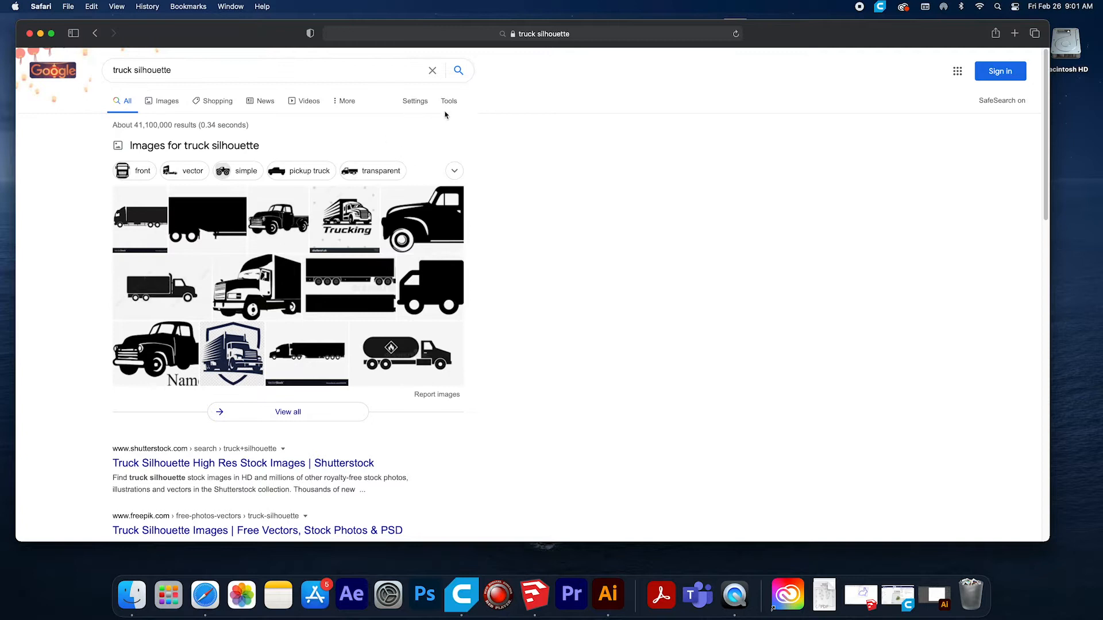
Show the image results for "truck silhouette" and filter them to Large size.
click(449, 102)
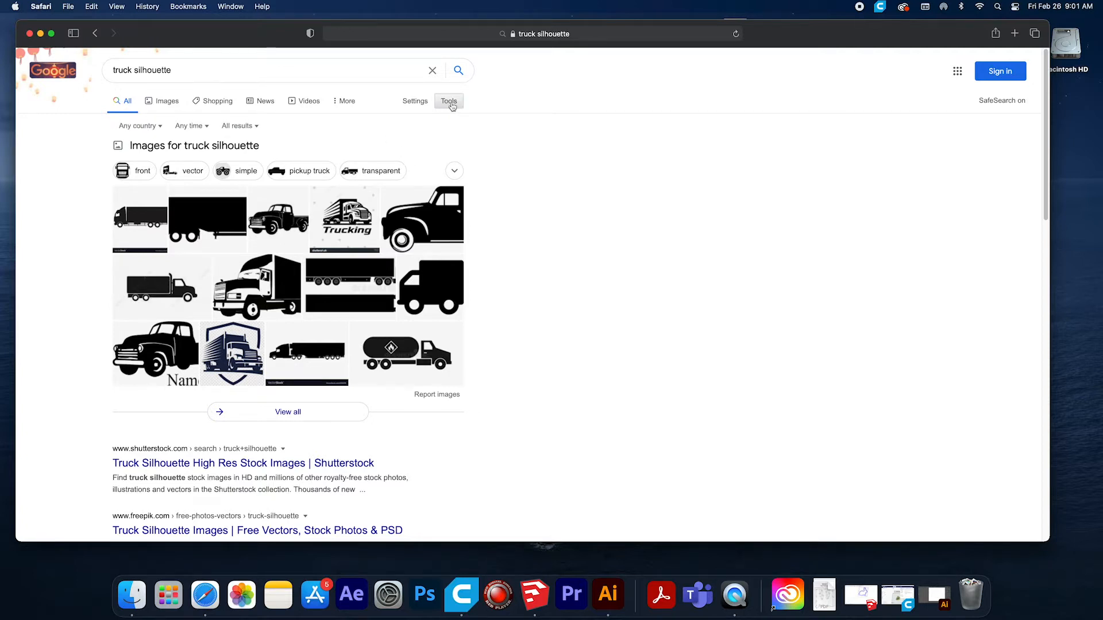
click(450, 101)
click(163, 101)
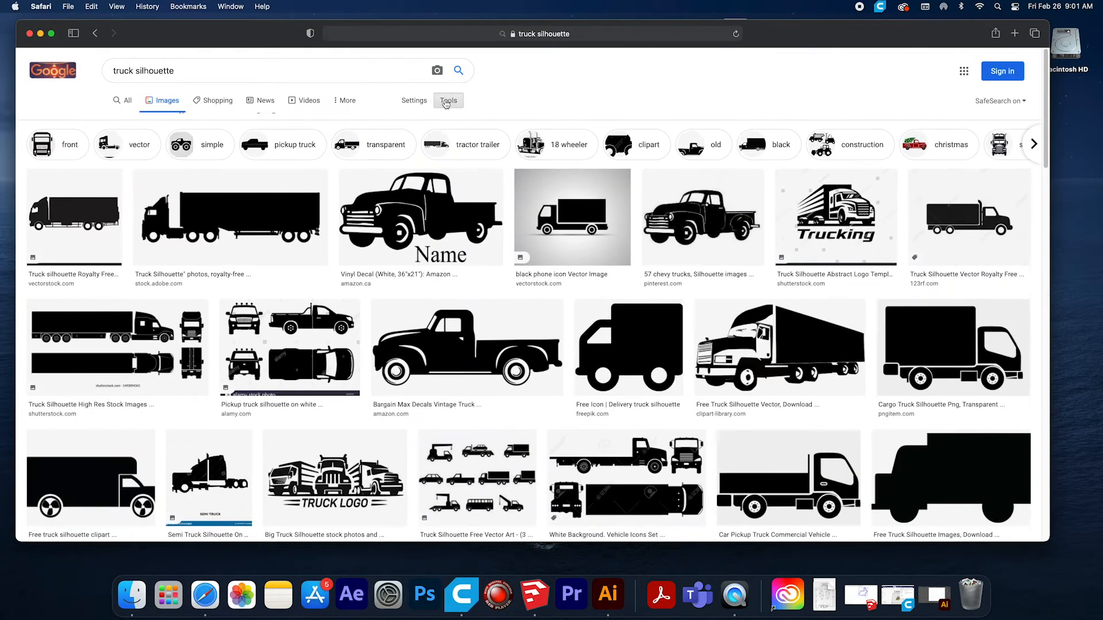
click(447, 102)
click(110, 120)
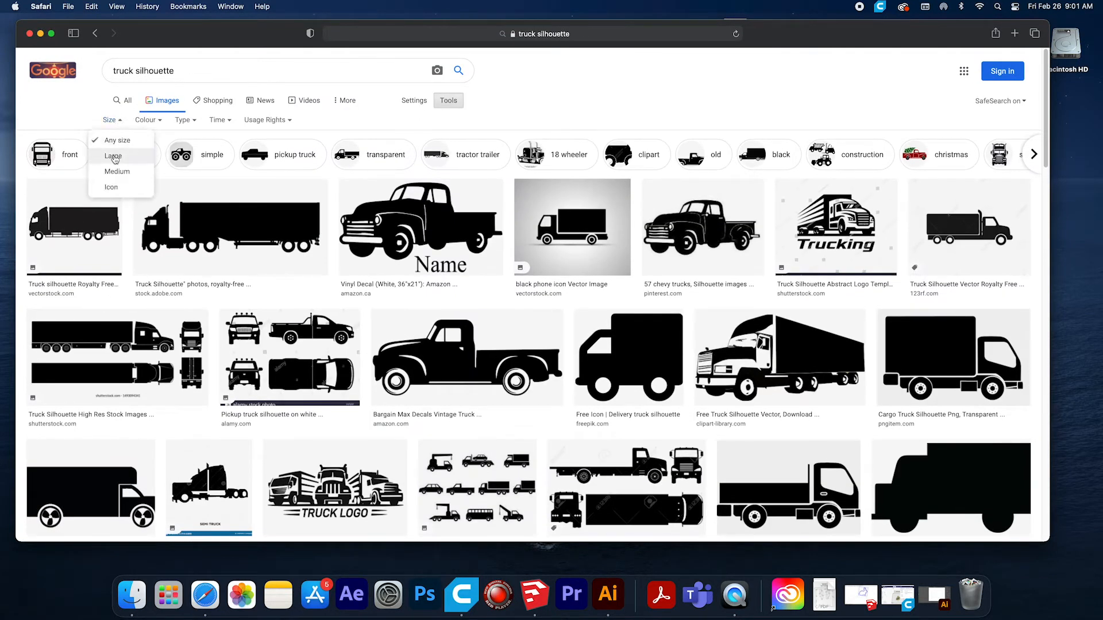
click(113, 157)
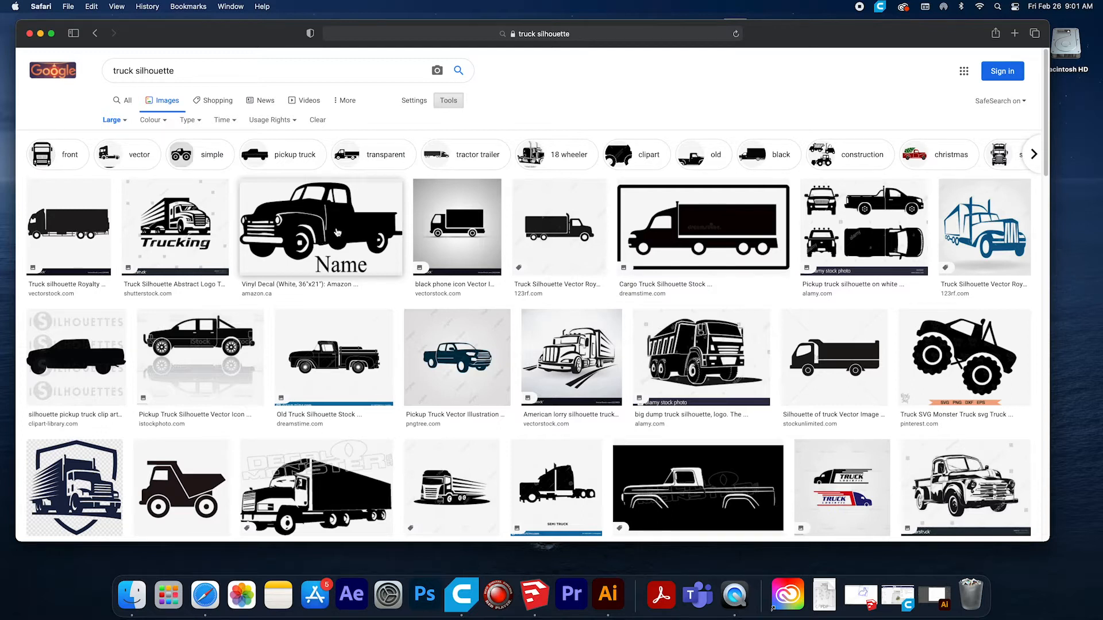
Open the full-size pickup truck silhouette with the word "Name" in a new browser tab using its image address.
click(323, 235)
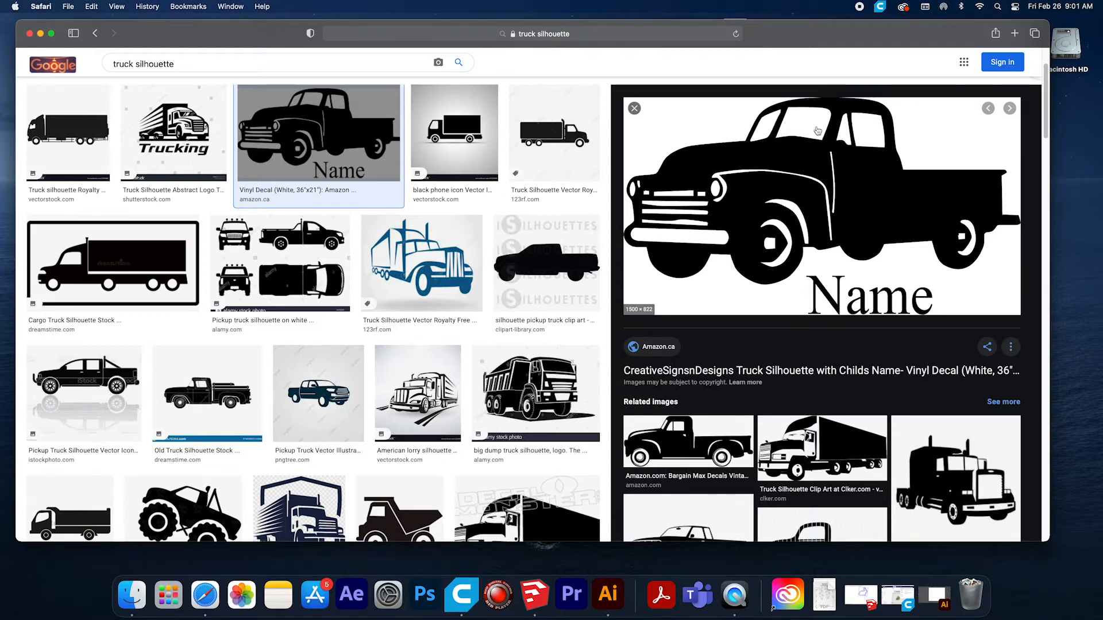
right_click(757, 218)
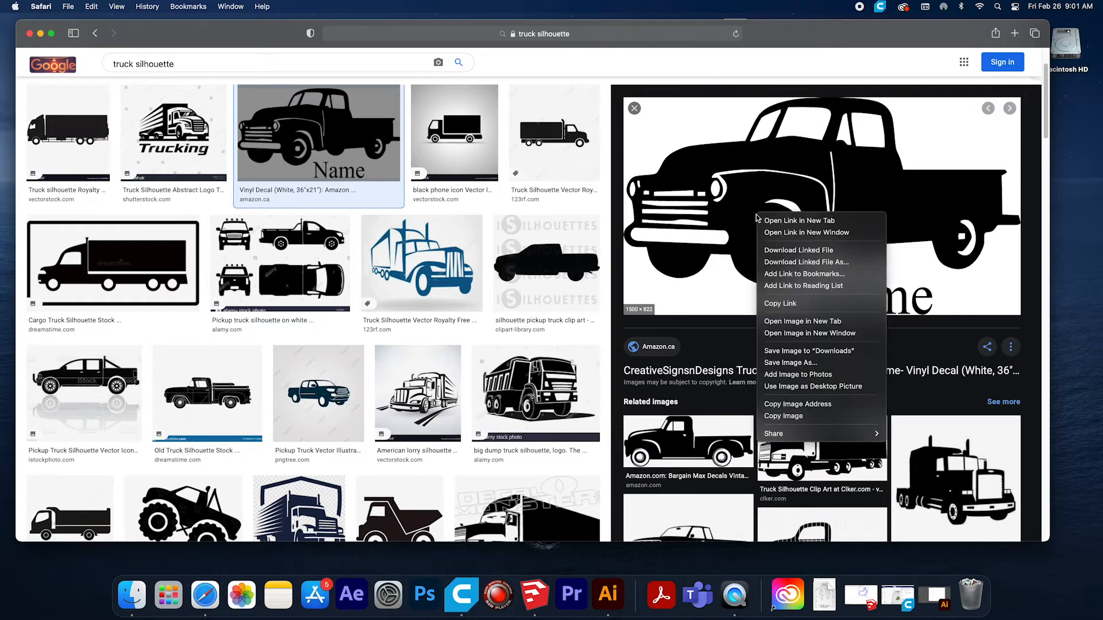
click(790, 404)
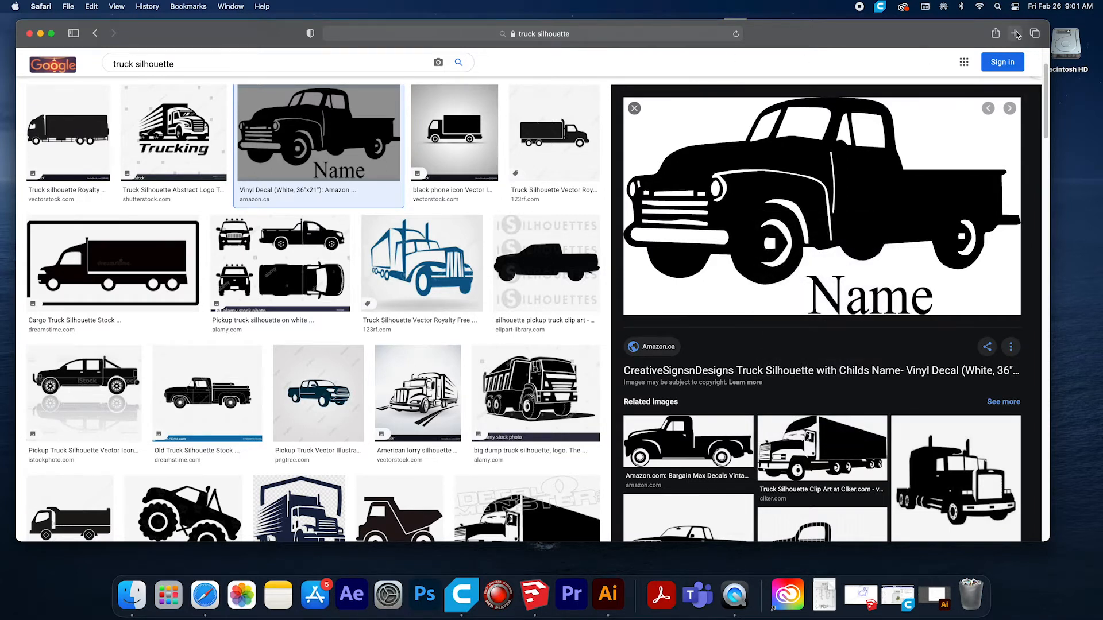
click(1014, 33)
right_click(527, 33)
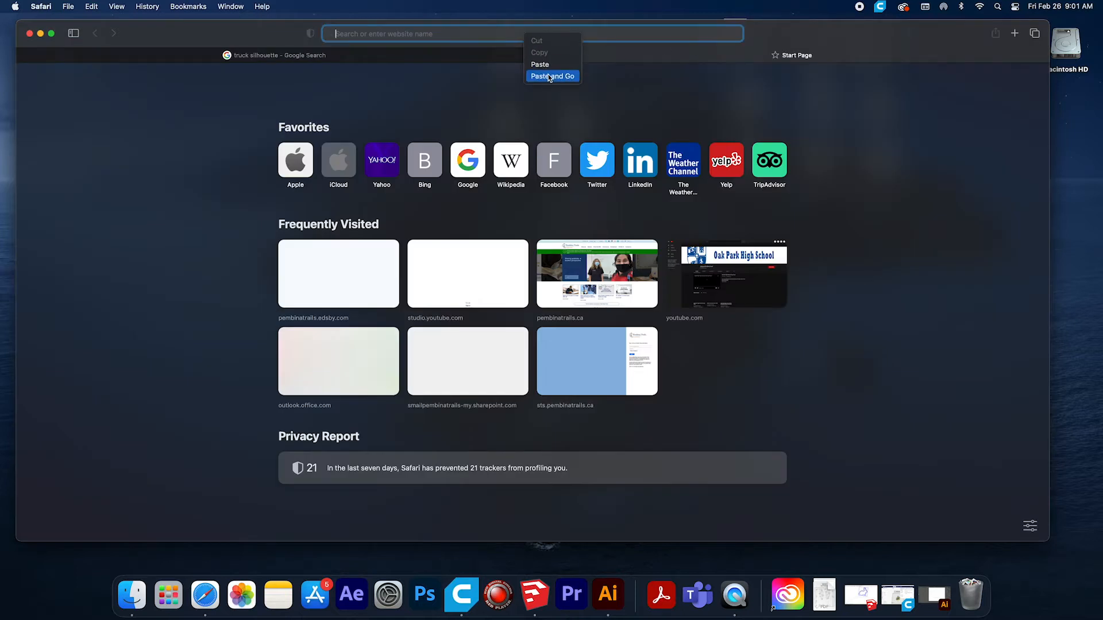
key(Return)
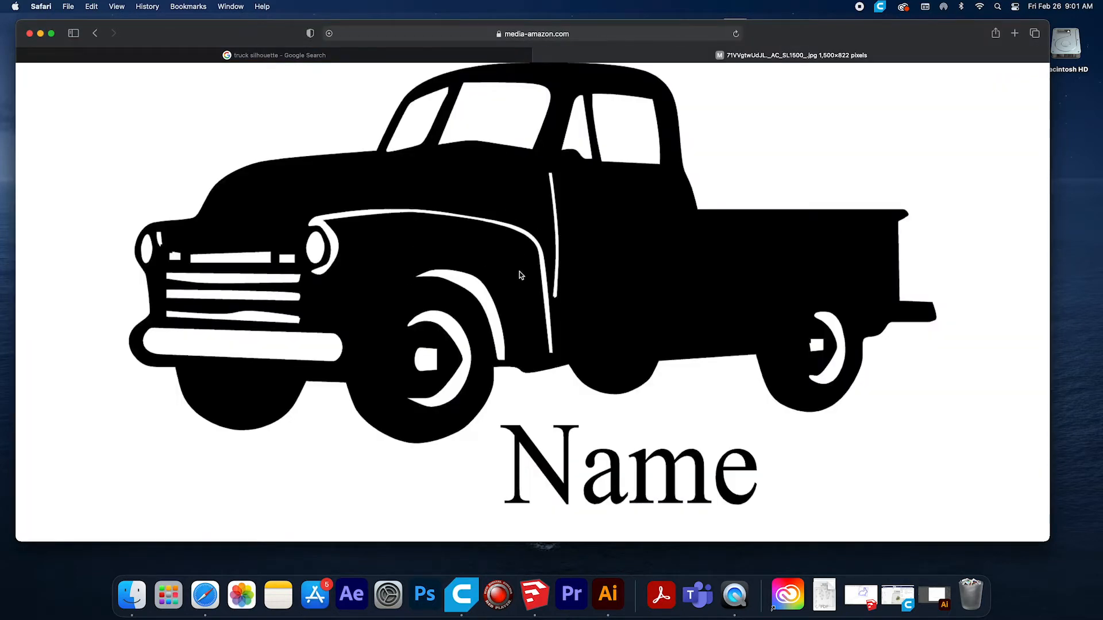
Save the truck image to the Desktop as "Truck" and minimize the browser window.
right_click(548, 279)
click(577, 294)
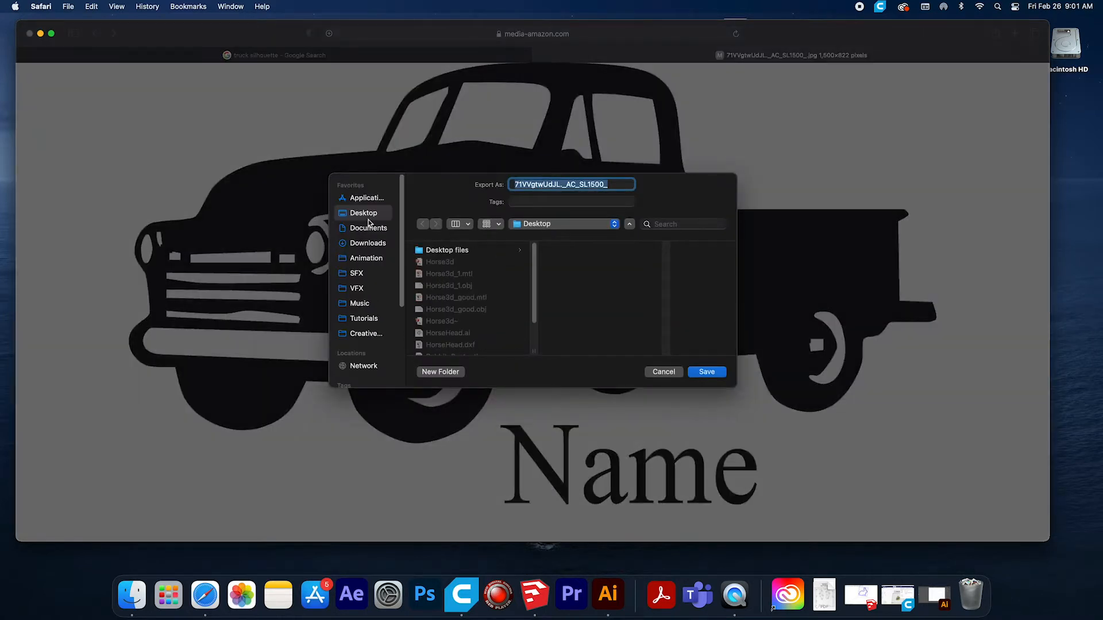
text(Truck)
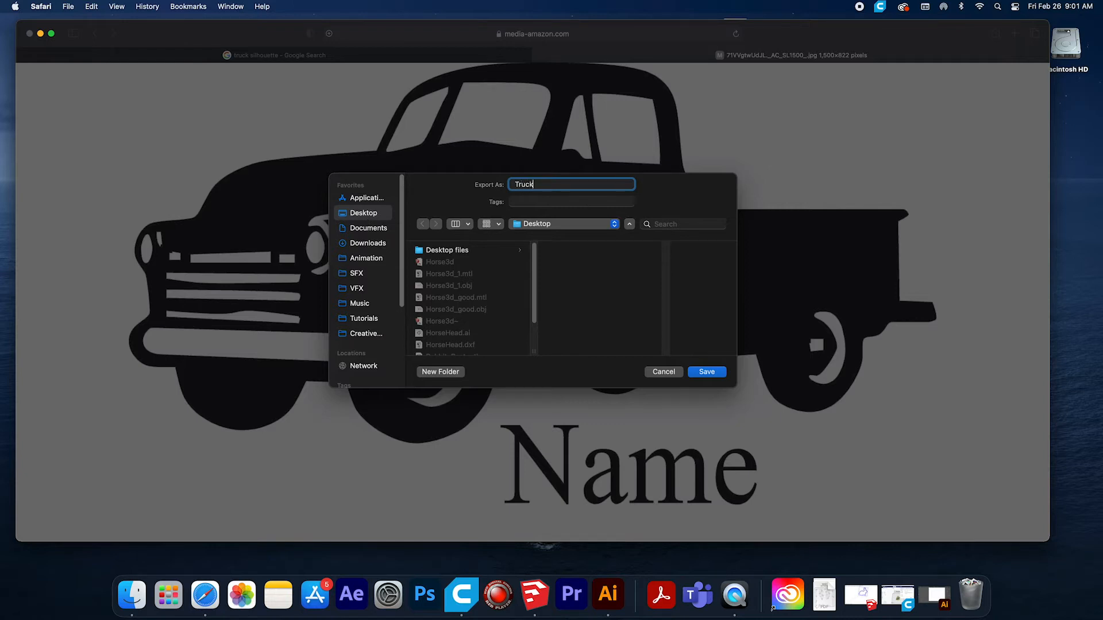
key(Return)
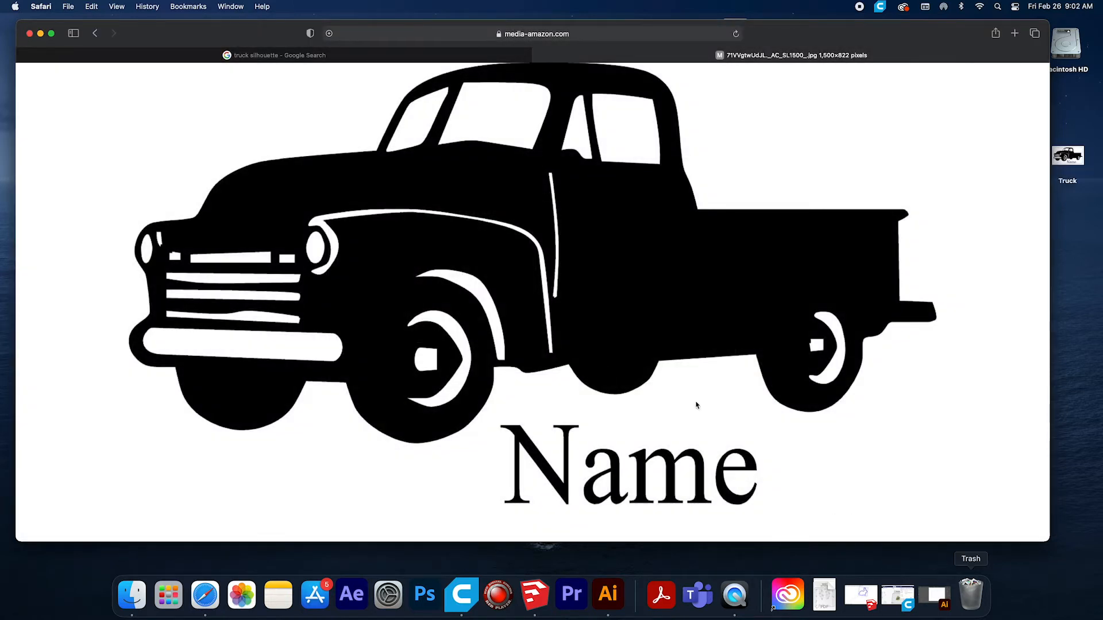
key(super+m)
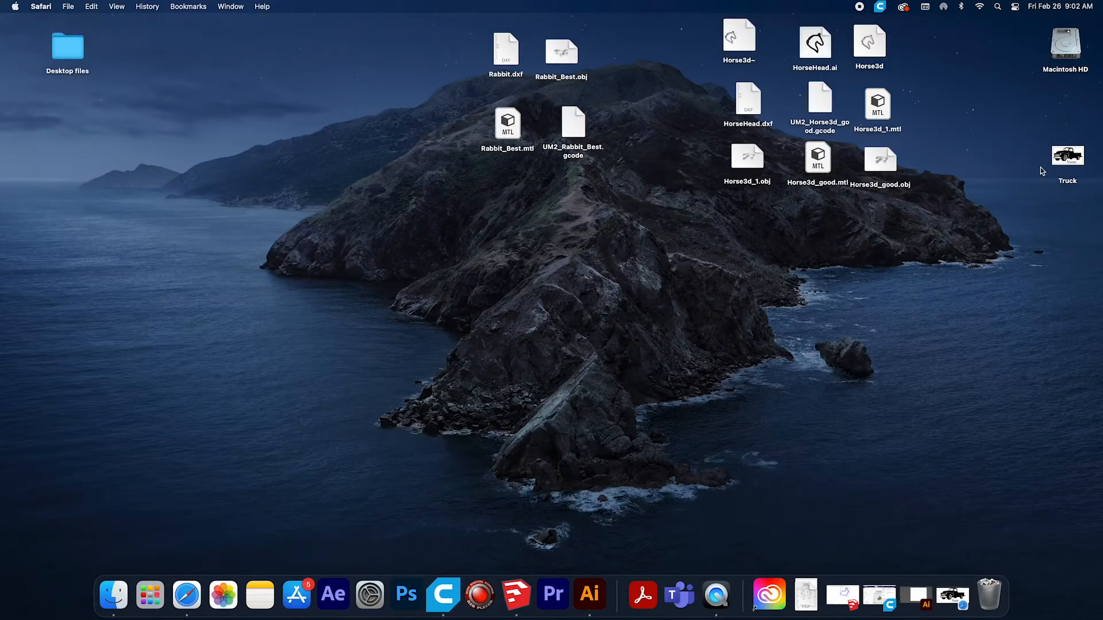
Switch to Illustrator and create a new document 120 mm wide and 120 mm high, with units in millimeters.
click(589, 595)
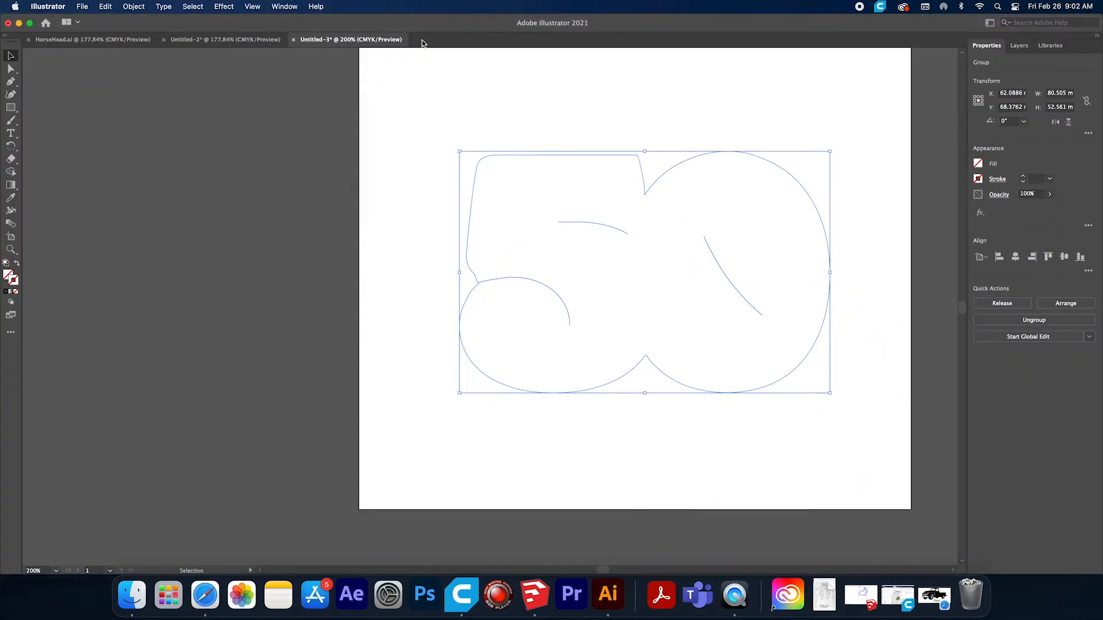
click(83, 6)
click(88, 19)
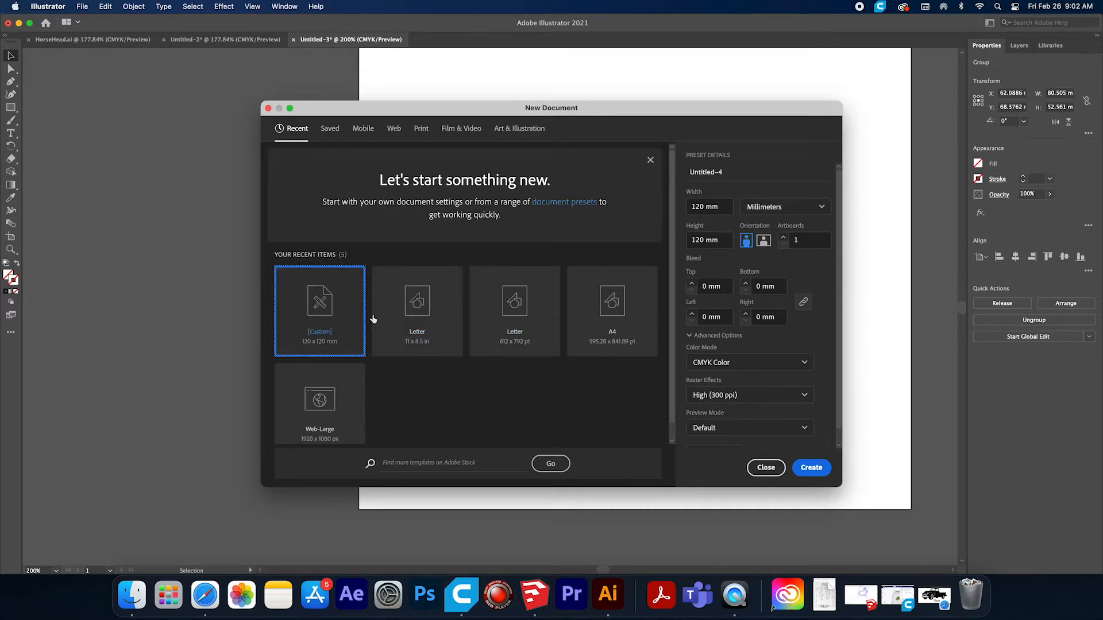
click(766, 211)
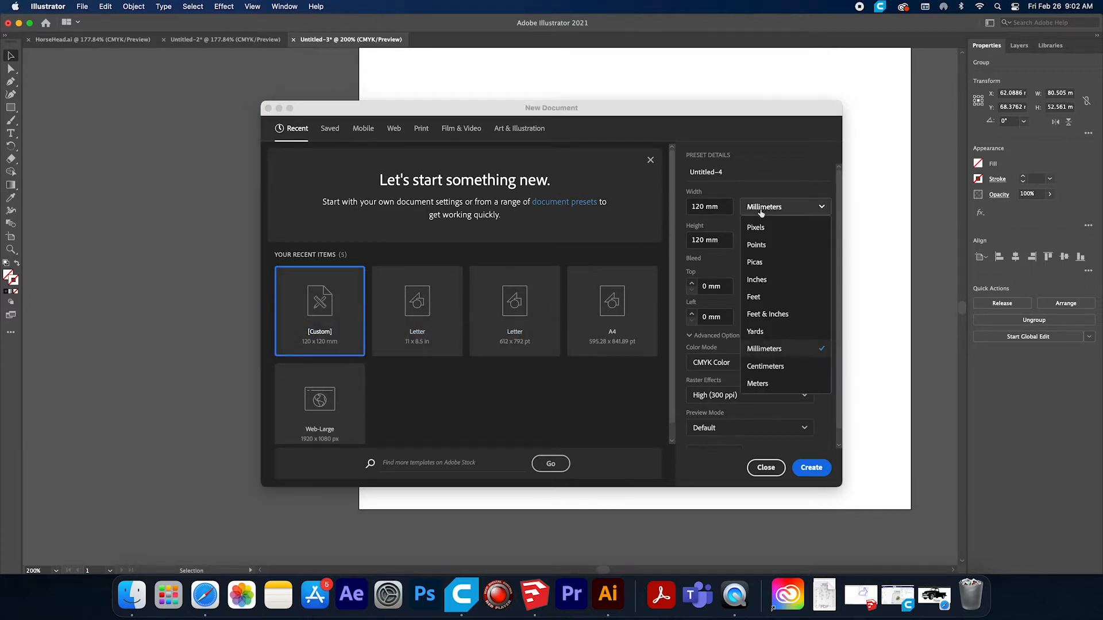
click(759, 349)
click(703, 208)
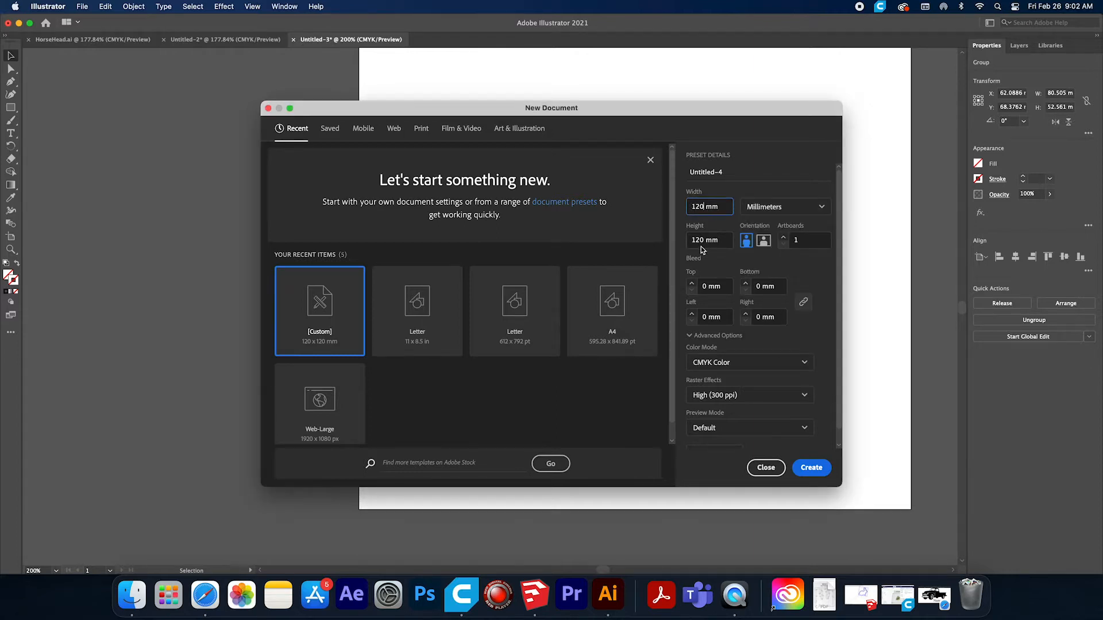
drag(723, 240, 689, 239)
click(721, 241)
click(809, 468)
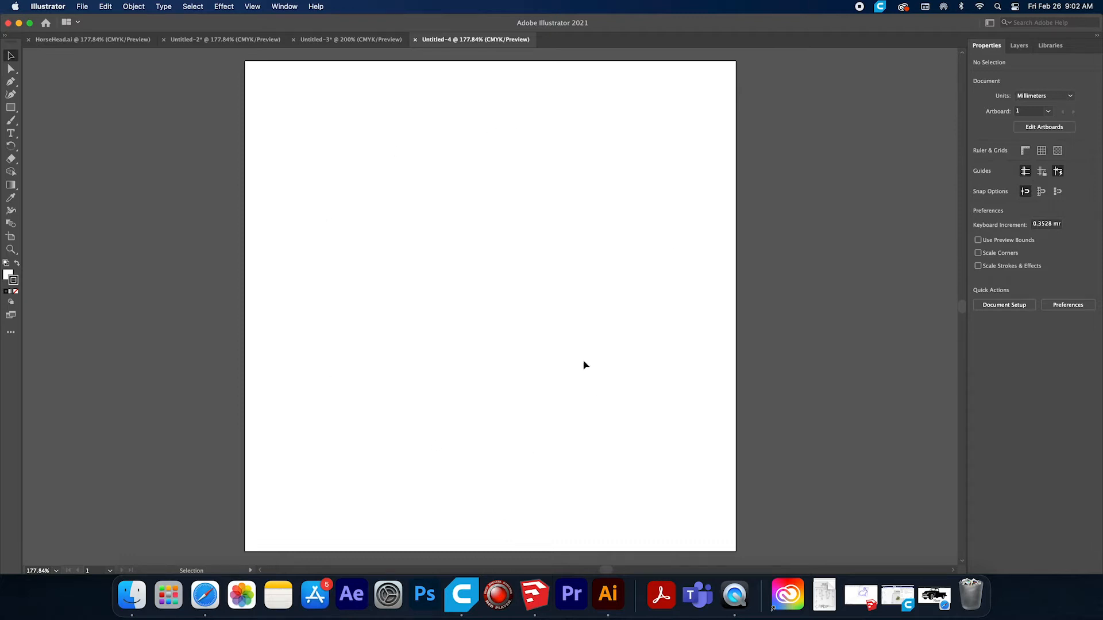
Save the new document to the Desktop as Truck.ai in Adobe Illustrator format, accepting the default options.
click(82, 6)
click(94, 101)
drag(540, 142, 485, 143)
text(Truck.ai)
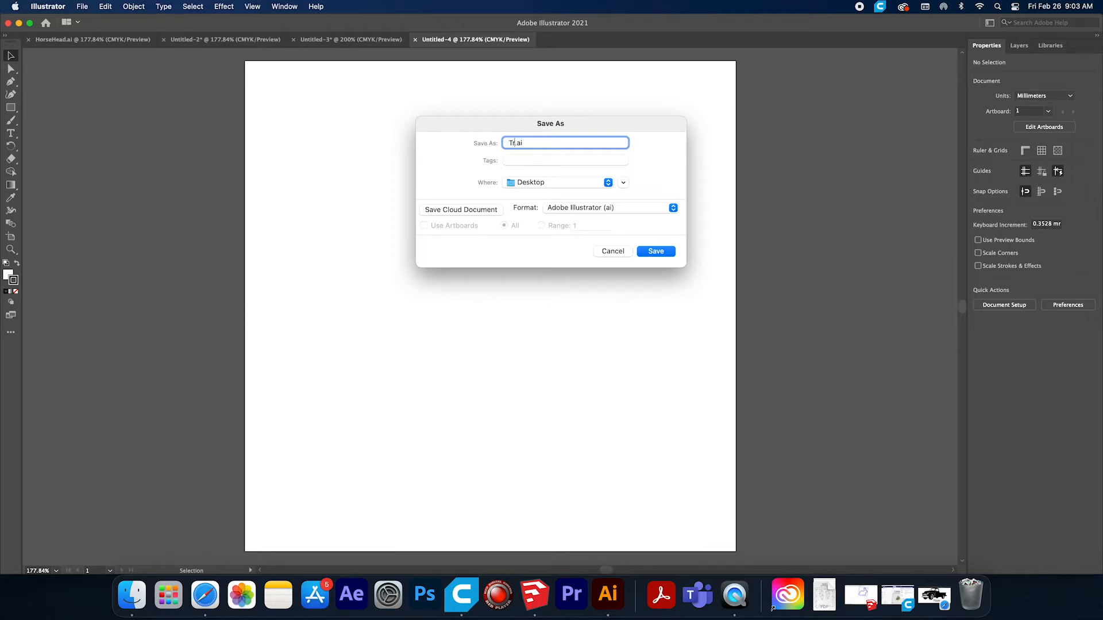
click(668, 256)
click(669, 451)
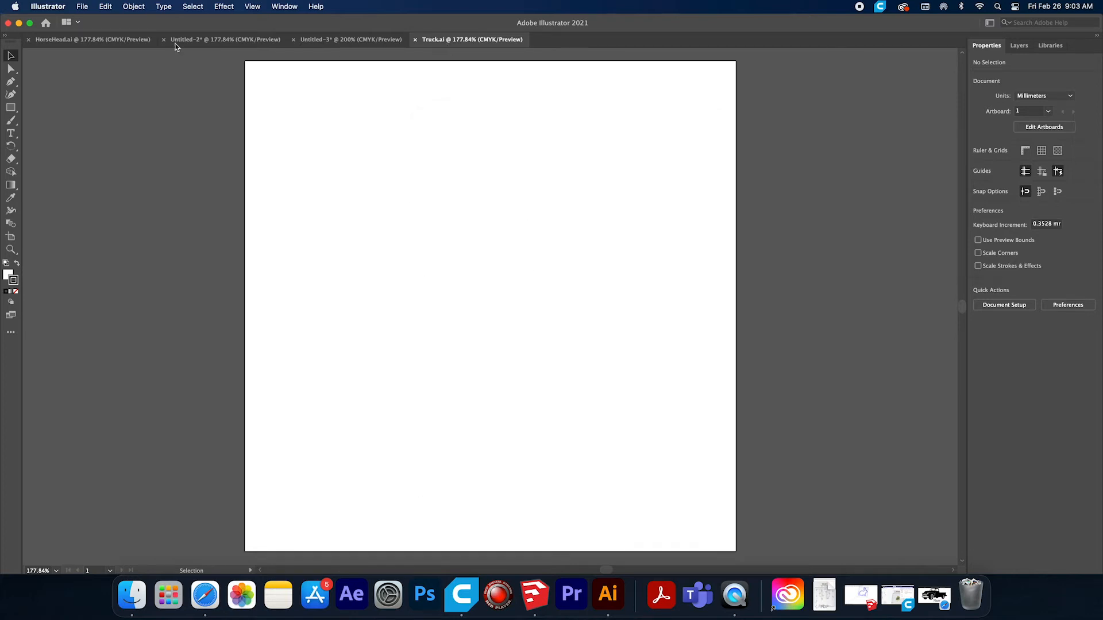
Place the Truck JPEG from the Desktop on the artboard at about 117 mm wide and 64 mm high.
click(82, 7)
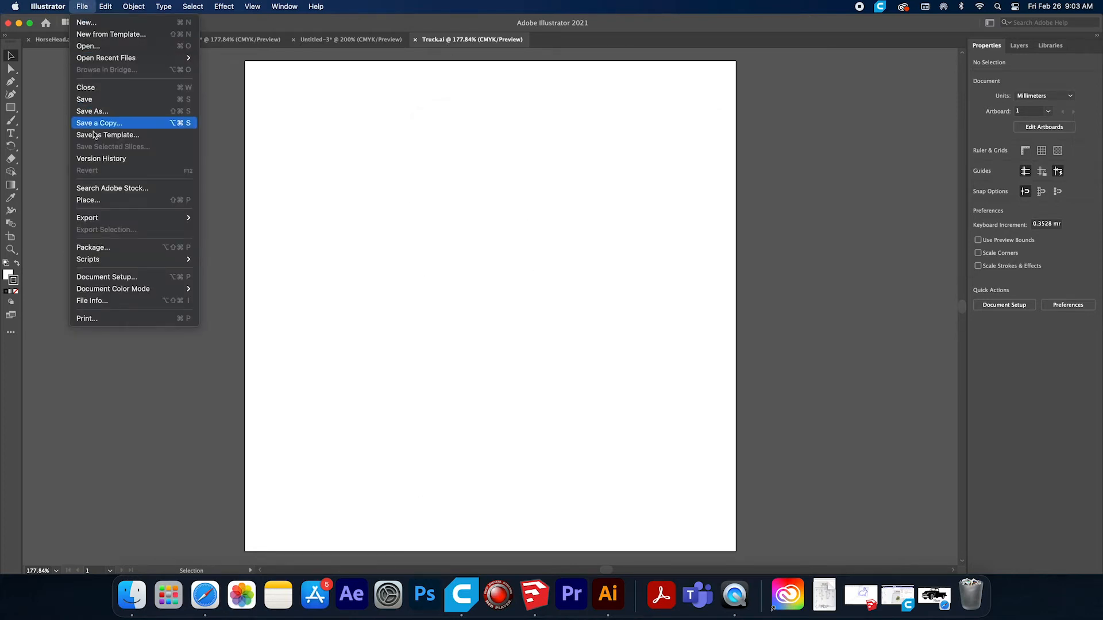
click(306, 224)
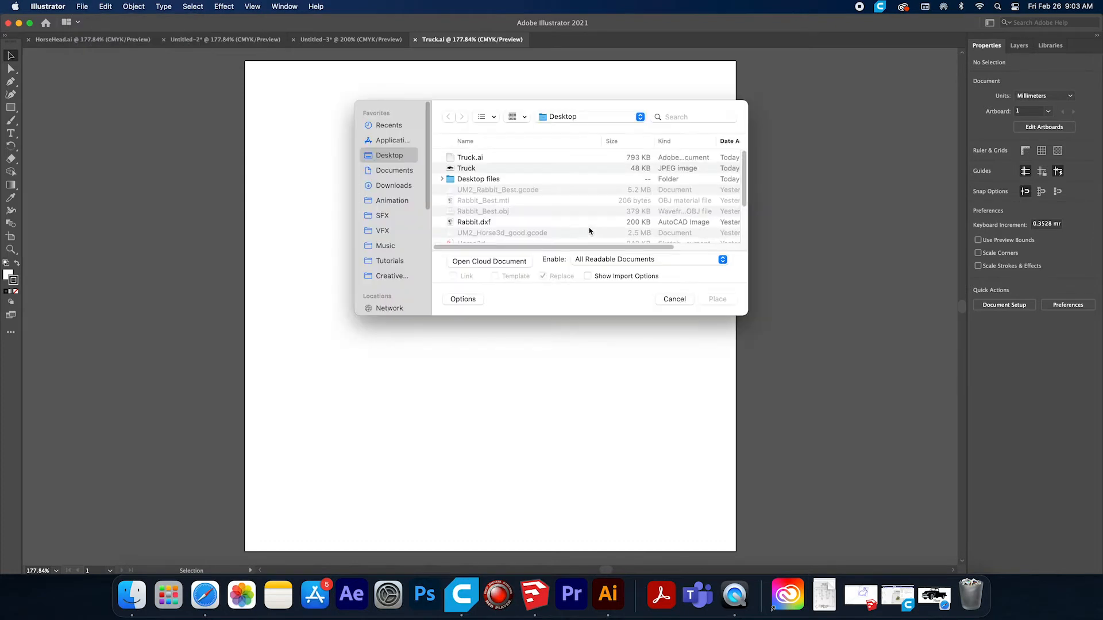
click(466, 168)
click(717, 299)
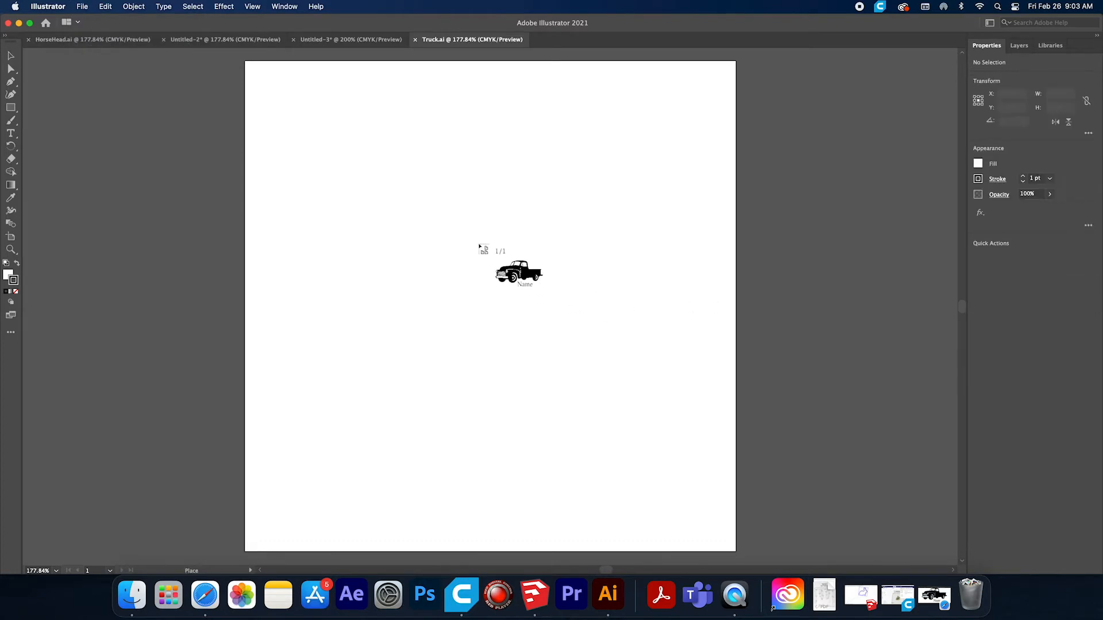
drag(254, 86, 733, 438)
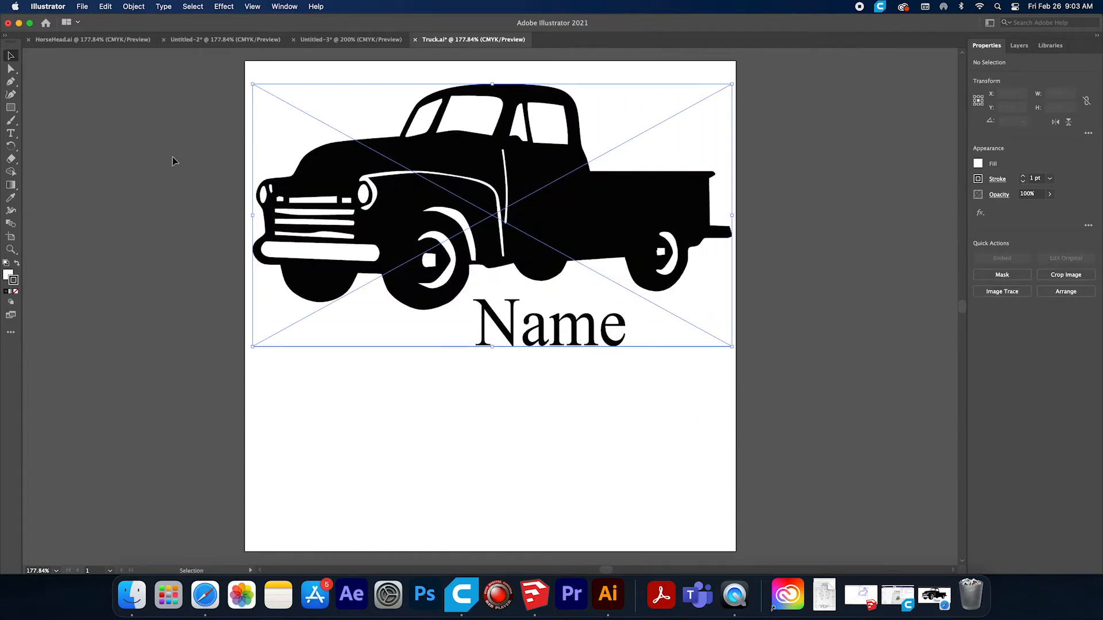
Resize the placed truck image to about 107 mm by 67.5 mm and move it to roughly the middle of the artboard.
drag(455, 186, 460, 277)
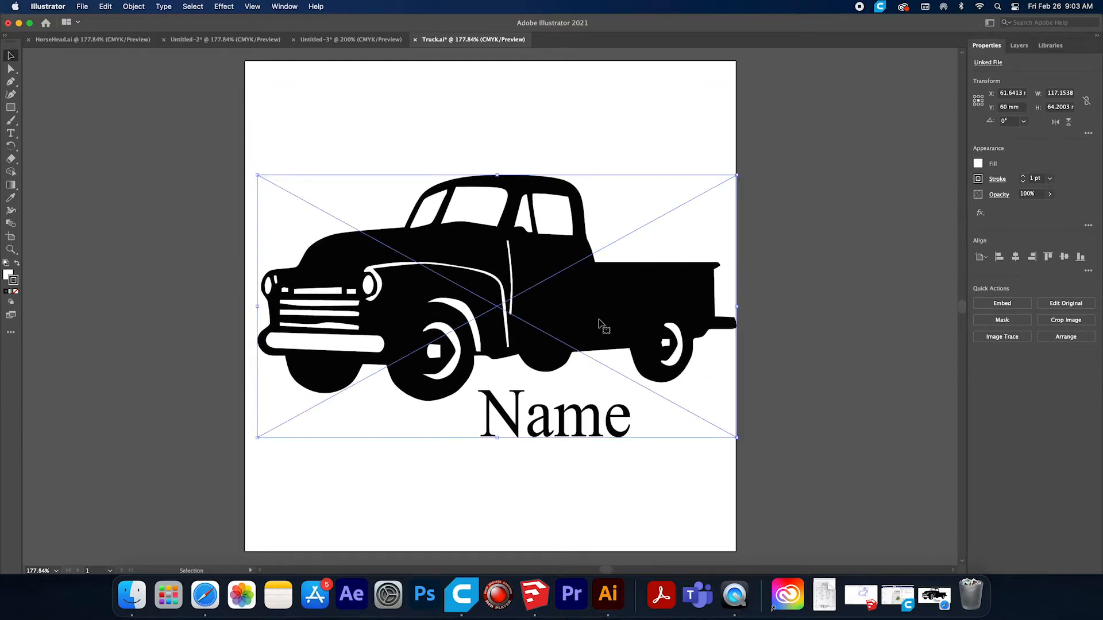
drag(736, 437, 696, 451)
drag(563, 317, 584, 316)
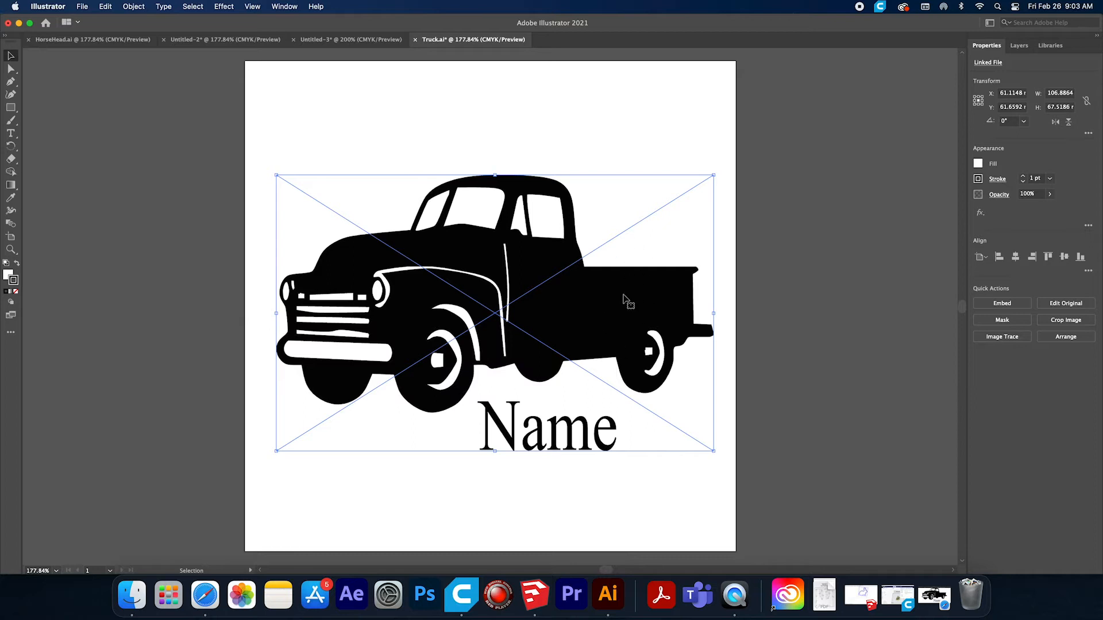
click(136, 195)
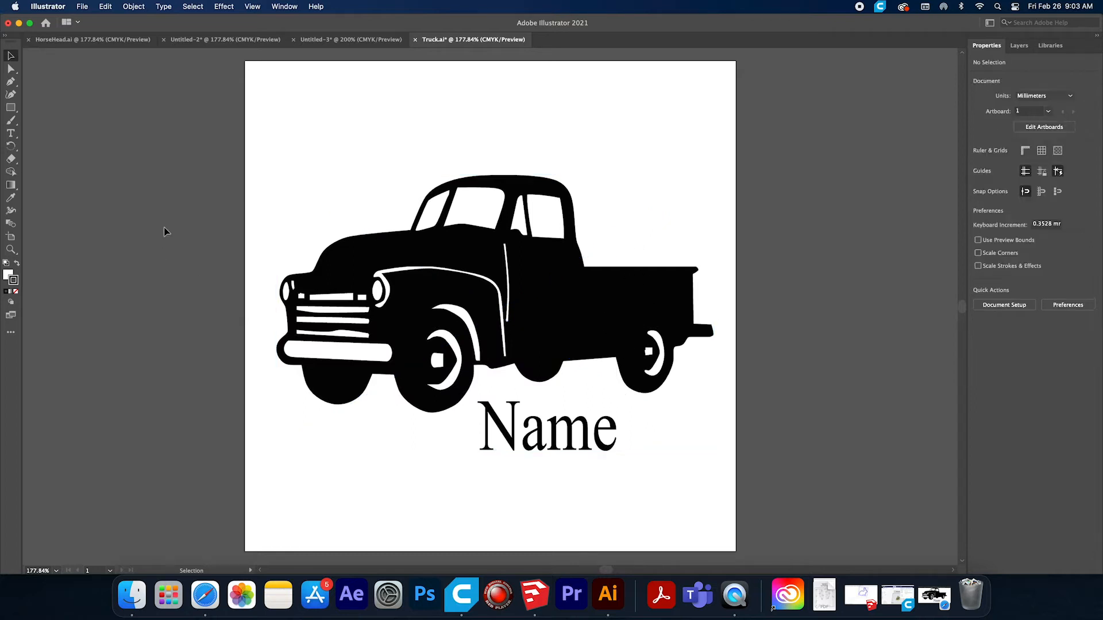
Convert the placed truck image to vector paths with Image Trace Make and Expand.
click(464, 363)
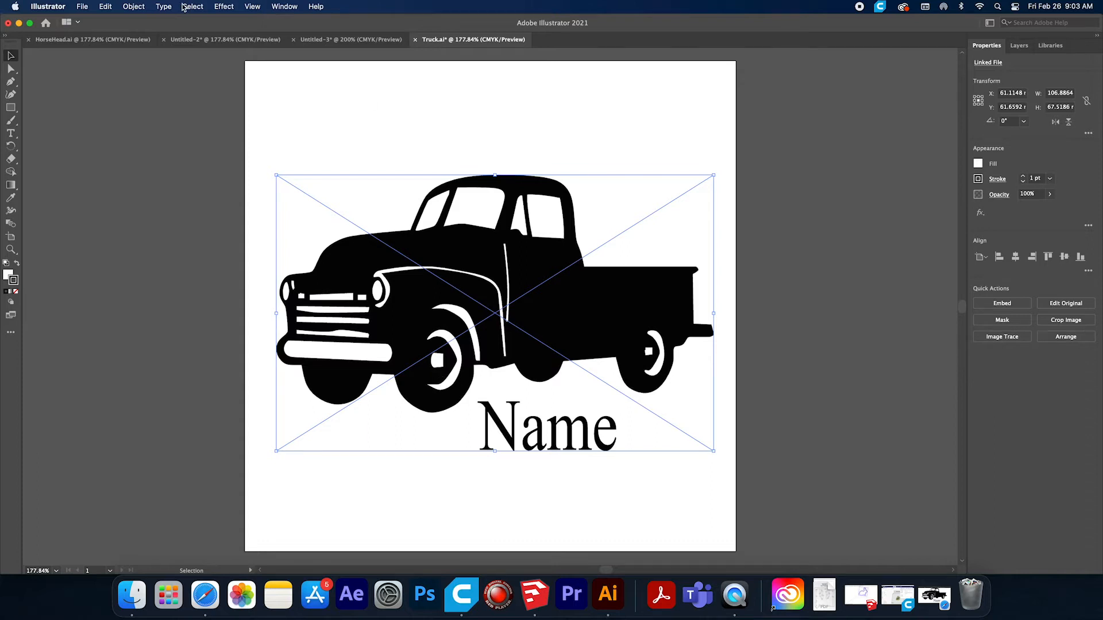
click(132, 7)
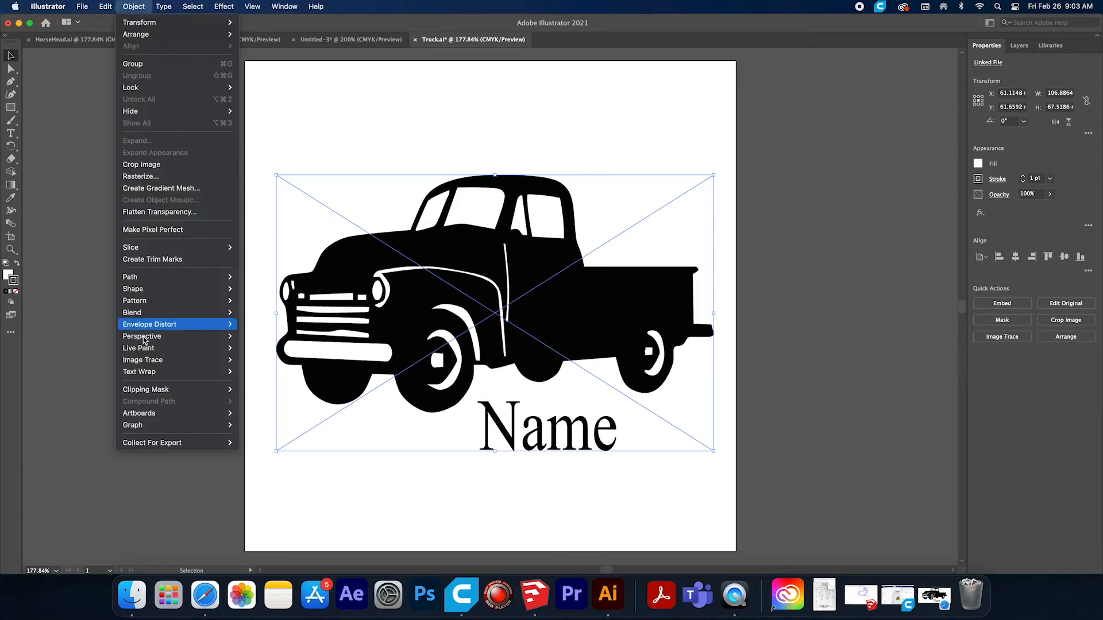
mouse_move(144, 361)
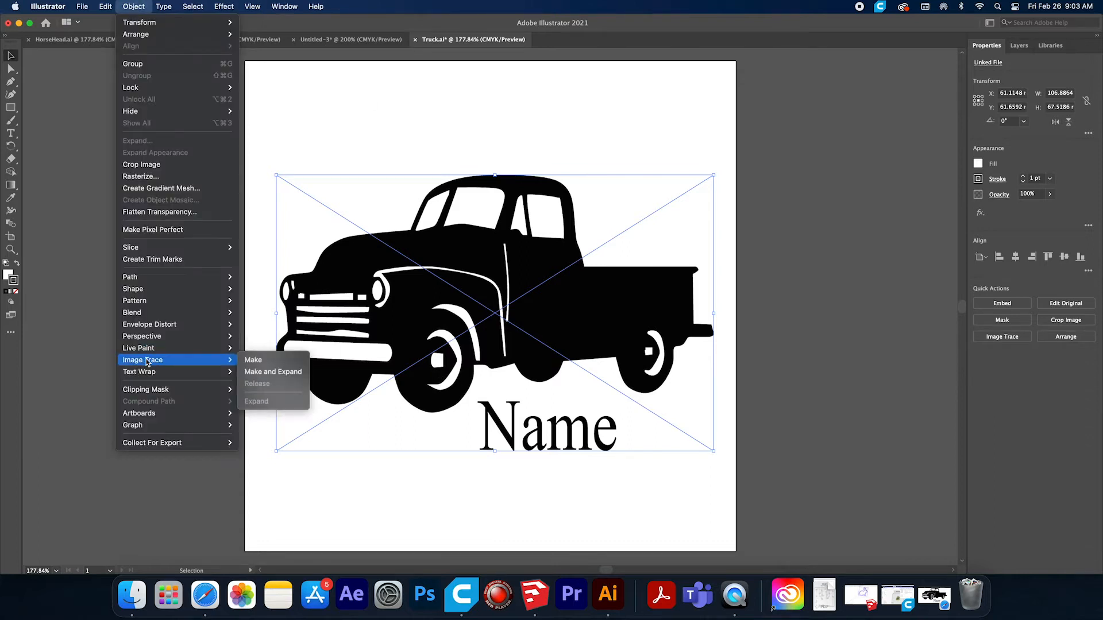
click(265, 372)
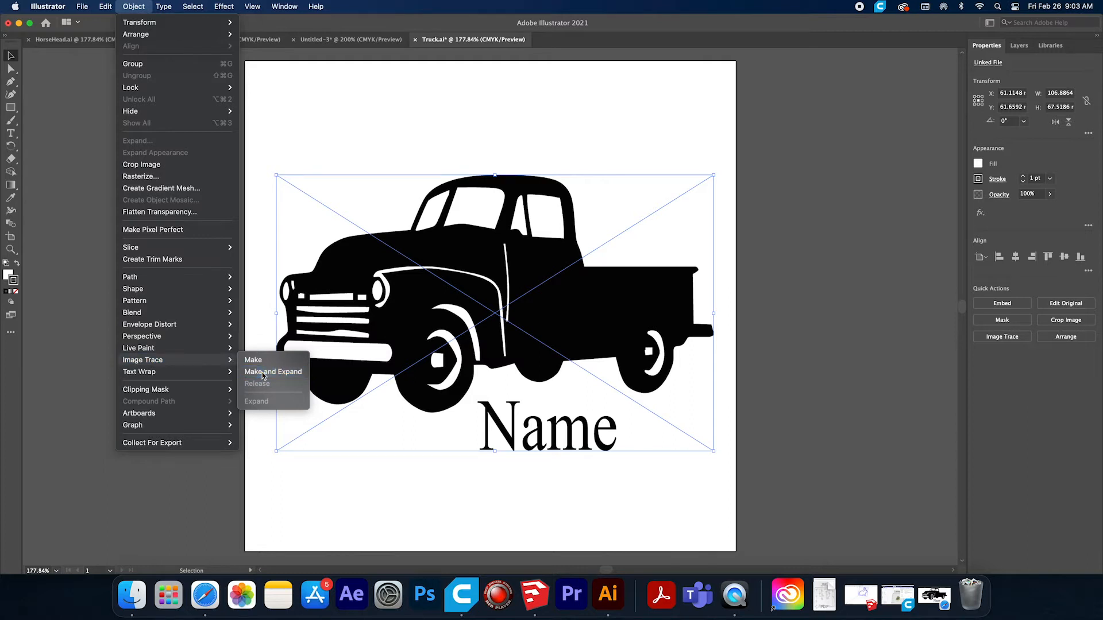
click(312, 148)
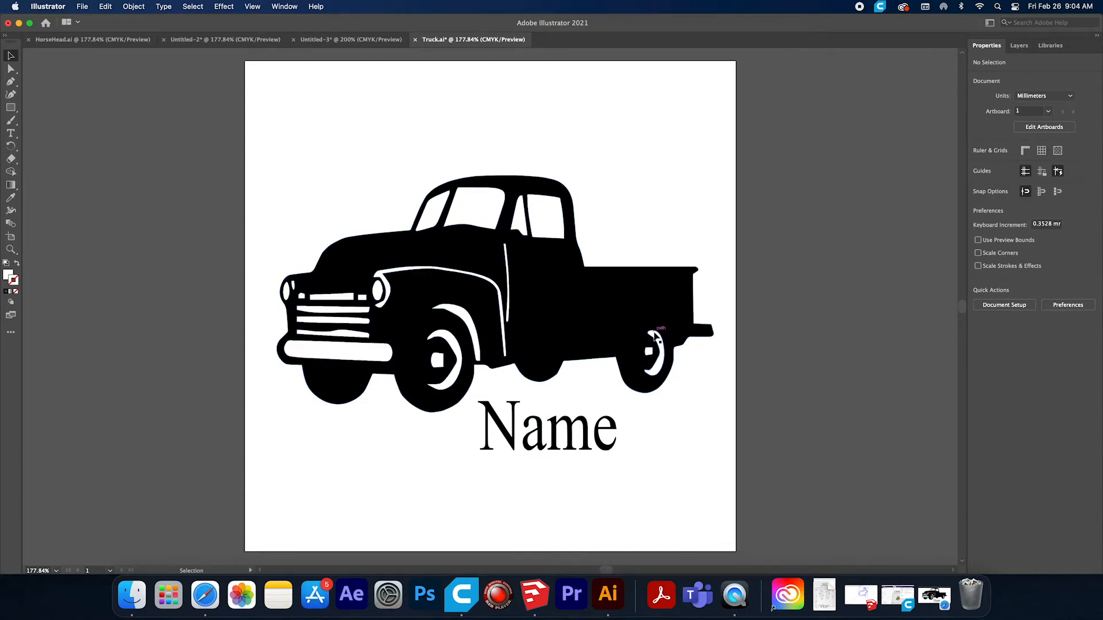
Ungroup the whole traced truck artwork and clear the selection.
drag(266, 137, 716, 433)
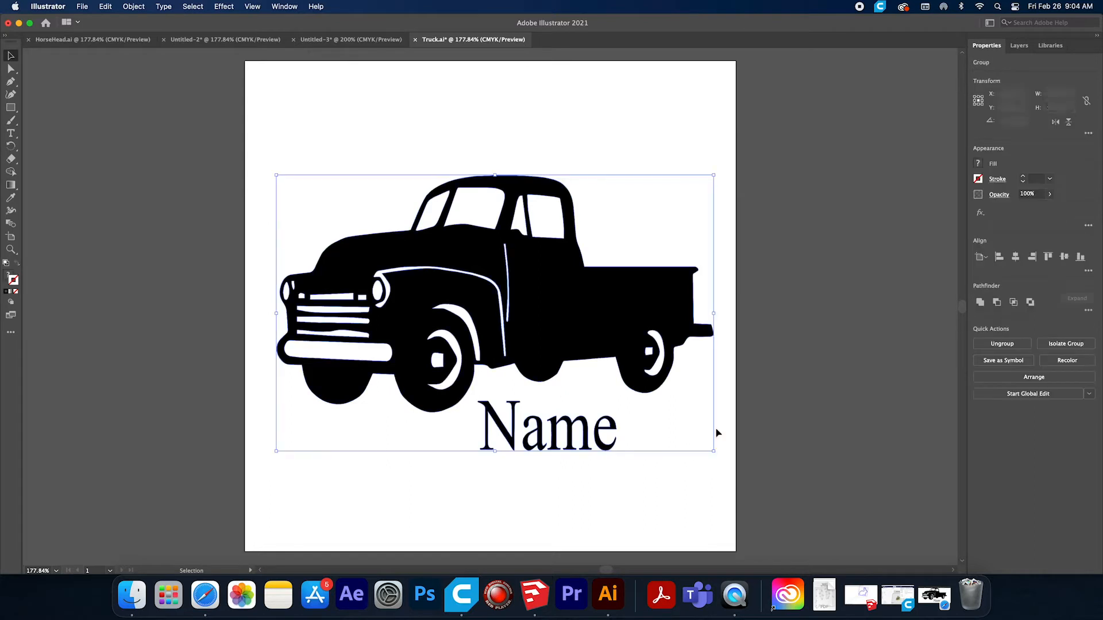
click(142, 7)
click(133, 85)
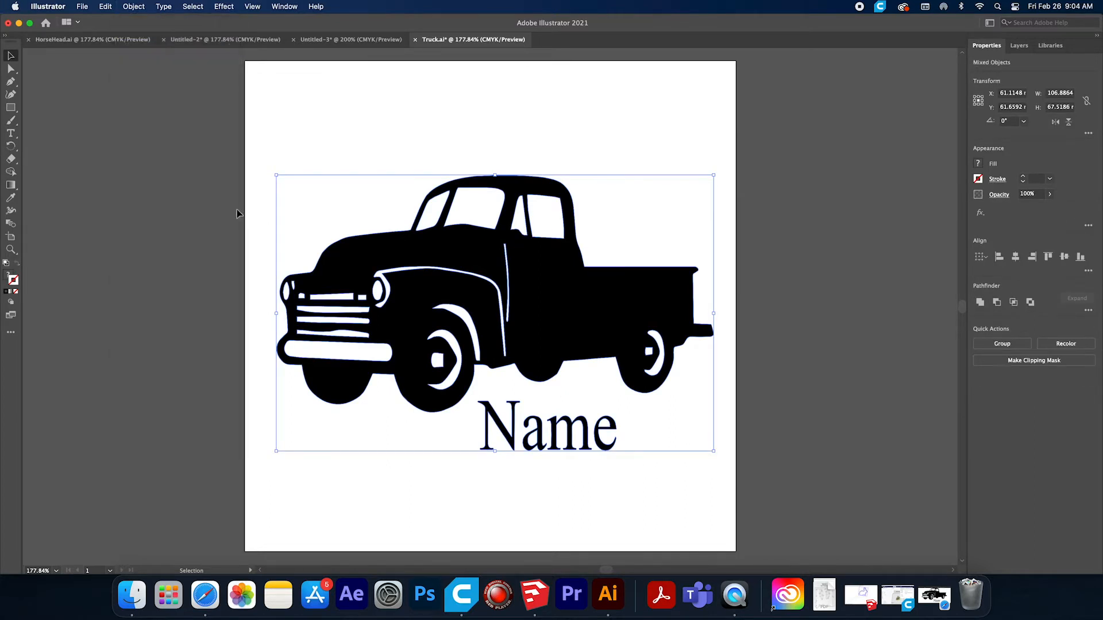
click(32, 83)
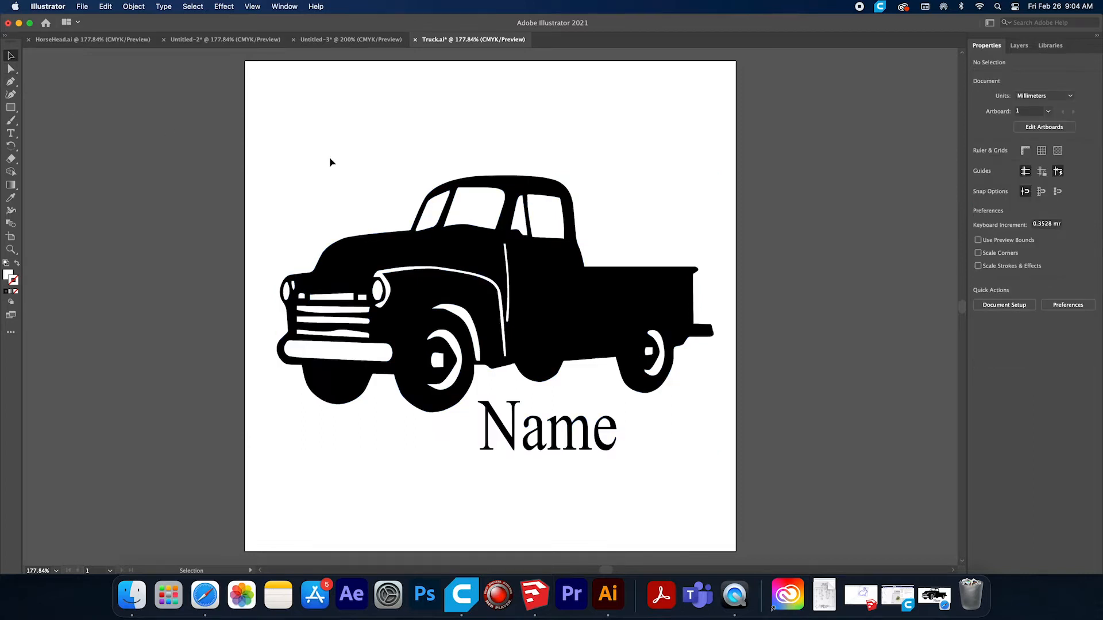
Draw a pink (F20F5B) rectangle behind the whole truck artwork on a new Layer 2 placed below Layer 1.
click(346, 201)
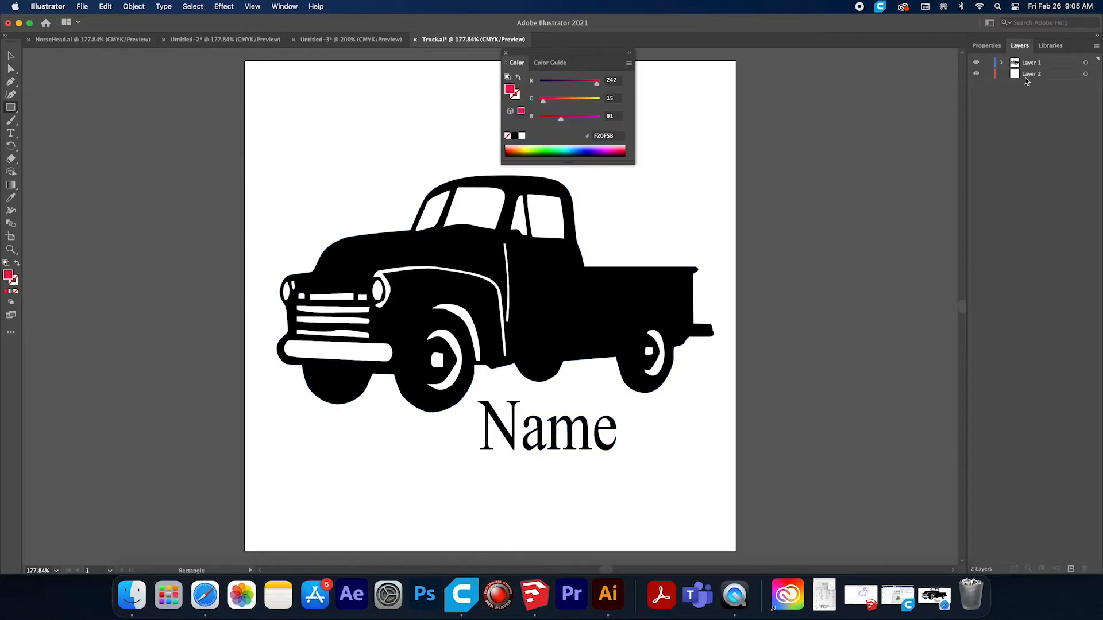
click(1026, 75)
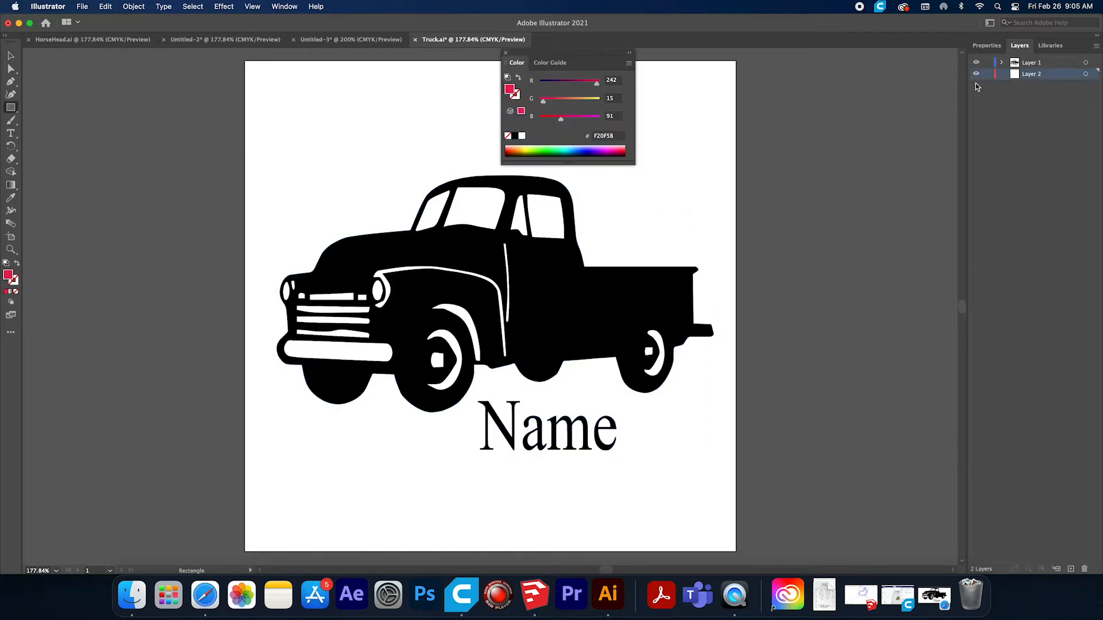
mouse_move(234, 148)
mouse_down()
mouse_move(761, 459)
mouse_move(771, 491)
mouse_up()
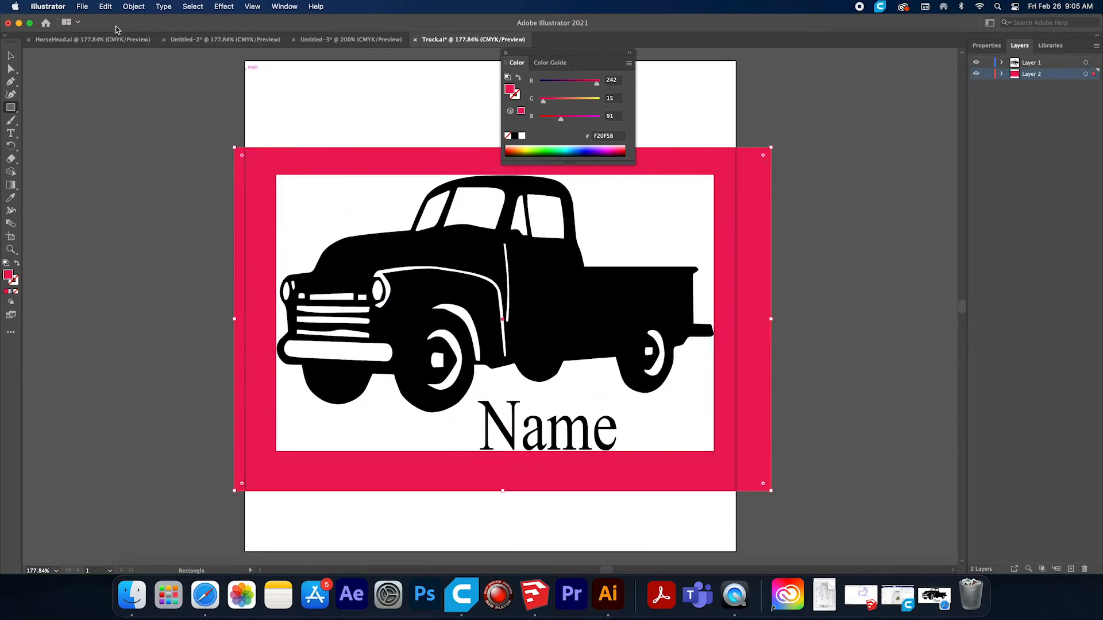
Select and delete the white background shape surrounding the traced truck and the word Name.
click(10, 55)
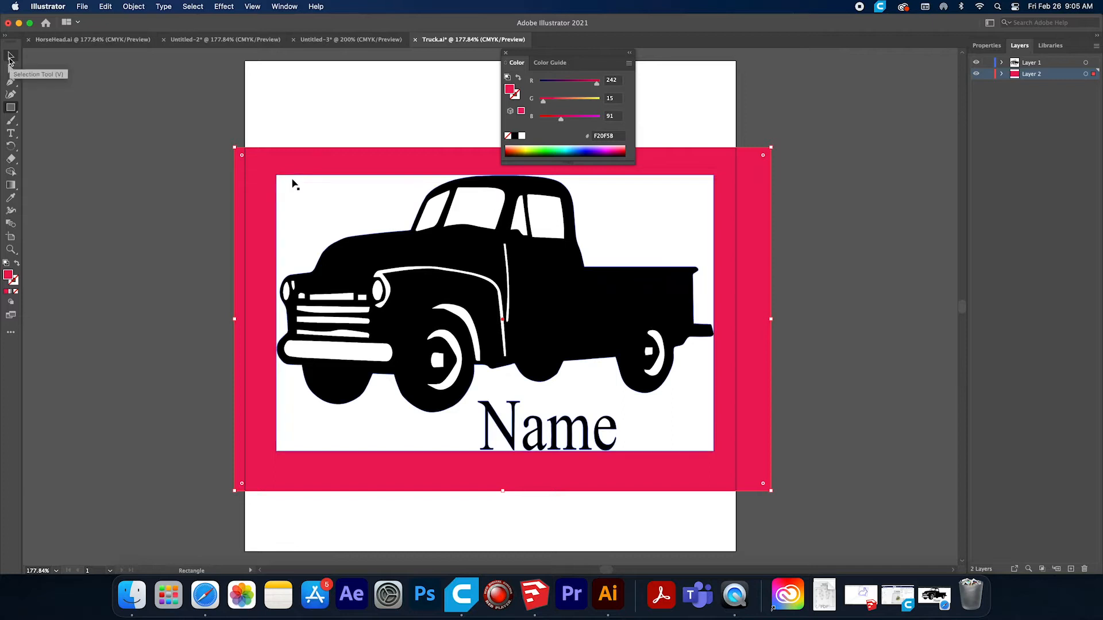
click(367, 224)
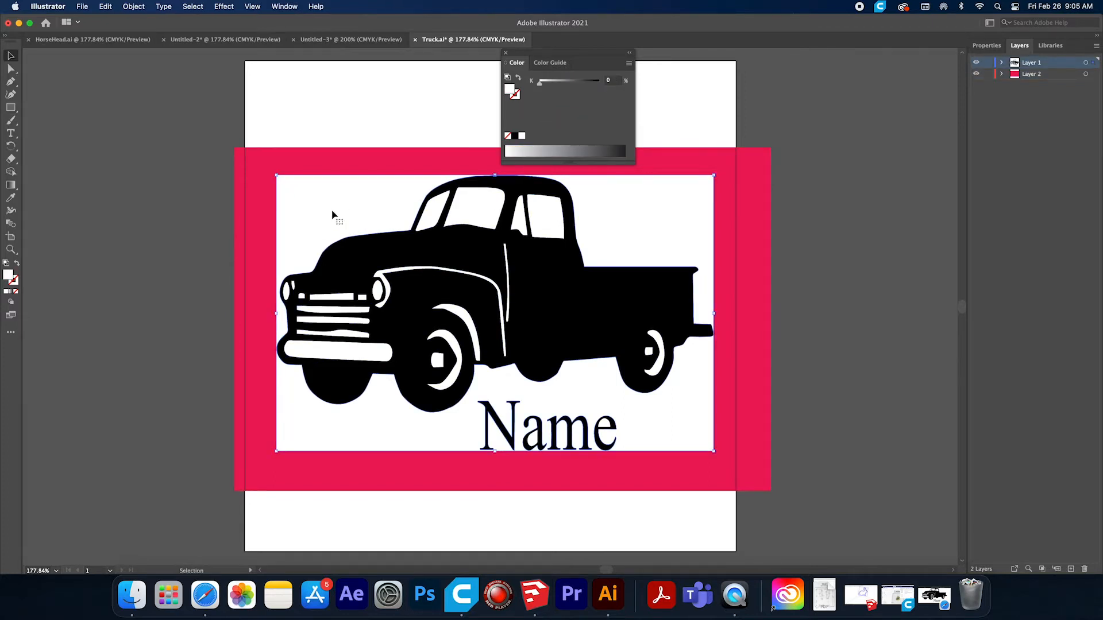
click(449, 225)
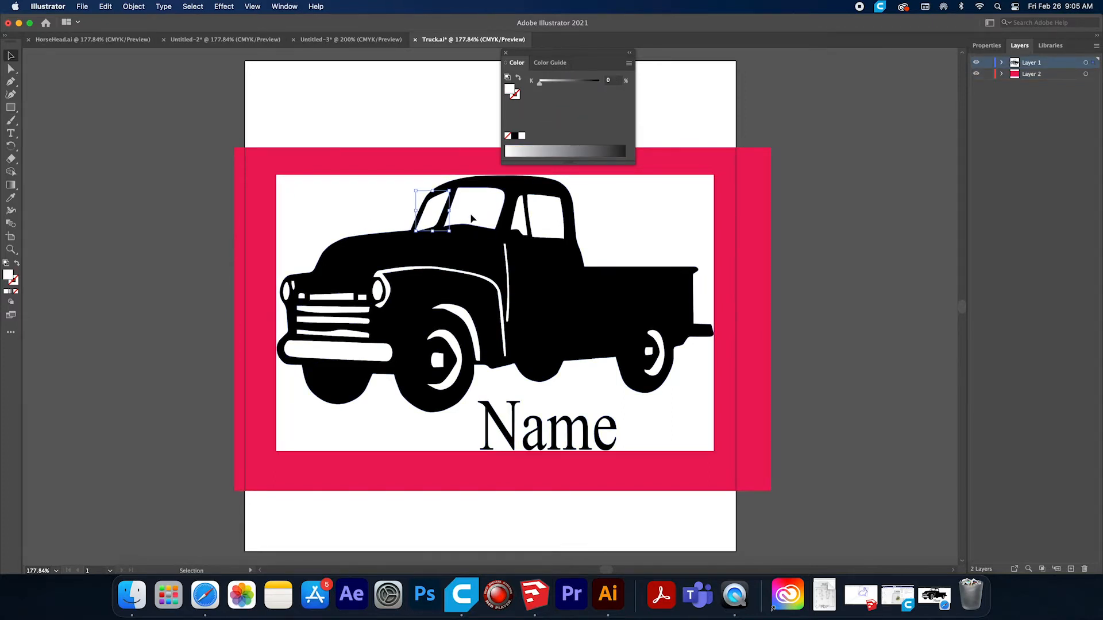
click(545, 235)
click(350, 214)
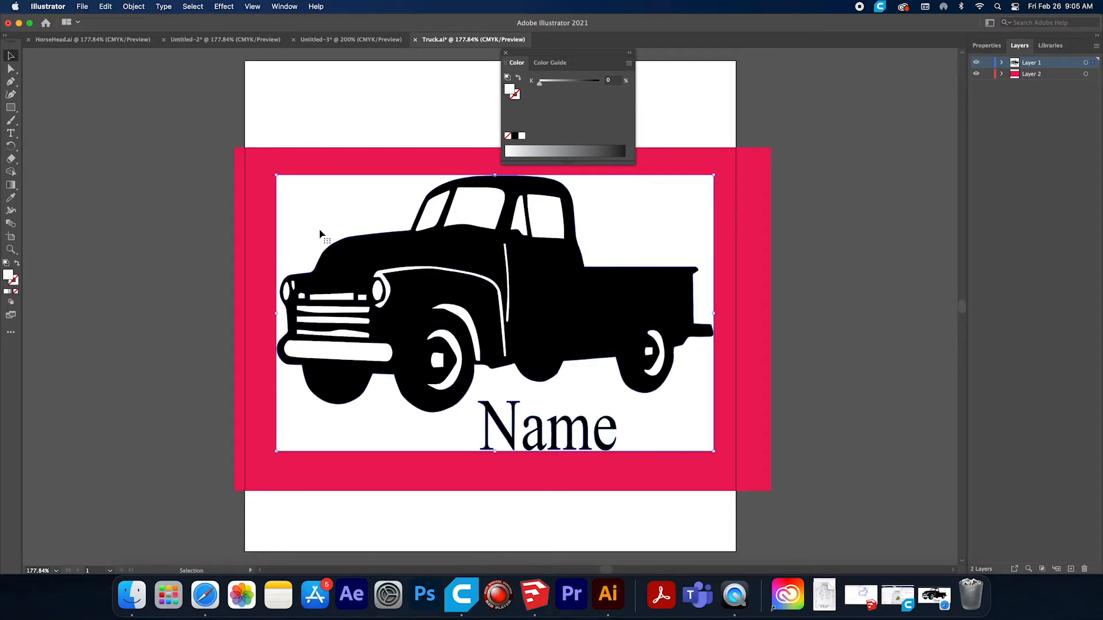
key(Delete)
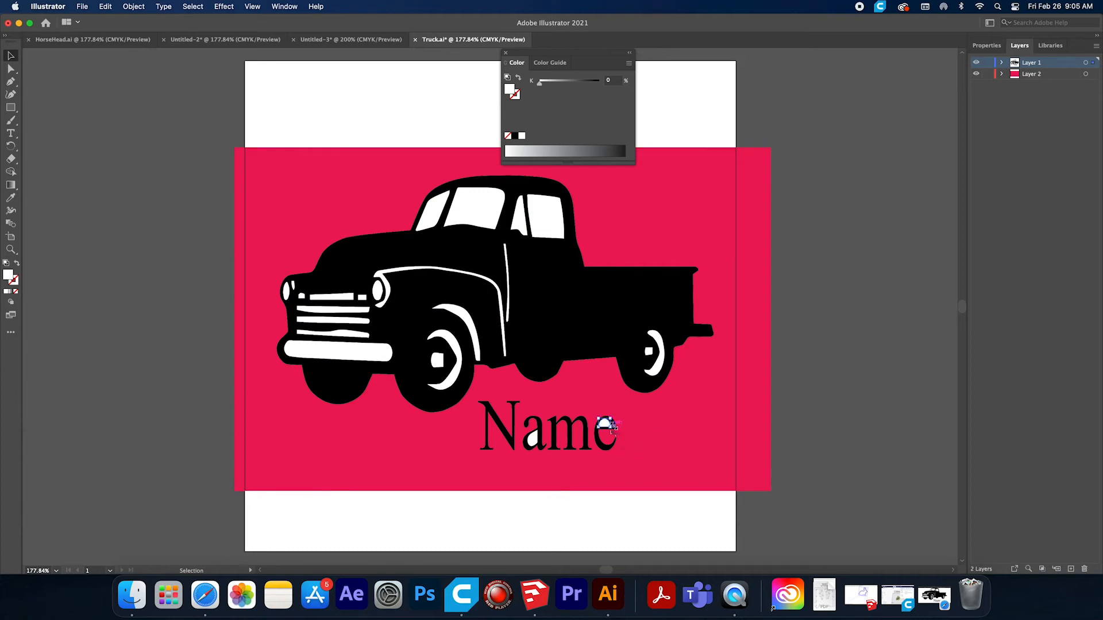
Delete all letters of the word Name below the truck, including their white inner pieces.
key(Delete)
click(613, 432)
key(Delete)
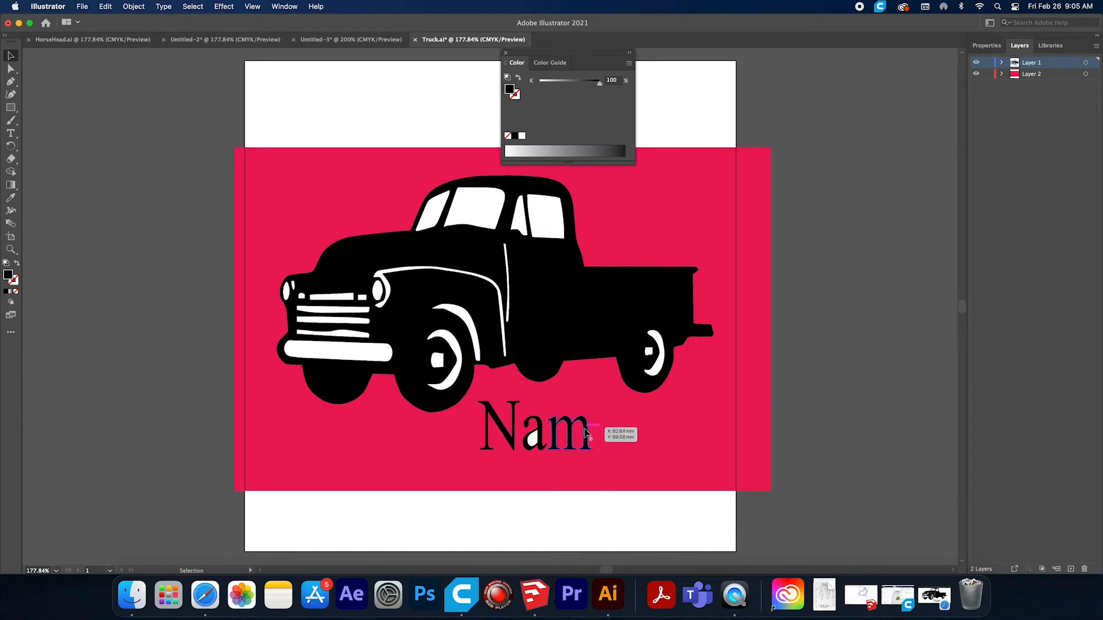
click(586, 431)
key(Delete)
click(536, 434)
key(Delete)
click(533, 443)
key(Delete)
click(516, 436)
key(Delete)
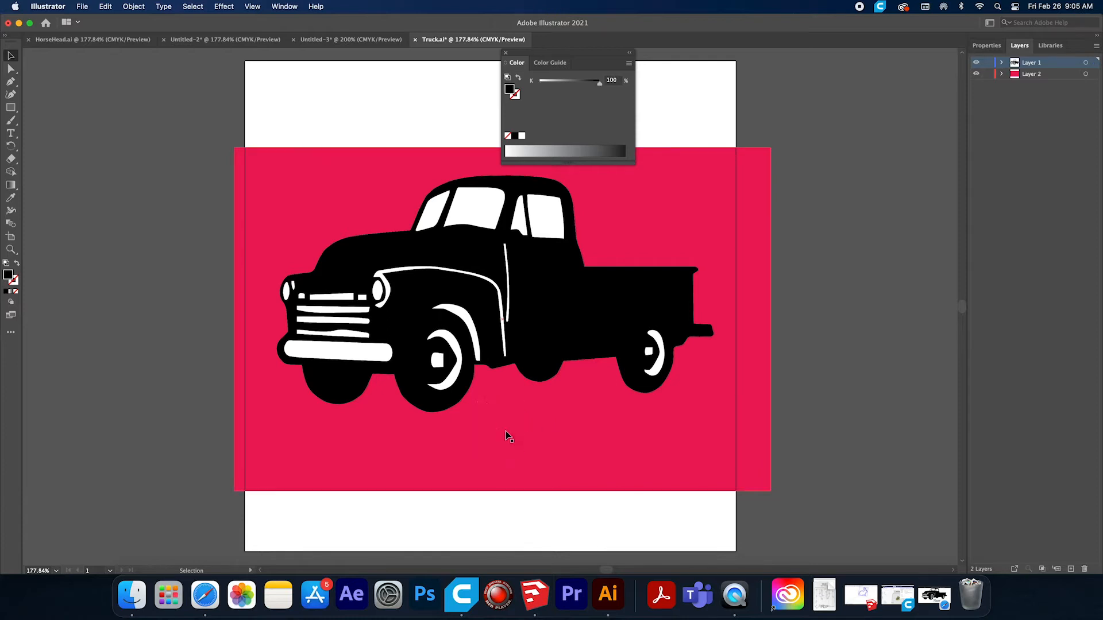
click(387, 274)
click(11, 171)
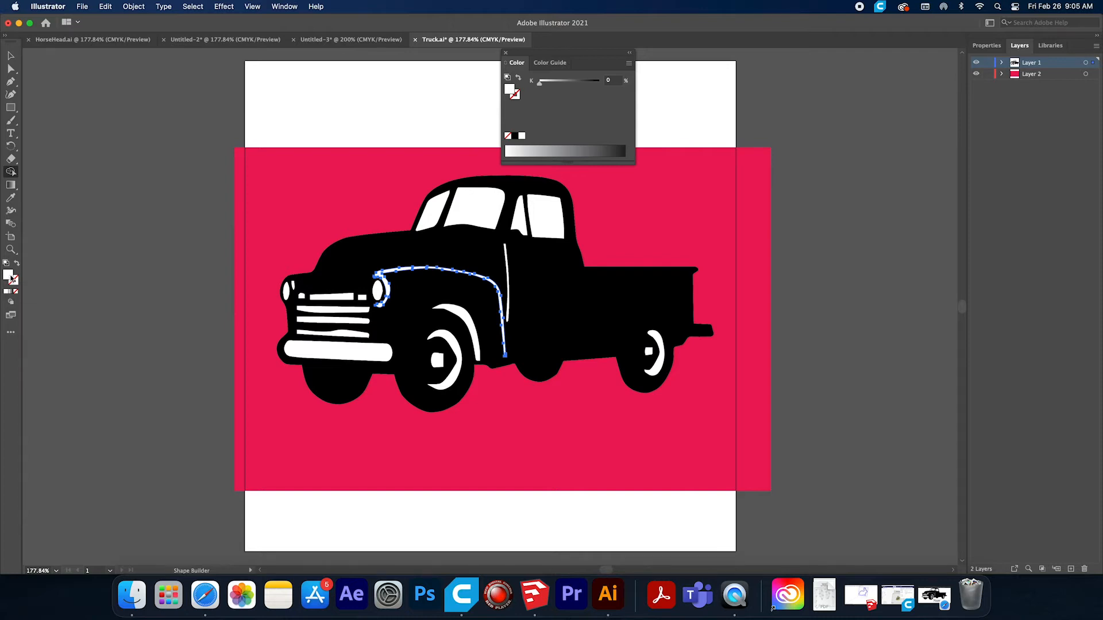
double_click(8, 275)
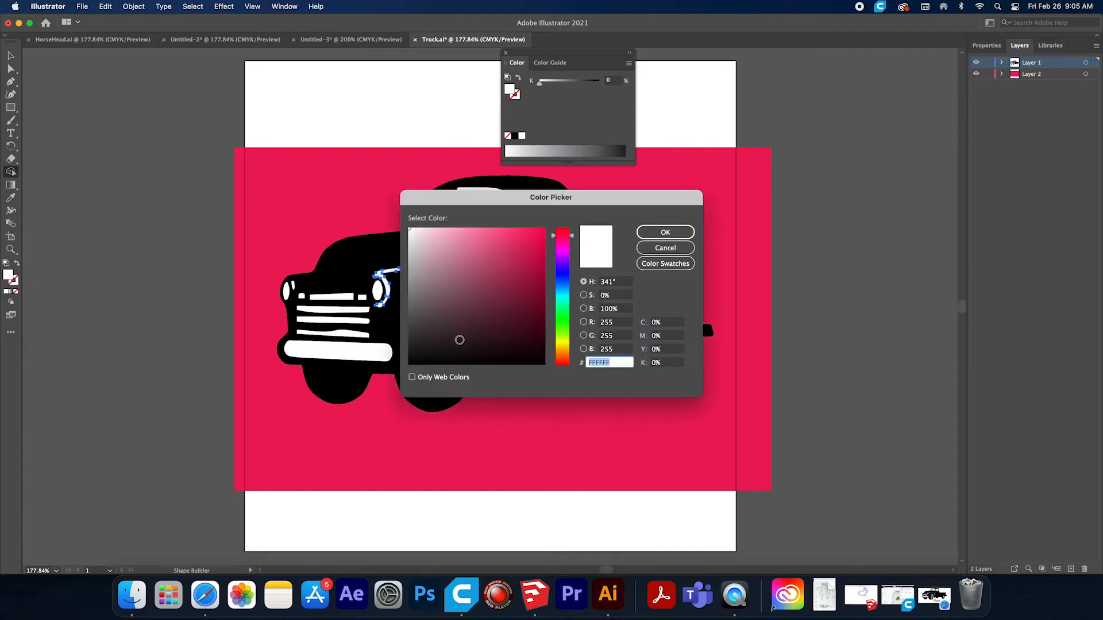
click(665, 232)
click(11, 56)
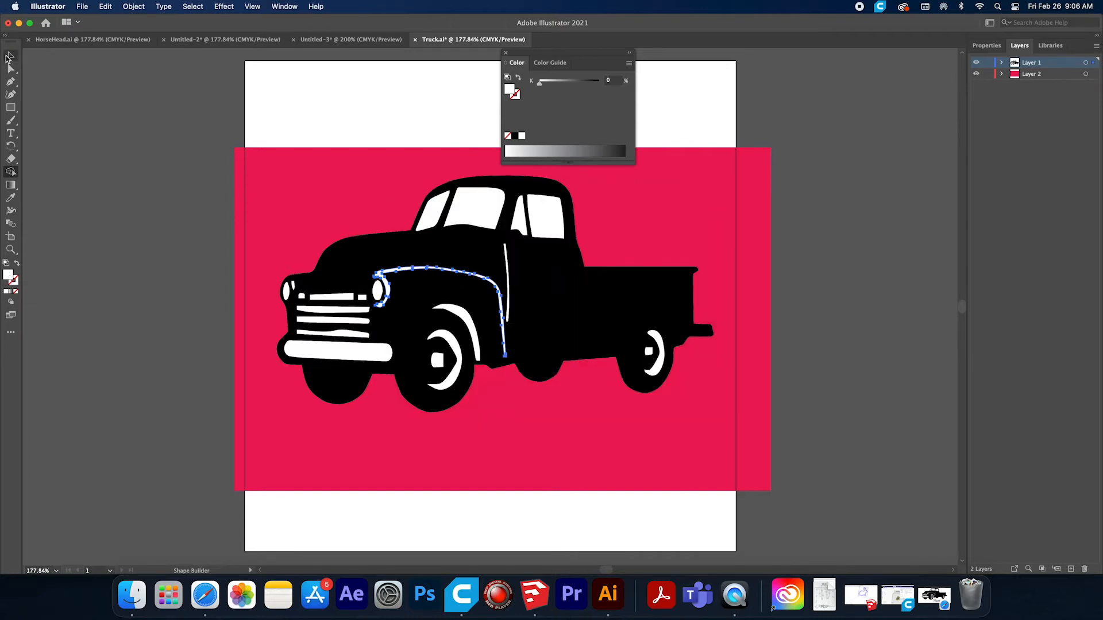
Fill the thin white door line behind the front fender with black (000000).
click(505, 263)
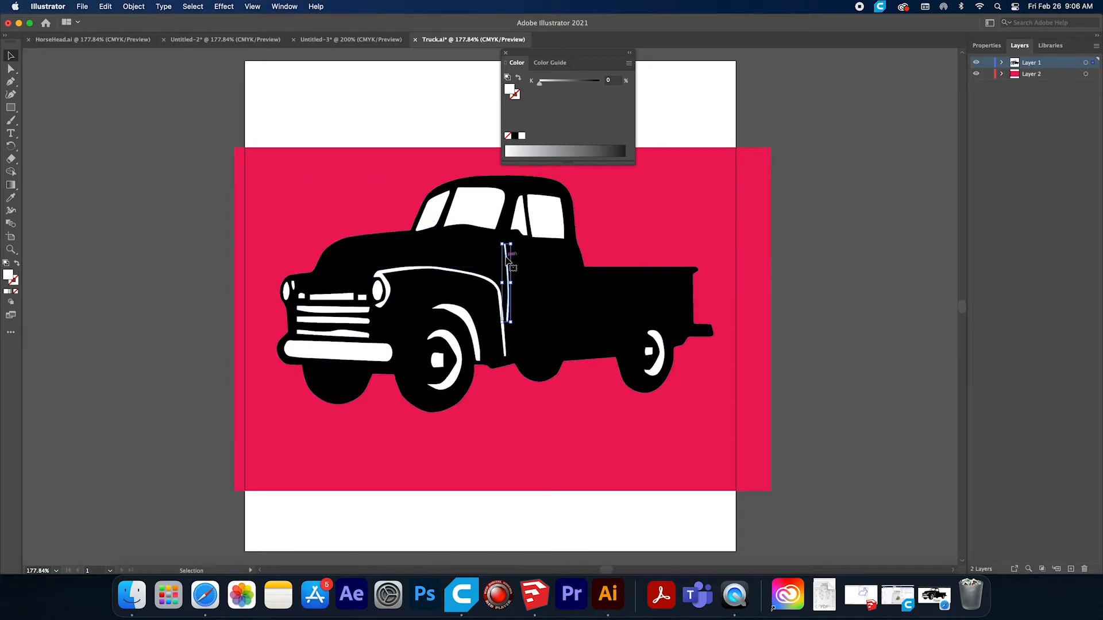
double_click(9, 276)
drag(441, 334, 391, 378)
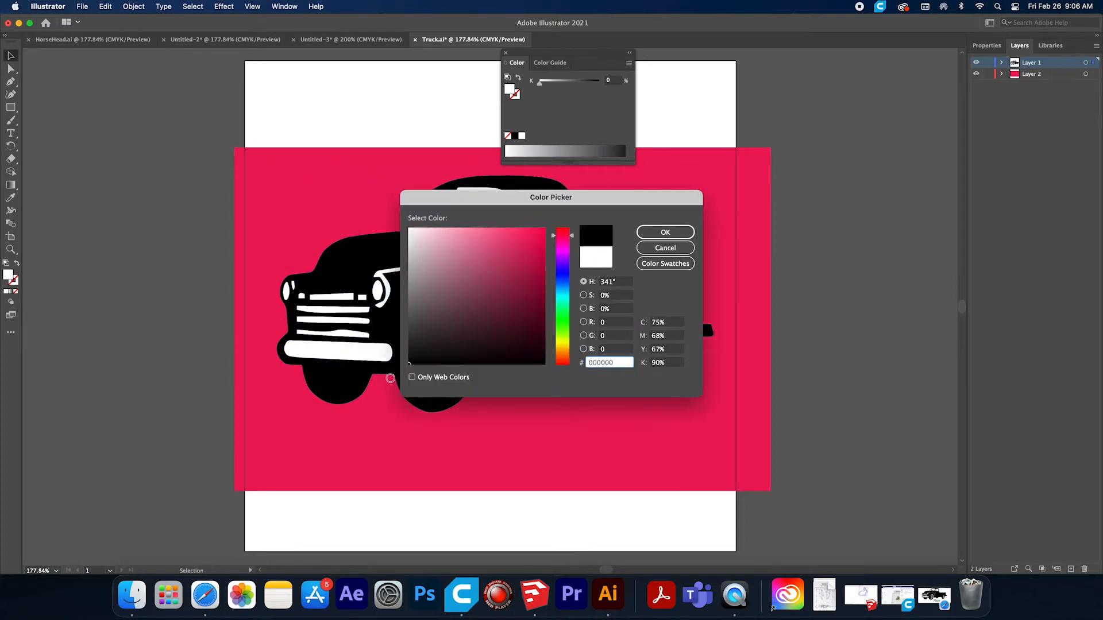
click(665, 232)
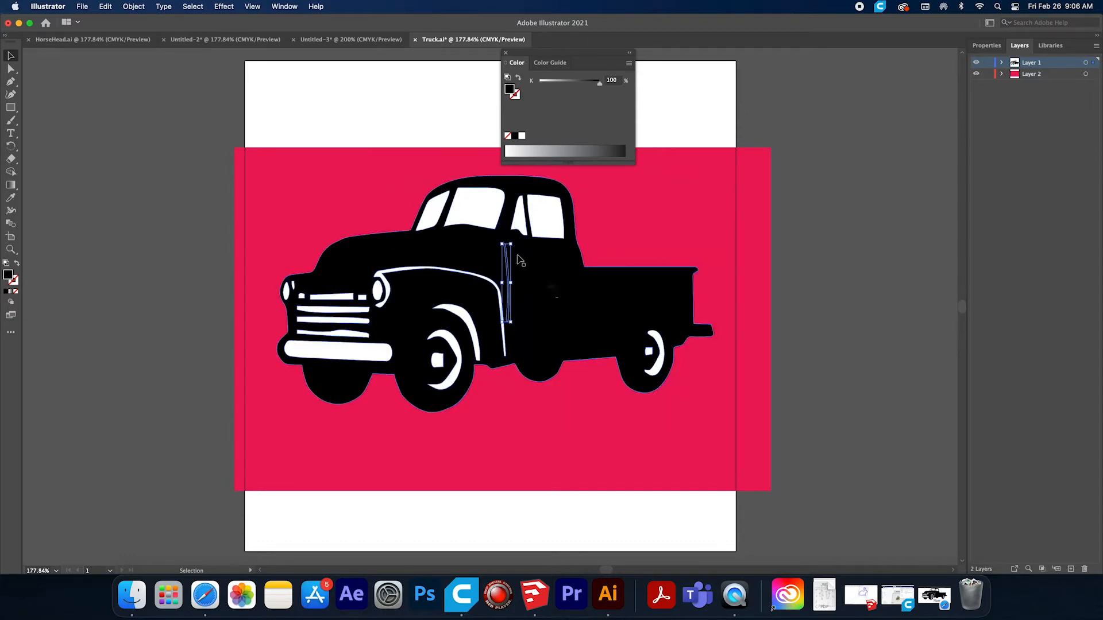
Fill the truck's remaining white windows, grille, bumper, headlights, fender lines and wheel details with black.
drag(9, 276, 477, 212)
drag(8, 275, 432, 222)
drag(9, 277, 312, 311)
drag(8, 276, 342, 335)
drag(8, 275, 322, 348)
drag(8, 276, 375, 292)
drag(8, 276, 439, 364)
drag(8, 276, 518, 221)
drag(8, 276, 546, 219)
drag(8, 276, 652, 333)
drag(8, 275, 649, 351)
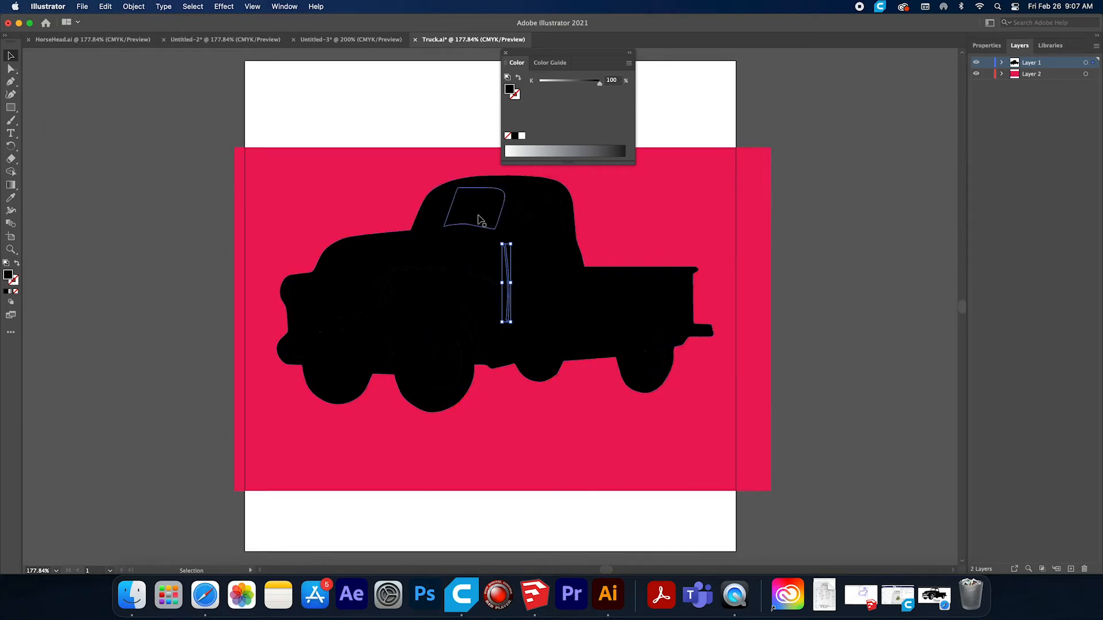
Hide Layer 2 and merge all the black truck shapes into one silhouette with Pathfinder Unite.
click(976, 74)
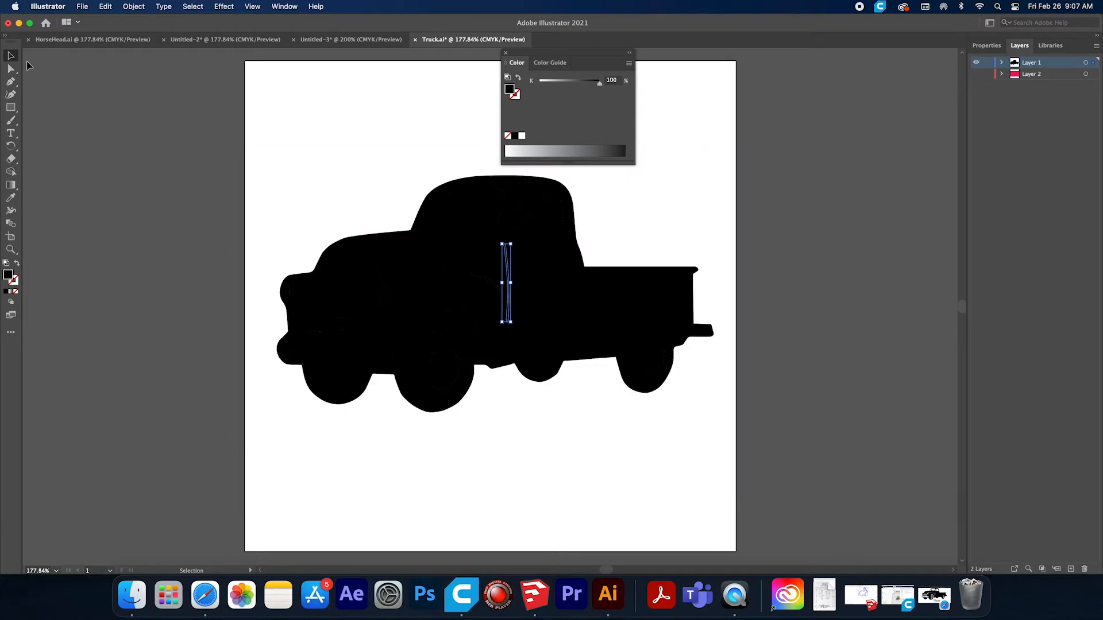
drag(250, 134, 705, 332)
click(285, 7)
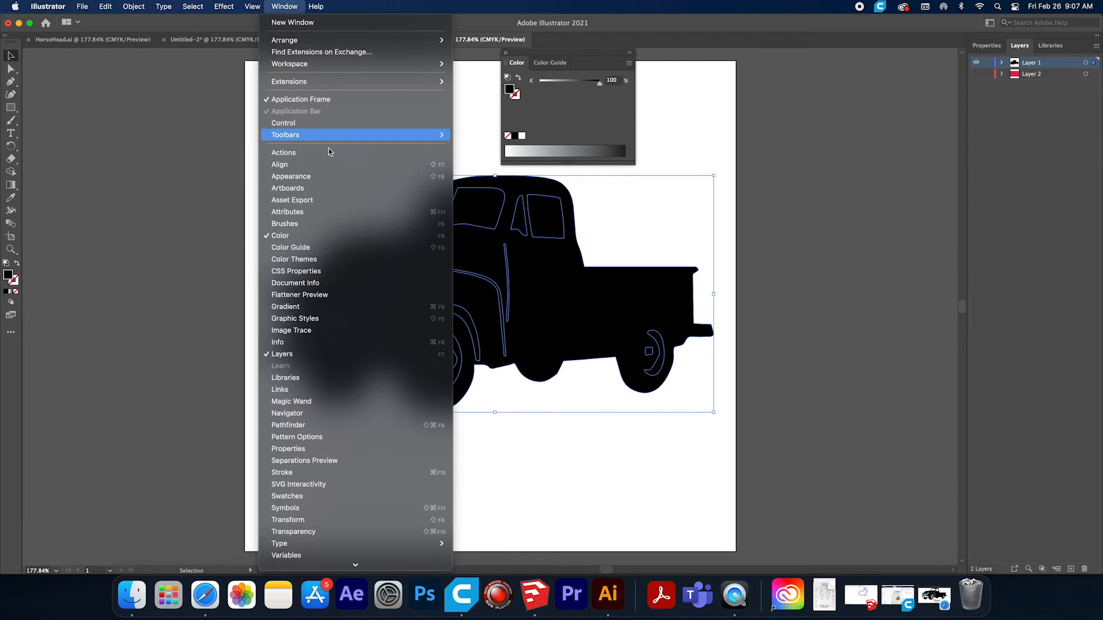
click(297, 427)
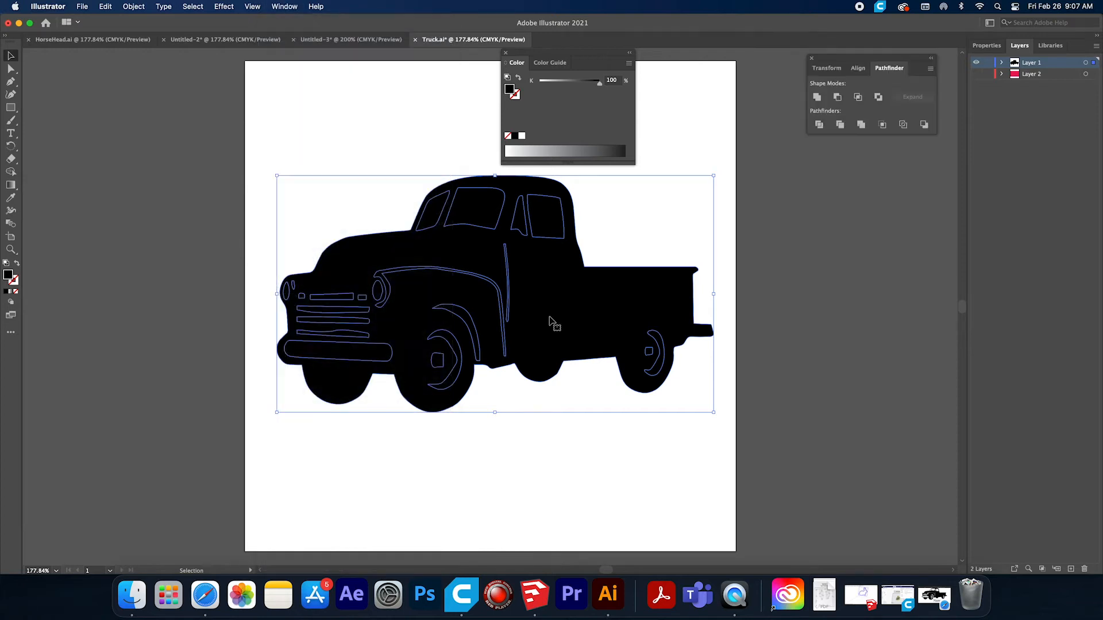
click(817, 97)
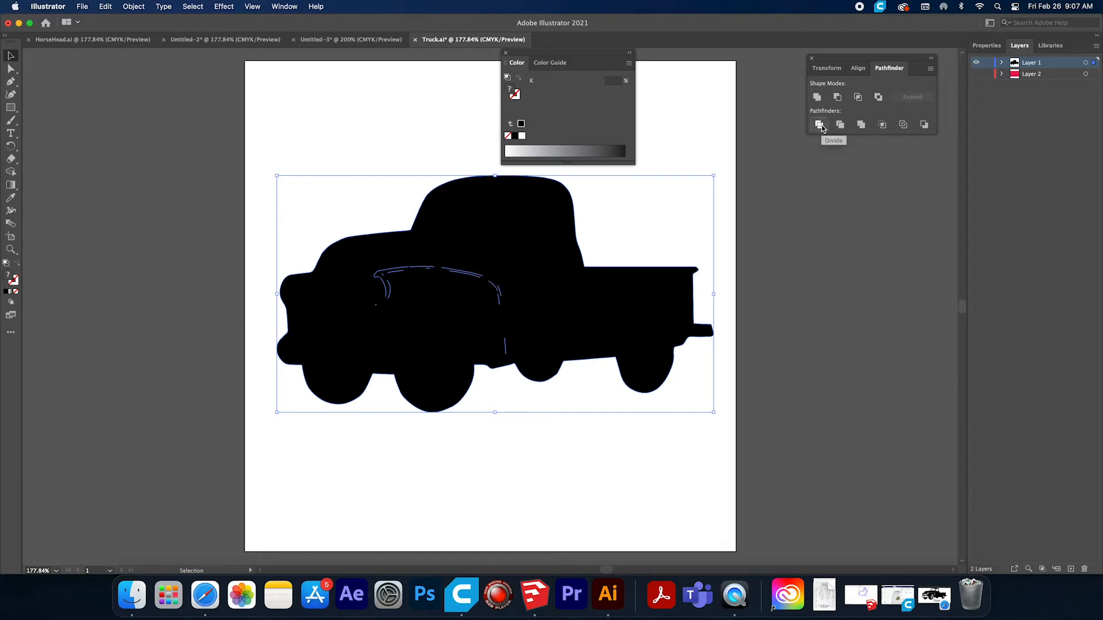
click(818, 97)
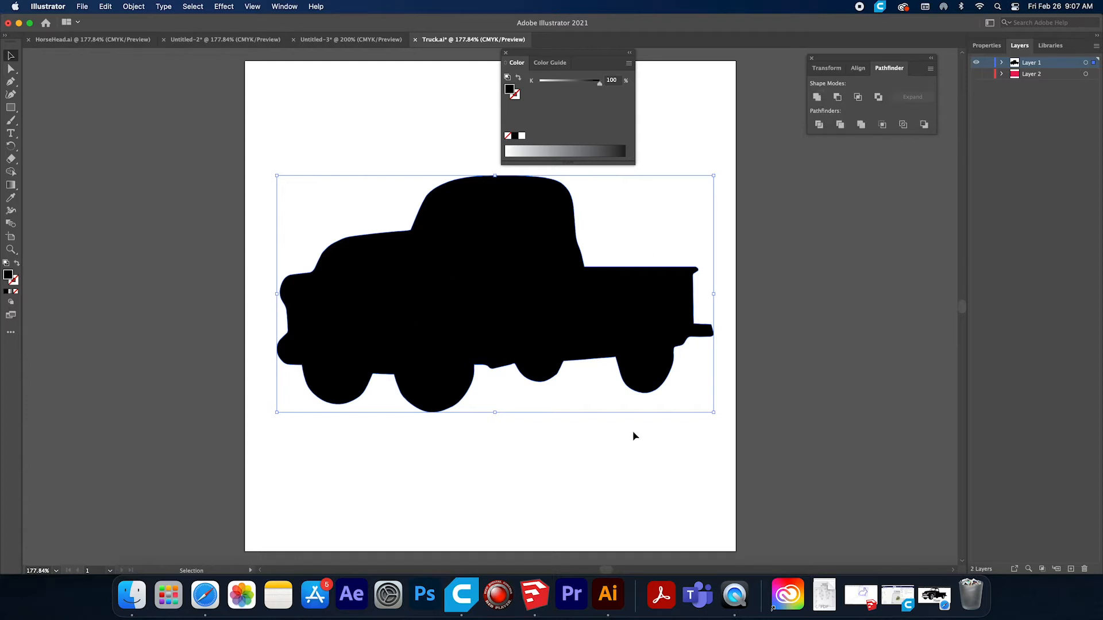
click(840, 126)
Shorten the truck's rear bumper by moving its outer end inward with the Direct Selection tool.
click(11, 72)
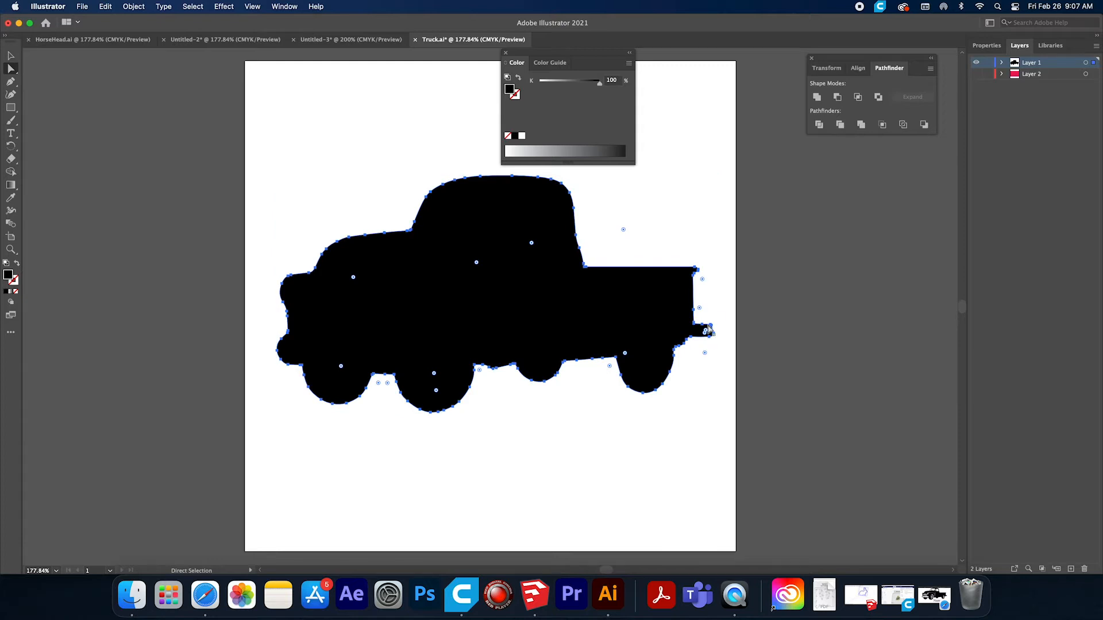
click(11, 249)
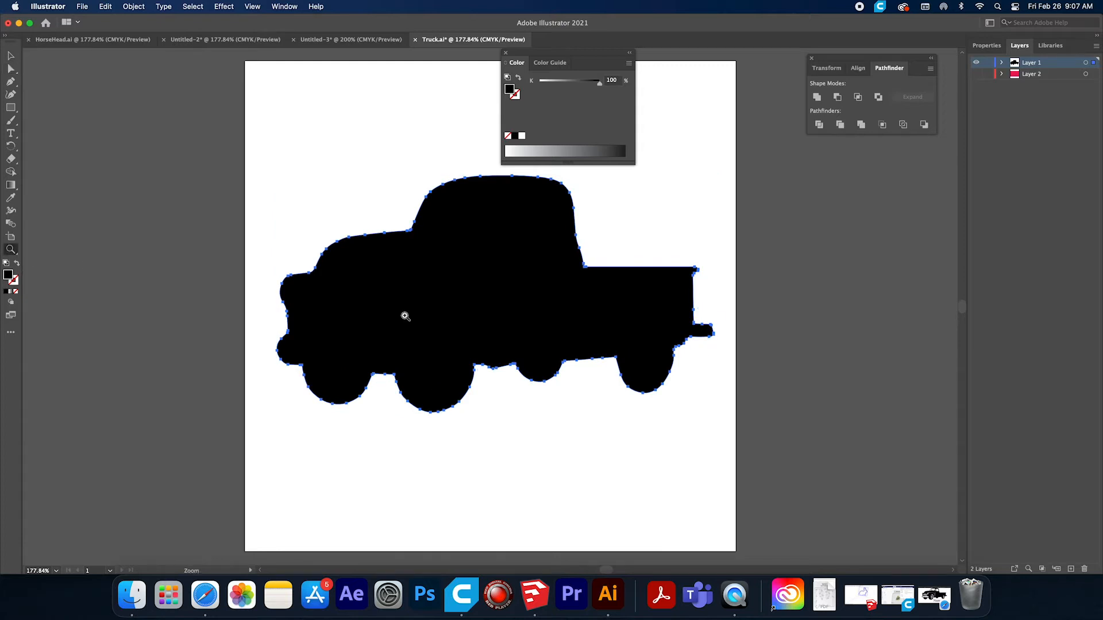
click(711, 333)
click(487, 309)
click(501, 305)
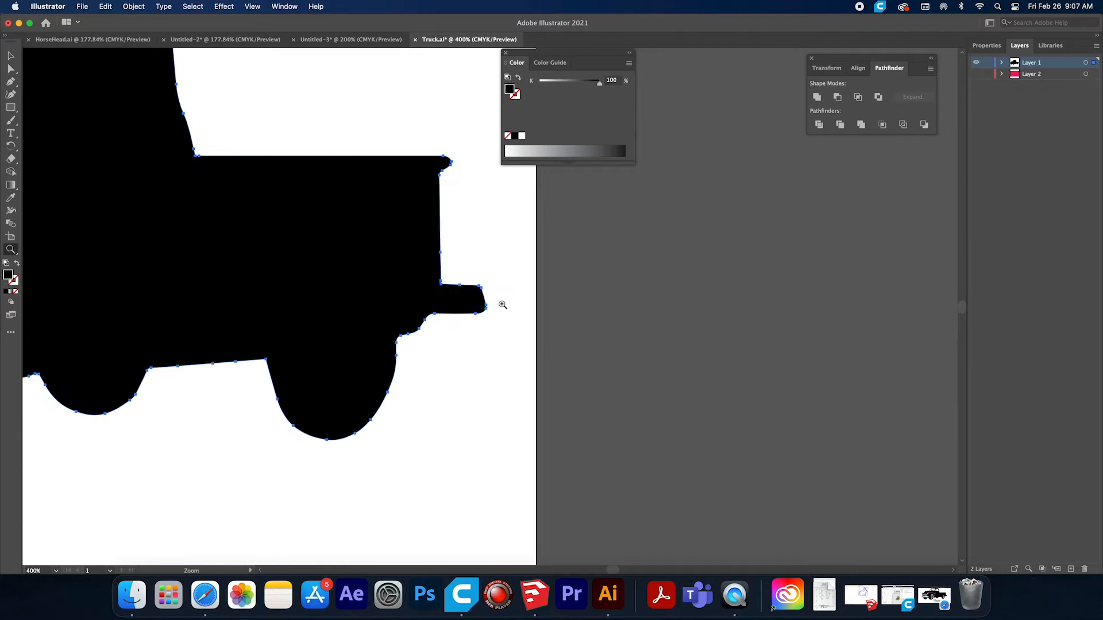
click(503, 306)
click(464, 307)
click(467, 307)
click(11, 69)
click(546, 261)
click(520, 267)
shift+click(514, 262)
shift+click(534, 320)
shift+click(535, 330)
shift+click(503, 345)
shift+click(456, 260)
drag(517, 313, 477, 312)
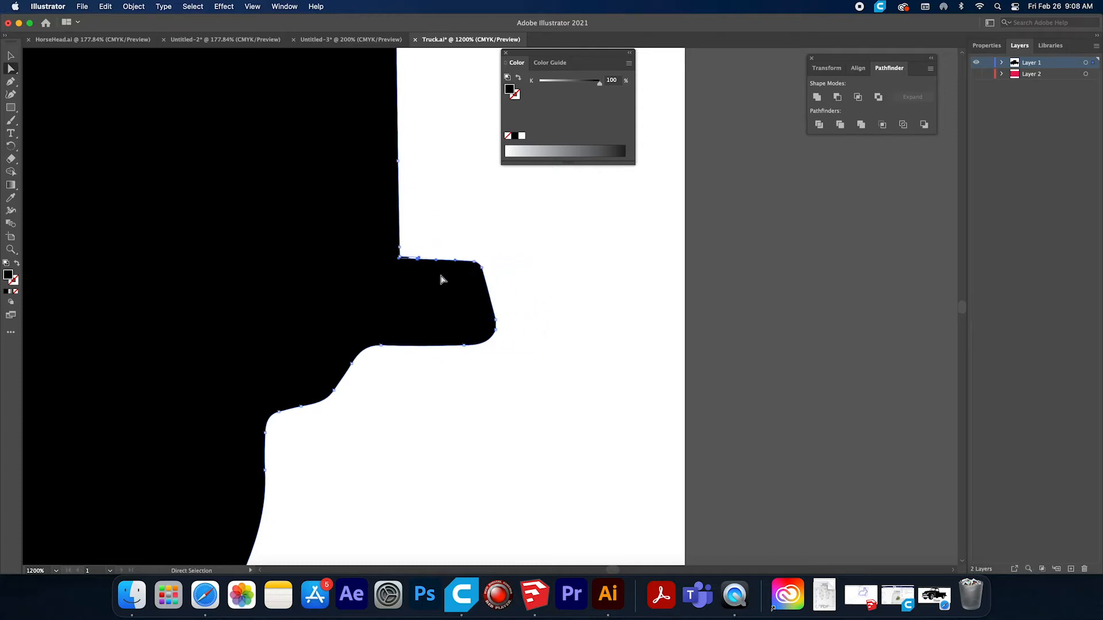
Nudge the anchor points at the rear bumper's outer end slightly further toward the truck body.
drag(526, 242, 475, 382)
key(Left)
key(Left)
key(Left)
key(Left)
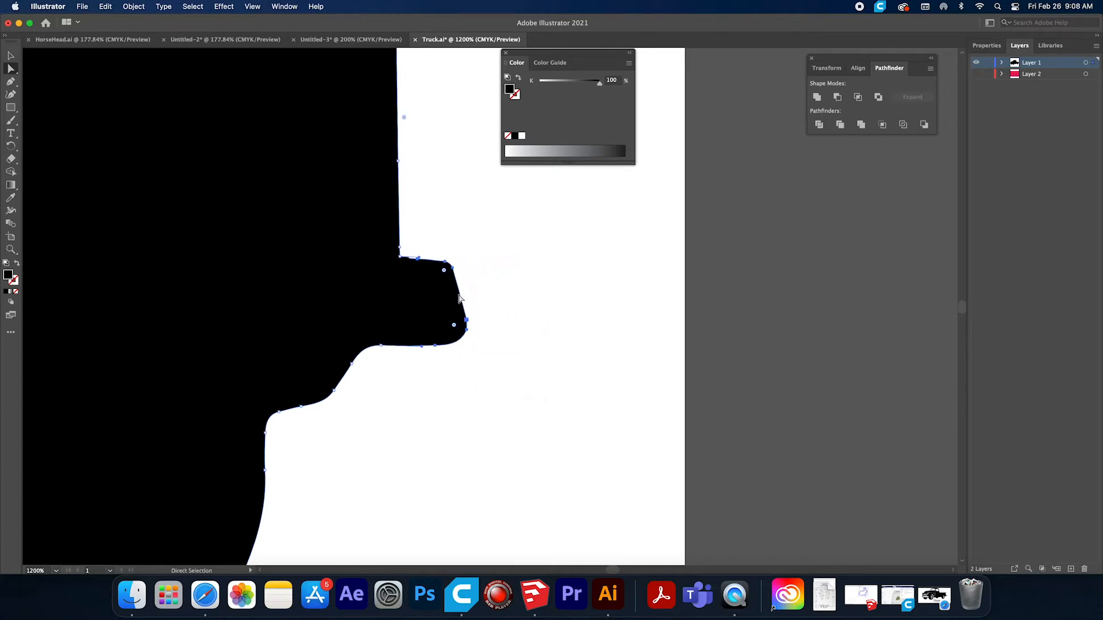
key(Right)
Refine the anchor points along the rear bumper's upper edge with the Pen and Direct Selection tools.
click(11, 249)
click(438, 278)
click(484, 291)
click(483, 292)
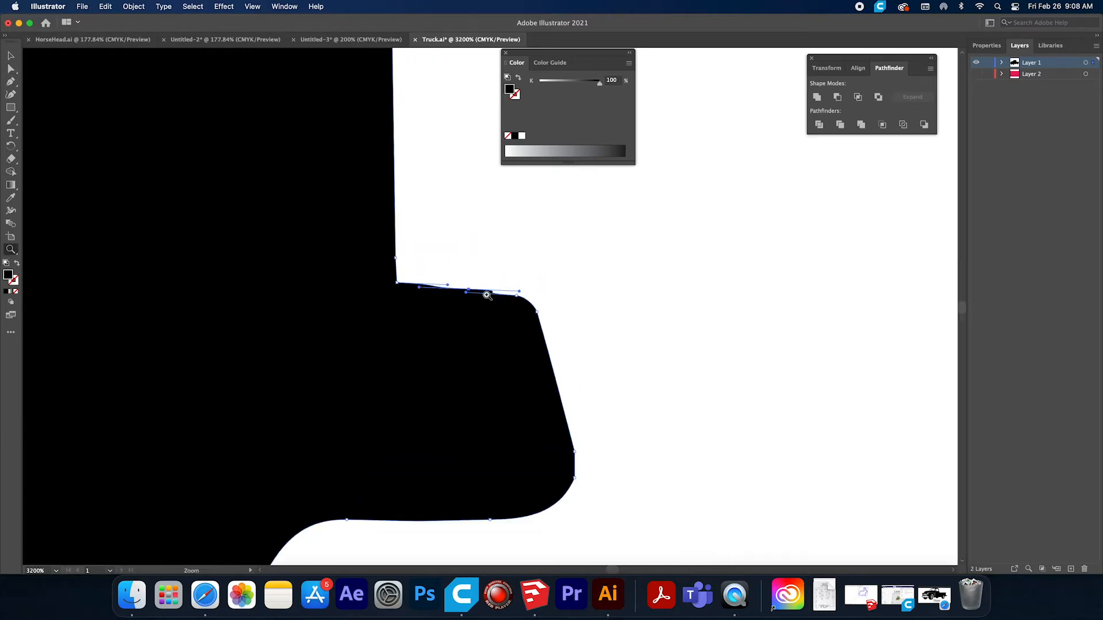
click(483, 292)
click(484, 293)
click(11, 82)
click(473, 316)
click(11, 56)
click(11, 69)
drag(465, 322, 467, 314)
alt+scroll(600, 421, up, 1)
super+scroll(346, 433, up, 2)
alt+scroll(488, 438, down, 10)
click(11, 250)
key(h)
drag(416, 454, 633, 335)
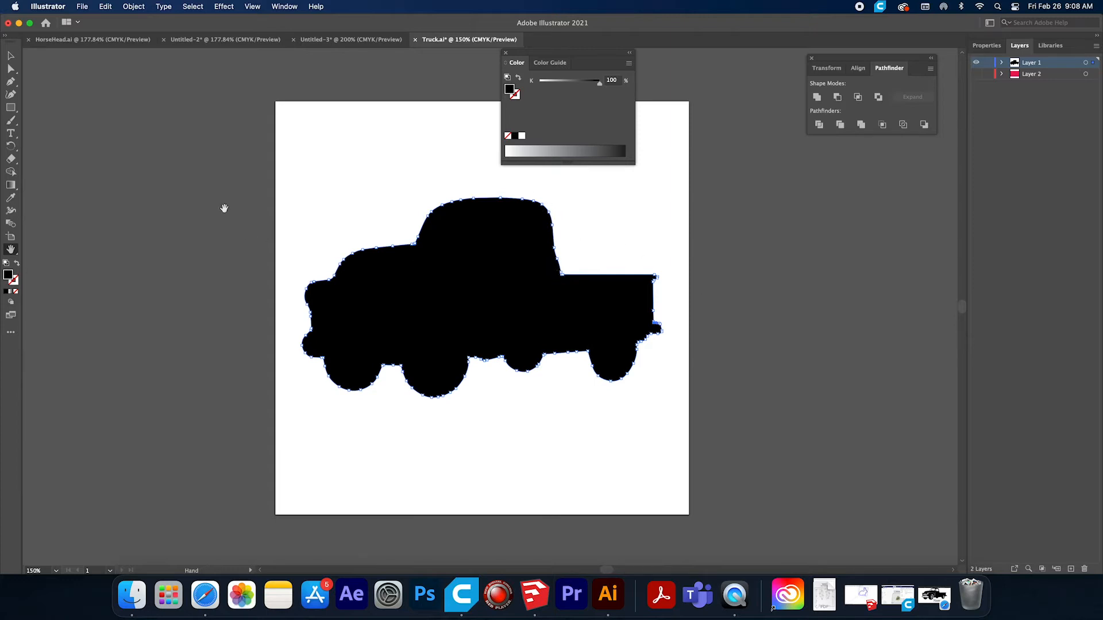
Select the whole truck silhouette and set its fill to none.
click(11, 68)
click(11, 55)
click(334, 166)
click(460, 263)
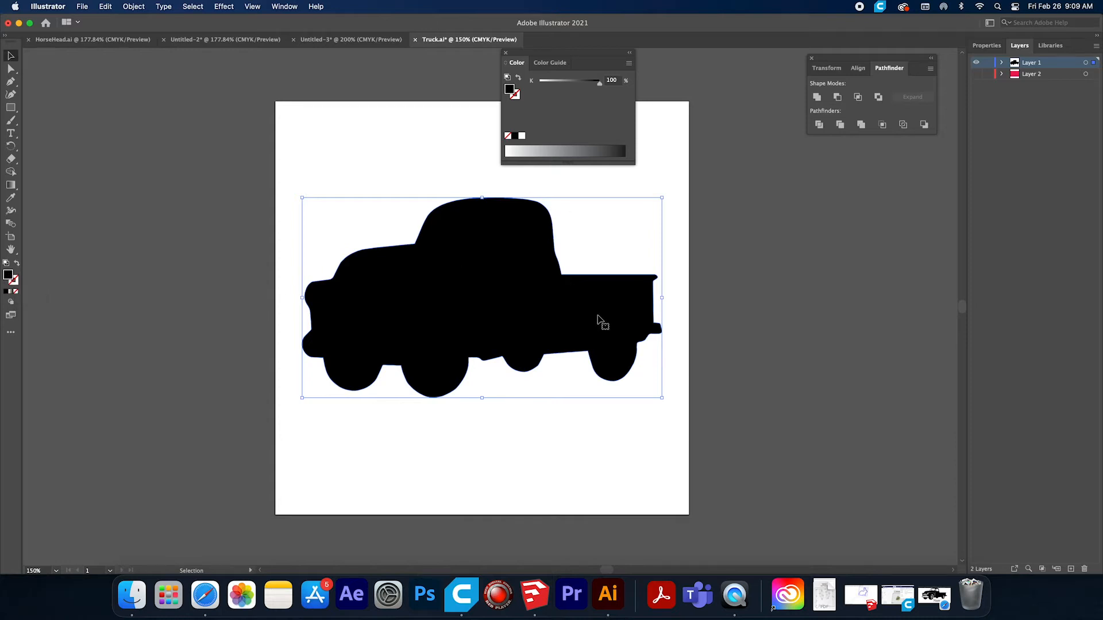
click(16, 293)
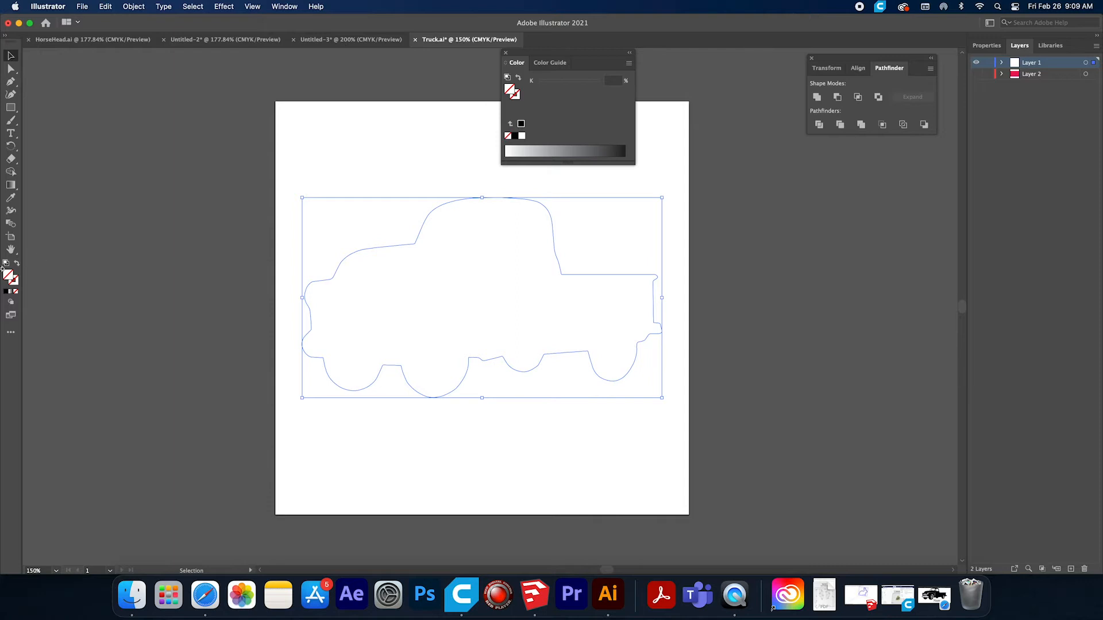
click(16, 286)
double_click(17, 285)
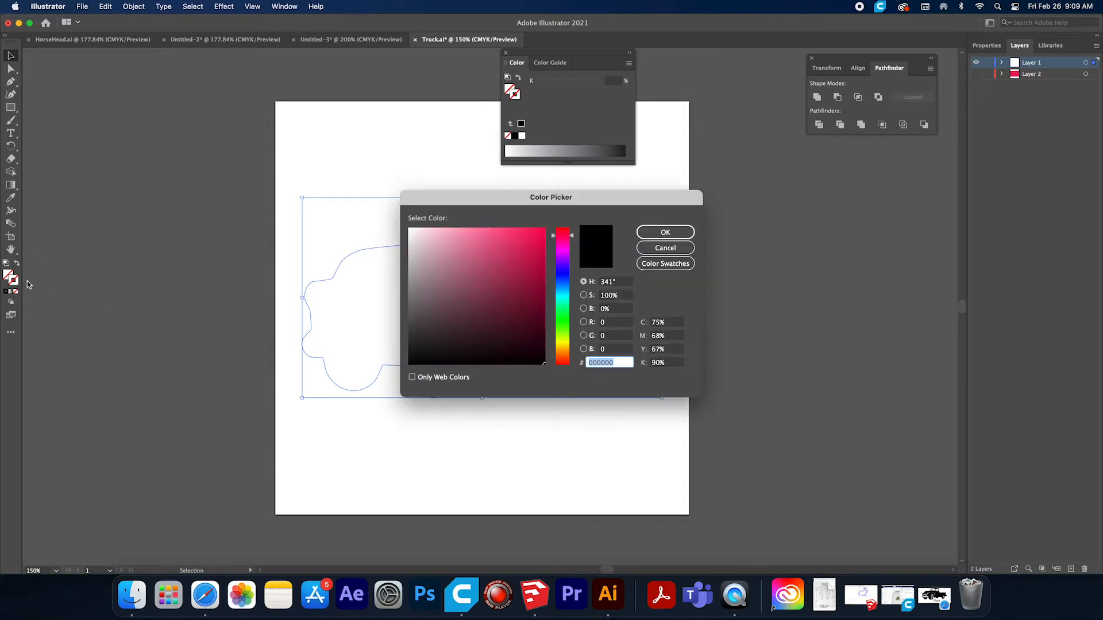
click(689, 247)
Give the truck outline a 2 pt stroke.
click(285, 6)
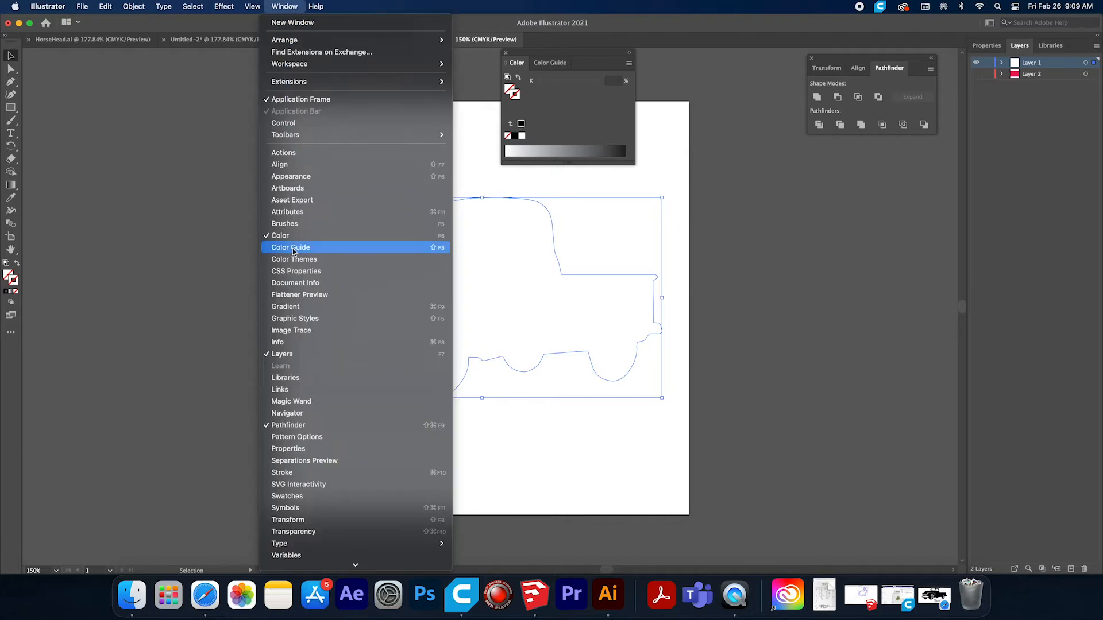
click(290, 473)
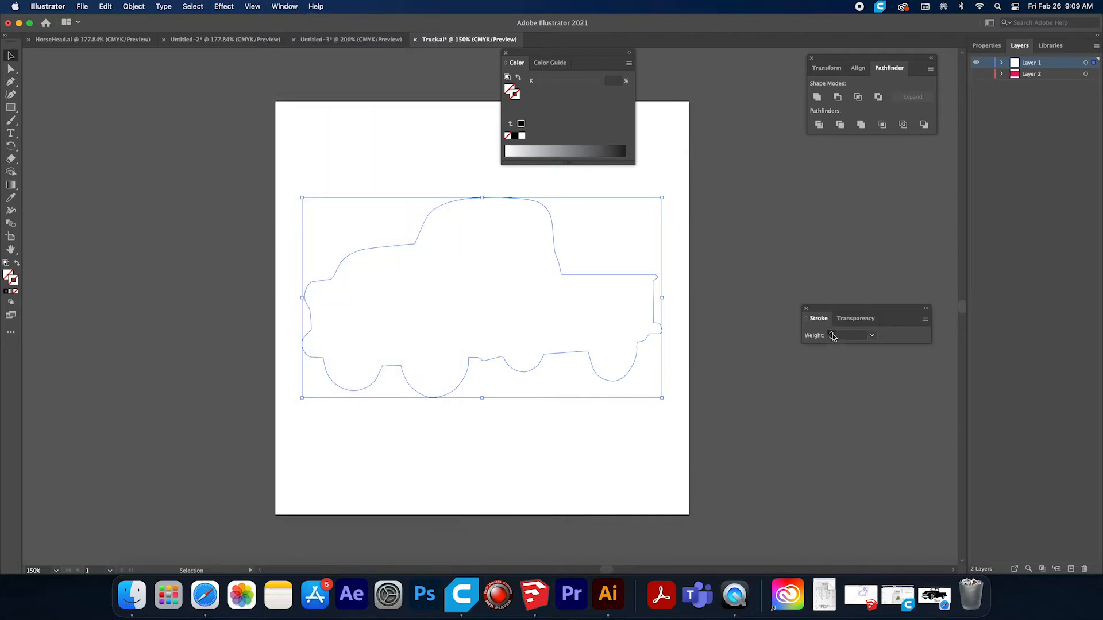
click(832, 334)
click(831, 334)
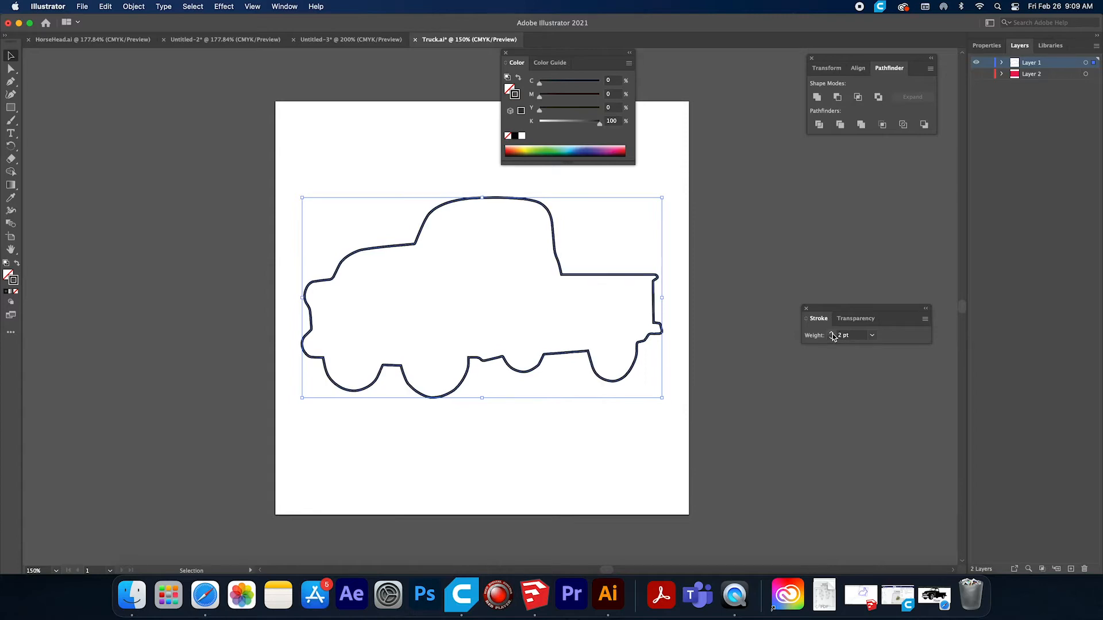
Increase the truck outline's stroke weight to 3 pt and inspect the thicker line up close.
click(831, 334)
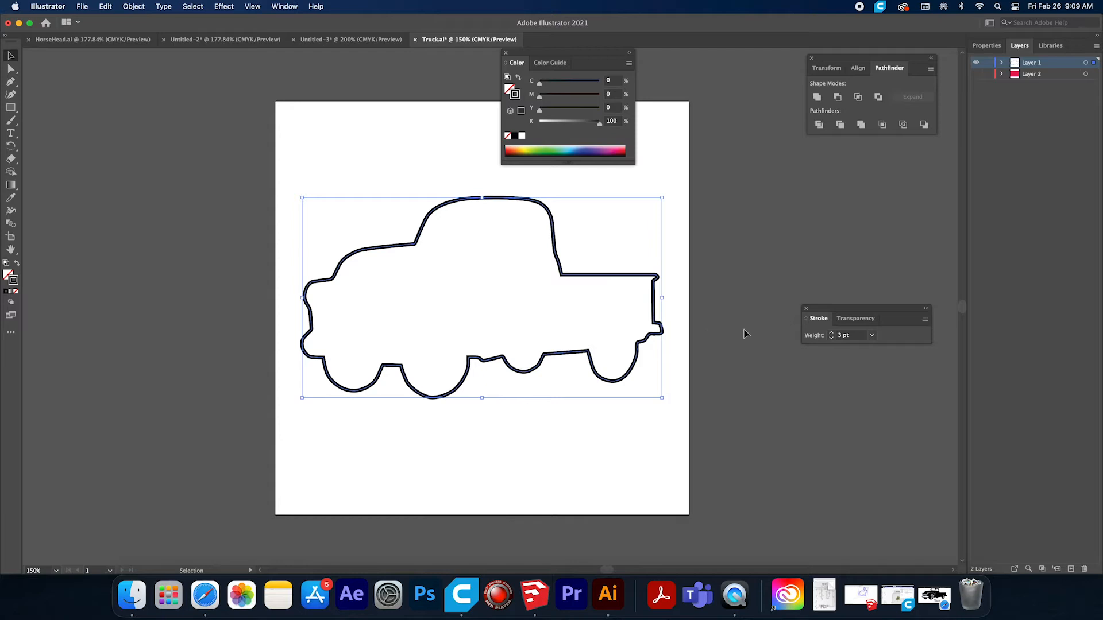
click(806, 310)
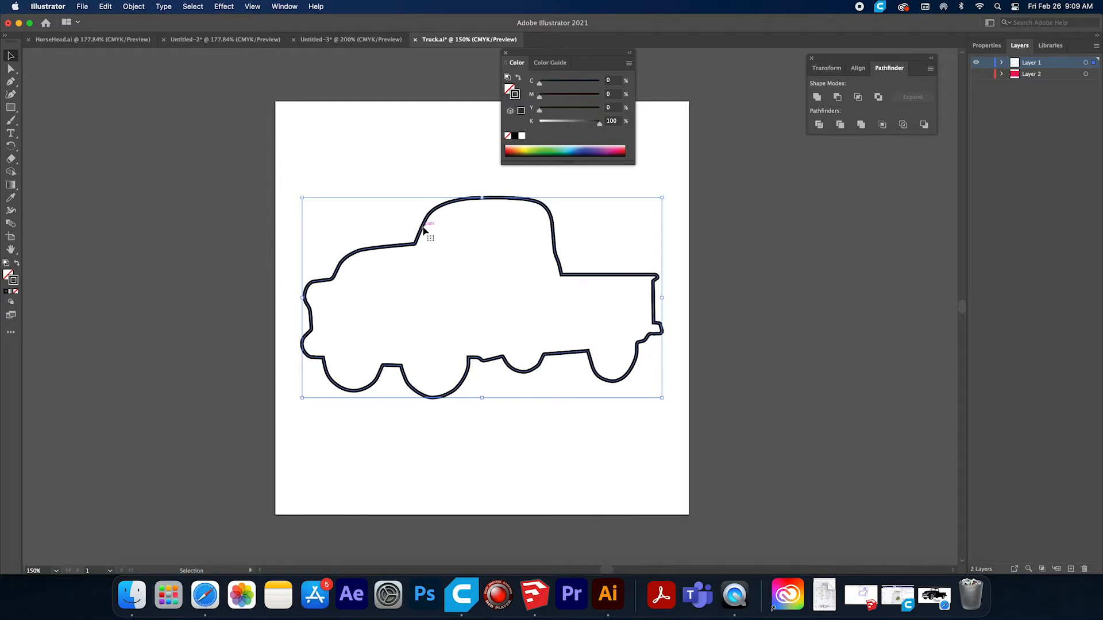
alt+scroll(423, 231, down, 4)
alt+scroll(424, 231, up, 10)
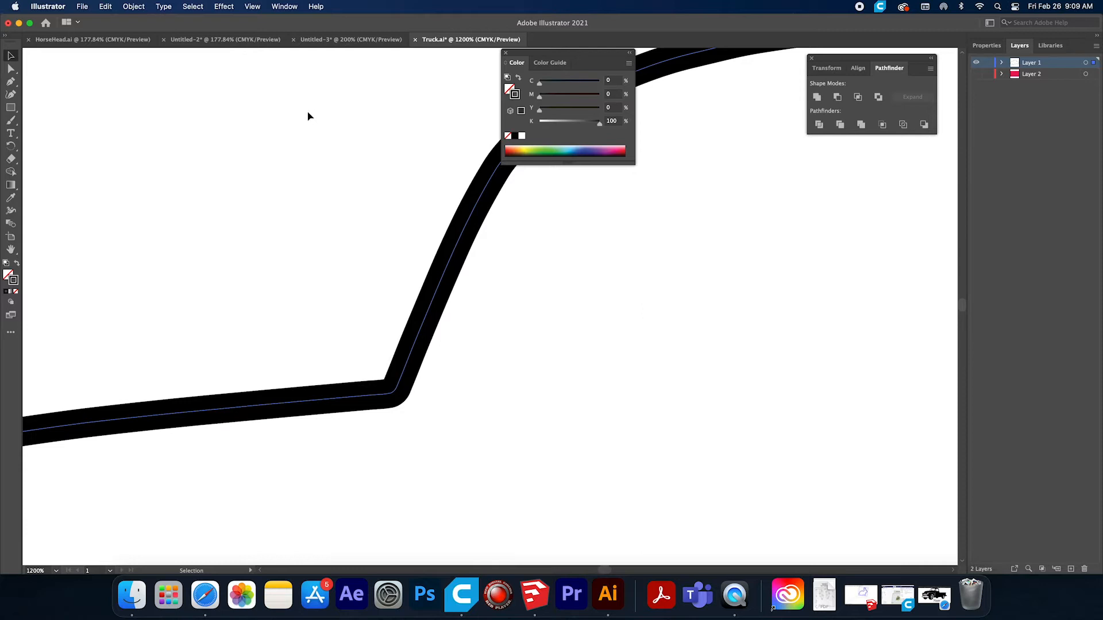
alt+scroll(308, 117, up, 6)
alt+scroll(458, 205, down, 12)
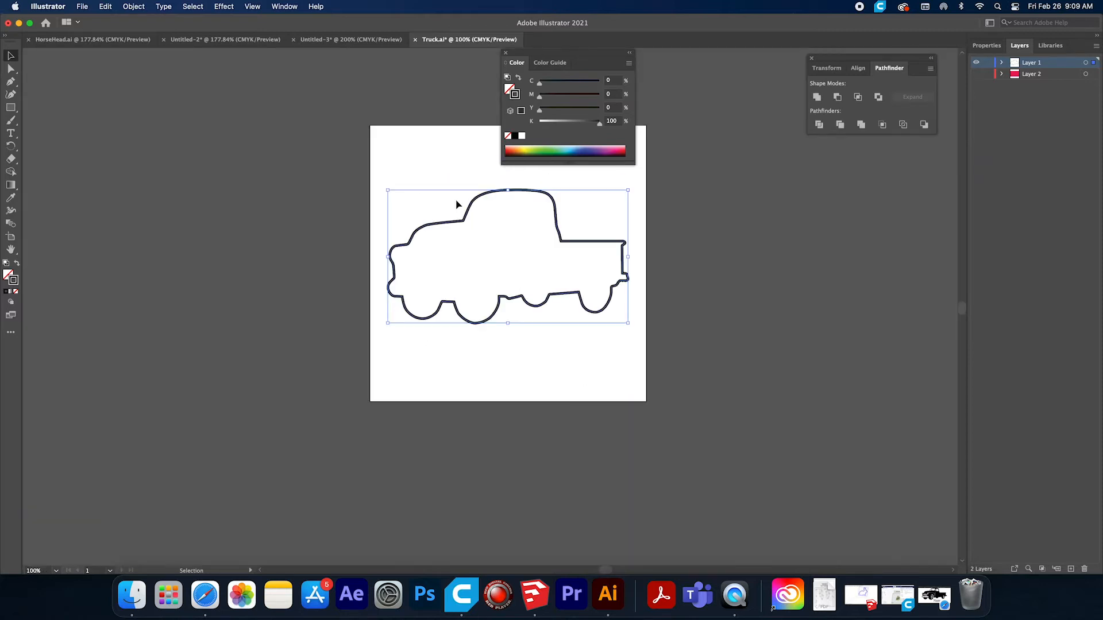
Expand the stroked truck outline into a filled shape.
click(11, 69)
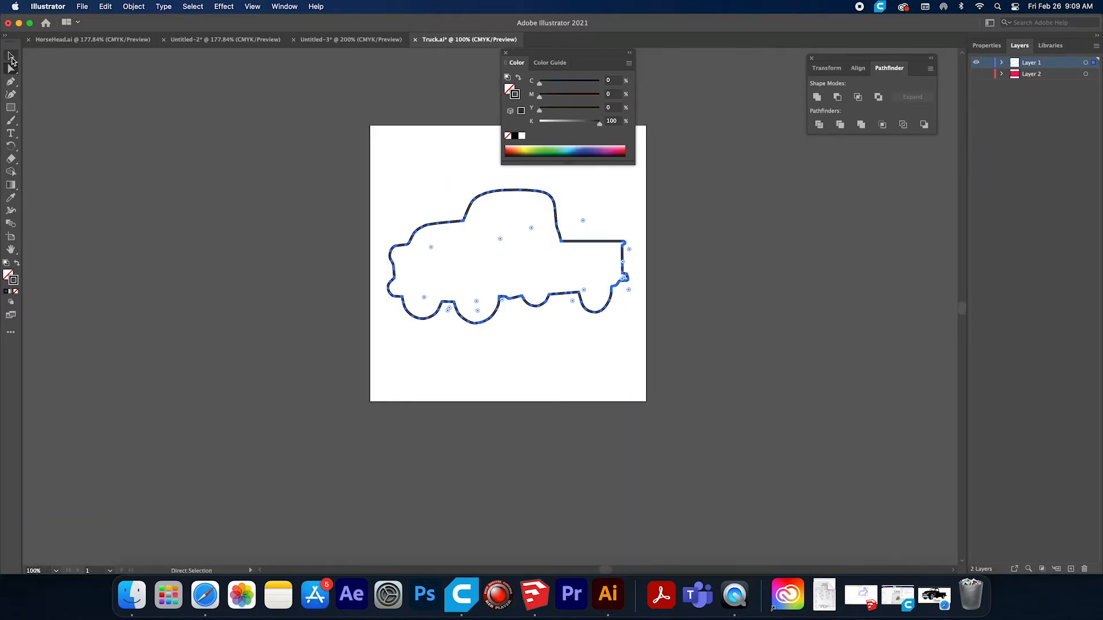
key(v)
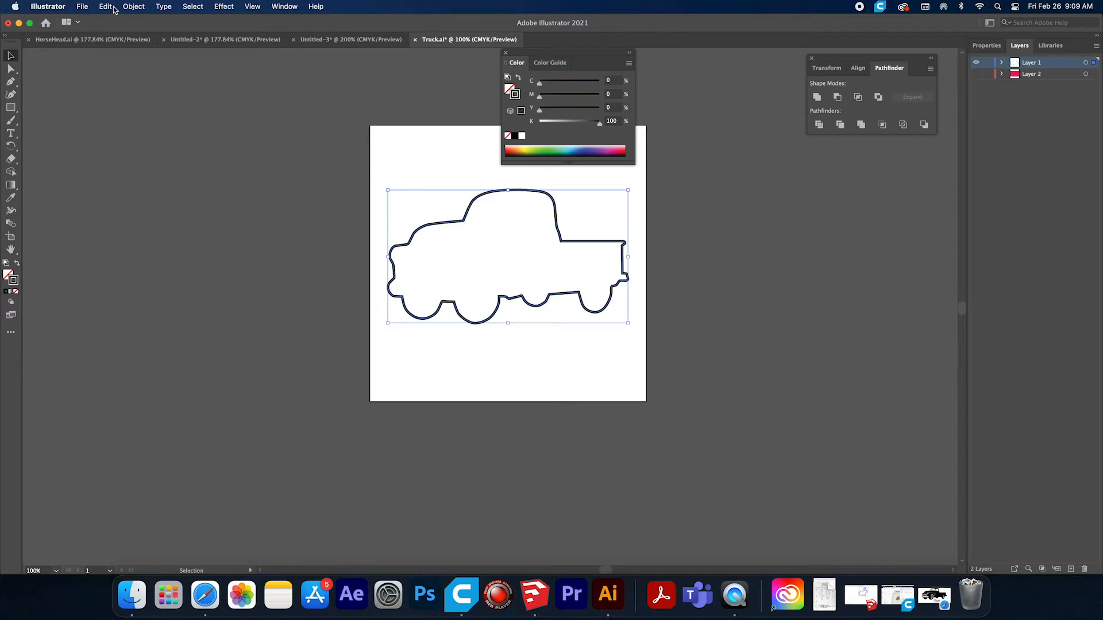
click(133, 7)
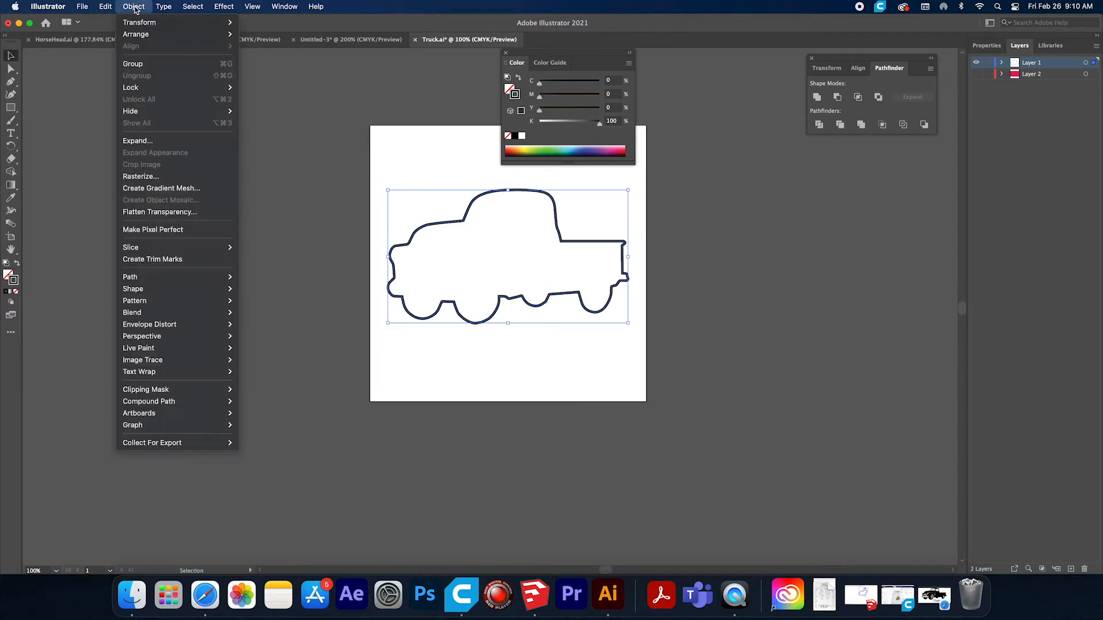
click(138, 141)
click(588, 364)
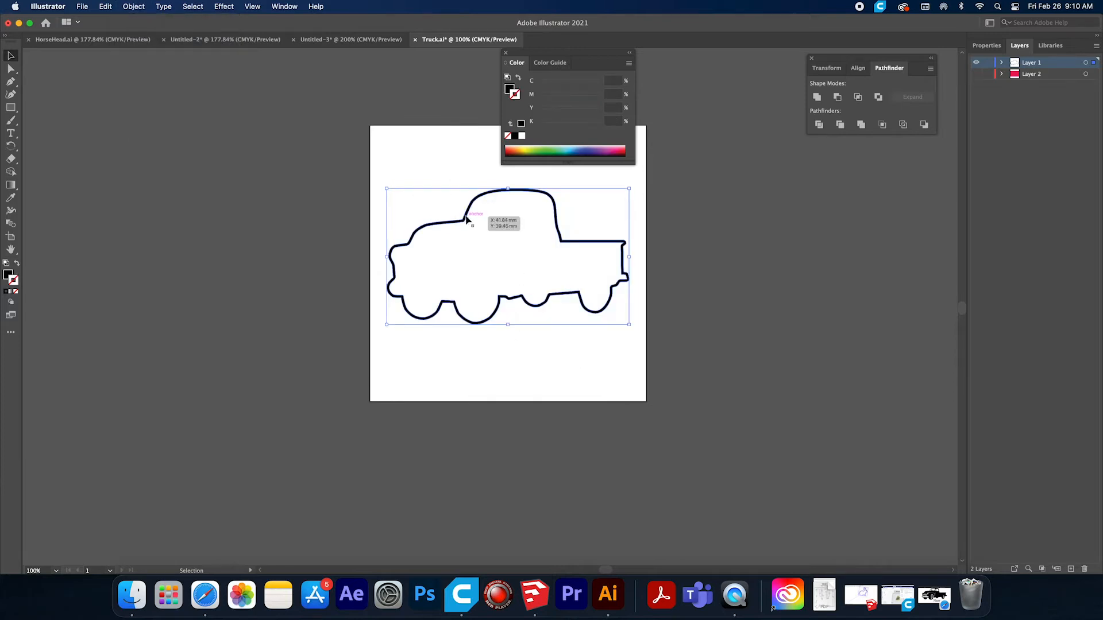
Offset the expanded truck outline by 3 mm with miter joins and a miter limit of 4.
scroll(467, 223, down, 1)
scroll(469, 225, up, 3)
alt+scroll(472, 232, down, 1)
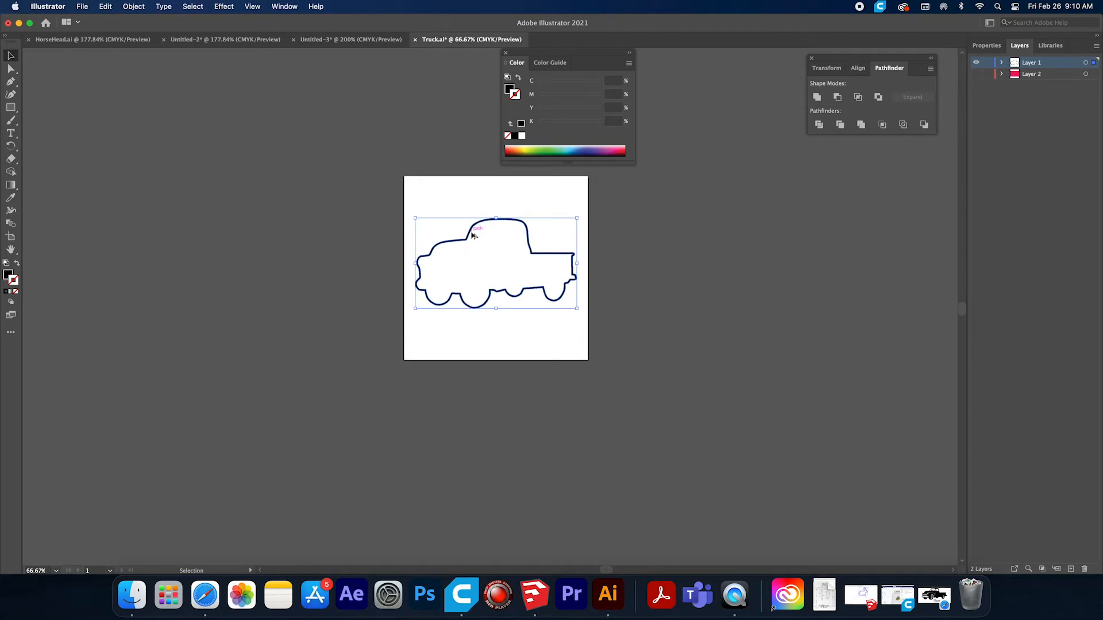
alt+scroll(472, 234, up, 10)
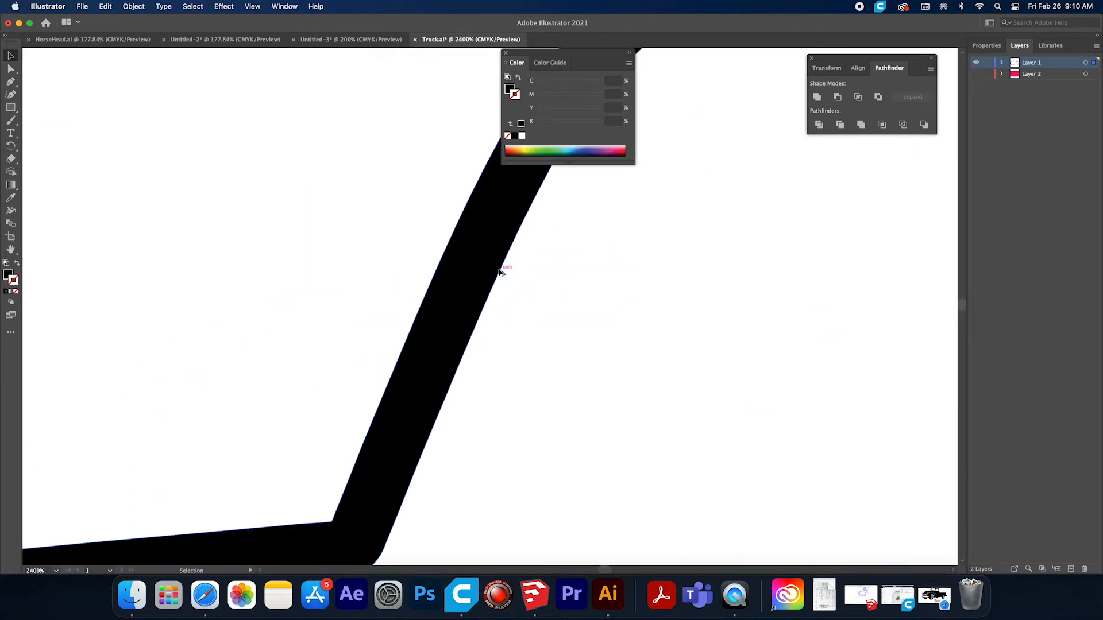
alt+scroll(499, 272, down, 8)
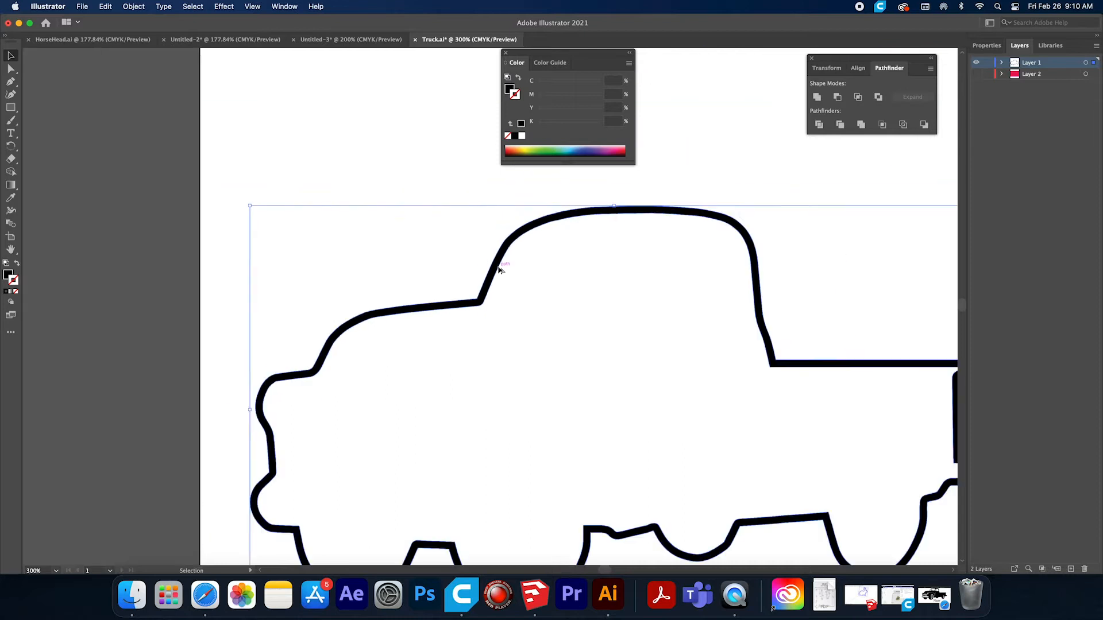
alt+scroll(499, 270, down, 1)
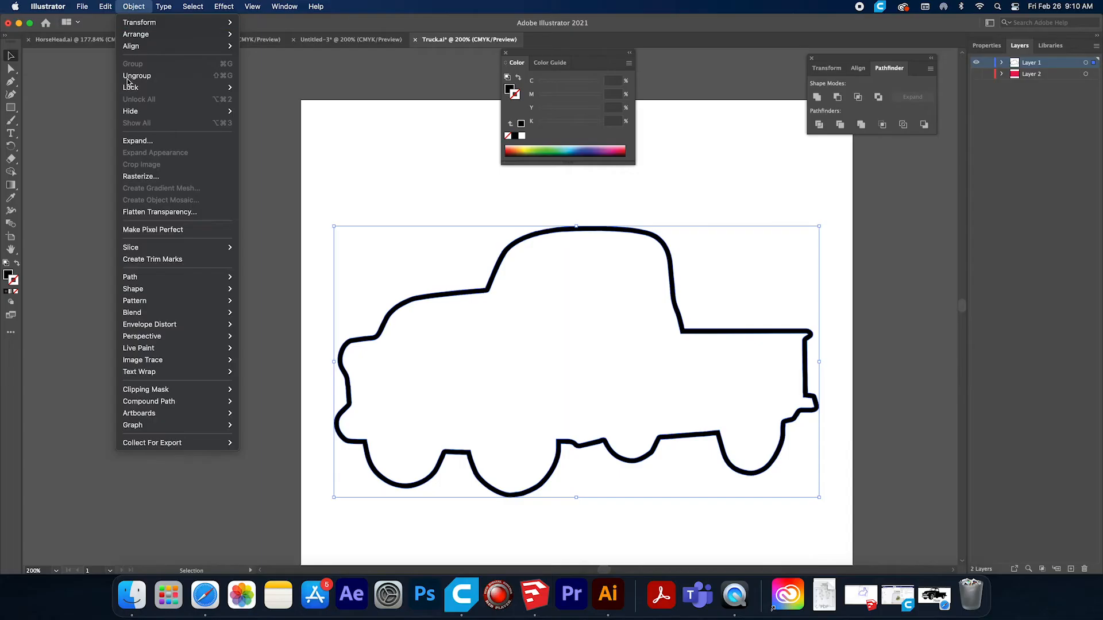
mouse_move(154, 281)
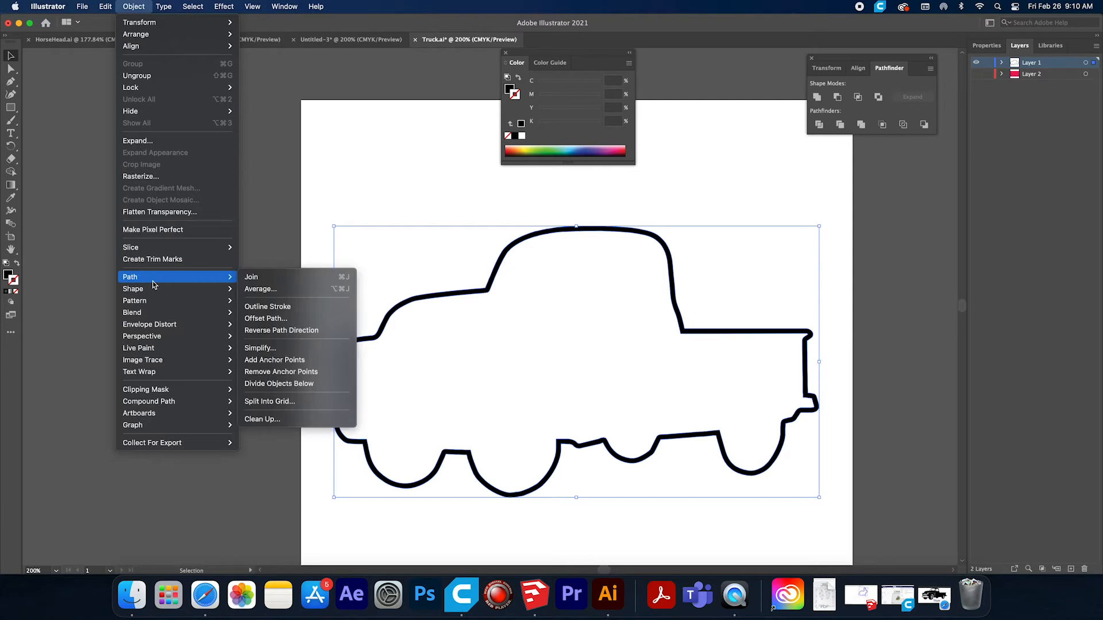
click(265, 318)
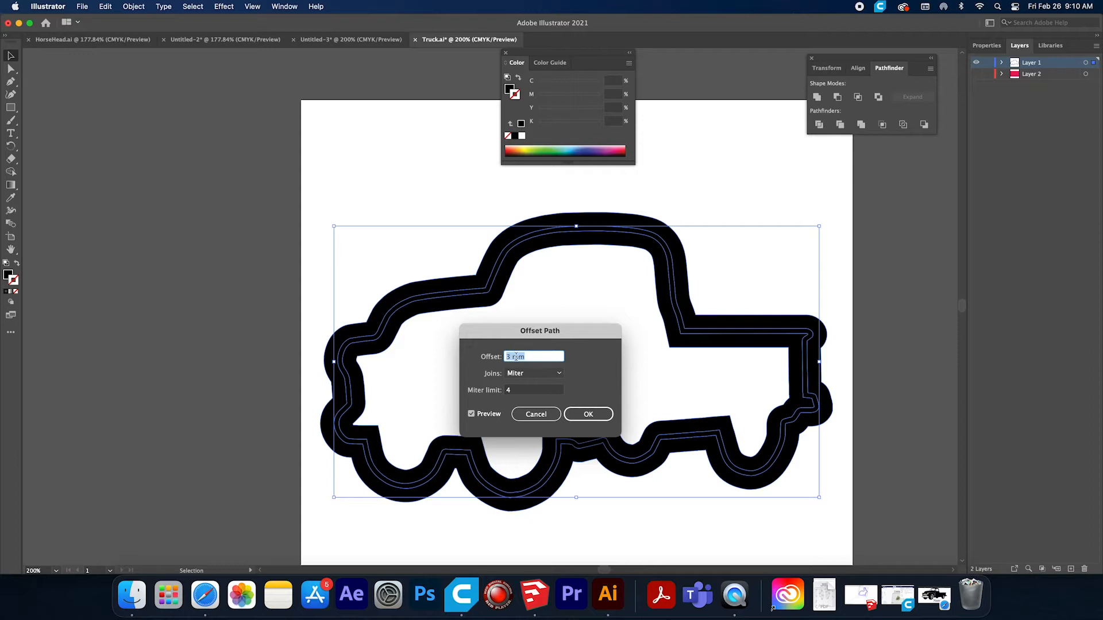
click(588, 414)
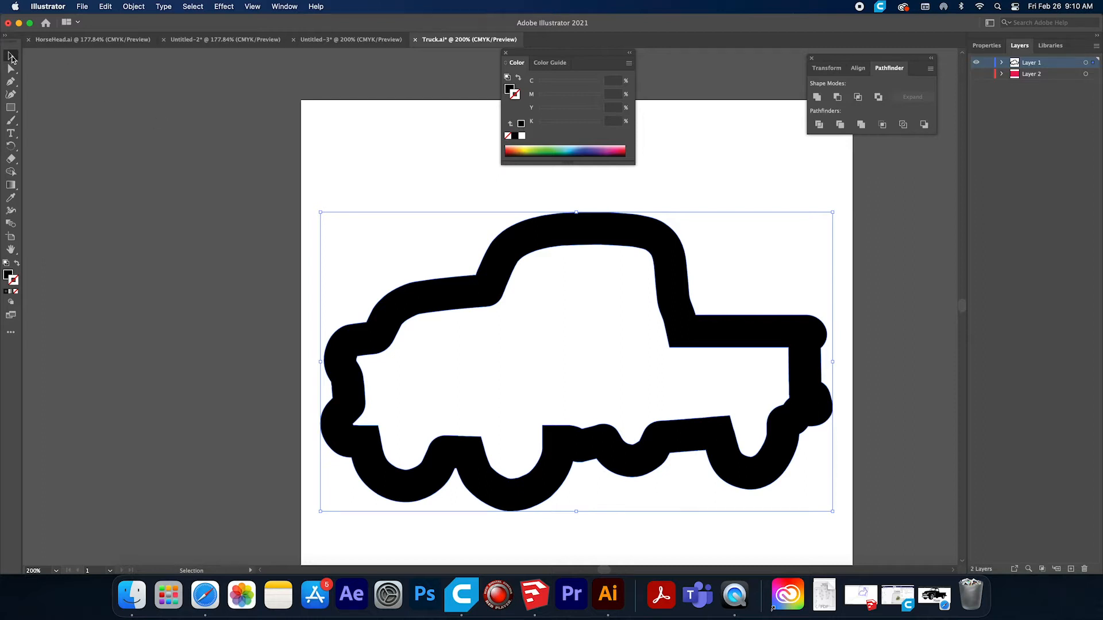
Group the truck's original outline with its thicker offset shape, deselect the artwork and close the Color panel.
drag(330, 242, 837, 547)
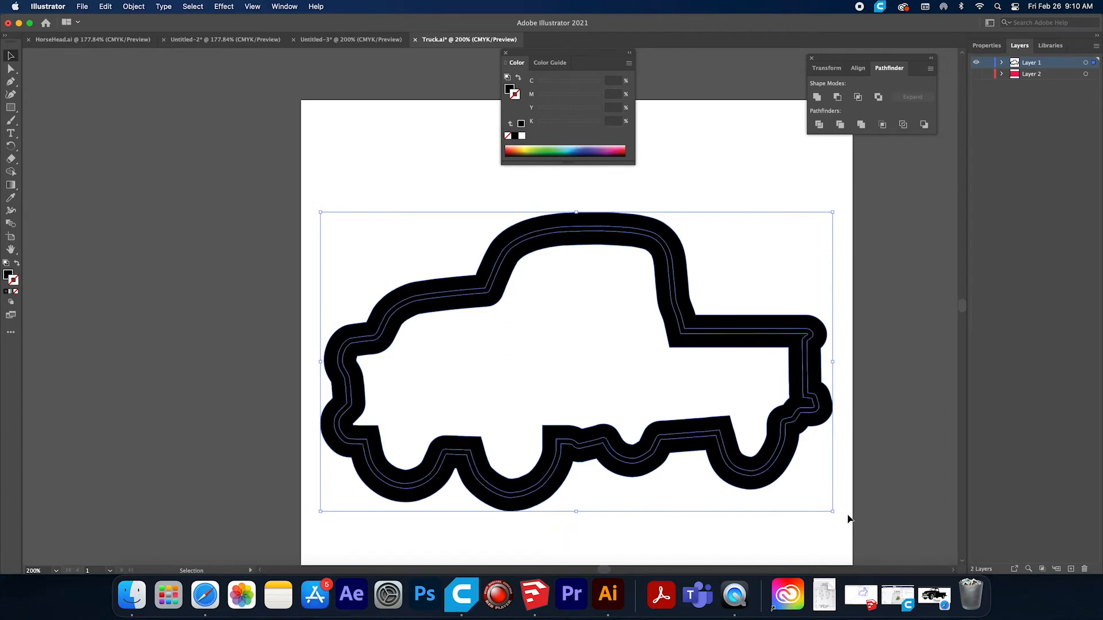
click(137, 7)
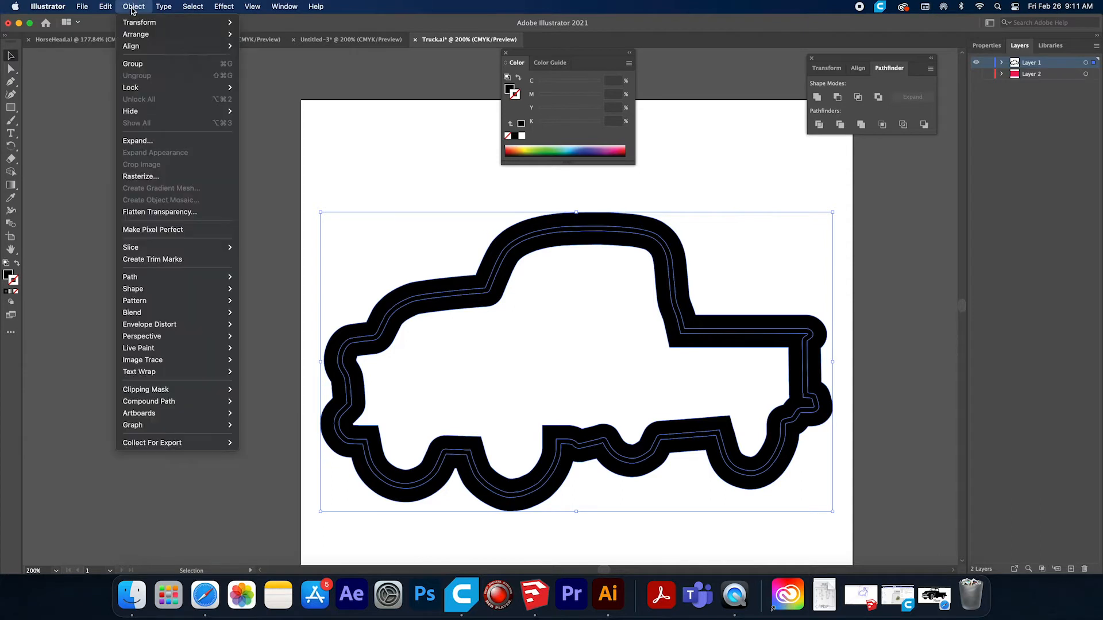
click(133, 64)
click(515, 284)
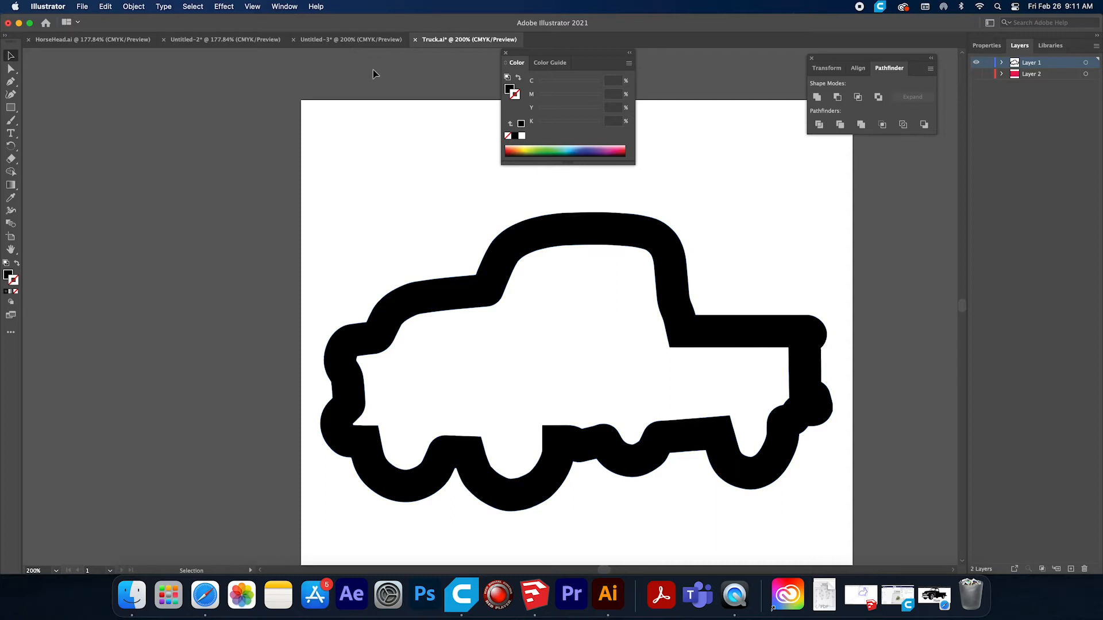
click(506, 53)
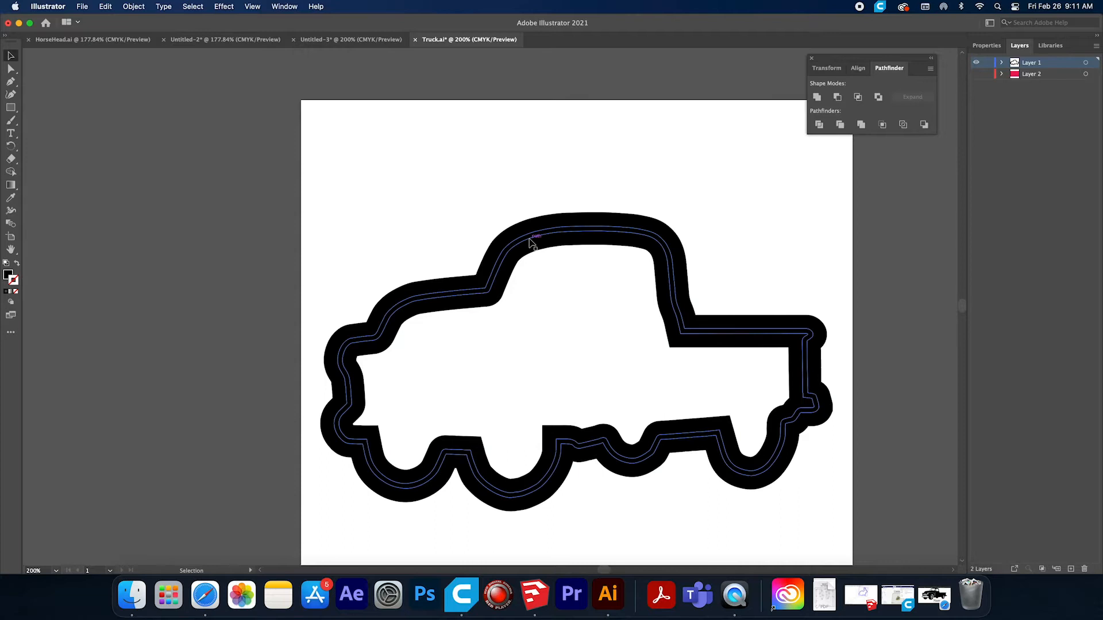
Look through the other open documents and examine the horse head outline in HorseHead.ai.
click(347, 38)
click(225, 39)
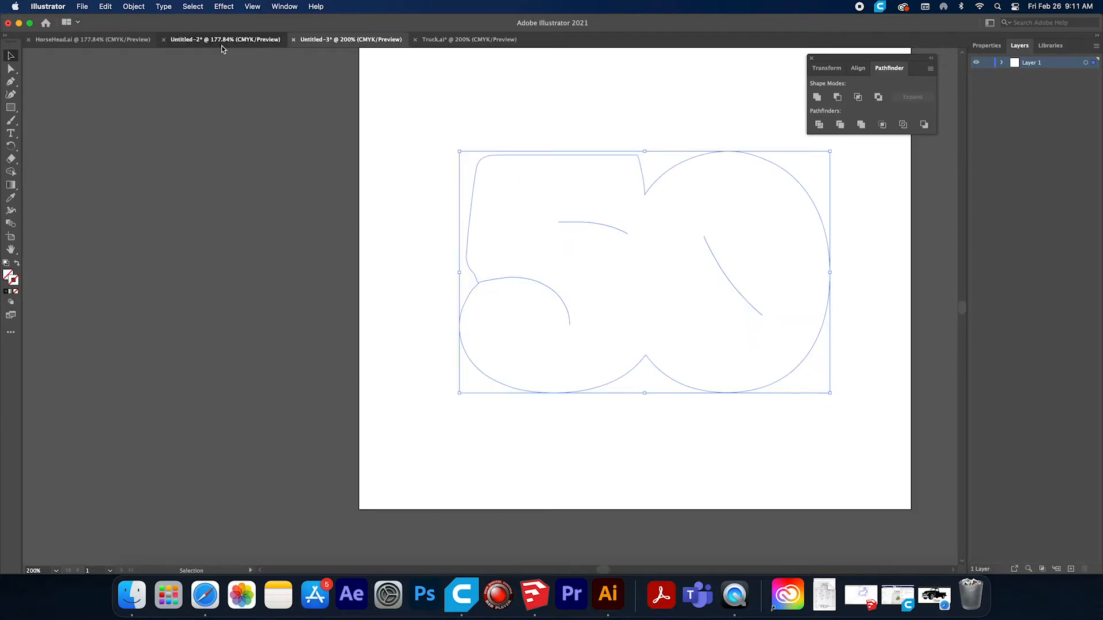
click(92, 39)
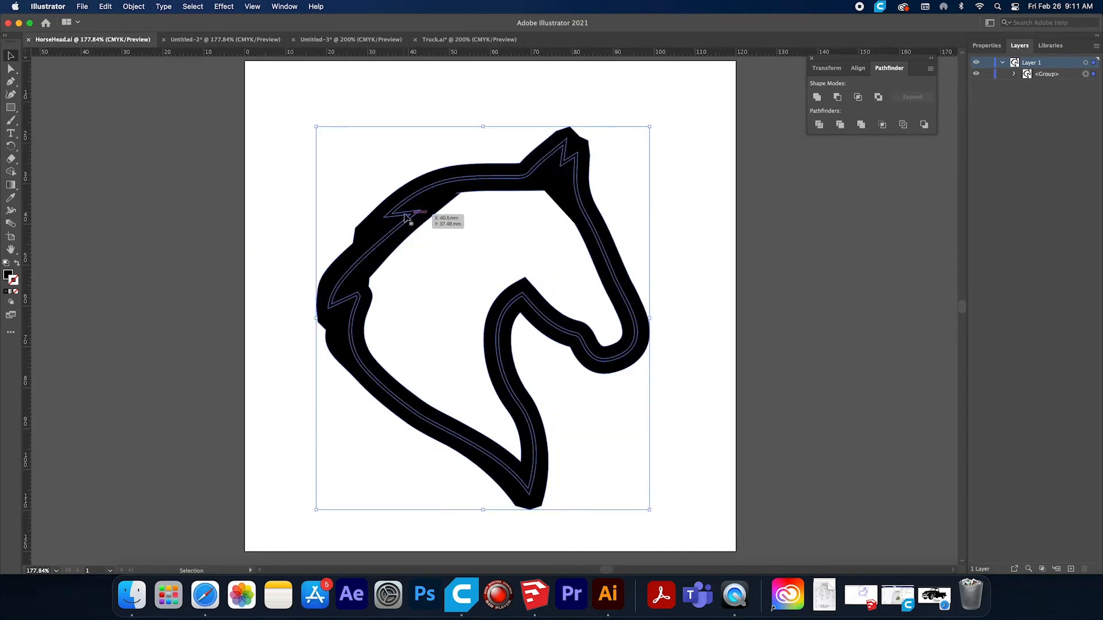
Select the entire "50" artwork in the Untitled-3 document and give it a 3 pt stroke.
click(322, 40)
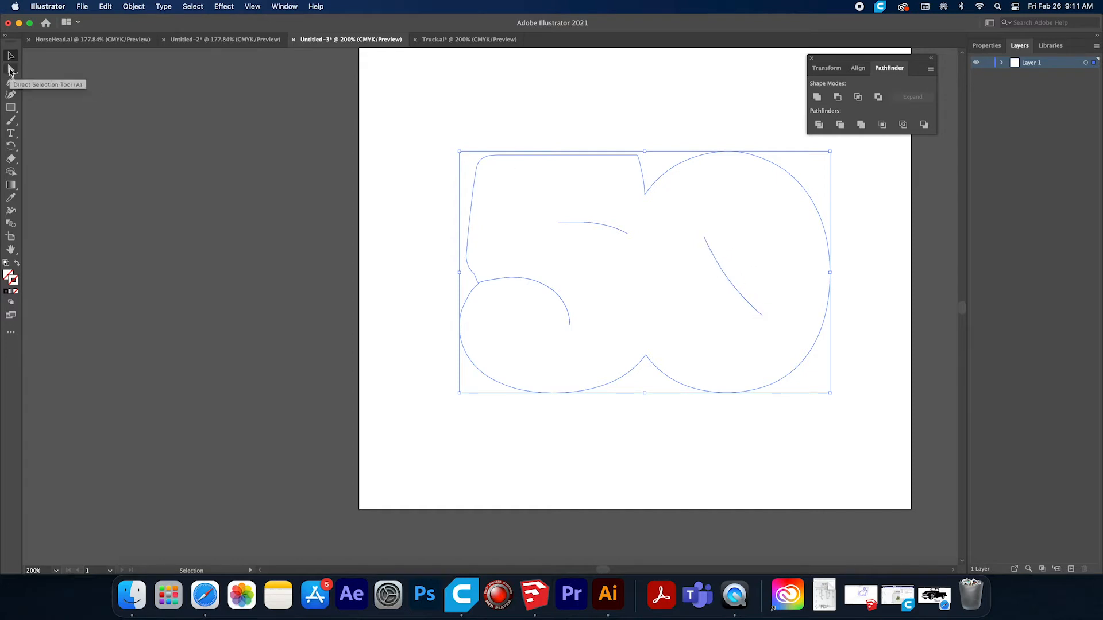
drag(413, 124, 906, 463)
click(285, 7)
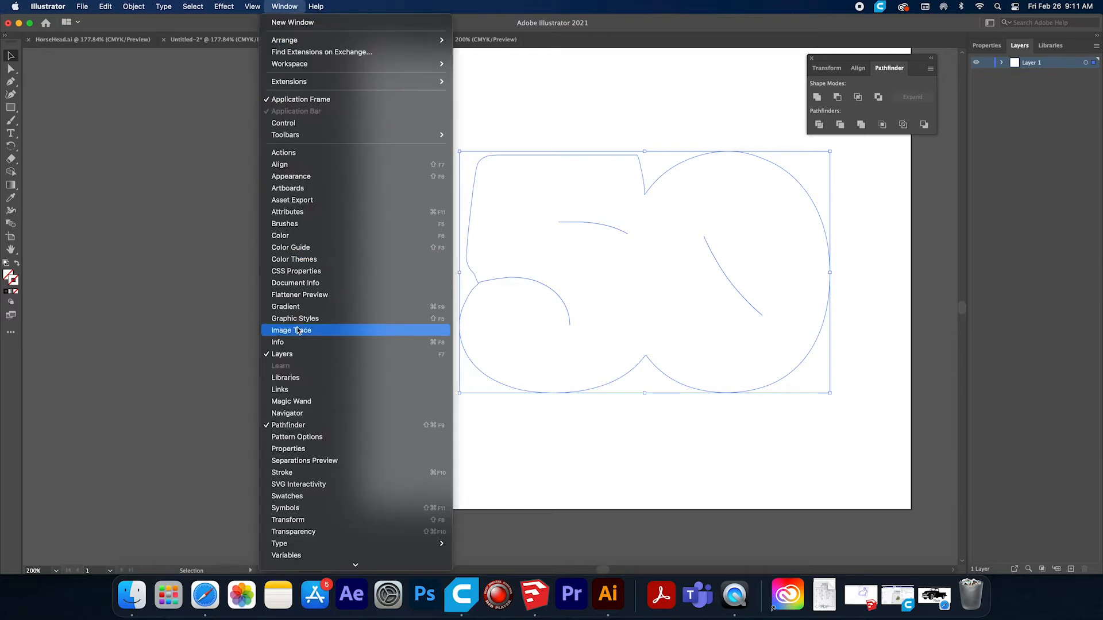
click(294, 473)
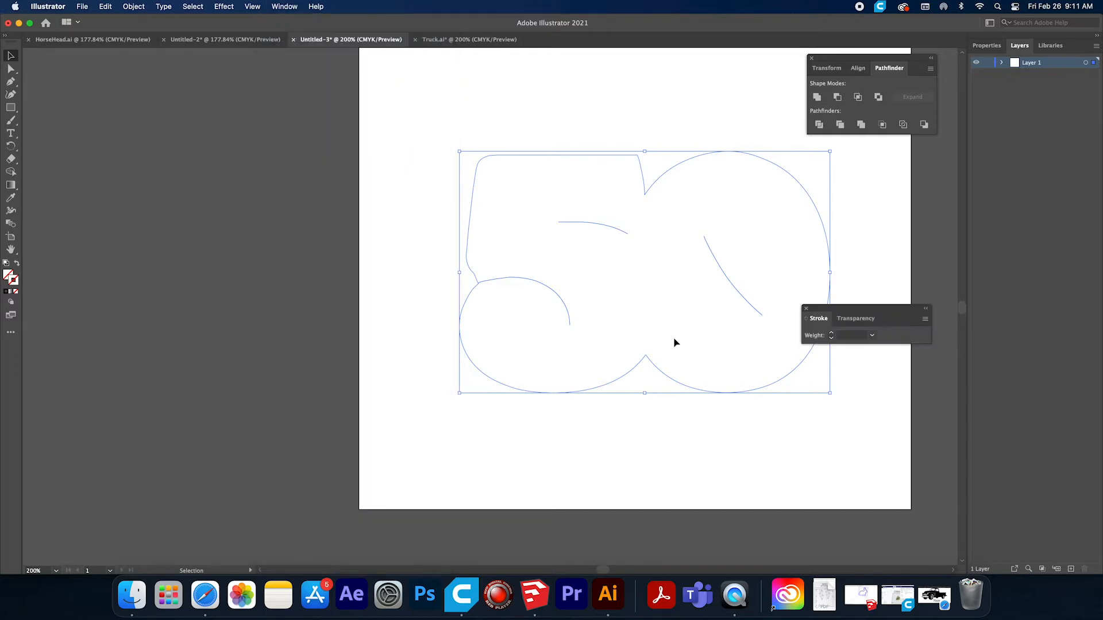
click(831, 333)
click(831, 334)
click(831, 334)
click(831, 333)
click(831, 333)
click(831, 338)
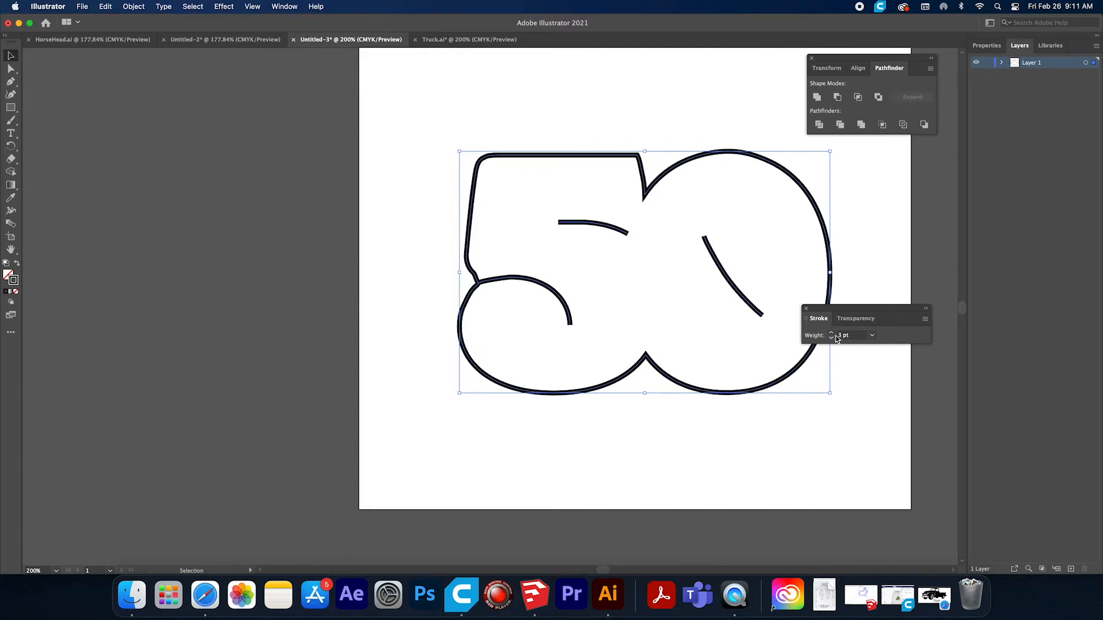
click(807, 311)
Expand the stroked "50" artwork into filled shapes.
key(a)
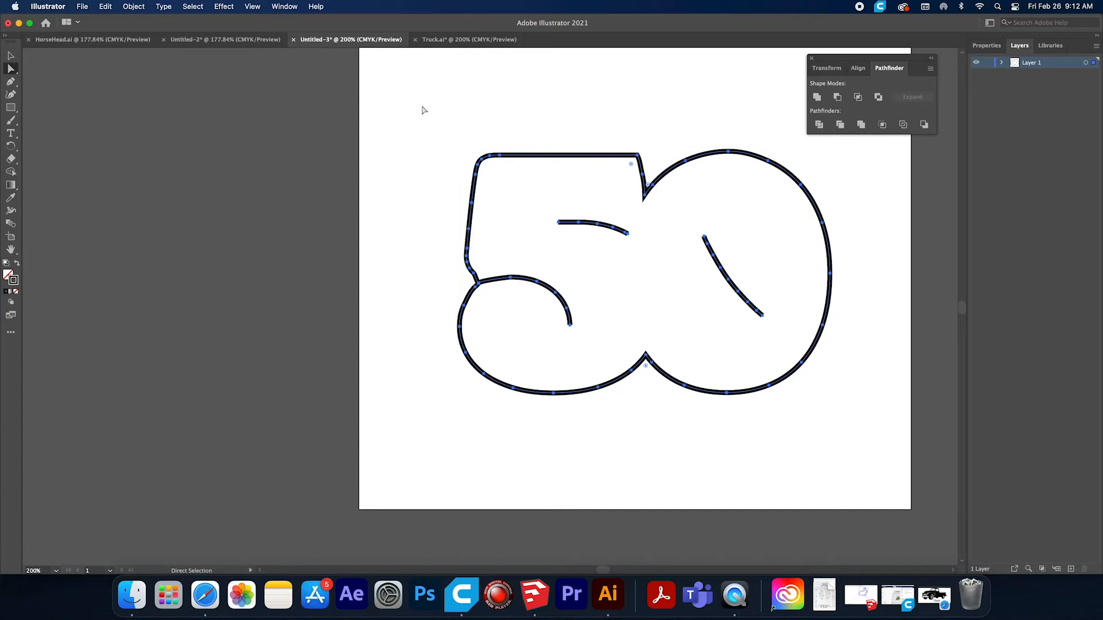
click(140, 9)
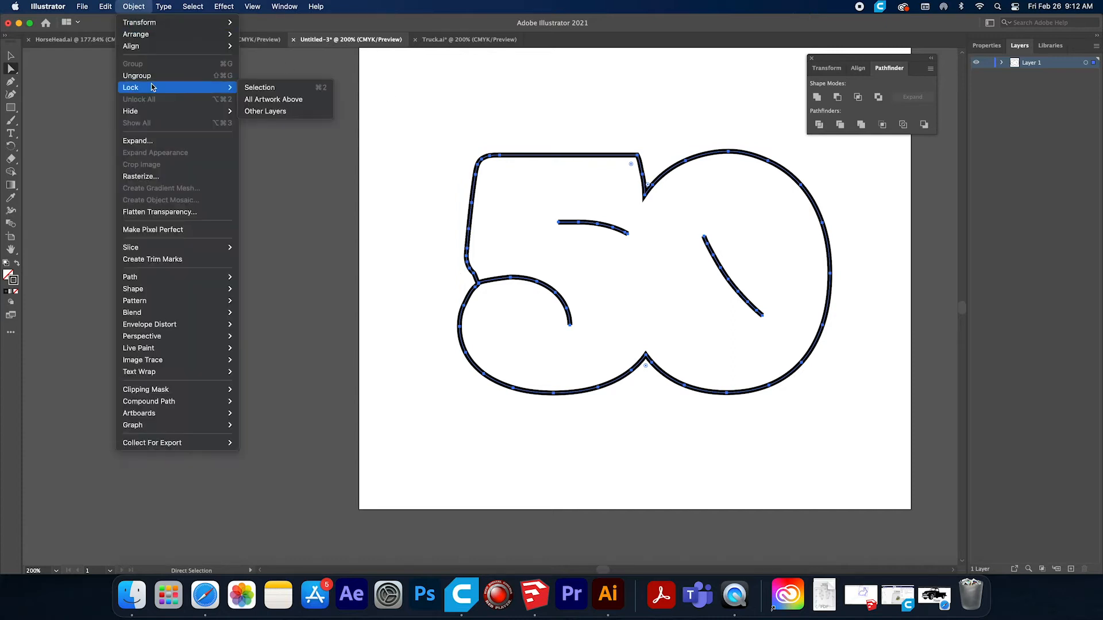
mouse_move(163, 7)
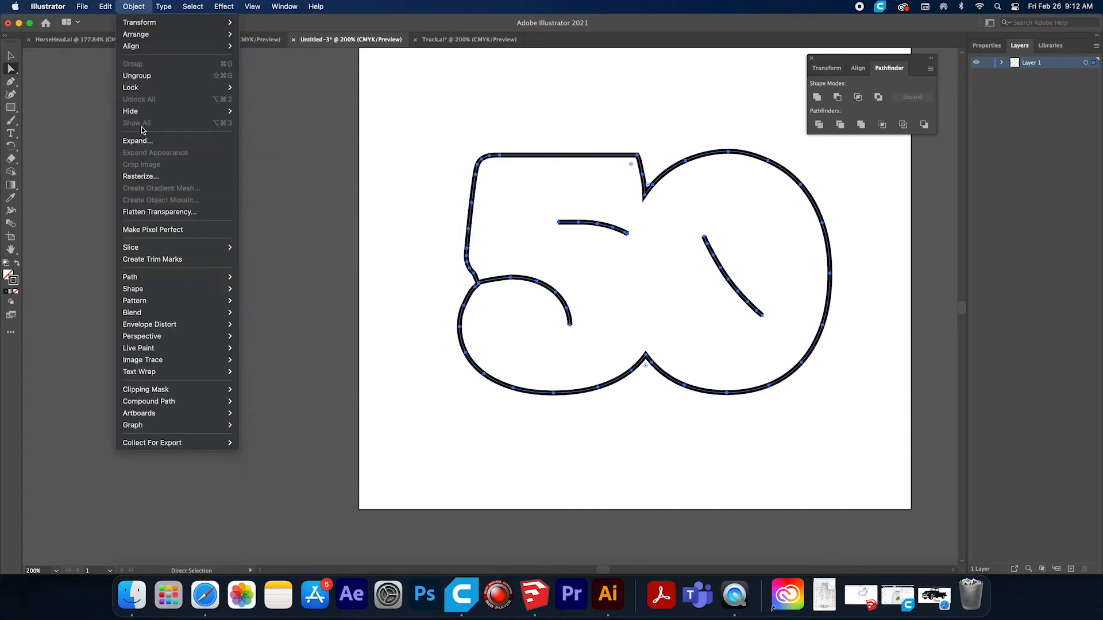
click(146, 142)
click(594, 362)
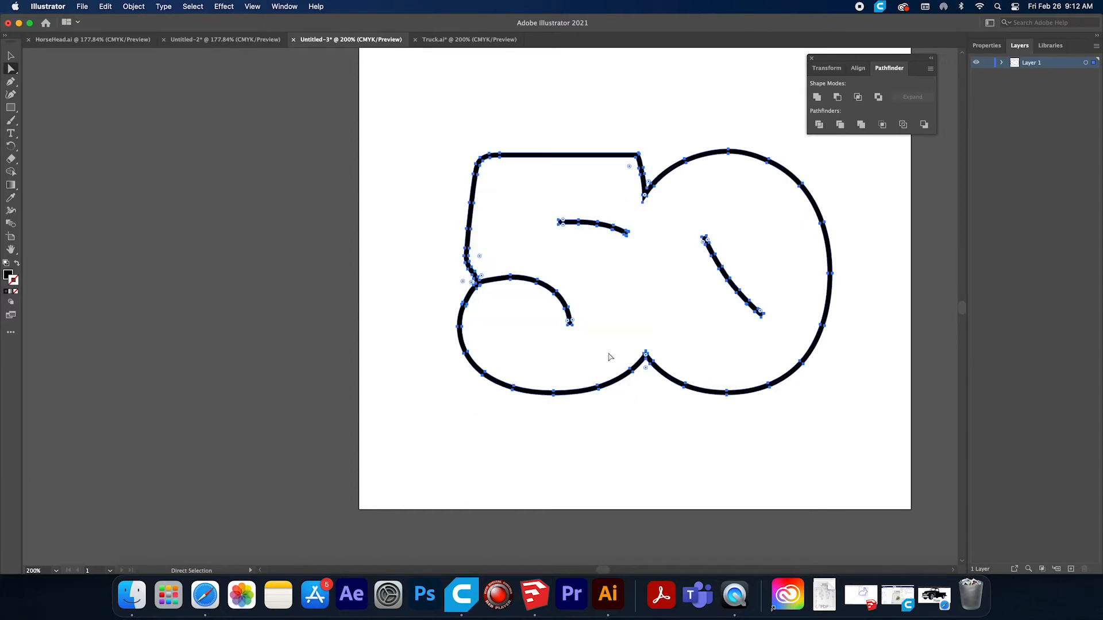
Offset the expanded "50" paths by 3 mm with miter joins and a miter limit of 4.
click(131, 7)
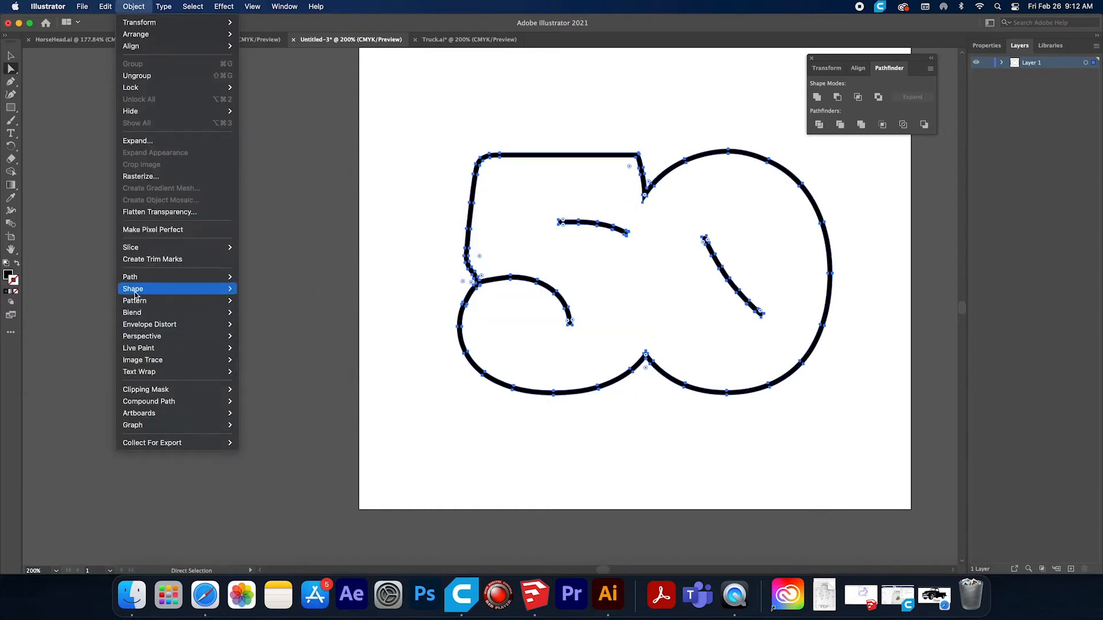
mouse_move(135, 277)
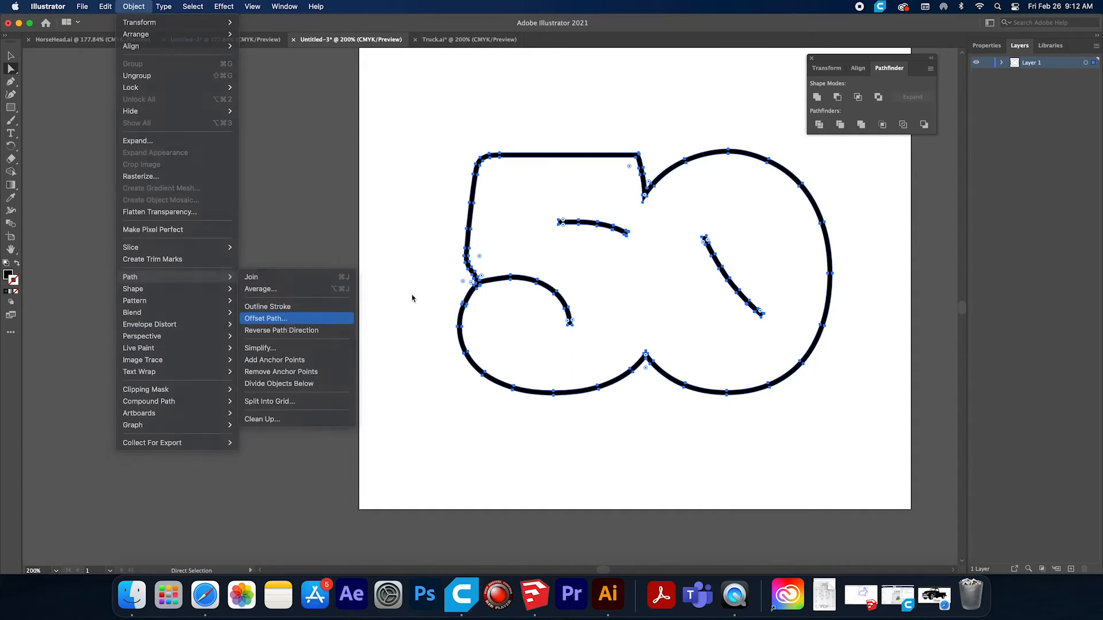
key(Return)
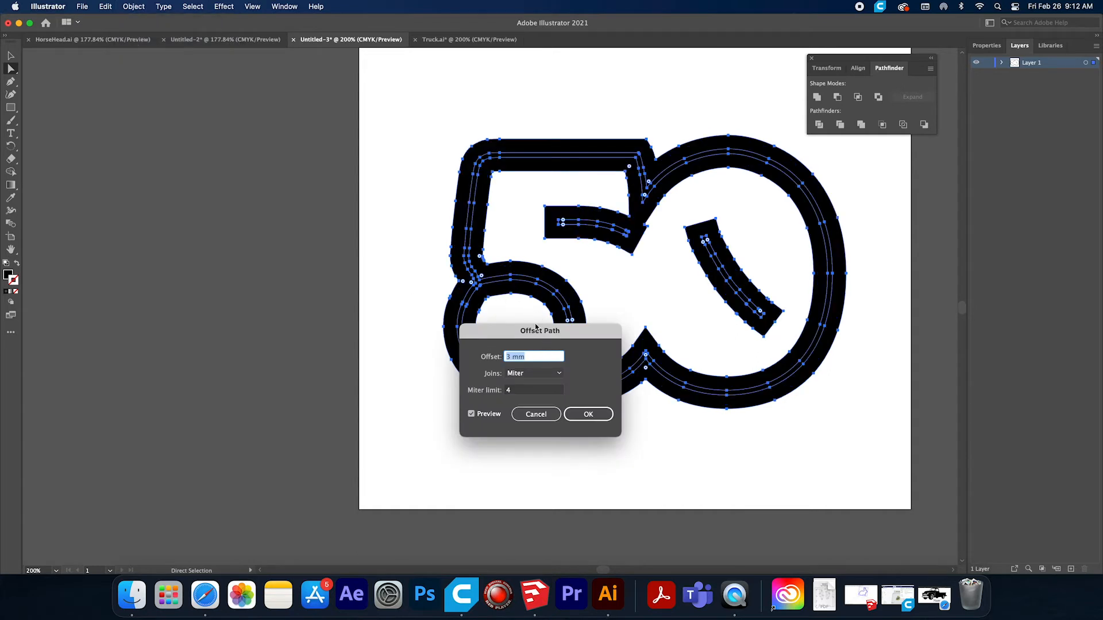
click(591, 415)
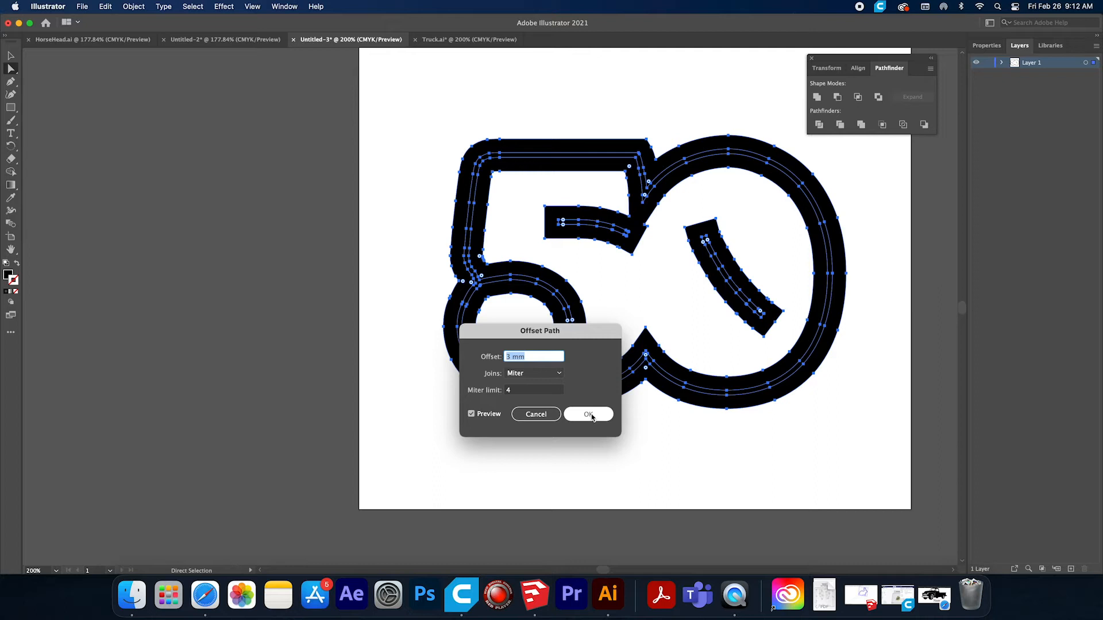
click(591, 416)
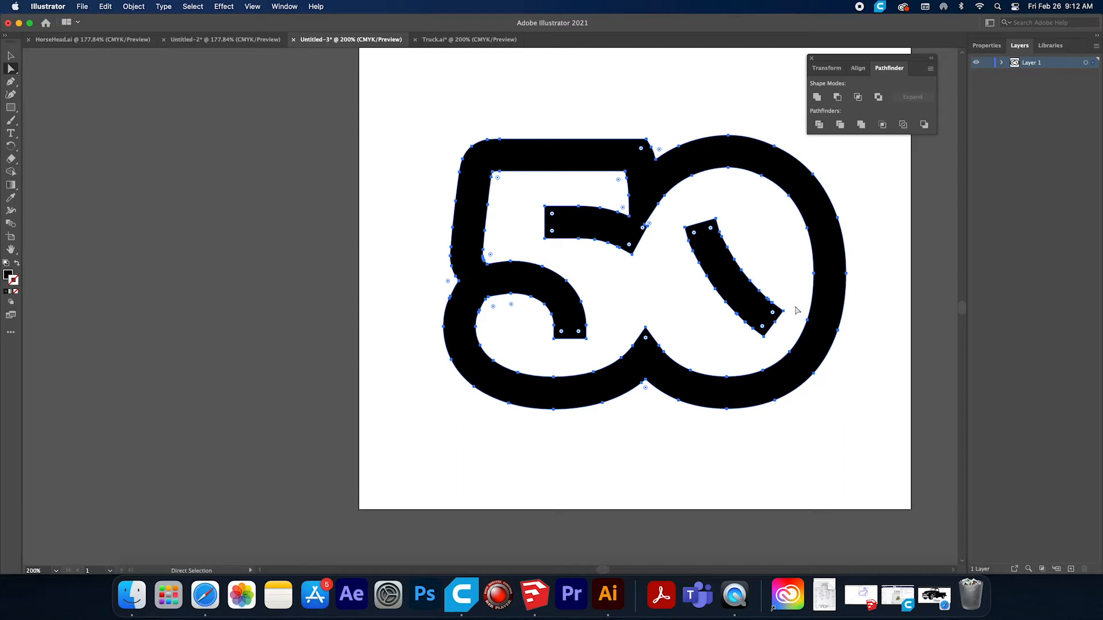
Nudge the corner anchor points at the lower end of the zero's diagonal bar until they meet the zero's outline.
click(26, 73)
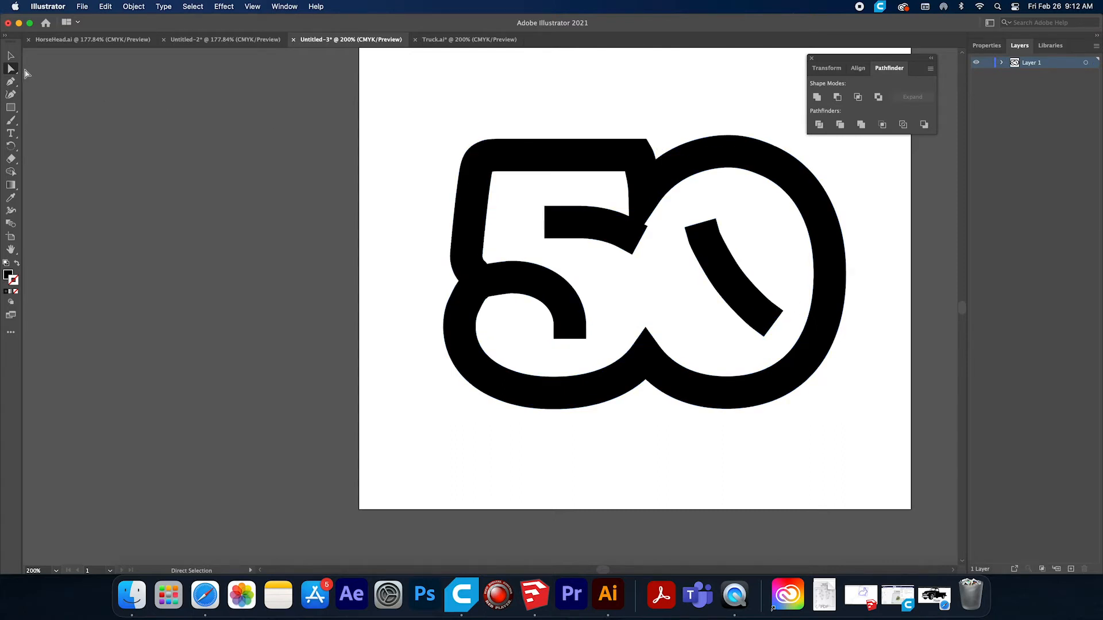
shift+click(775, 323)
shift+click(764, 337)
key(Right)
key(Down)
key(Right)
key(Down)
key(Down)
key(Right)
key(Right)
key(Down)
key(Down)
key(Right)
key(Right)
key(Right)
key(Right)
key(Down)
key(Down)
key(Down)
key(Down)
key(Right)
key(Right)
key(Right)
key(Right)
key(Down)
key(Down)
key(Down)
key(Right)
key(Right)
key(Right)
key(Right)
key(Right)
key(Down)
key(Down)
key(Down)
key(Down)
key(Right)
key(Right)
key(Right)
key(Down)
key(Down)
key(Down)
key(Right)
key(Right)
key(Right)
key(Down)
key(Down)
key(Down)
key(Right)
key(Right)
key(Down)
key(Down)
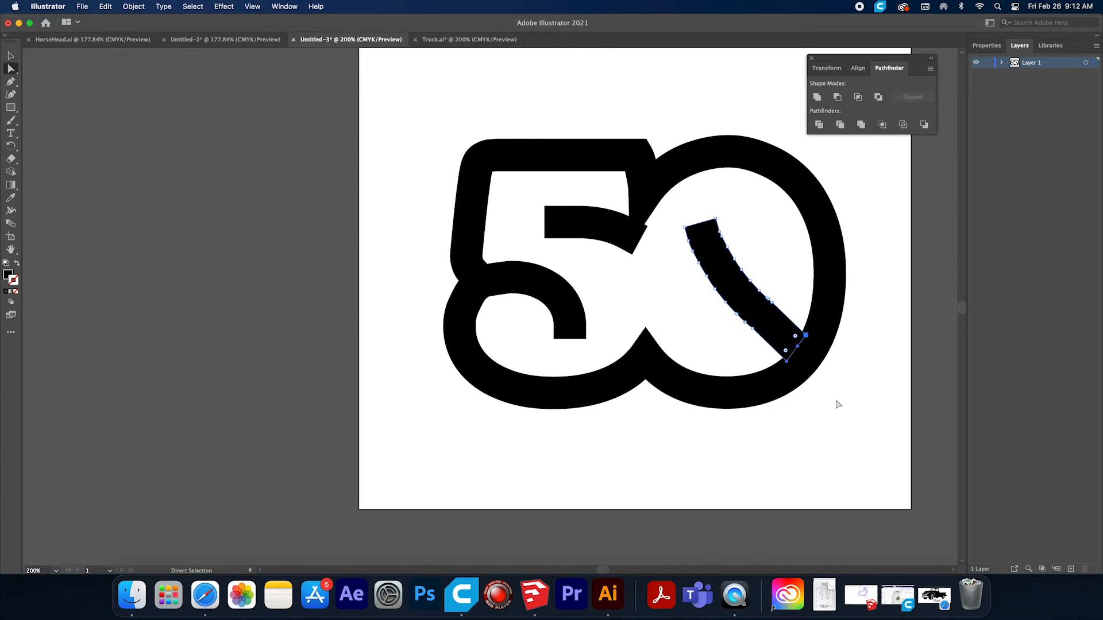
click(860, 359)
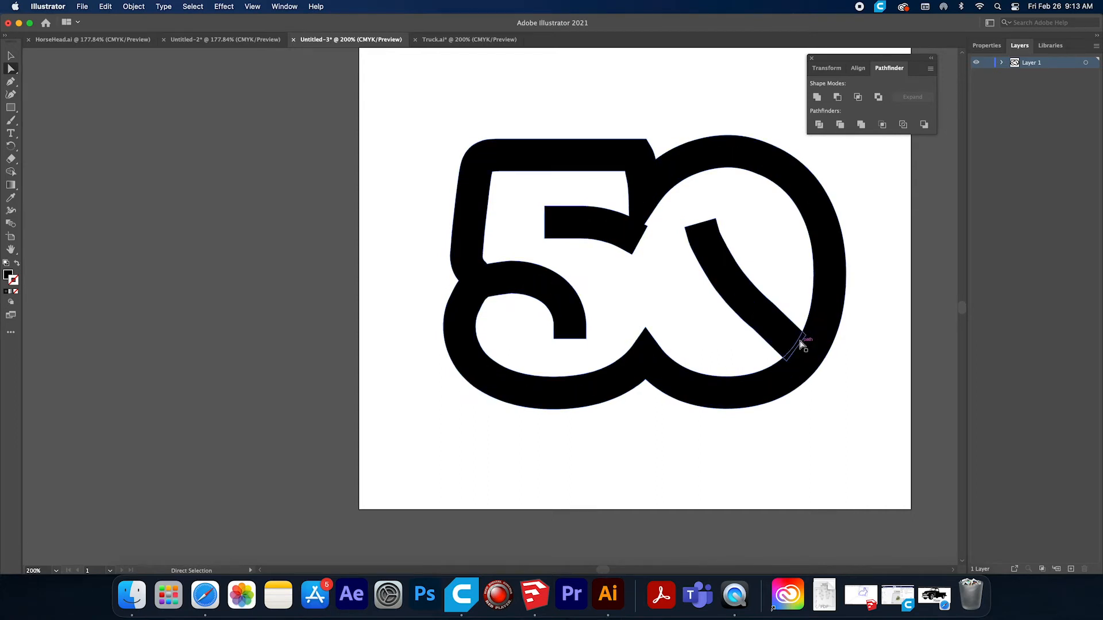
Select the anchor points at the upper end of the zero's diagonal bar.
click(798, 345)
shift+click(685, 227)
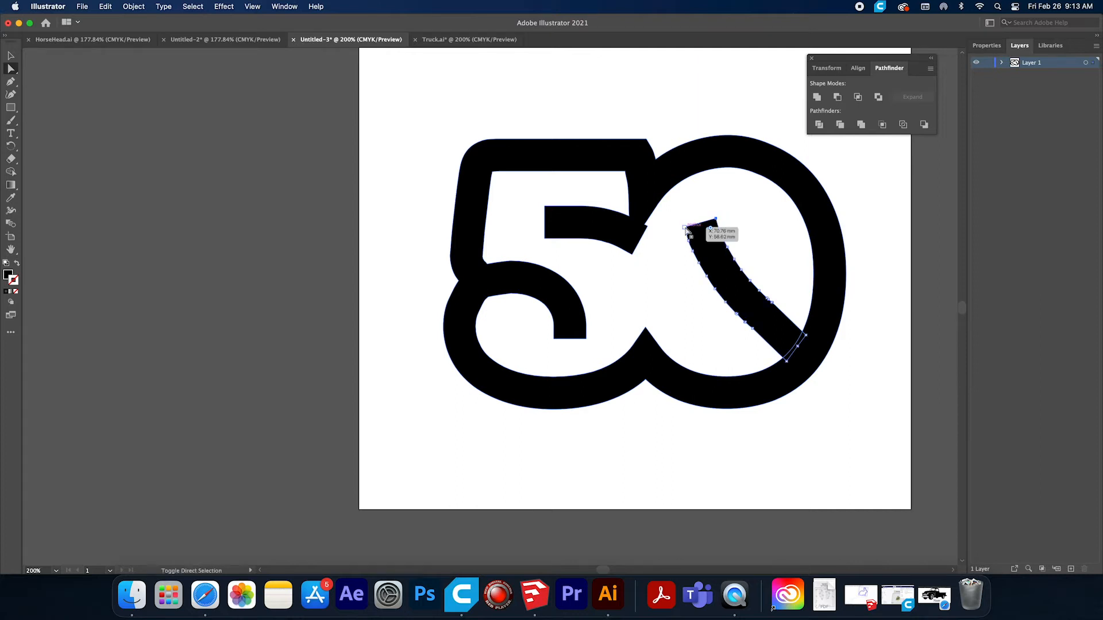
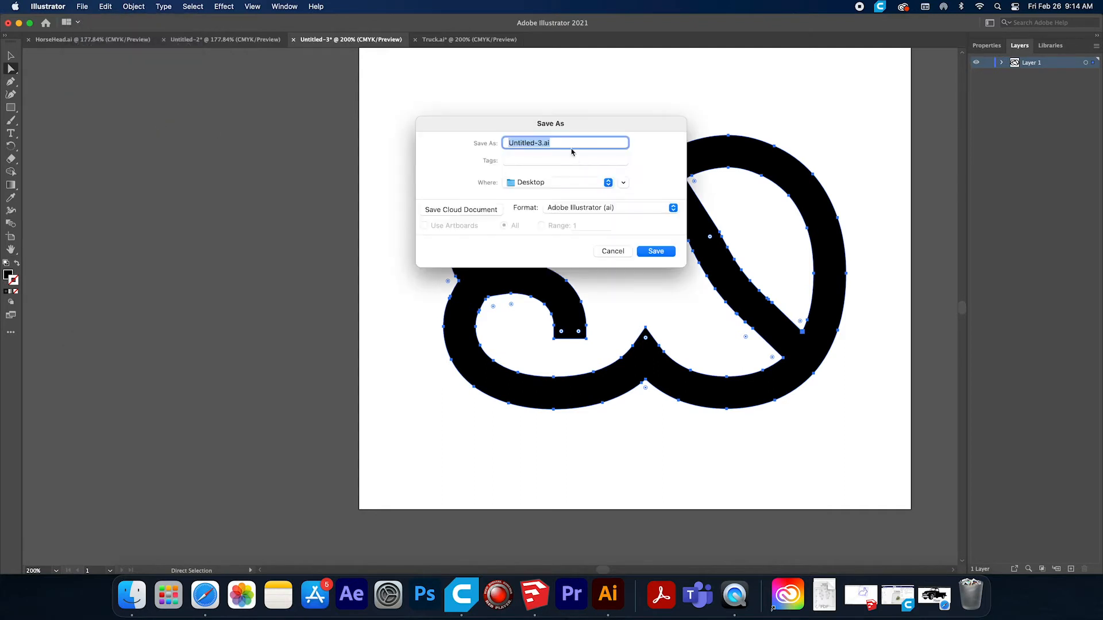
Save the "50" artwork to the Desktop as 50.ai in Illustrator 2020 format with the default options.
click(540, 142)
key(BackSpace)
key(BackSpace)
key(BackSpace)
key(BackSpace)
key(BackSpace)
key(BackSpace)
key(BackSpace)
key(BackSpace)
key(BackSpace)
key(BackSpace)
click(656, 252)
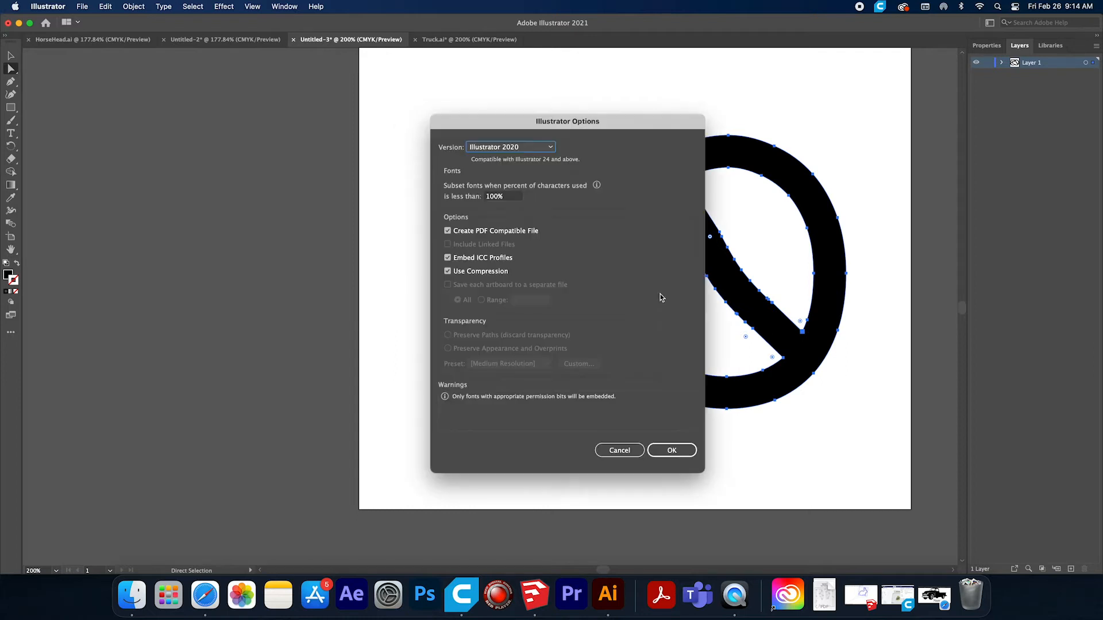
click(668, 449)
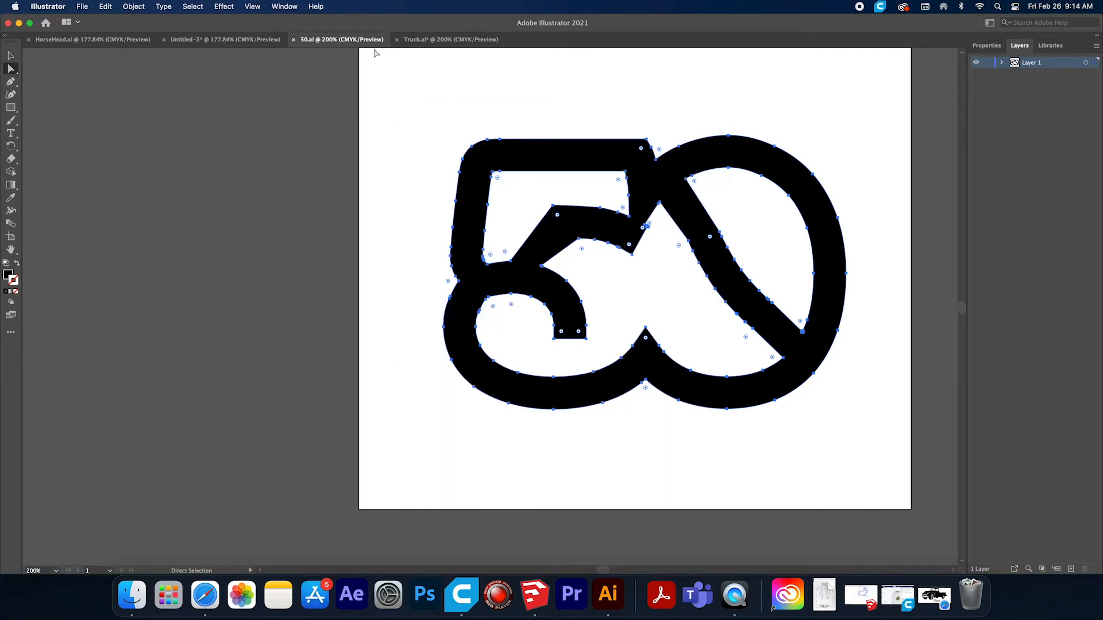
Export the Truck document to the Desktop as Truck.dxf in AutoCAD 2010/2011/2012 format at 1 millimeter = 1 unit with Maximum Editability.
click(425, 40)
click(84, 7)
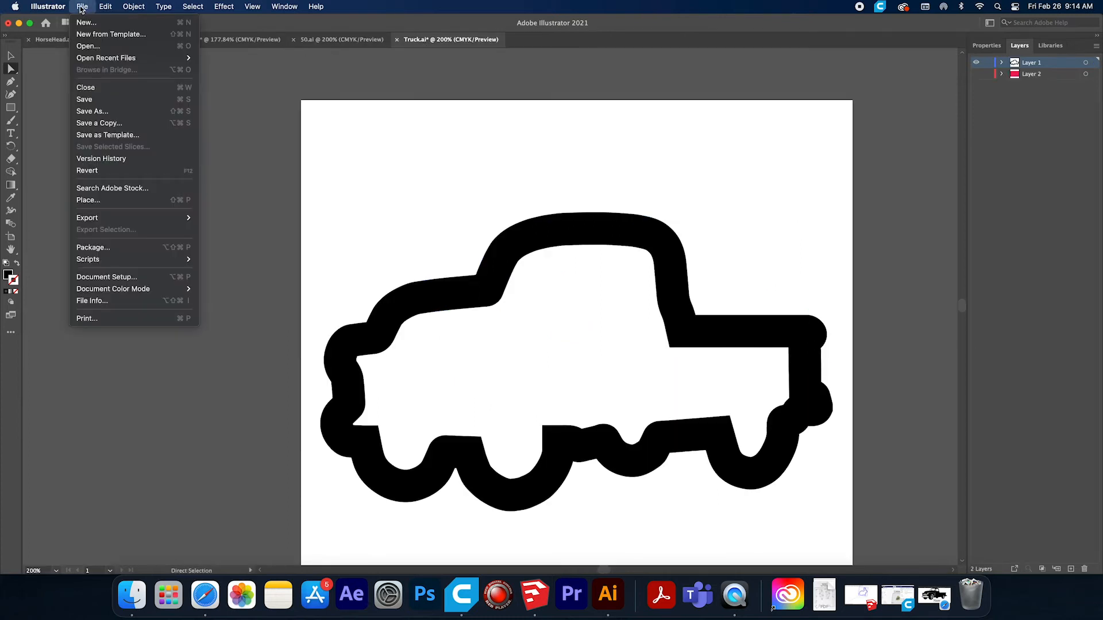
mouse_move(102, 220)
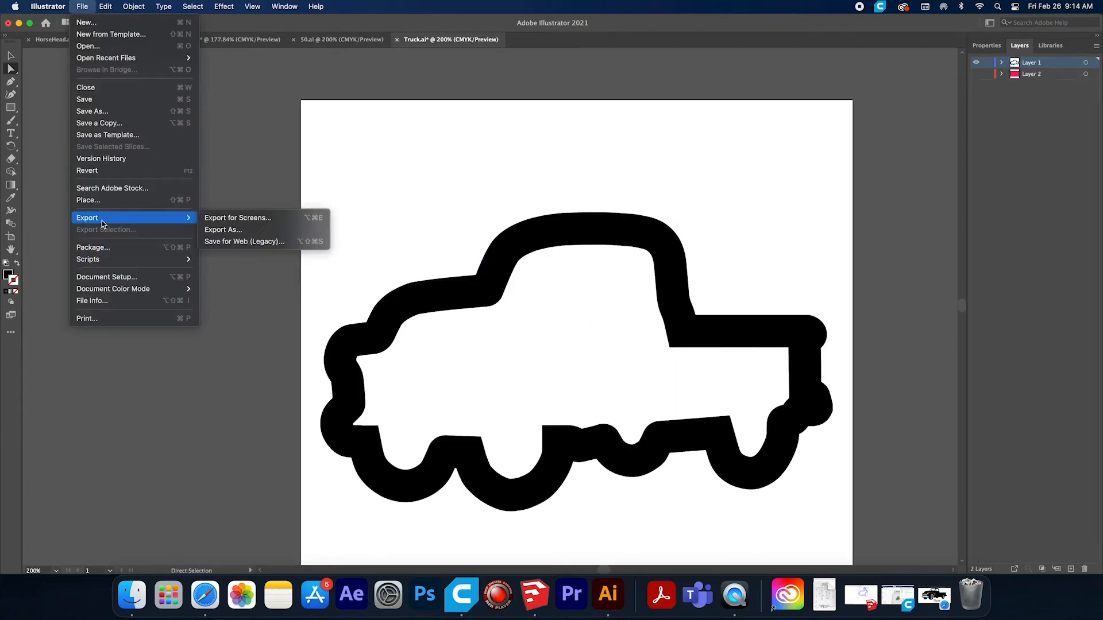
click(235, 230)
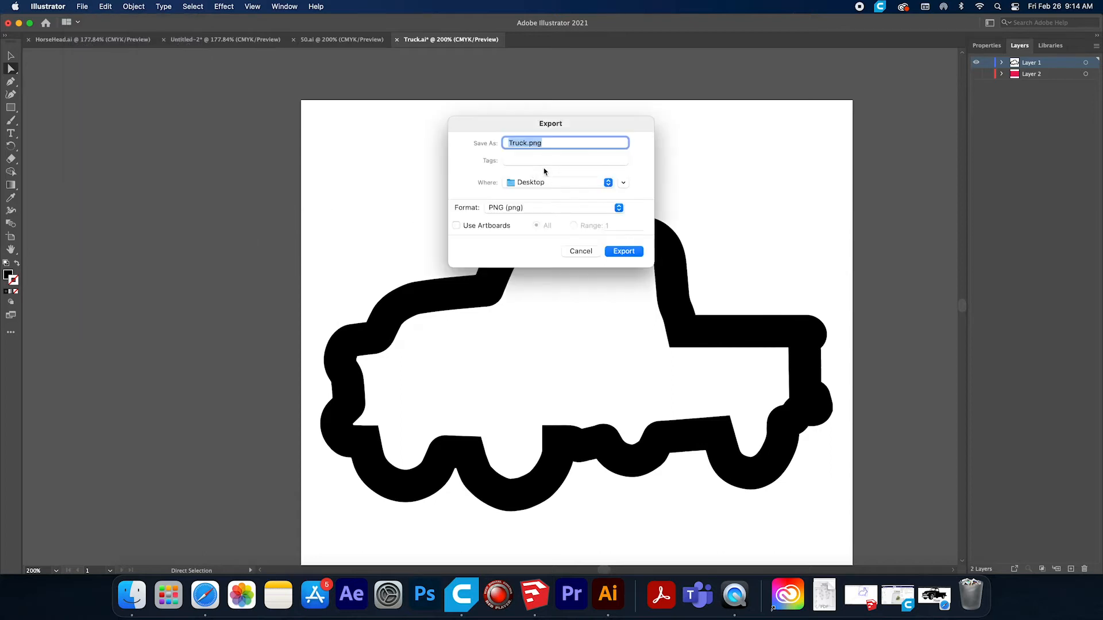
click(540, 209)
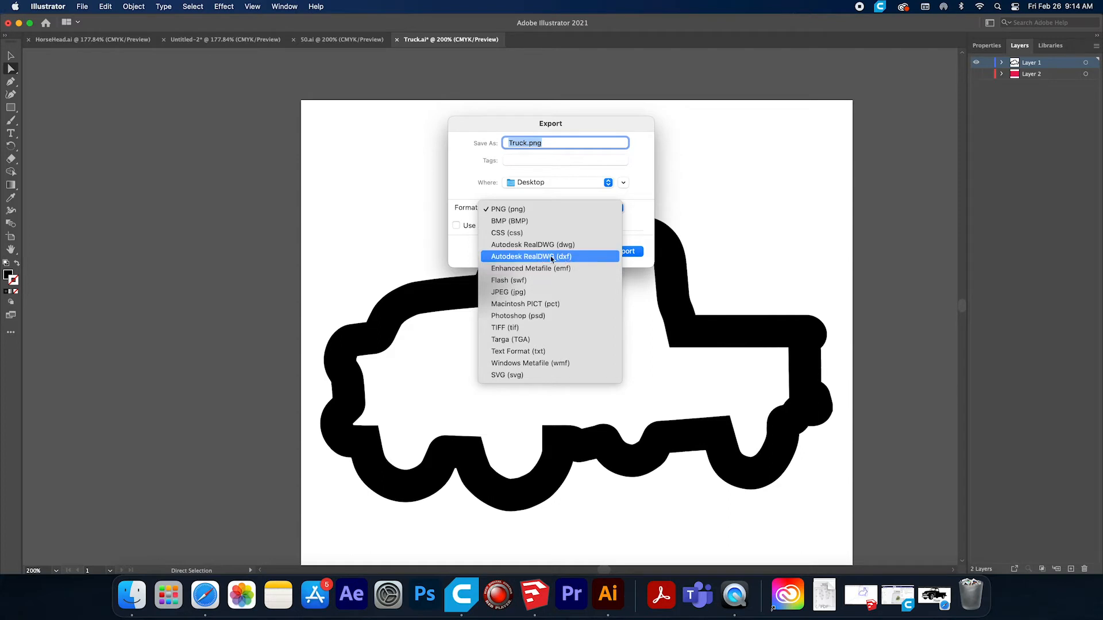
click(522, 257)
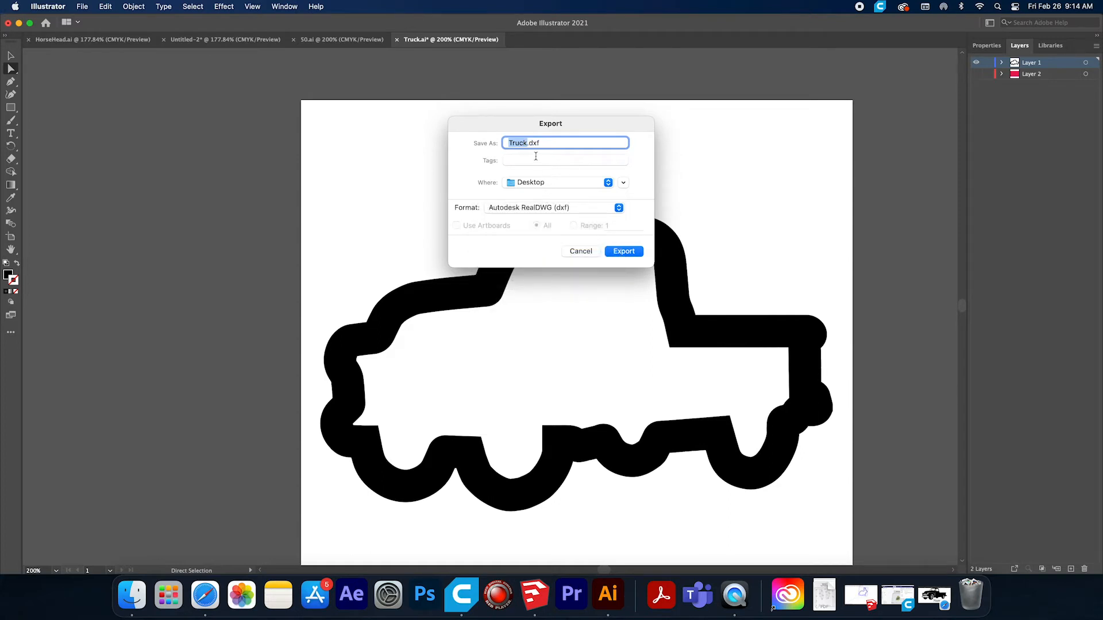
click(622, 256)
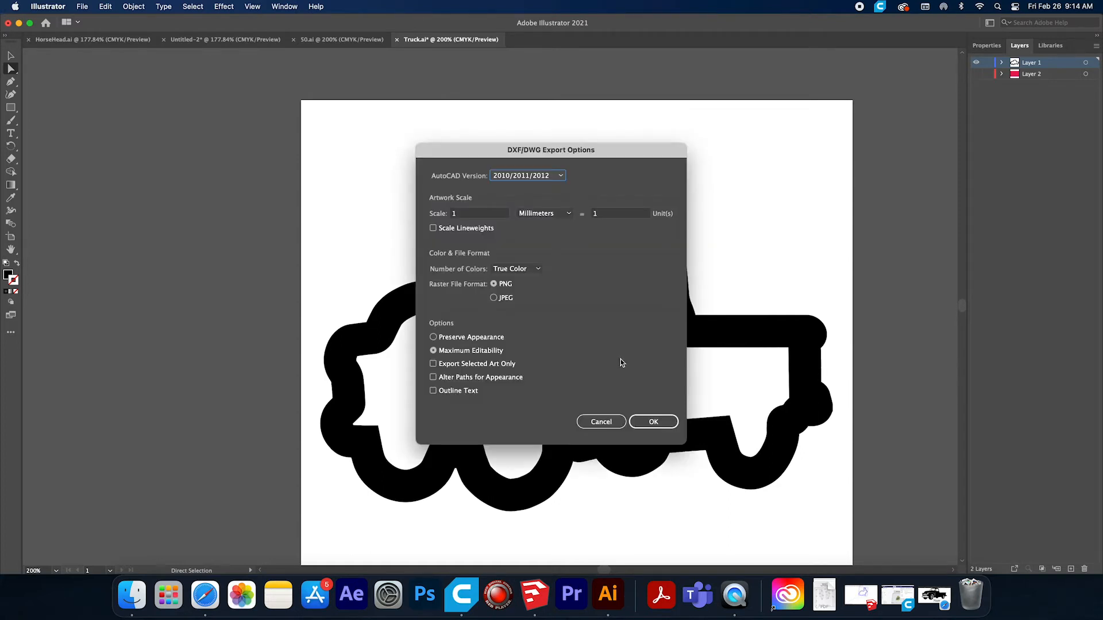
click(659, 422)
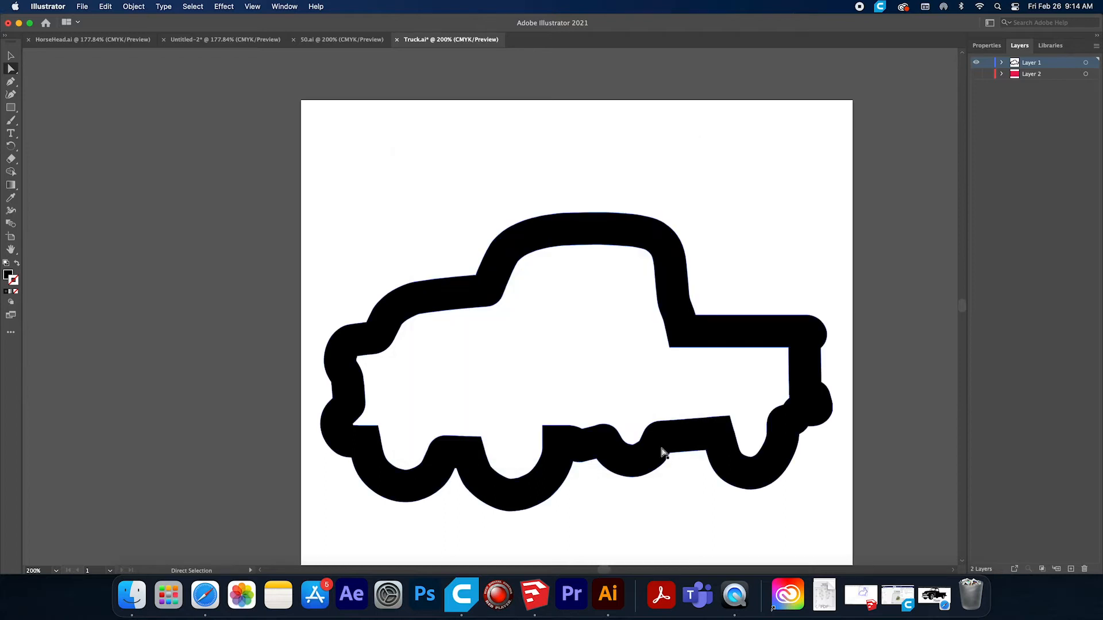
Export the "50" document to the Desktop as 50.dxf in AutoCAD 2010/2011/2012 format at 1 millimeter = 1 unit with Maximum Editability.
click(336, 40)
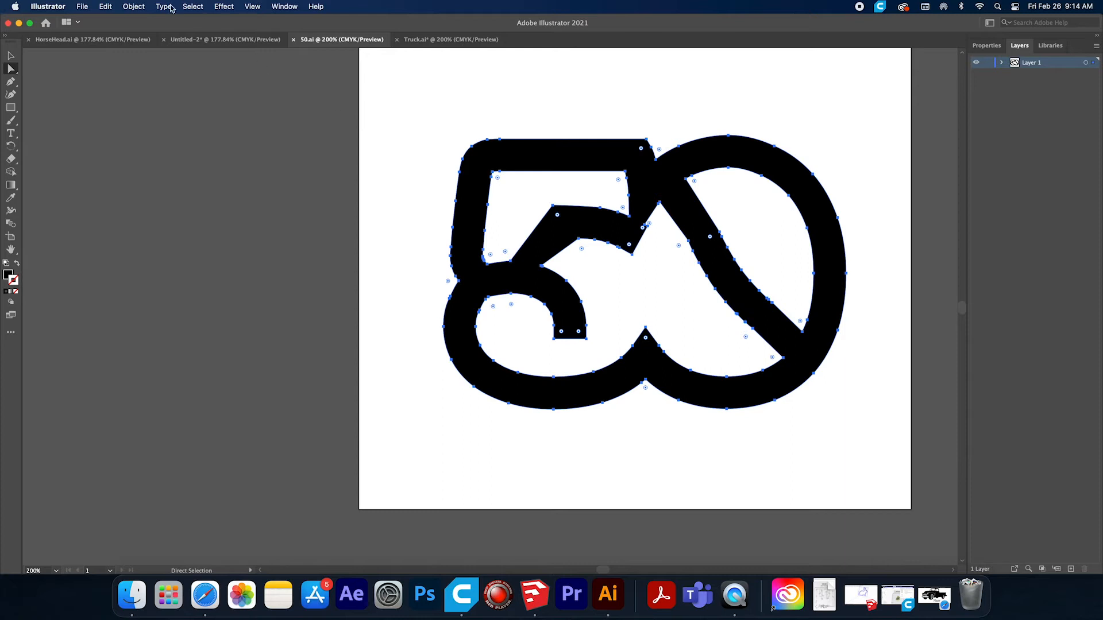
click(86, 7)
mouse_move(100, 219)
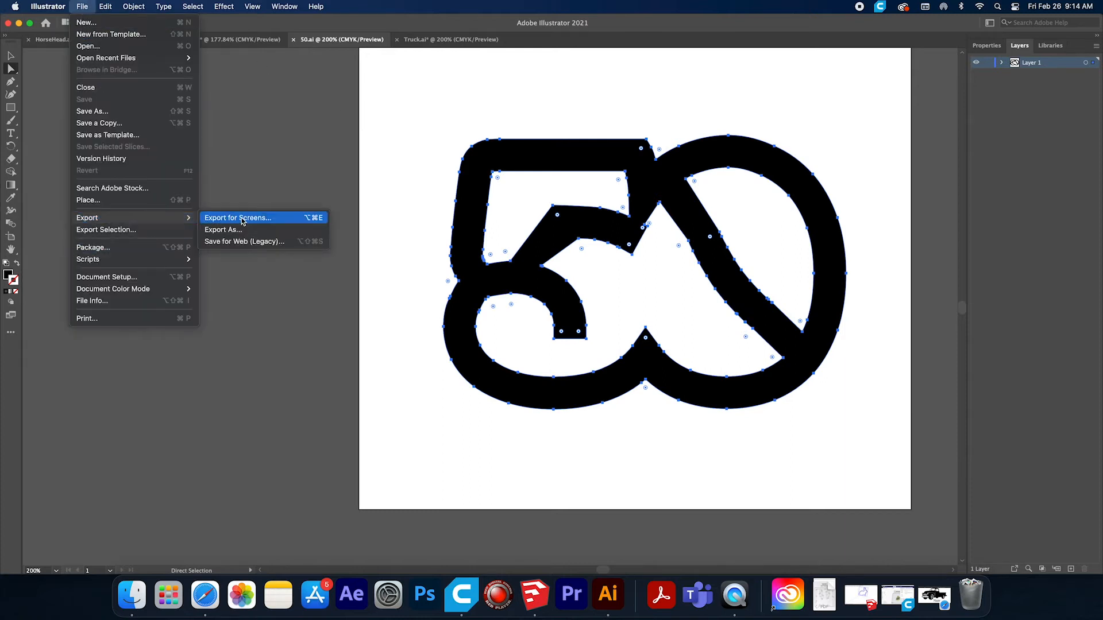
click(223, 229)
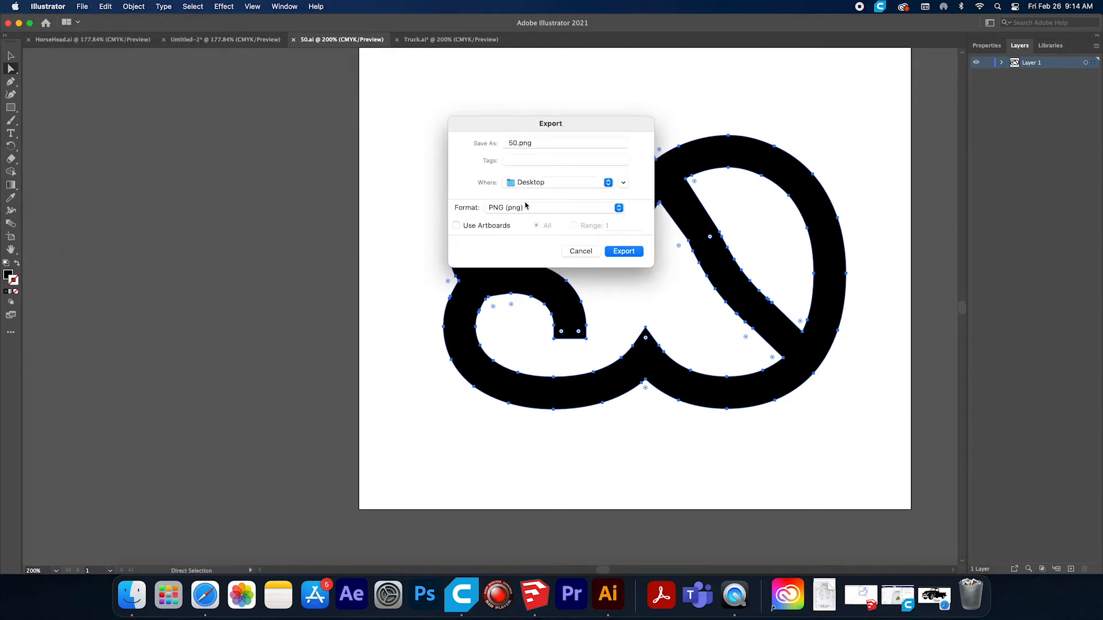
click(524, 207)
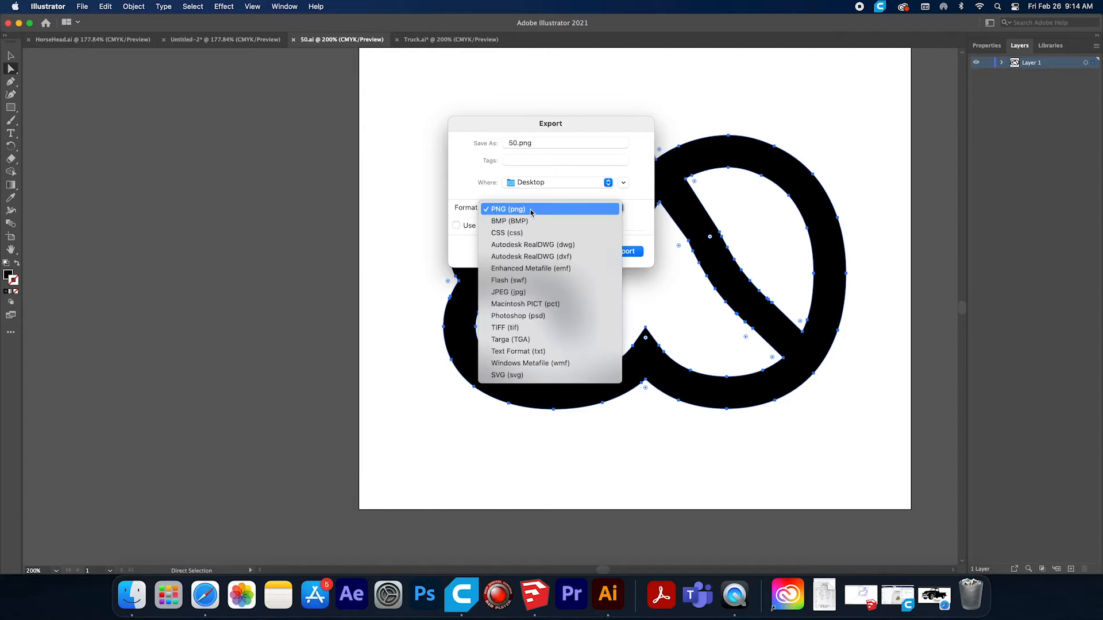
click(533, 257)
click(630, 251)
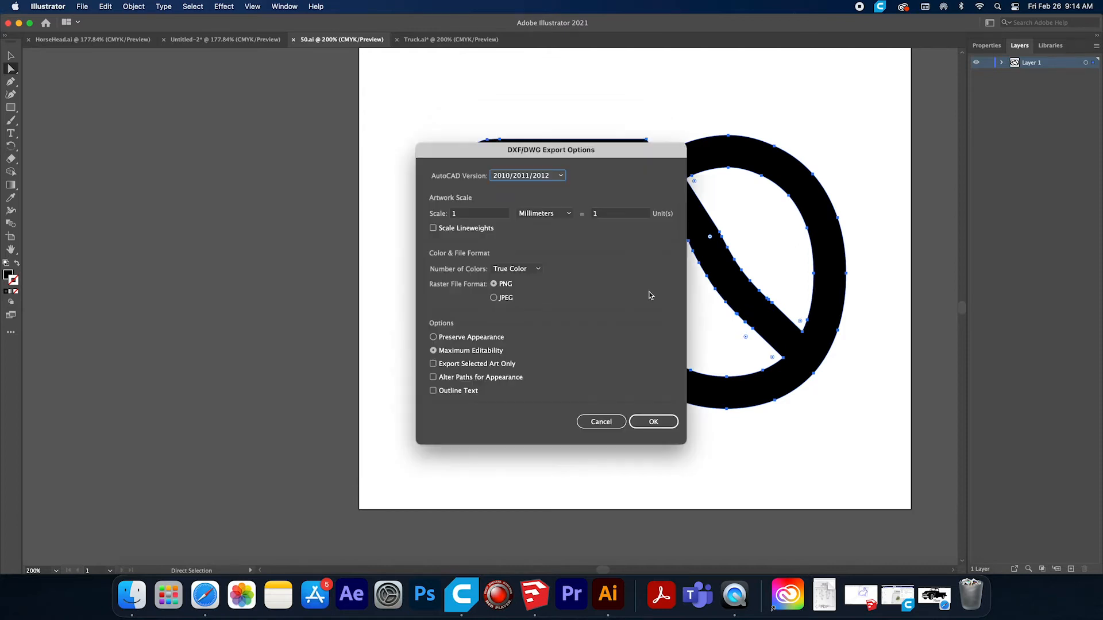
click(652, 423)
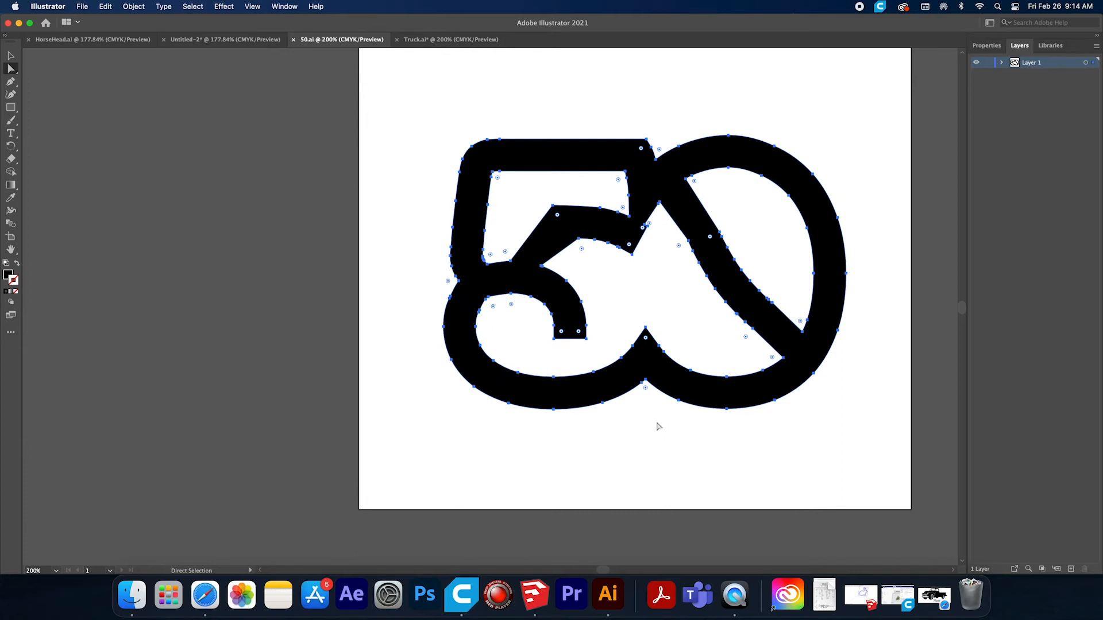
Minimize Illustrator and check the desktop for the Truck image and the .ai and .dxf files of the truck and "50".
click(18, 23)
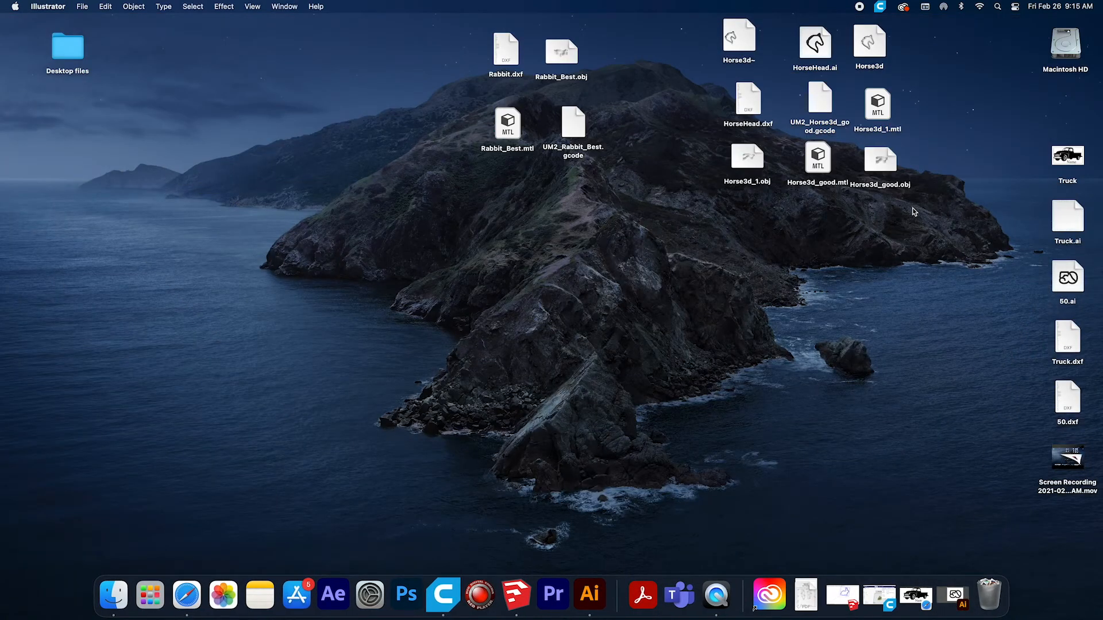
click(1065, 165)
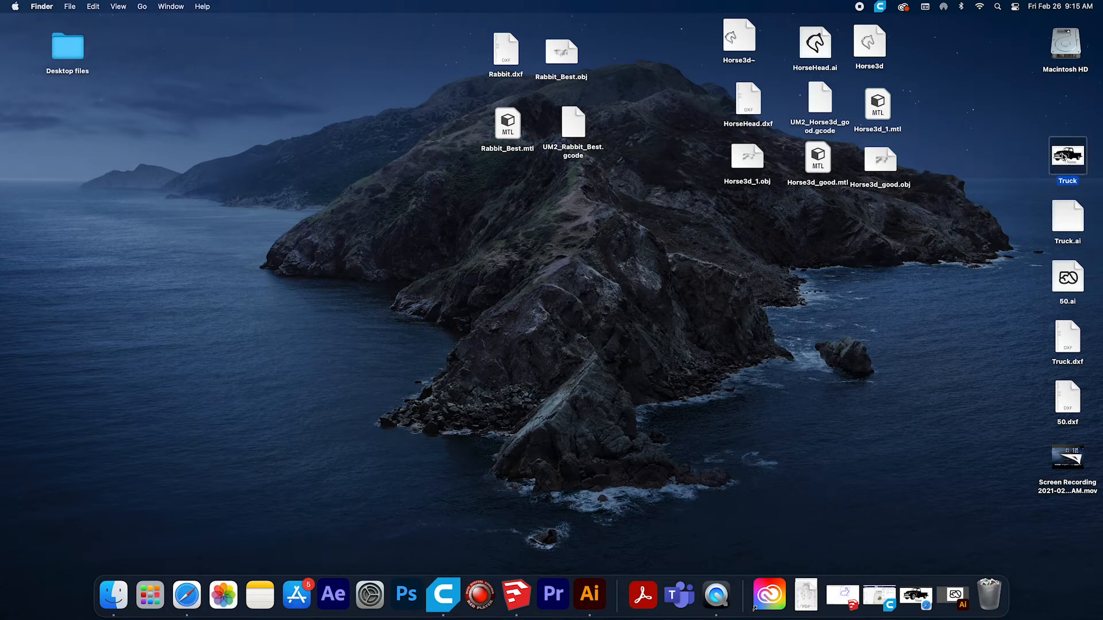
click(1066, 229)
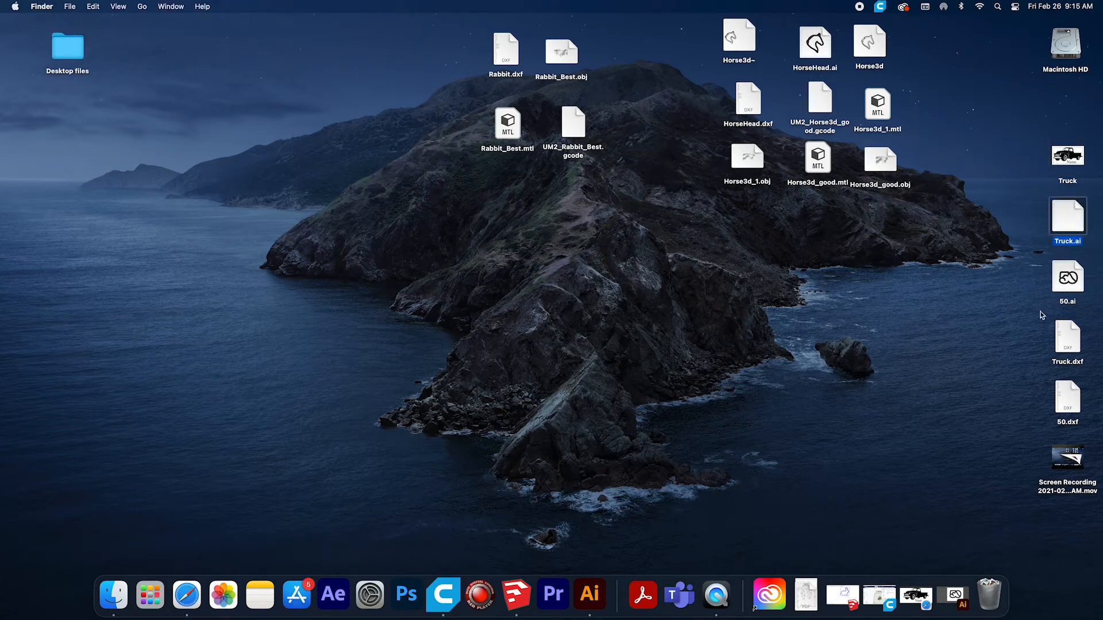
click(1067, 293)
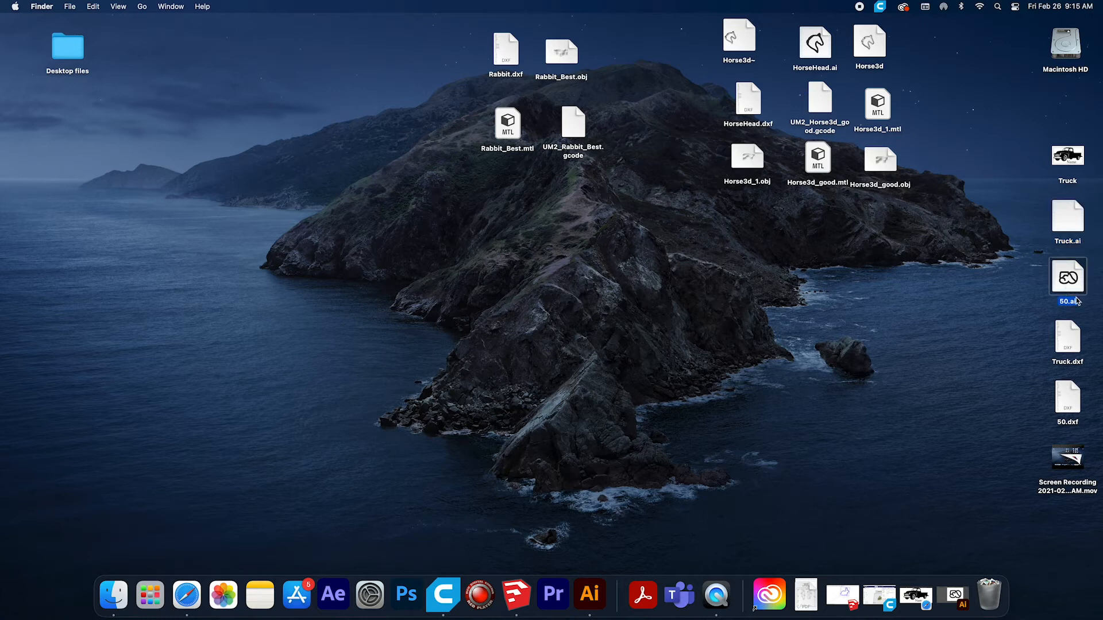
click(1063, 351)
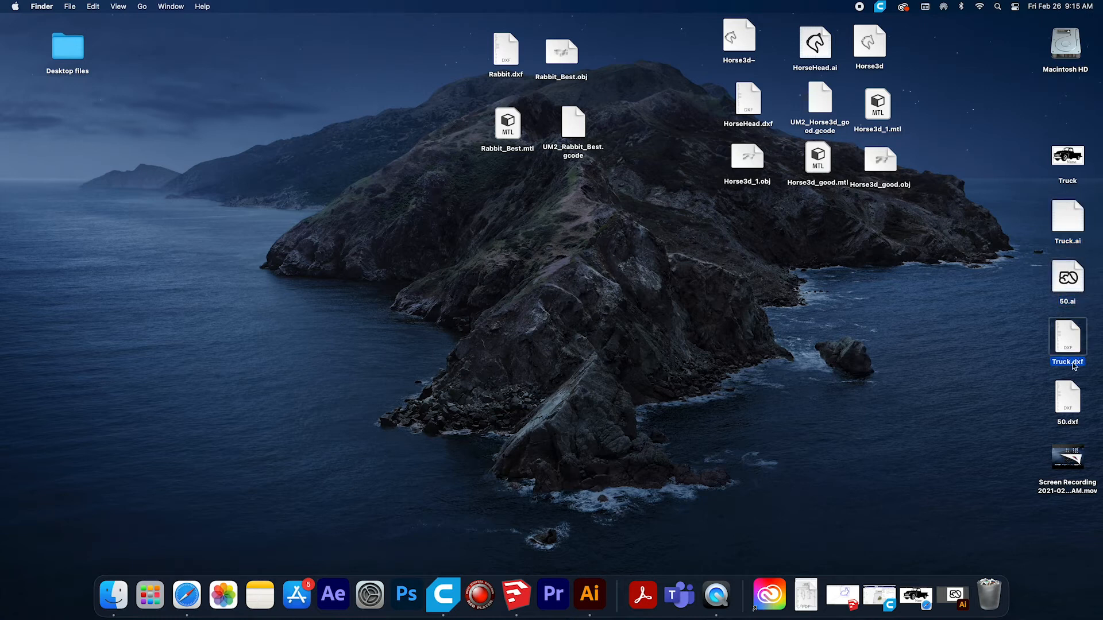
click(1067, 407)
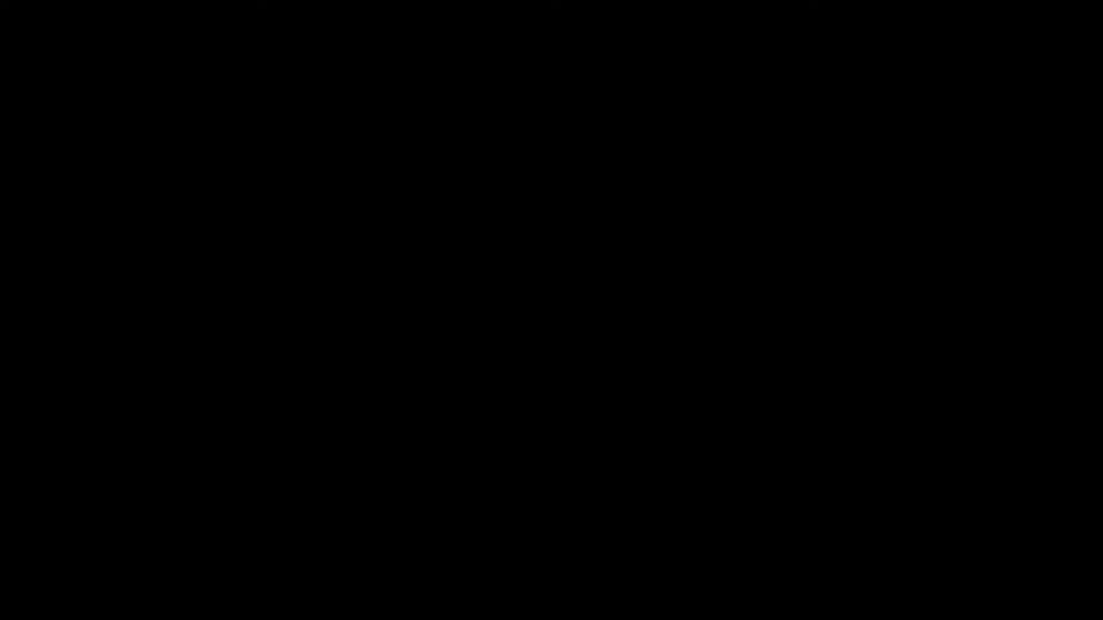
Create a new SketchUp model from the Plan View - Millimeters template.
click(81, 6)
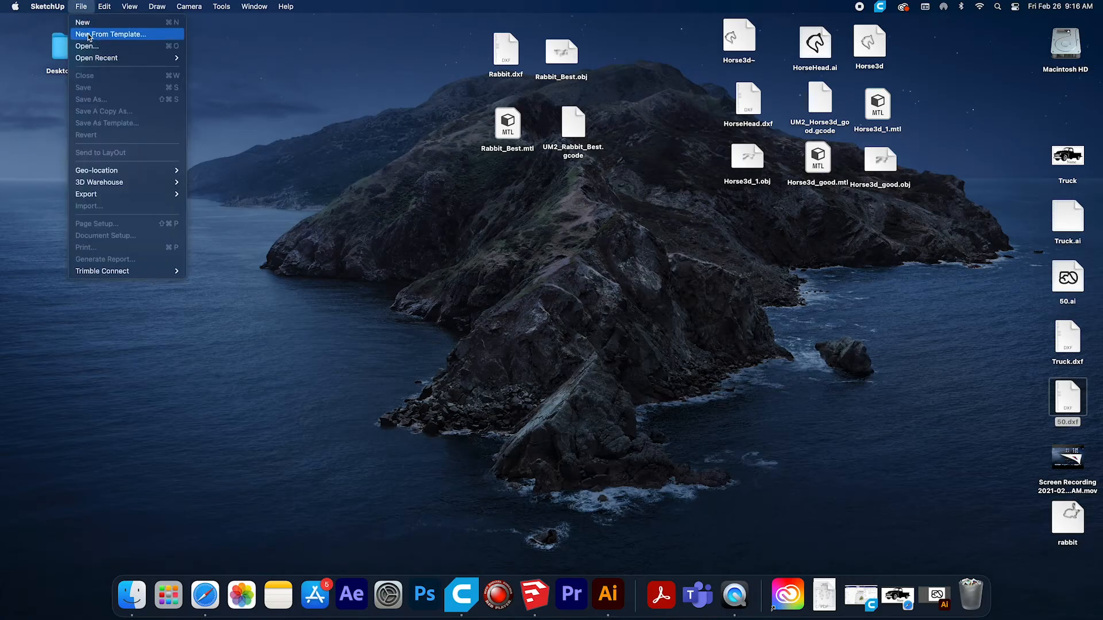
click(89, 35)
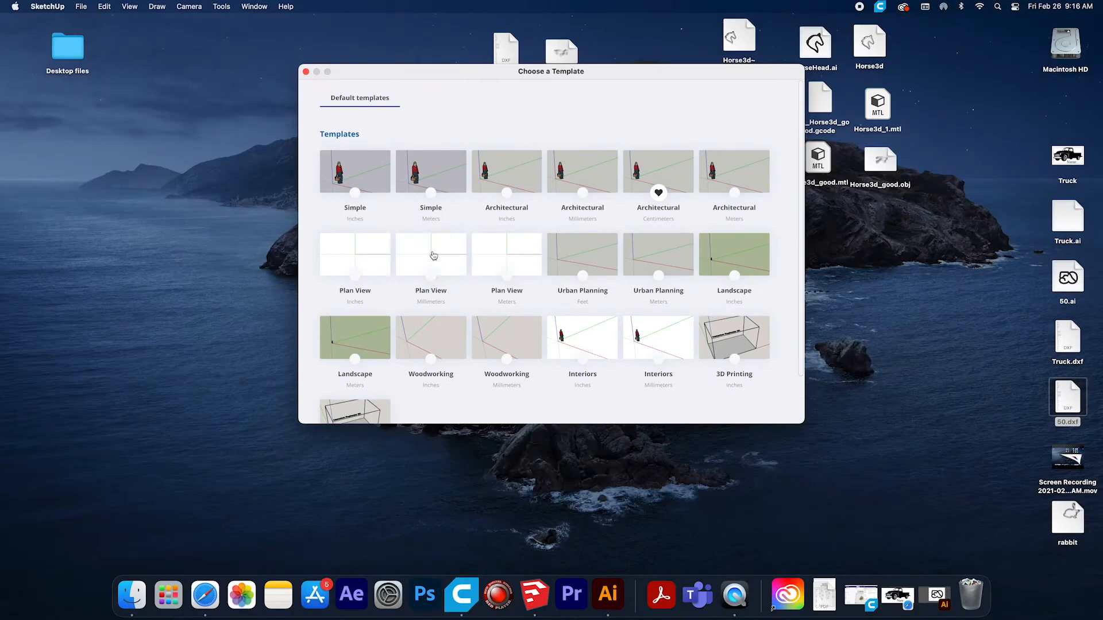
click(460, 263)
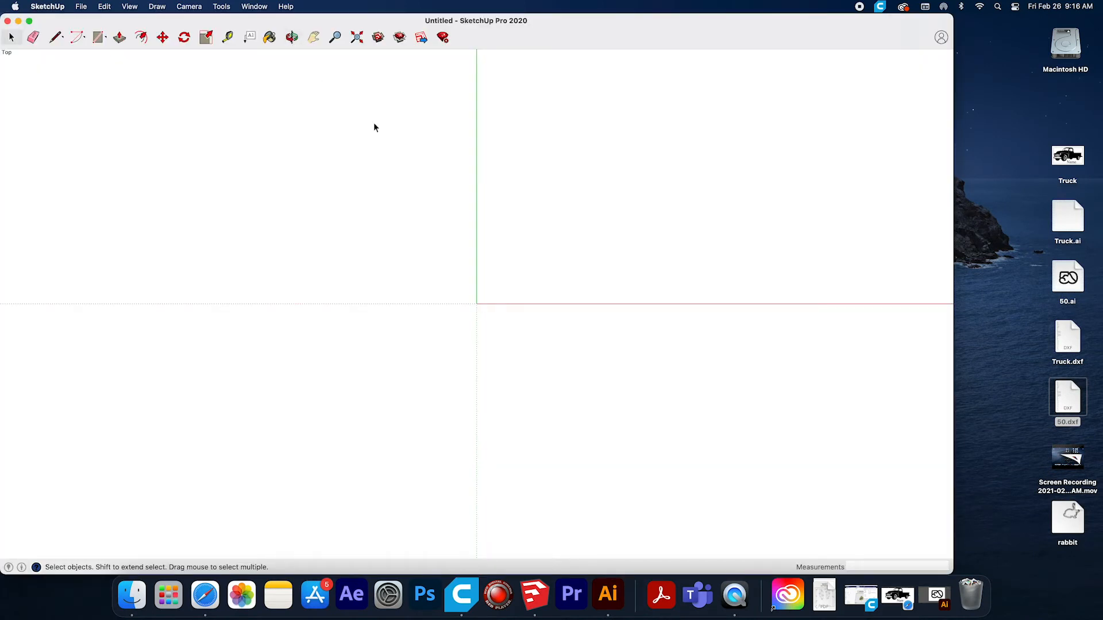
Draw a 120 mm line from the origin along the green axis with the Line tool.
click(292, 37)
drag(502, 265, 546, 376)
mouse_move(480, 311)
mouse_down()
mouse_move(465, 285)
mouse_move(488, 326)
mouse_move(468, 268)
mouse_move(480, 351)
mouse_move(473, 298)
mouse_move(466, 310)
mouse_up()
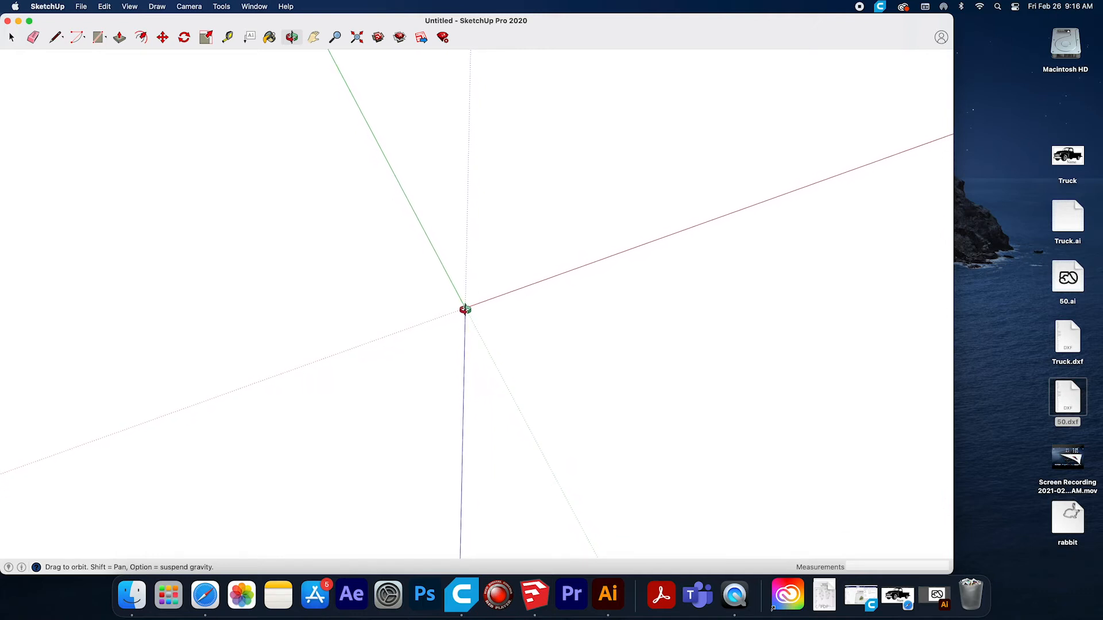
click(54, 38)
click(465, 309)
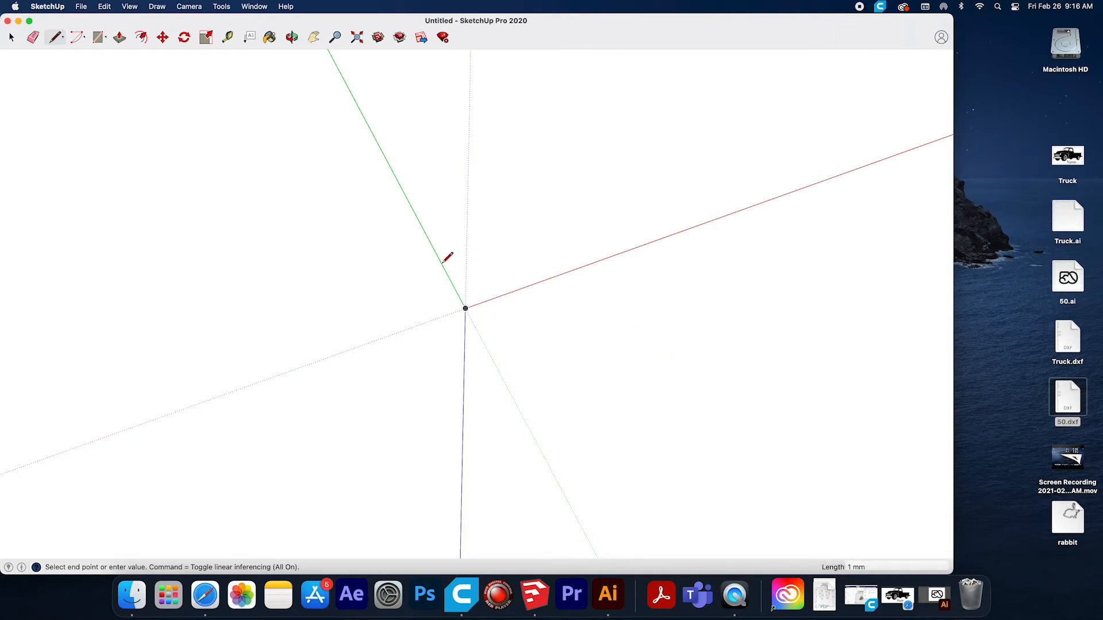
scroll(456, 281, down, 2)
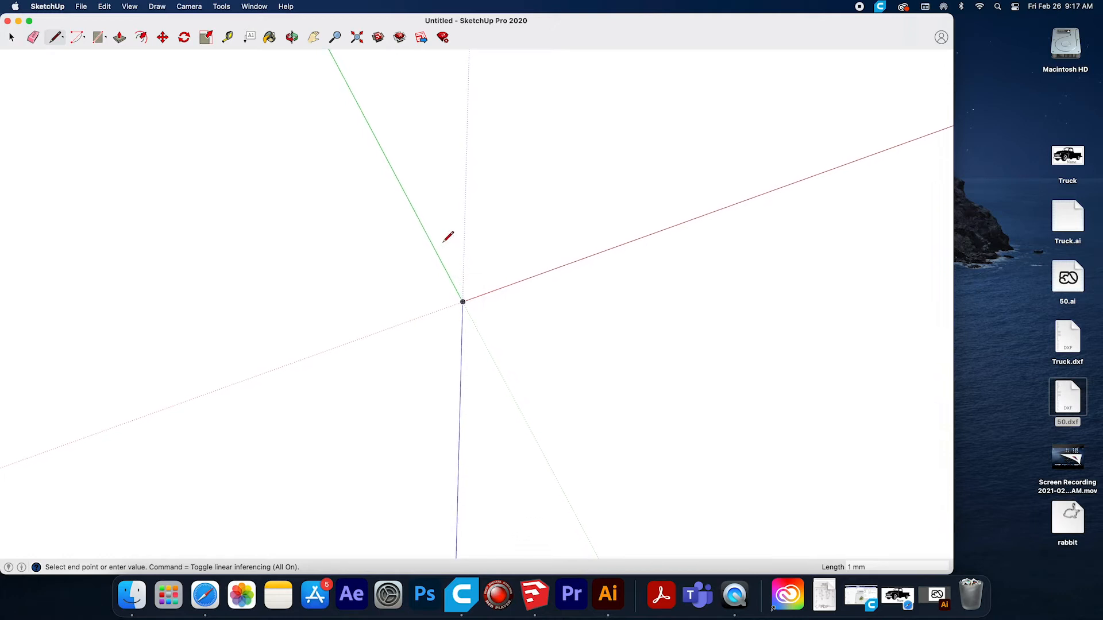
click(292, 37)
drag(484, 302, 471, 299)
click(56, 36)
click(471, 297)
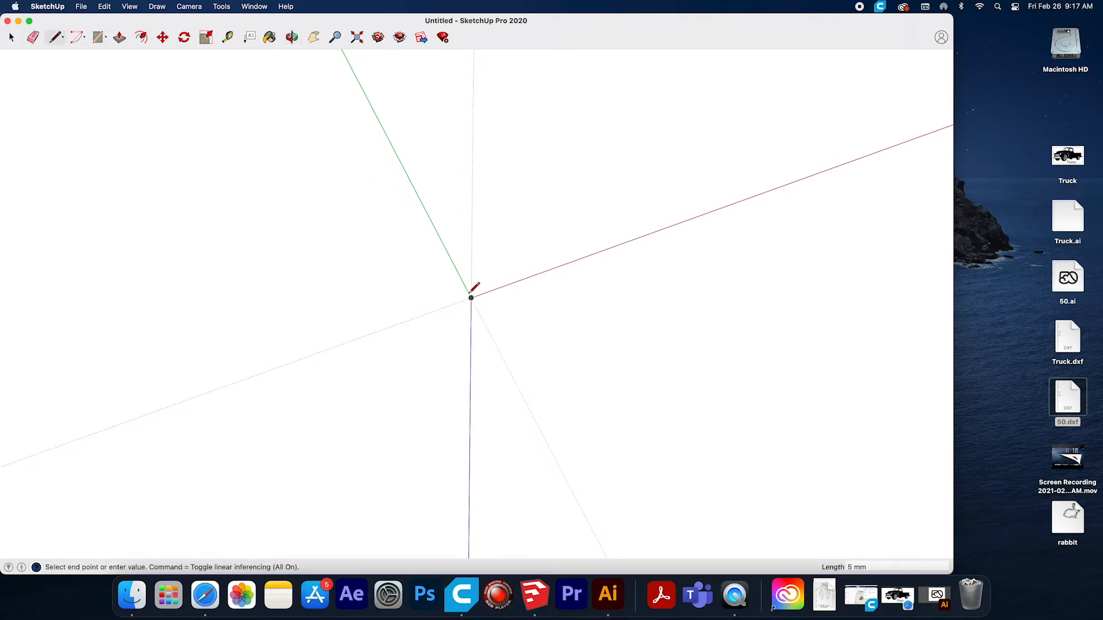
text(120)
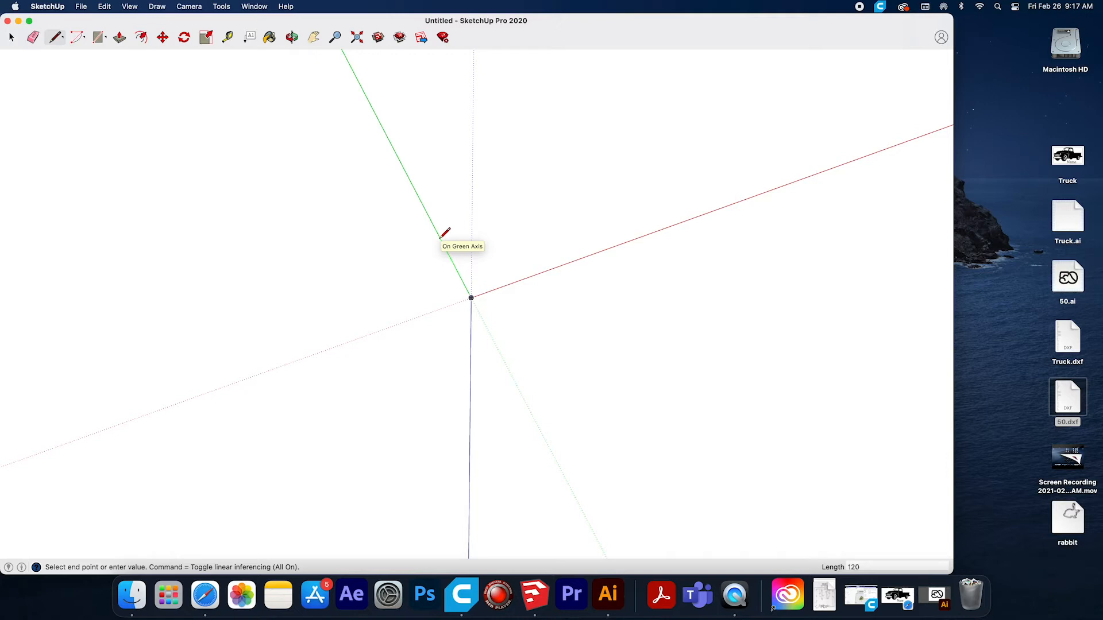
key(Return)
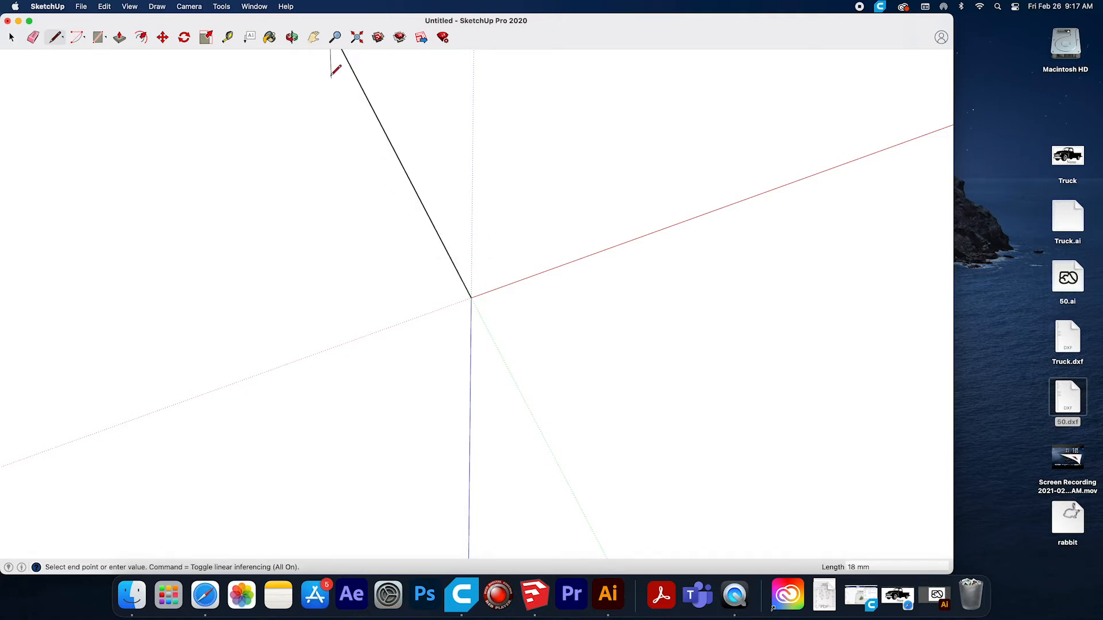
Draw a 120 mm line parallel to the red axis from the far end of the first line.
click(292, 36)
drag(480, 283, 483, 284)
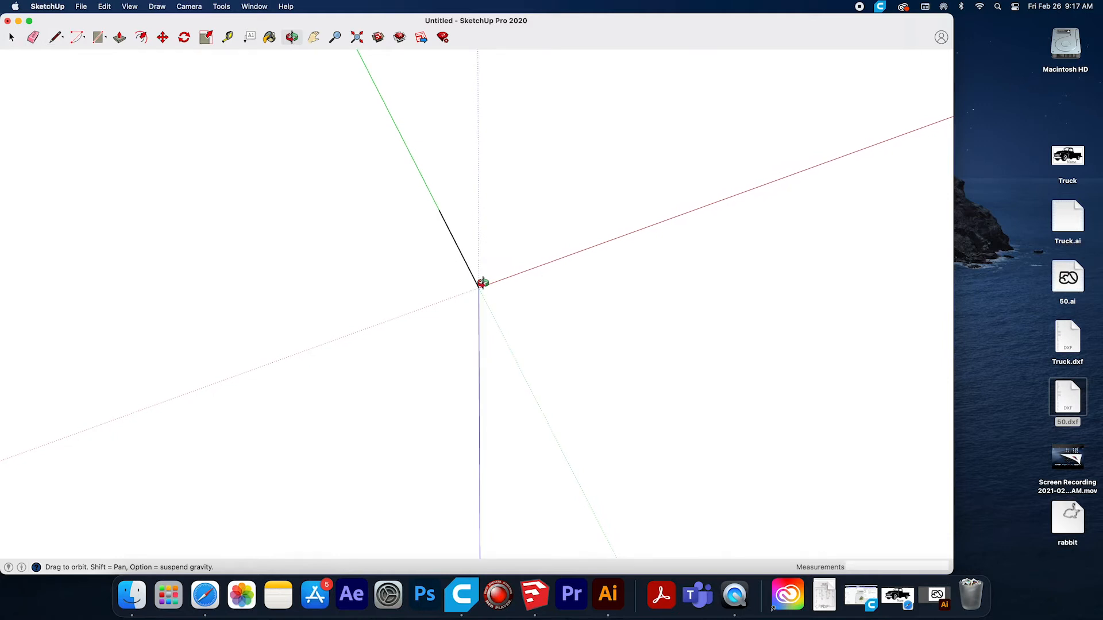
click(55, 37)
click(439, 210)
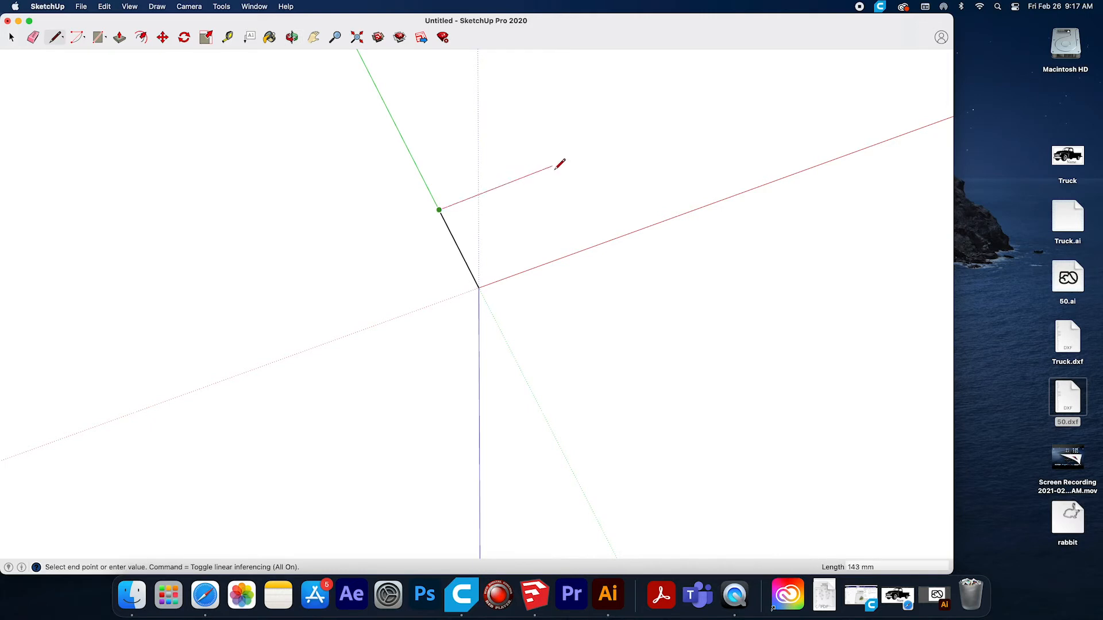
text(120)
key(Return)
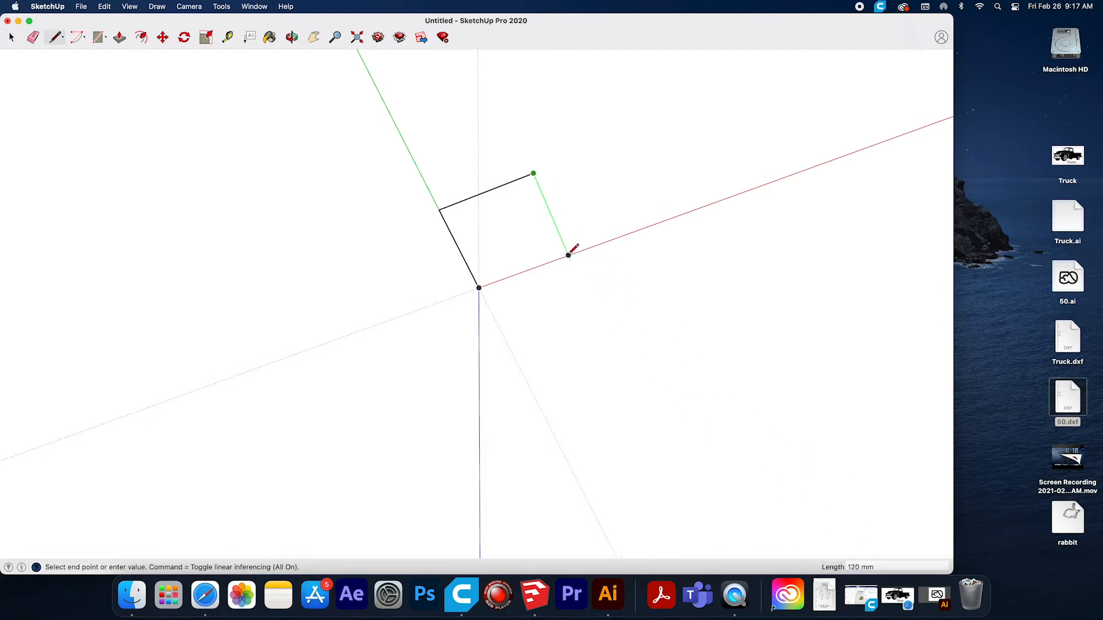
Complete the square with a 120 mm line back to the red axis and a closing line to the origin.
text(12)
key(Return)
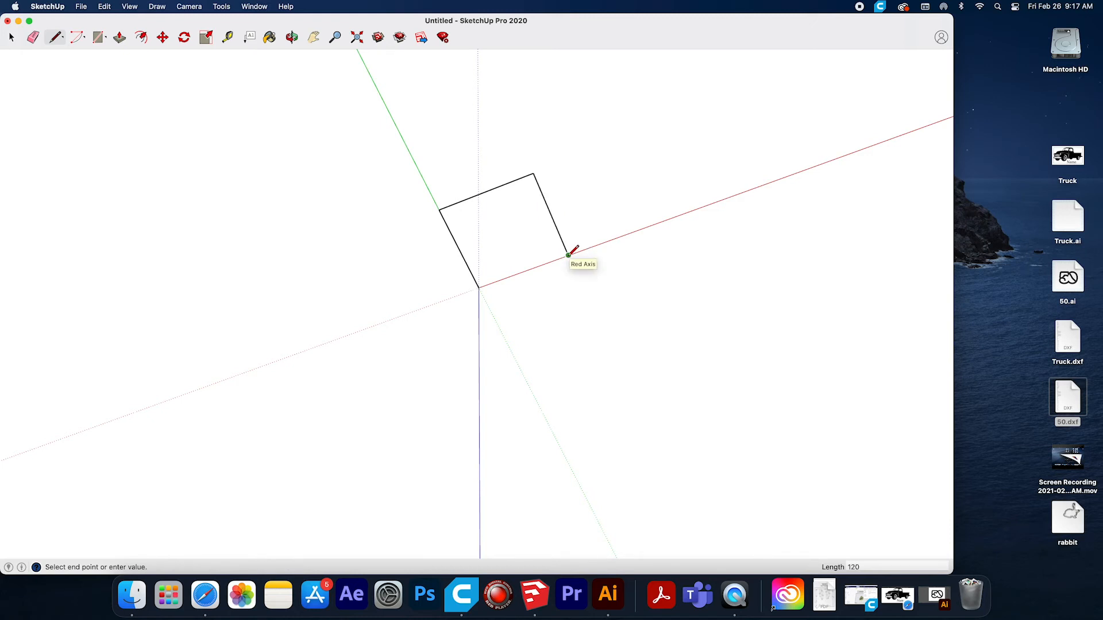
click(568, 254)
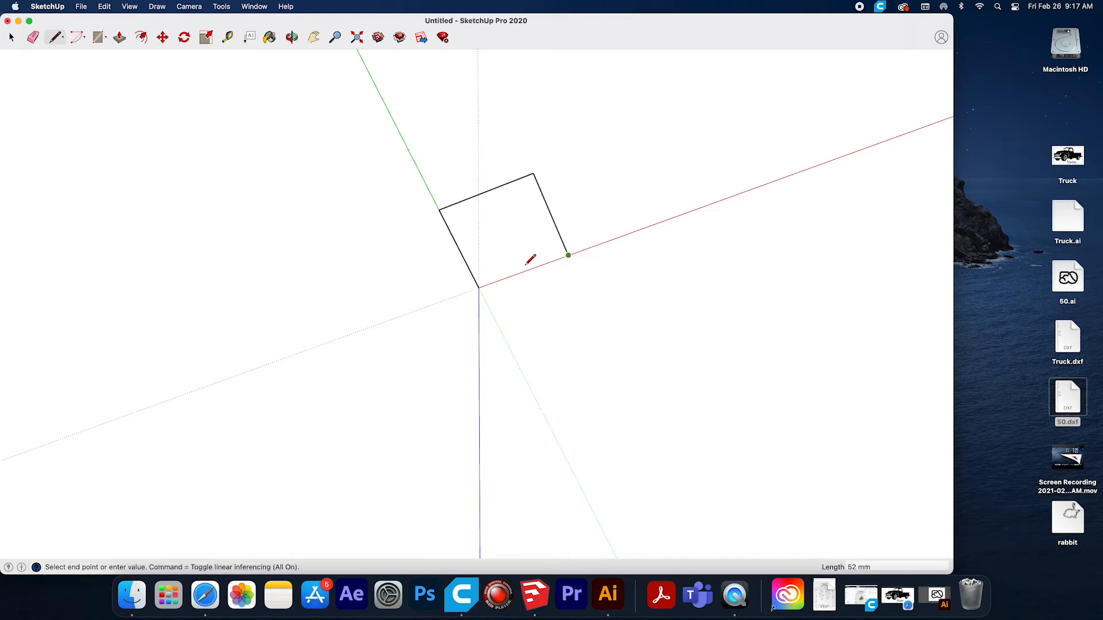
click(479, 287)
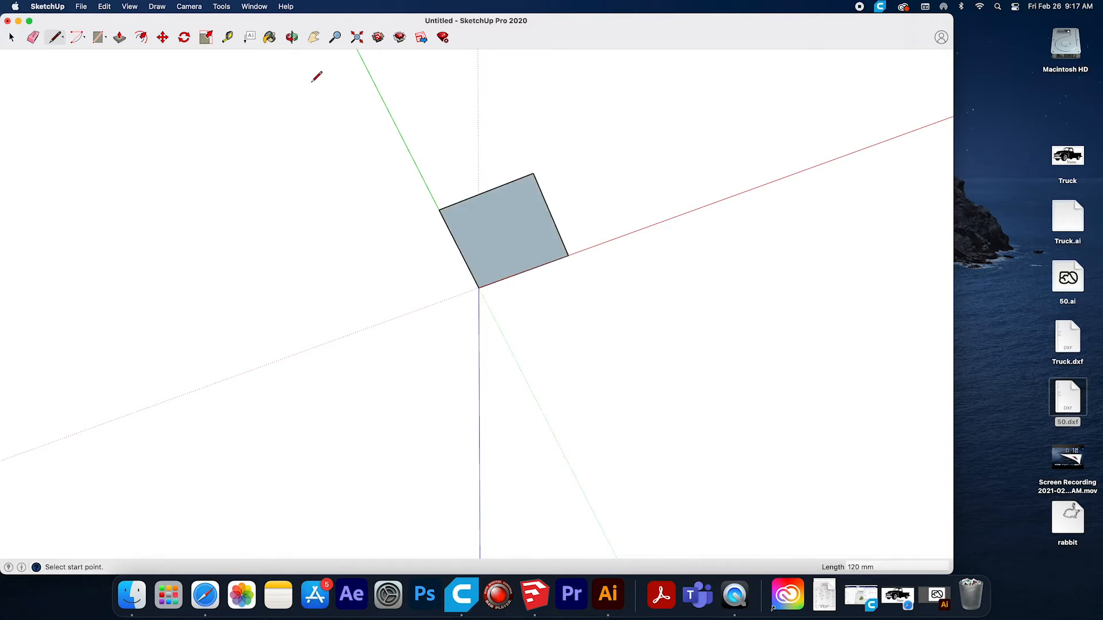
Import Truck.dxf from the Desktop into the model.
click(291, 38)
drag(550, 272, 662, 104)
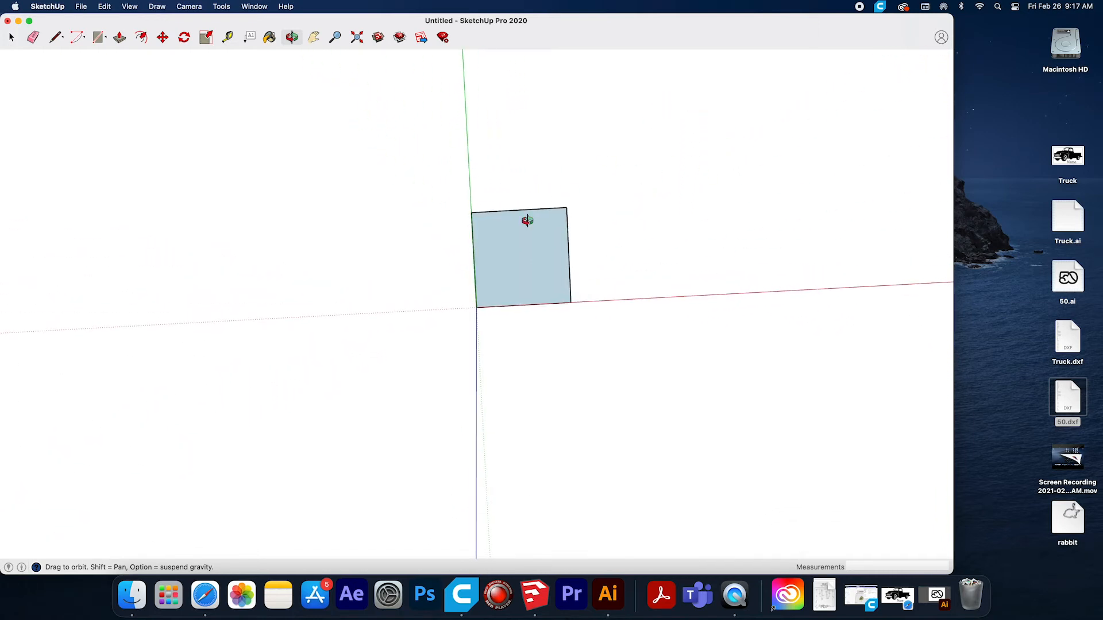
scroll(523, 259, up, 2)
scroll(524, 259, up, 4)
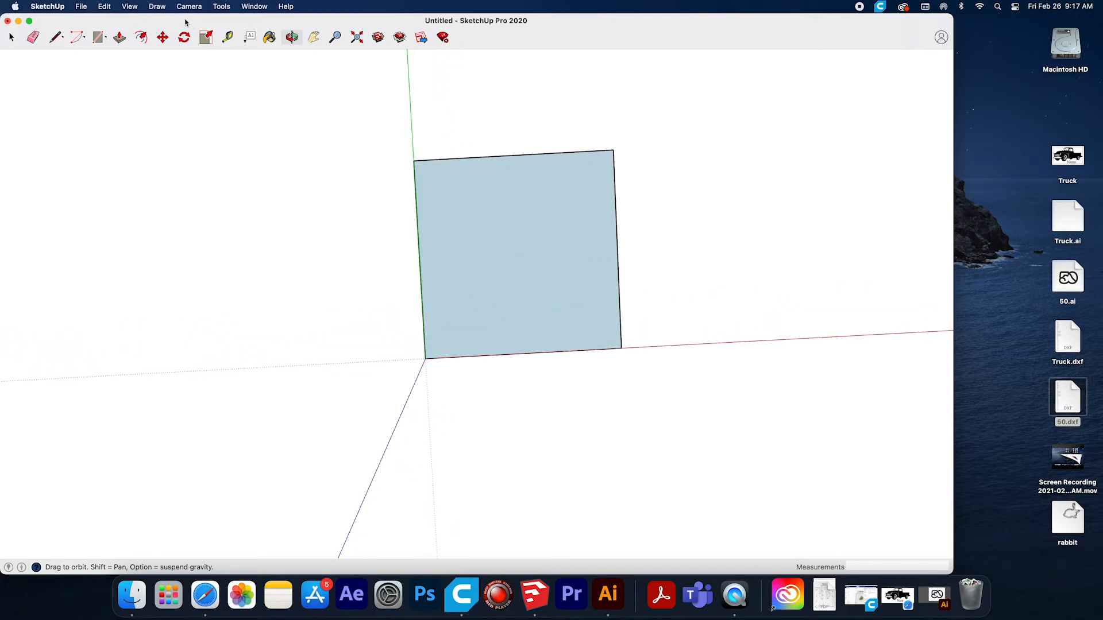
click(81, 7)
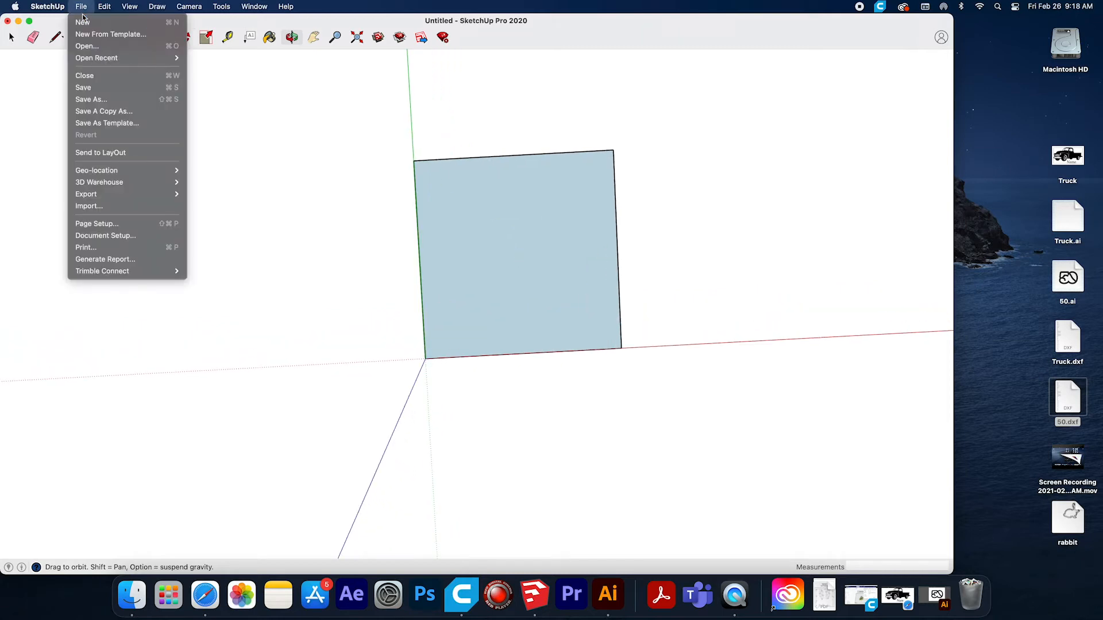
click(88, 207)
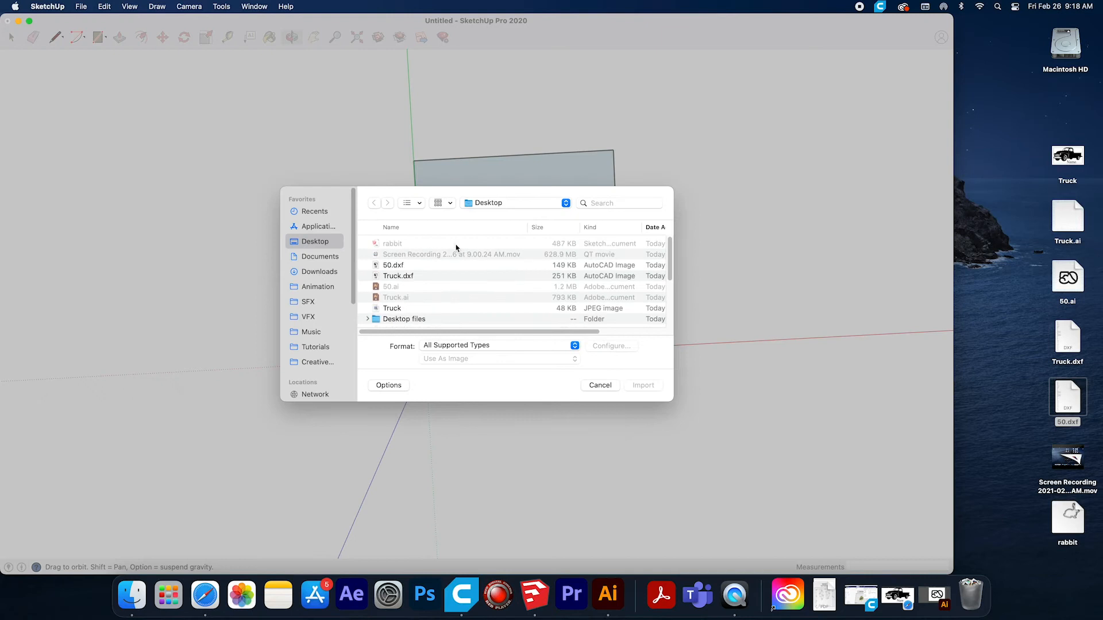
click(391, 278)
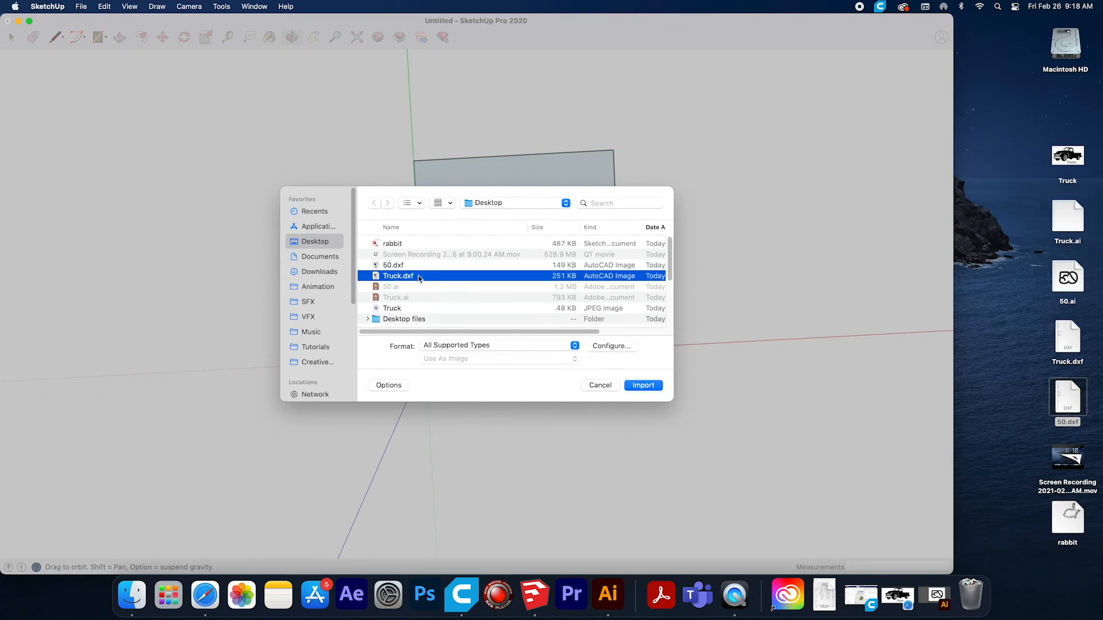
click(643, 385)
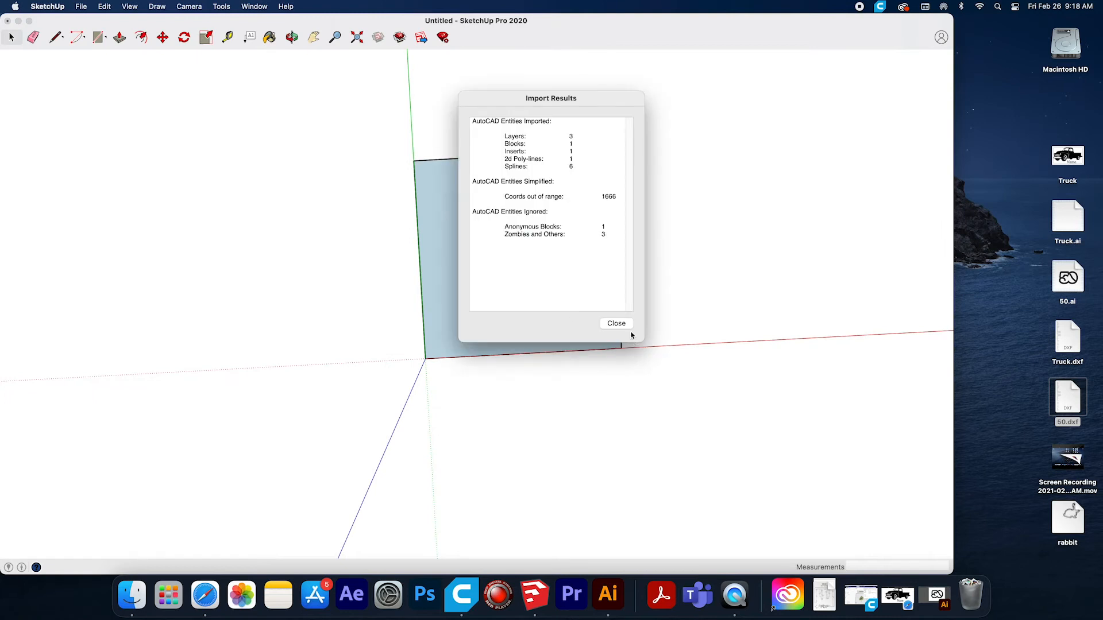
click(604, 325)
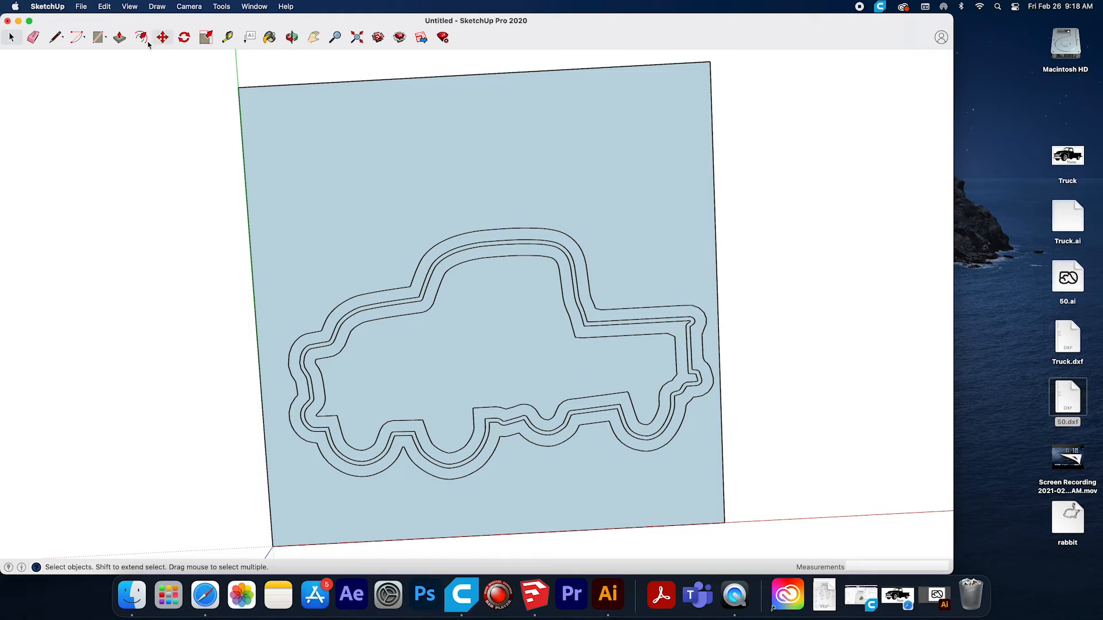
Move the imported truck component about 17 mm so that all its outlines lie inside the square.
click(435, 278)
click(384, 181)
click(433, 275)
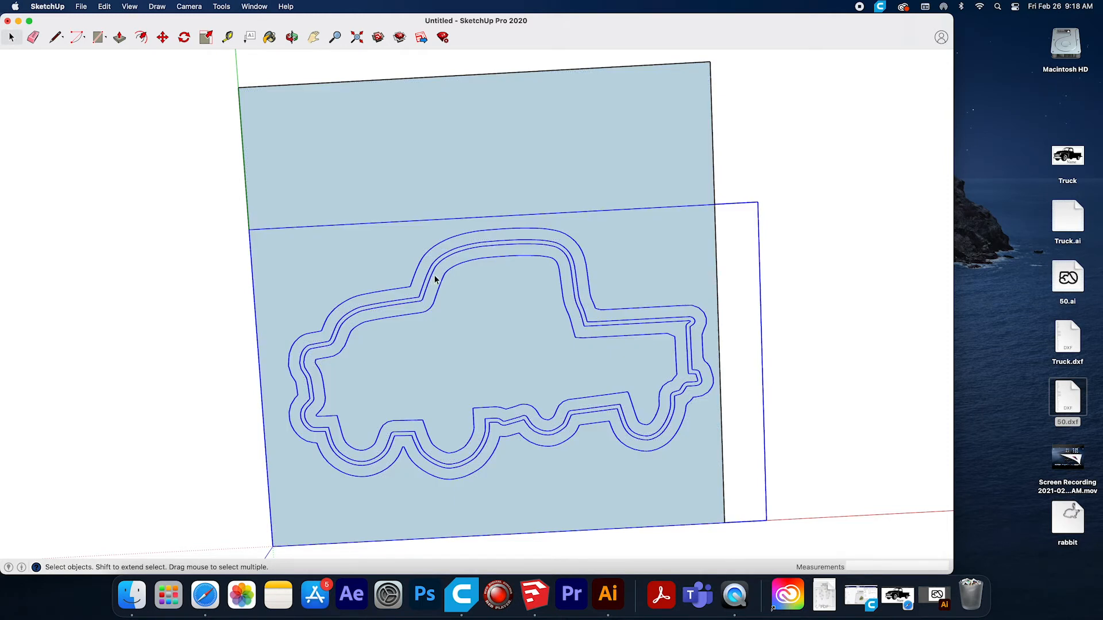
key(m)
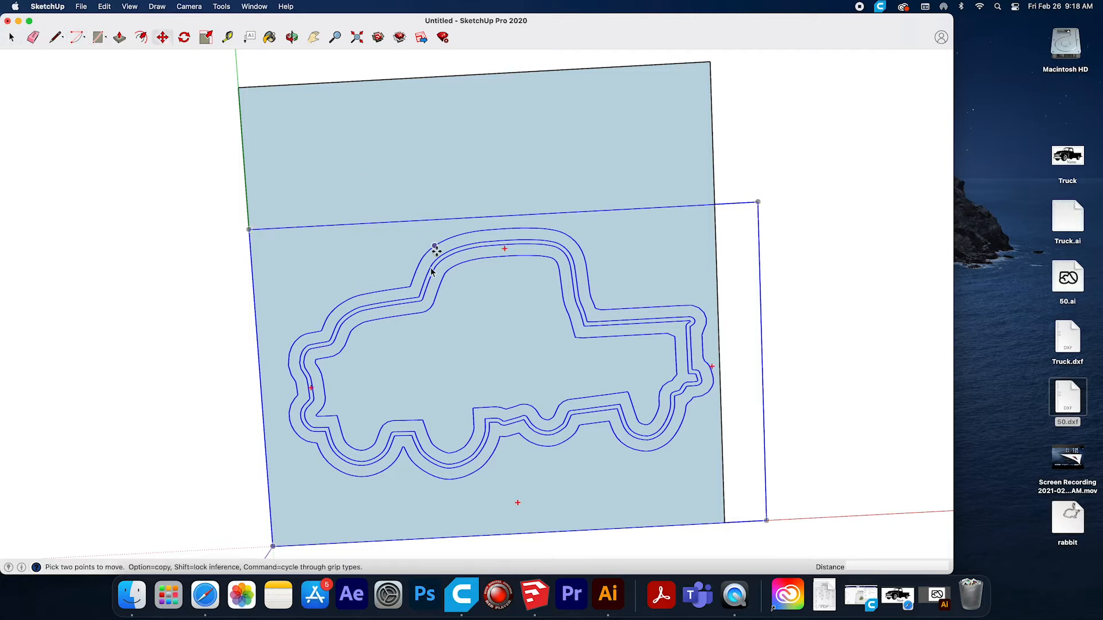
click(414, 206)
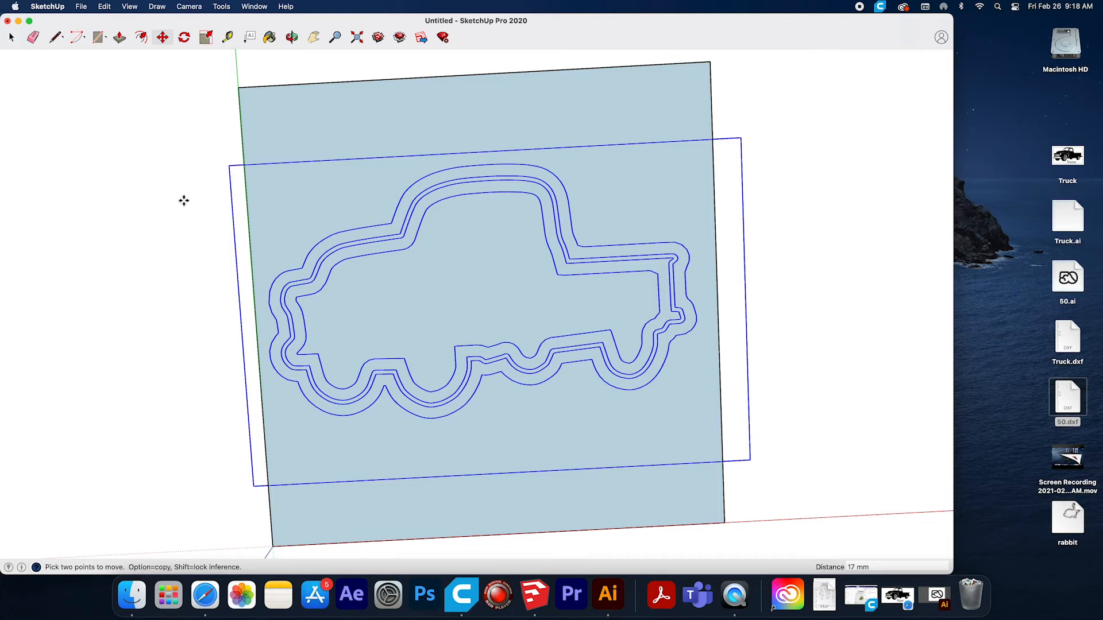
click(11, 37)
click(201, 250)
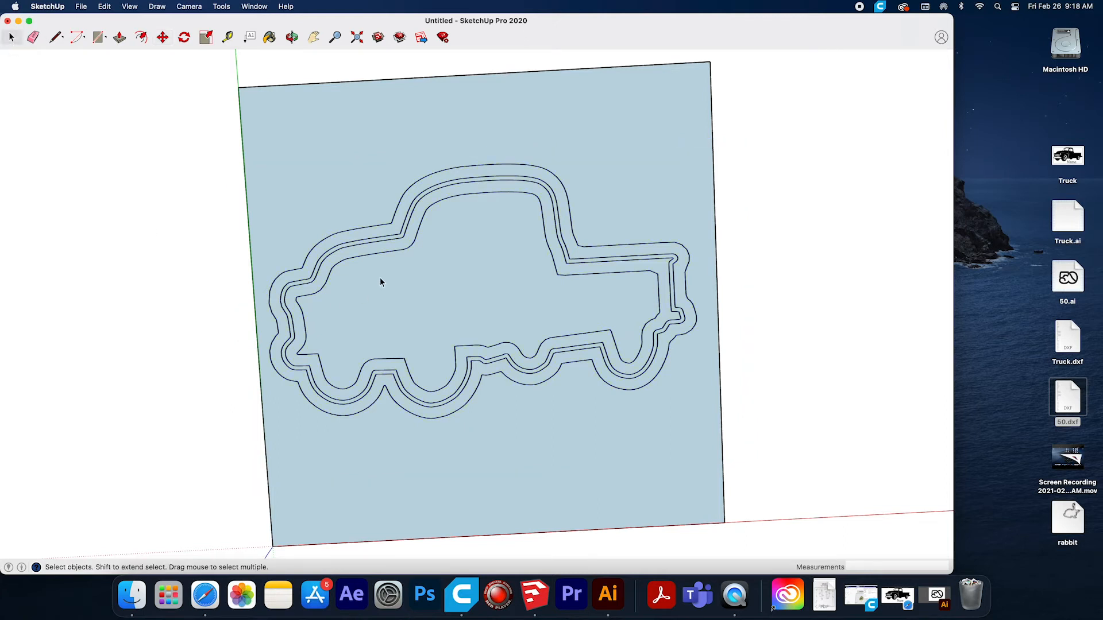
Explode the imported truck component.
click(416, 267)
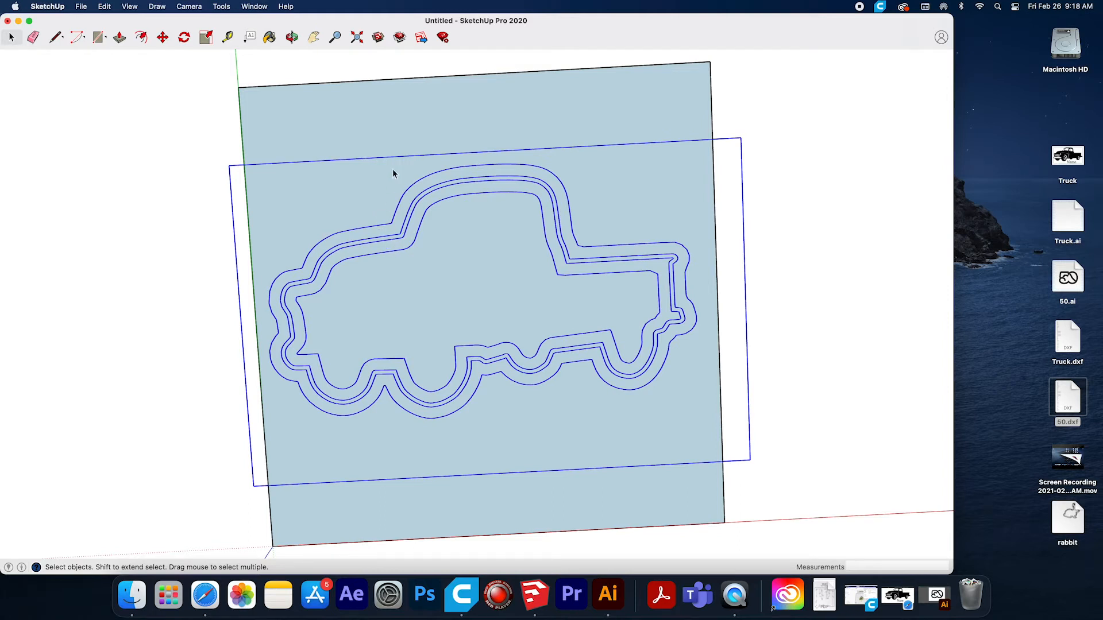
click(392, 134)
click(406, 236)
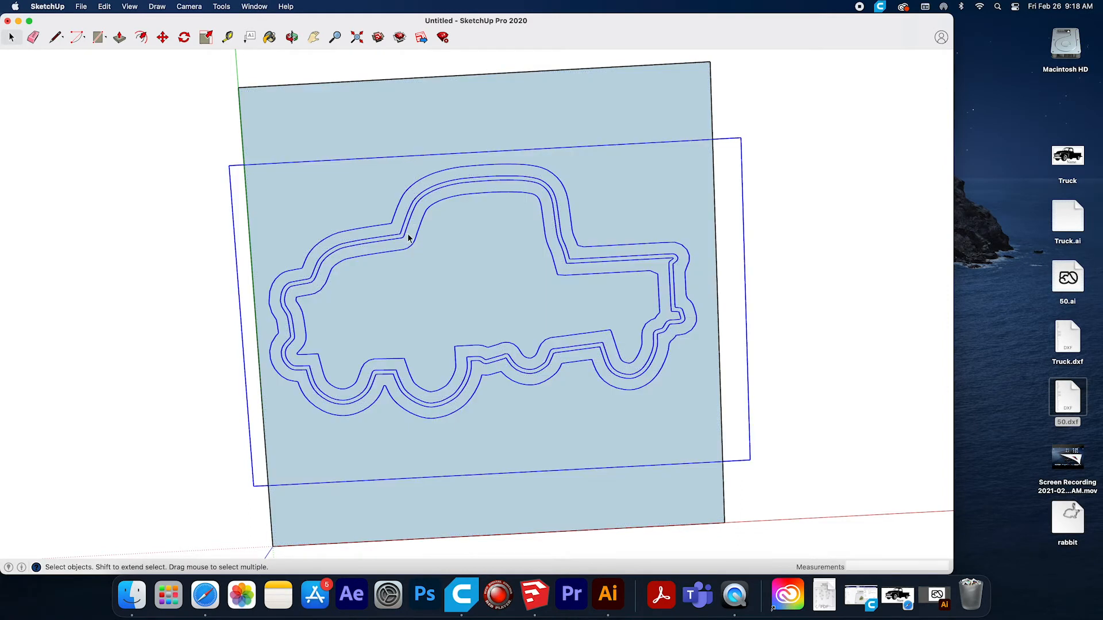
click(104, 6)
mouse_move(120, 271)
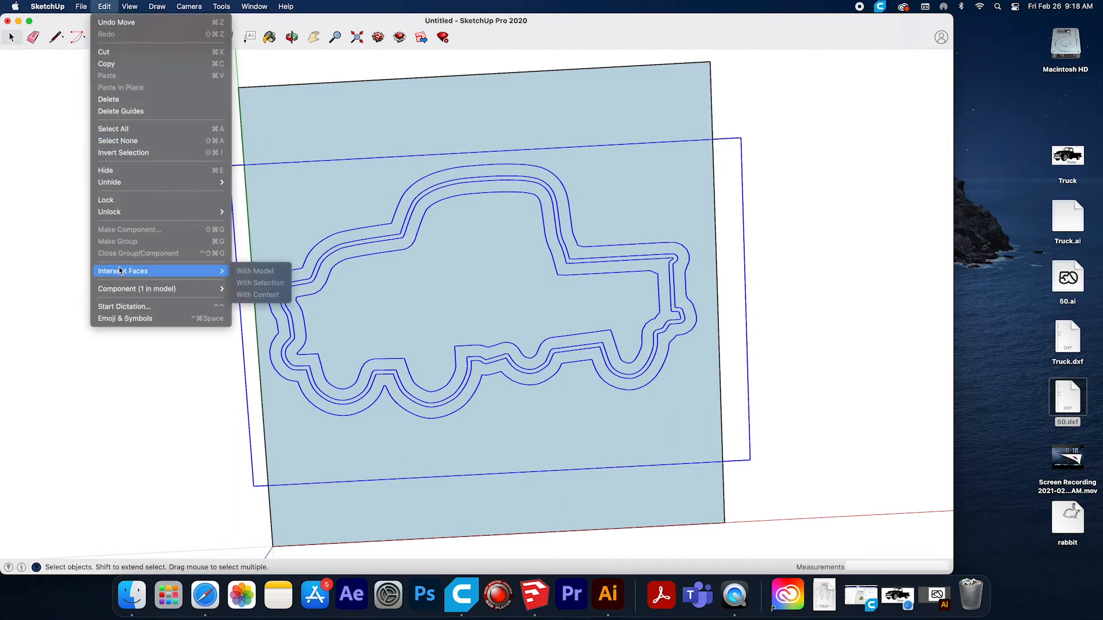
mouse_move(120, 289)
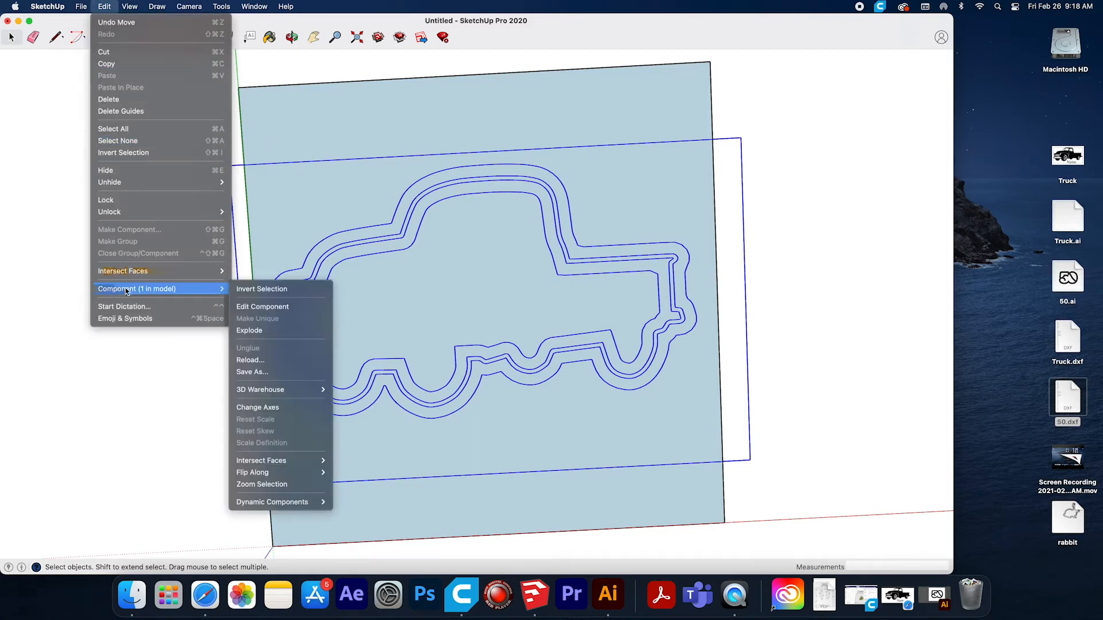
click(251, 308)
click(188, 165)
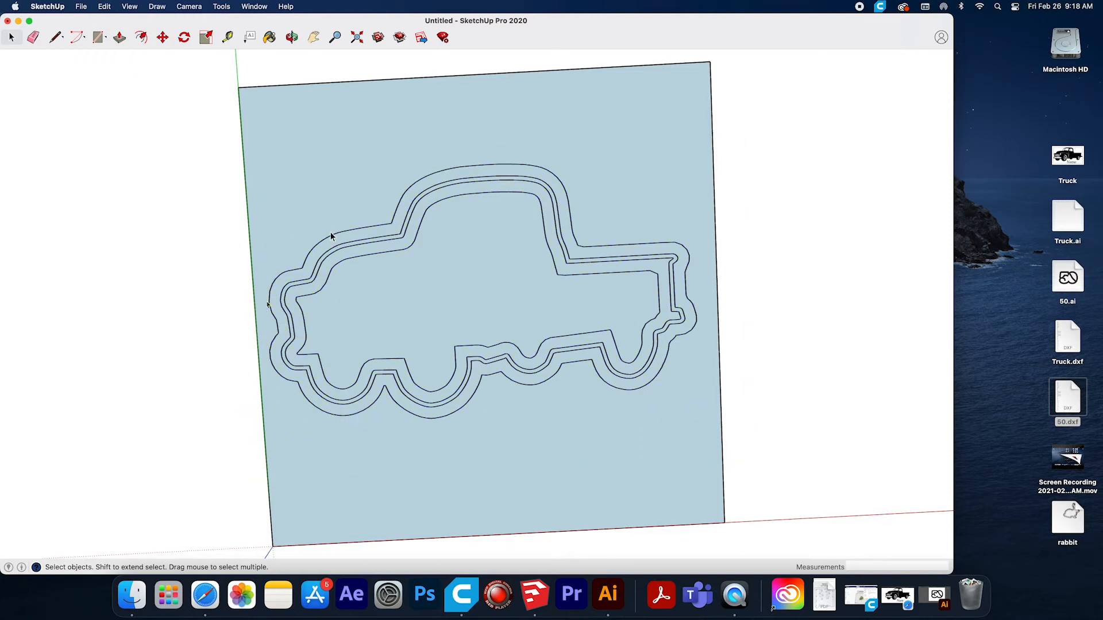
Explode the nested component that still holds the truck outlines together.
click(412, 146)
click(420, 210)
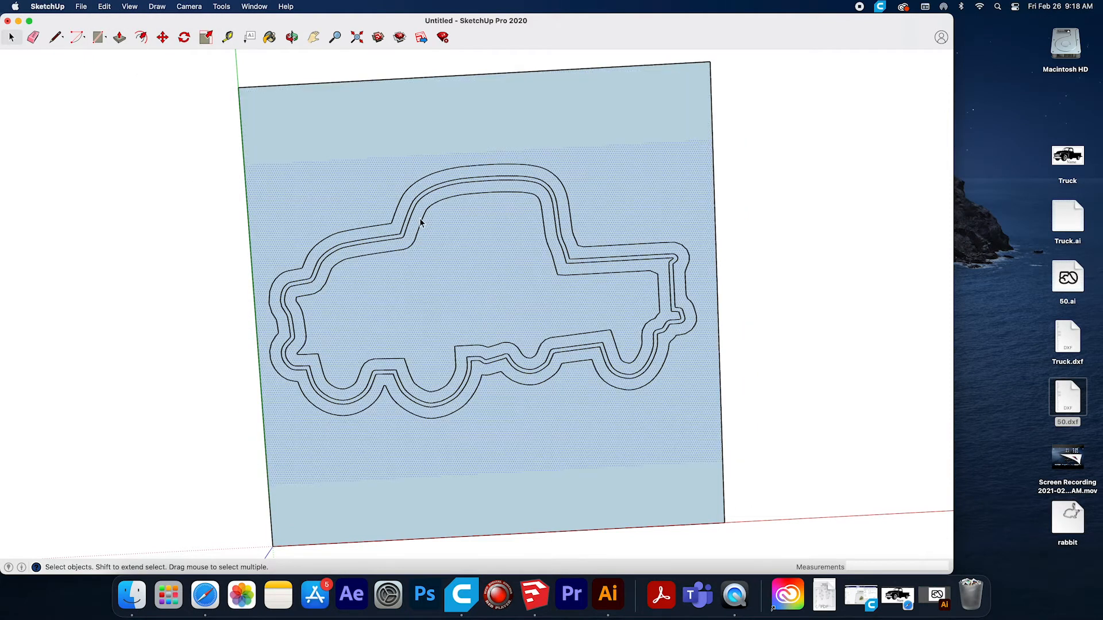
click(356, 391)
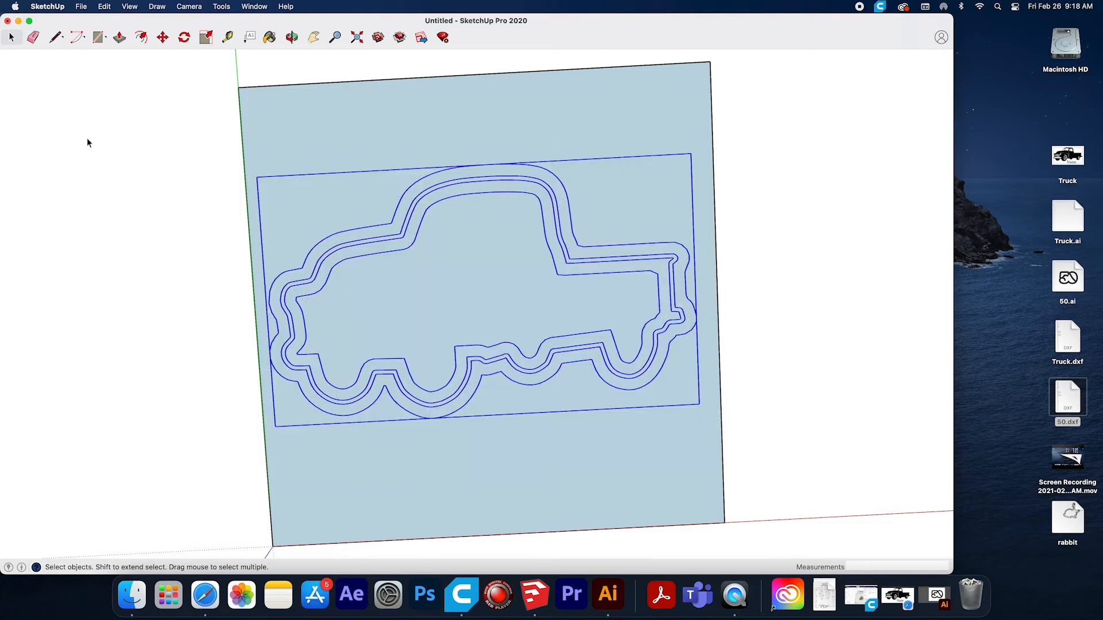
click(104, 7)
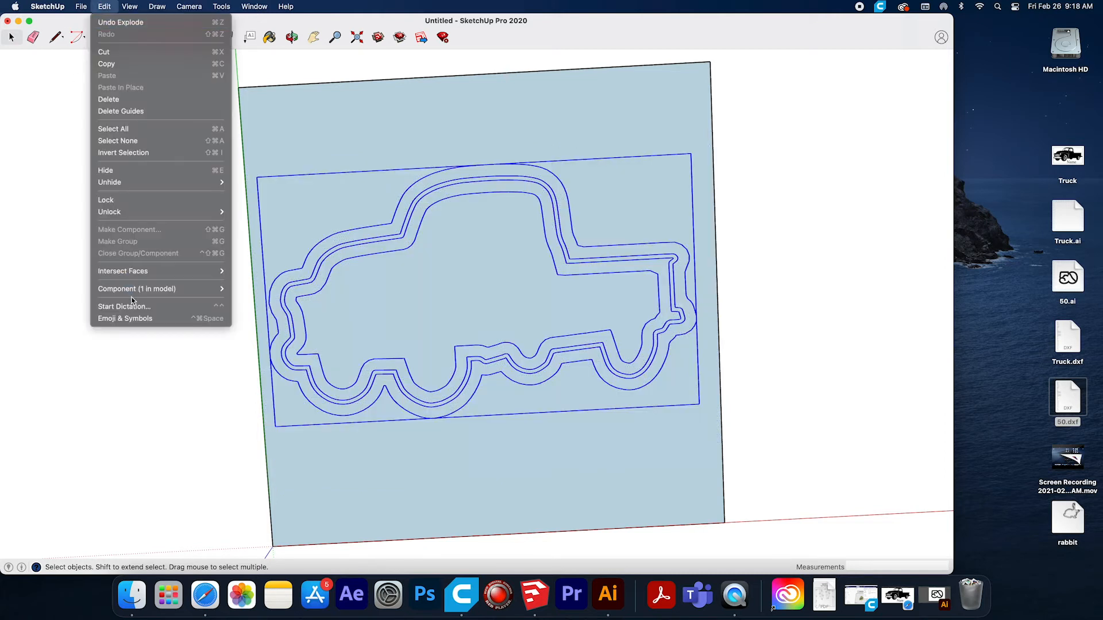
mouse_move(132, 290)
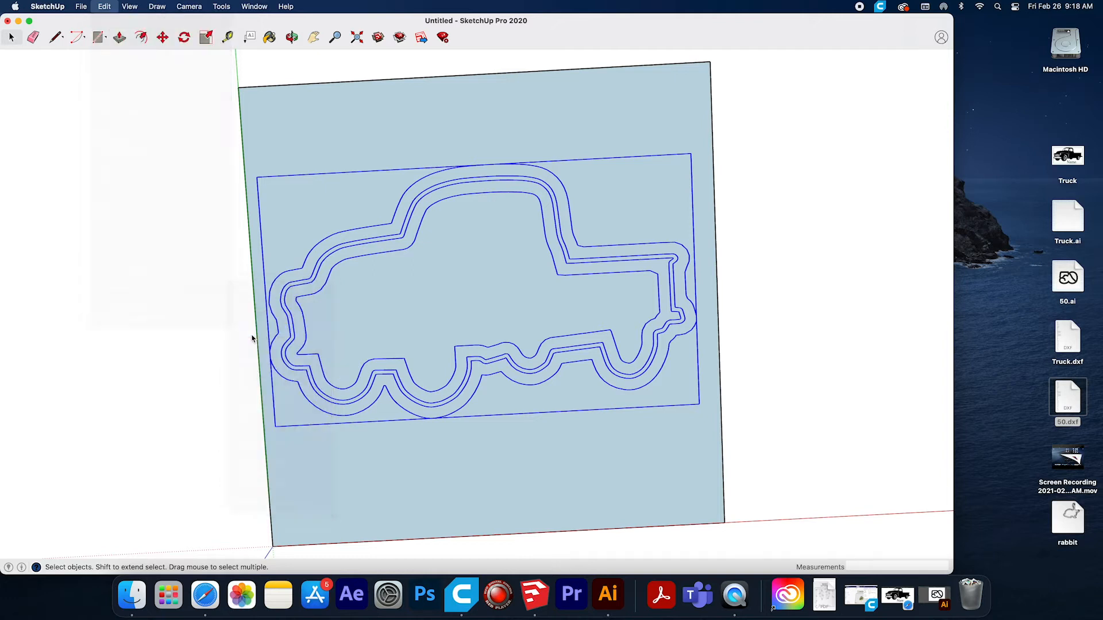
click(249, 330)
click(326, 267)
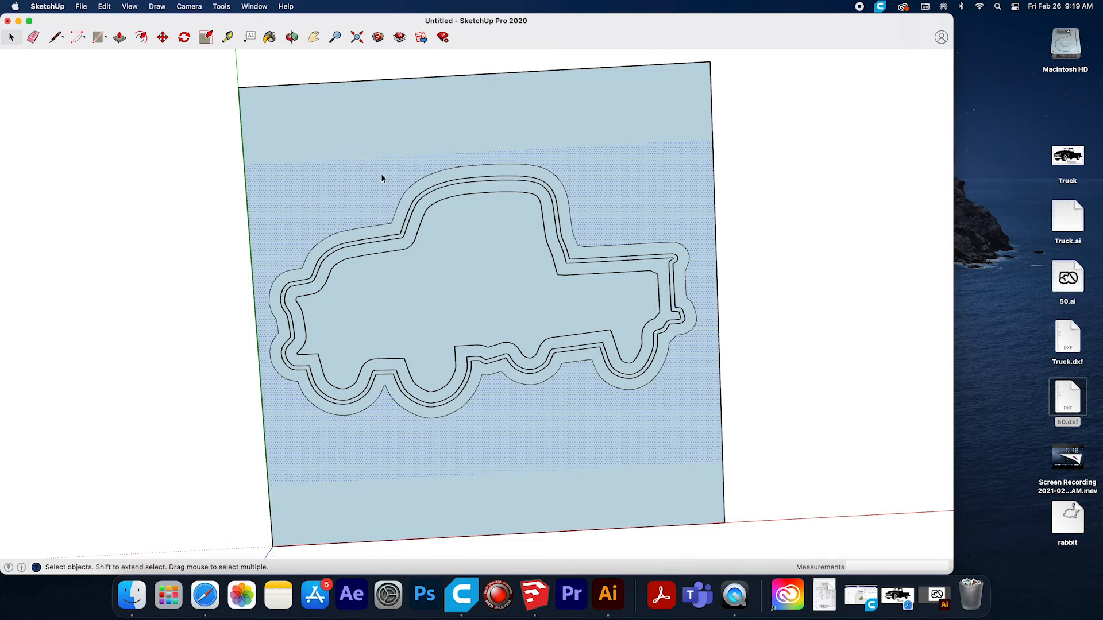
Delete the square's face areas around, above and below the truck, keeping the truck's own faces.
click(379, 298)
click(371, 147)
click(362, 193)
key(Delete)
click(356, 142)
key(Delete)
click(440, 511)
key(Delete)
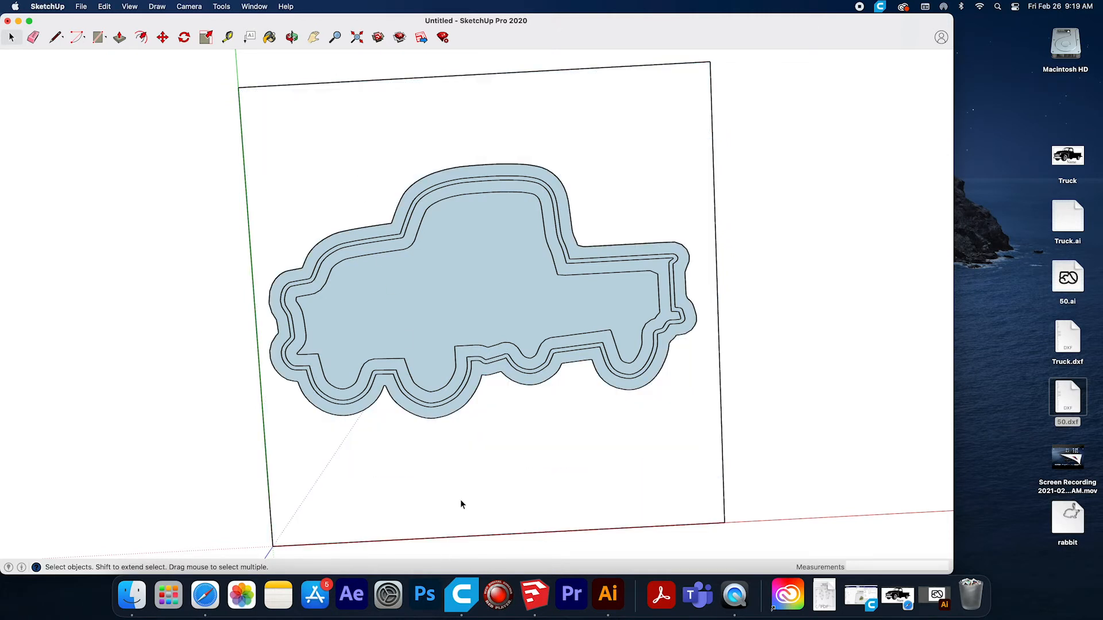
Erase all remaining edges of the square so that only the truck geometry is left.
click(721, 425)
key(Delete)
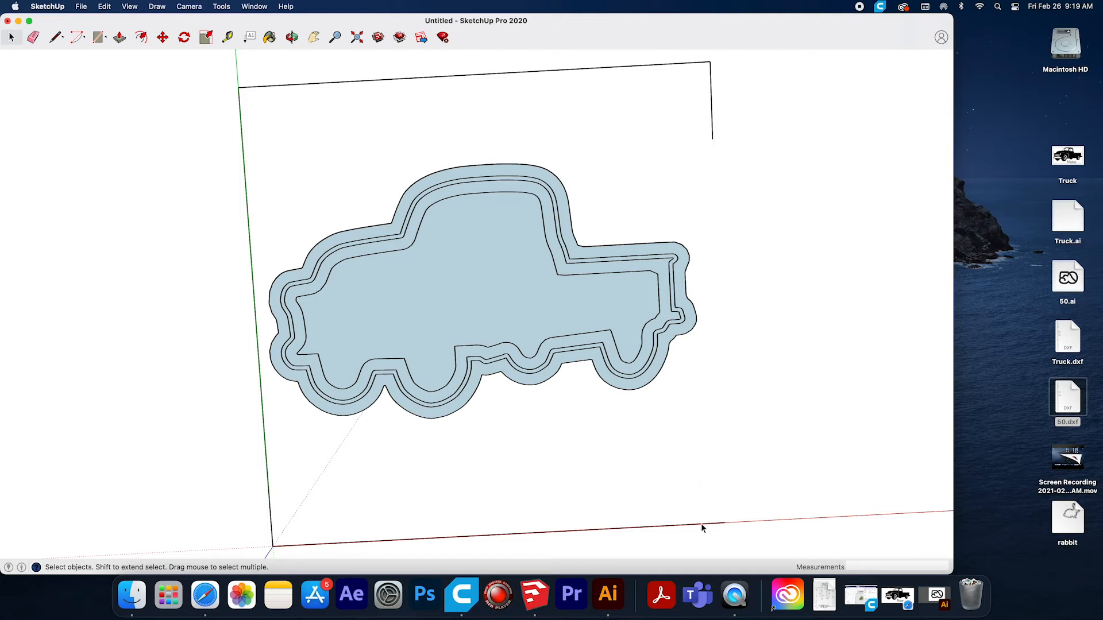
key(Delete)
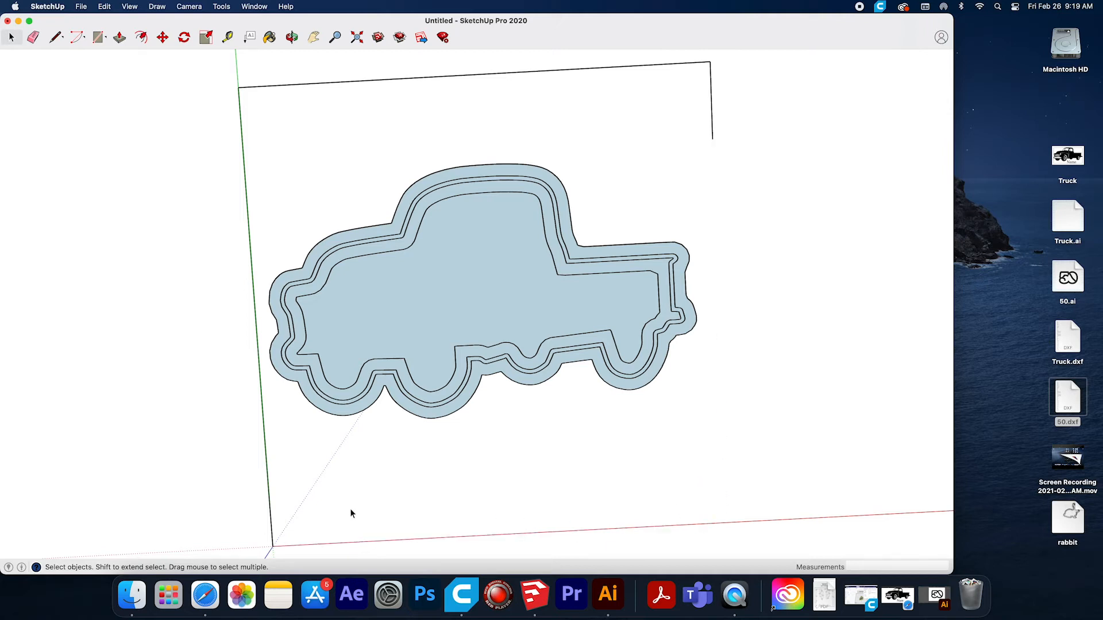
click(271, 501)
key(Delete)
click(33, 37)
drag(239, 83, 249, 91)
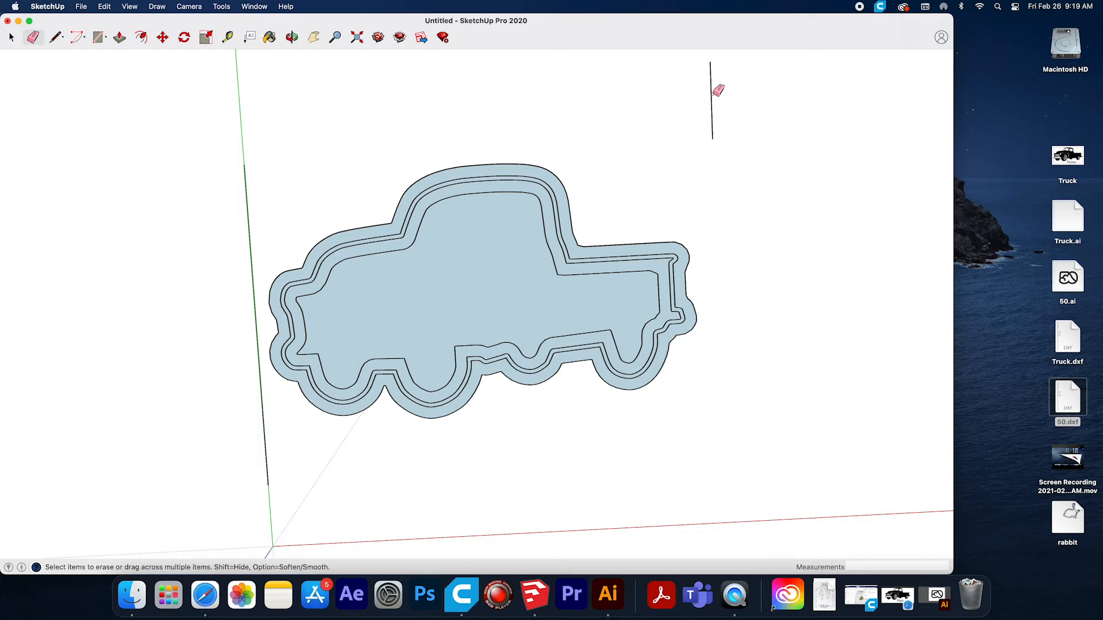
click(713, 99)
click(252, 223)
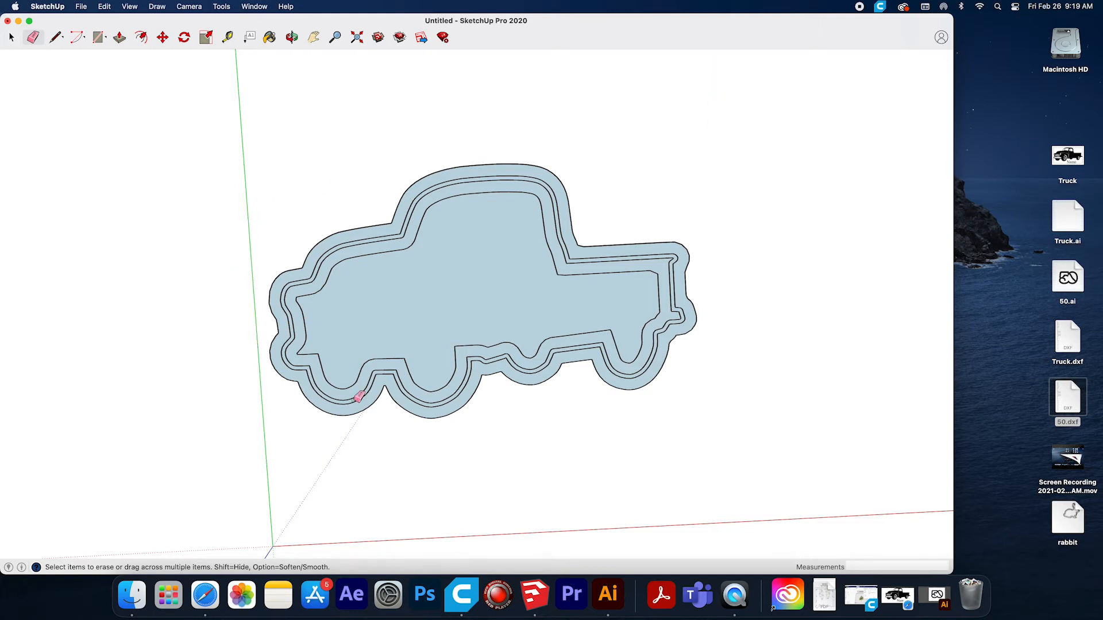
Make a group from all the truck's faces and edges and explode that group.
click(12, 37)
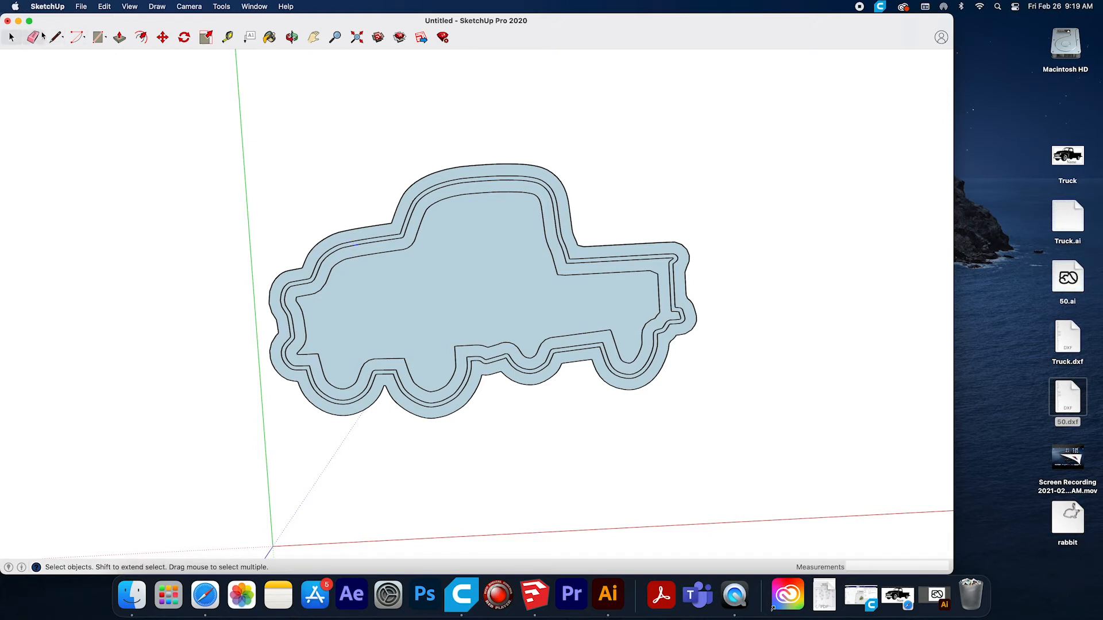
drag(750, 126, 345, 376)
drag(209, 456, 209, 456)
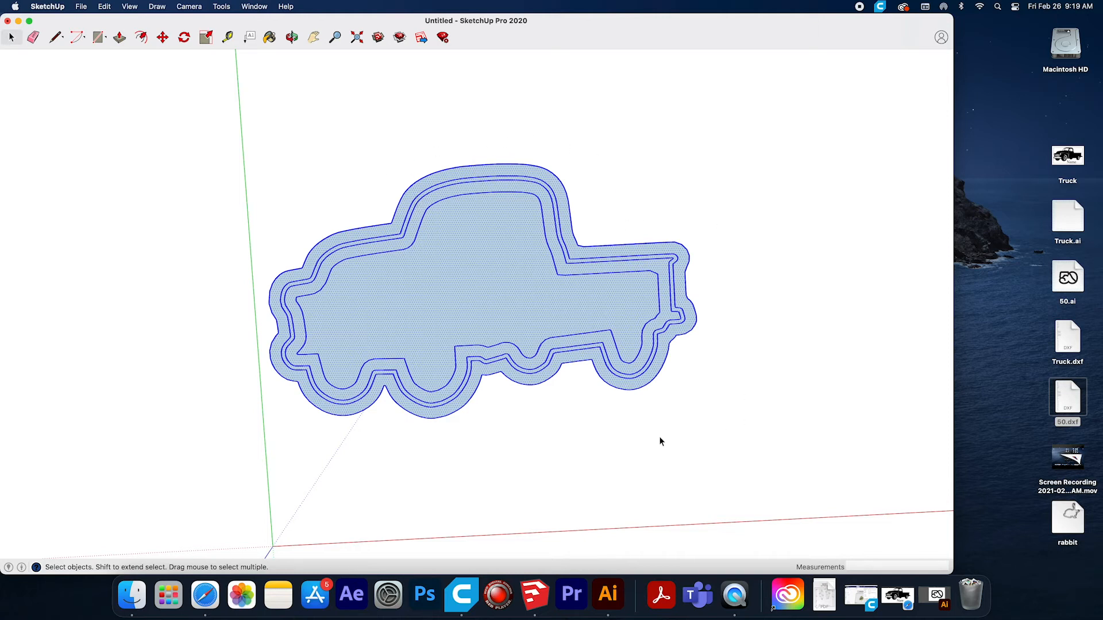
click(103, 7)
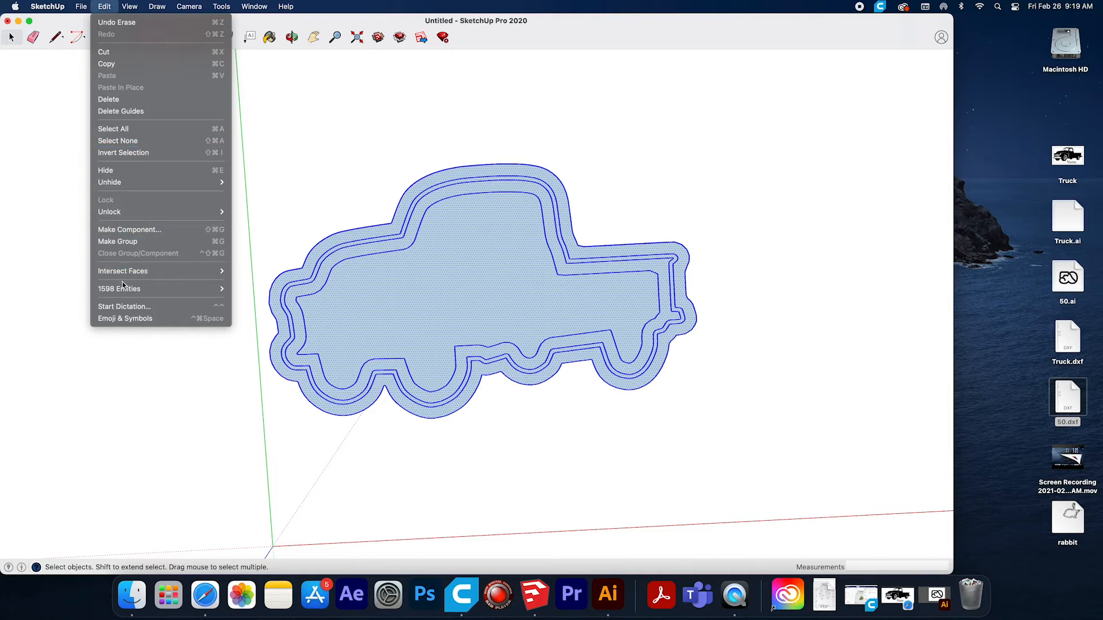
mouse_move(125, 289)
click(121, 241)
click(104, 7)
mouse_move(218, 289)
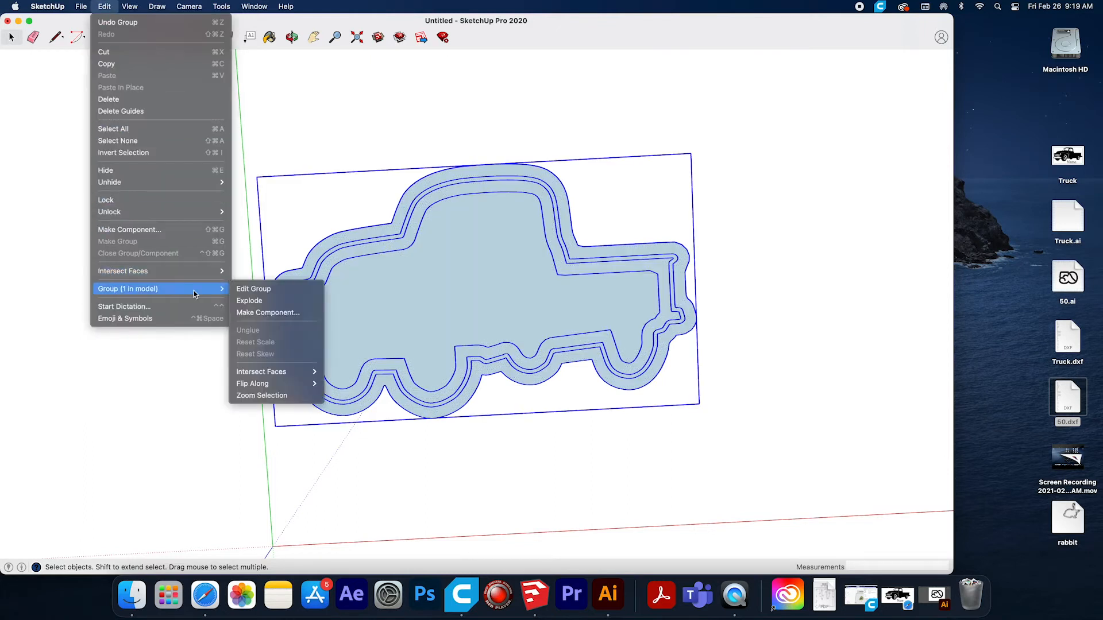
click(251, 301)
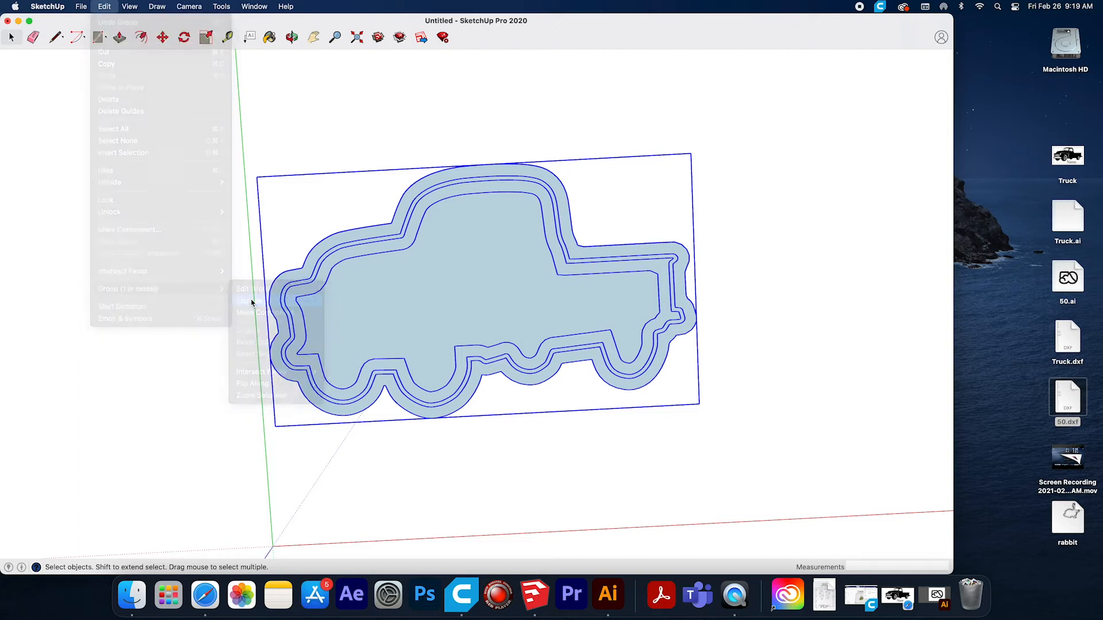
Group the still-selected truck geometry once more and explode the new group.
click(107, 11)
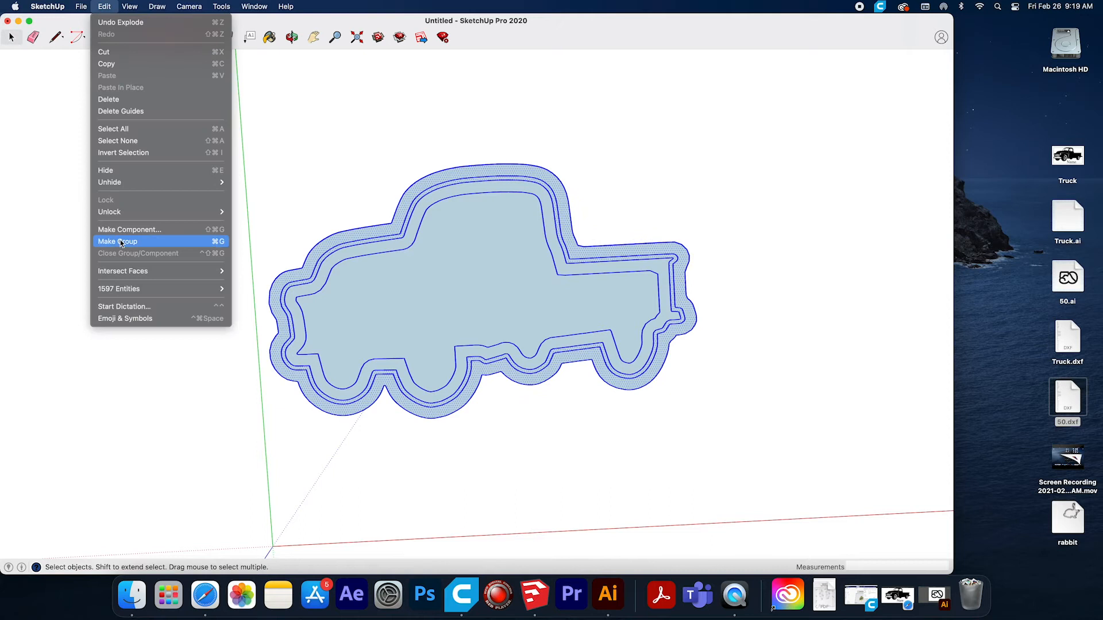
click(121, 241)
click(104, 7)
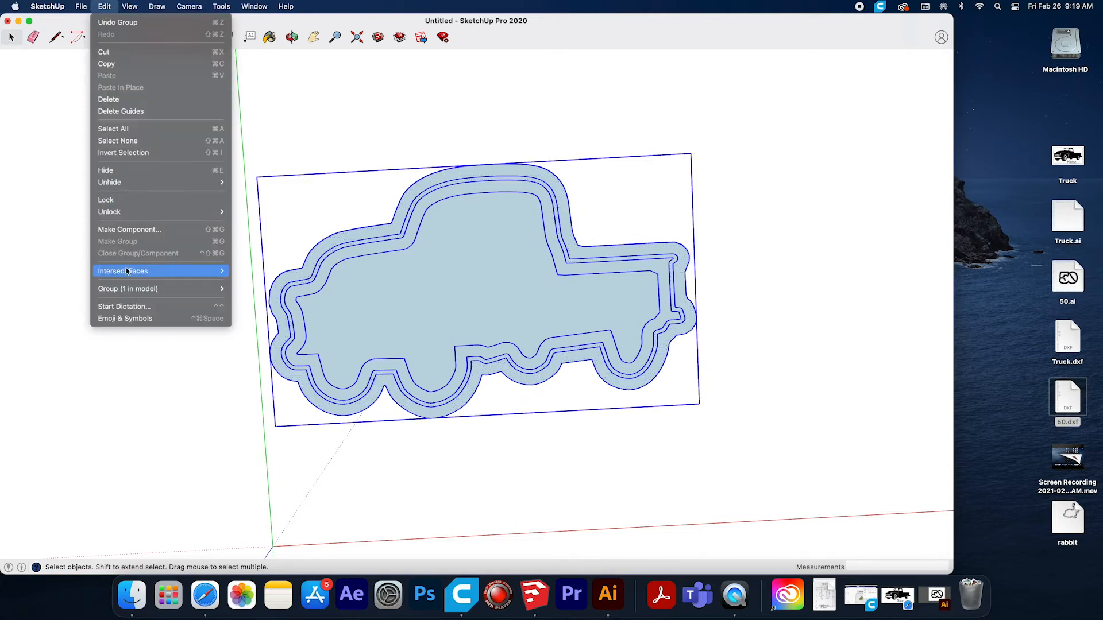
mouse_move(129, 292)
click(256, 301)
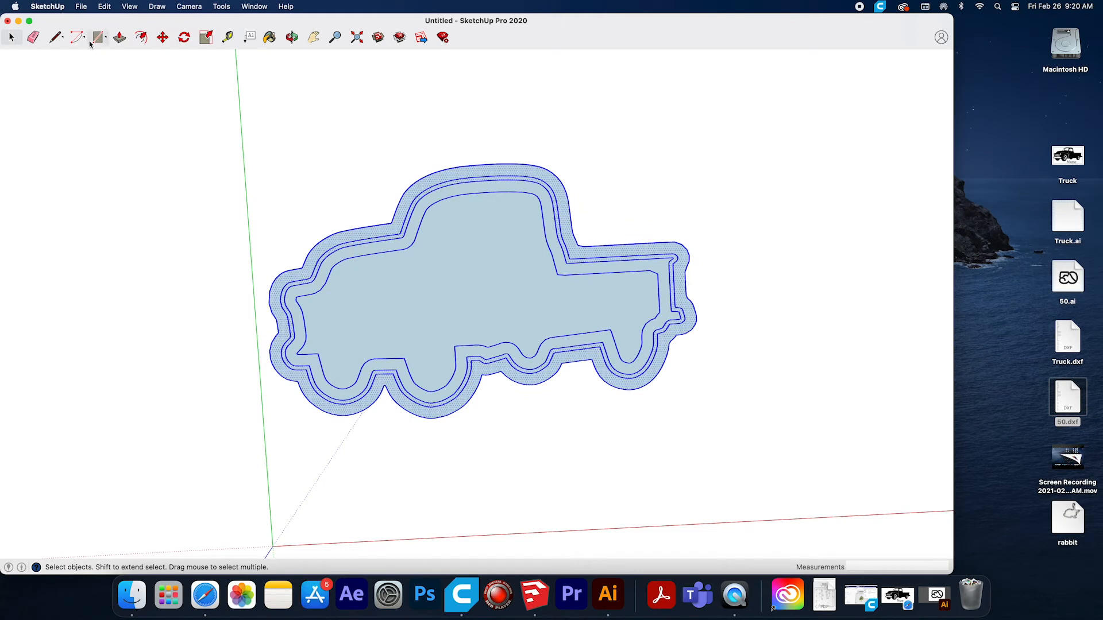
Select the entire truck geometry again, make a group from it and explode that group.
click(119, 37)
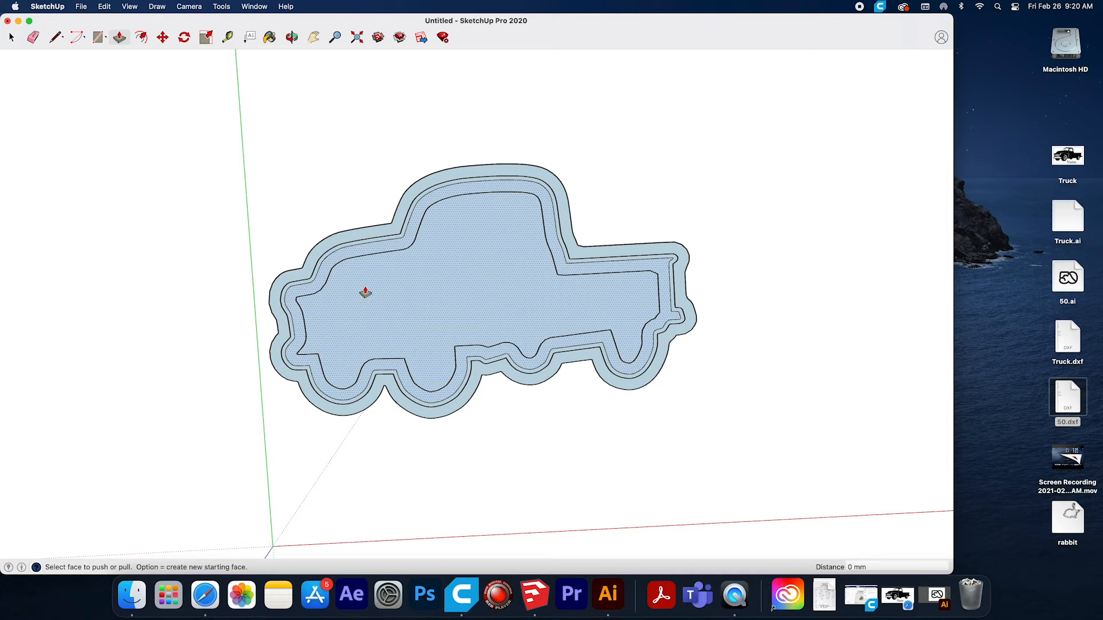
click(11, 37)
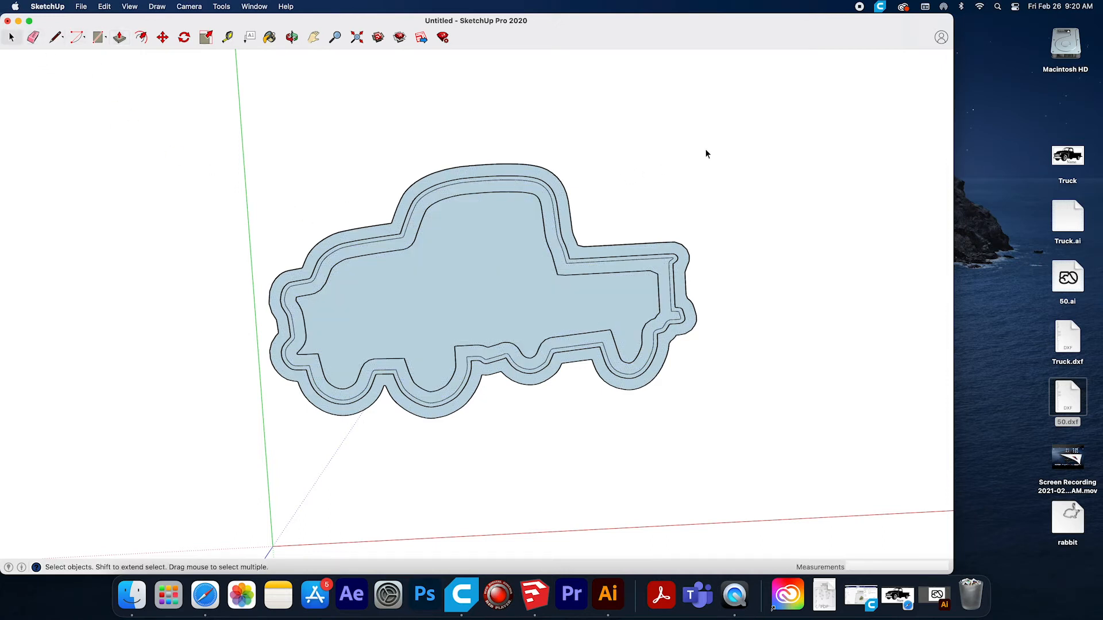
drag(721, 123, 200, 436)
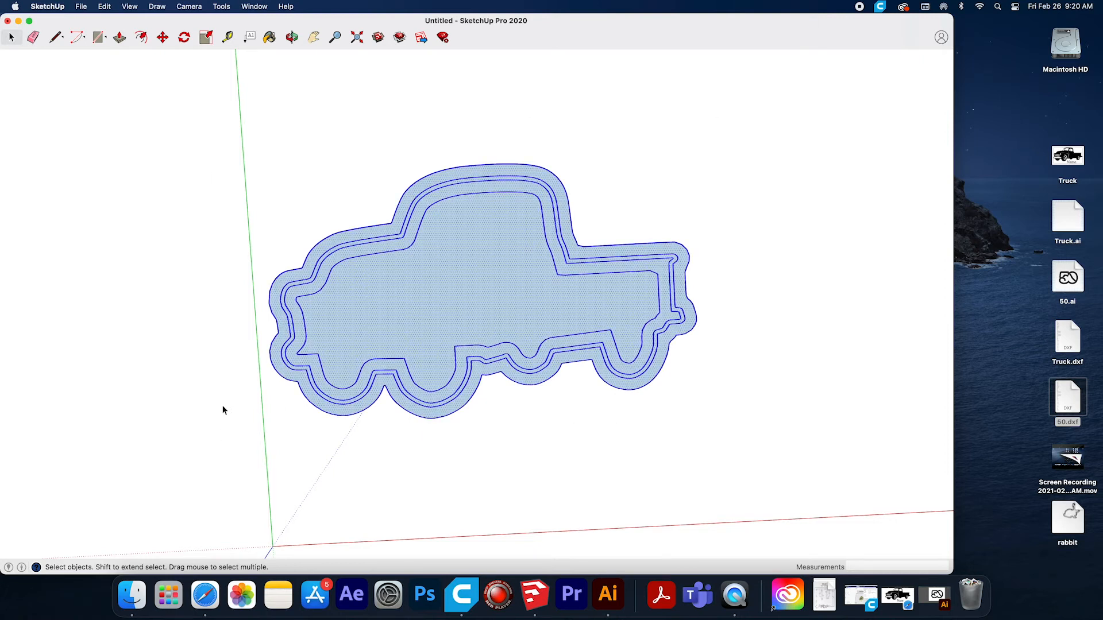
click(104, 6)
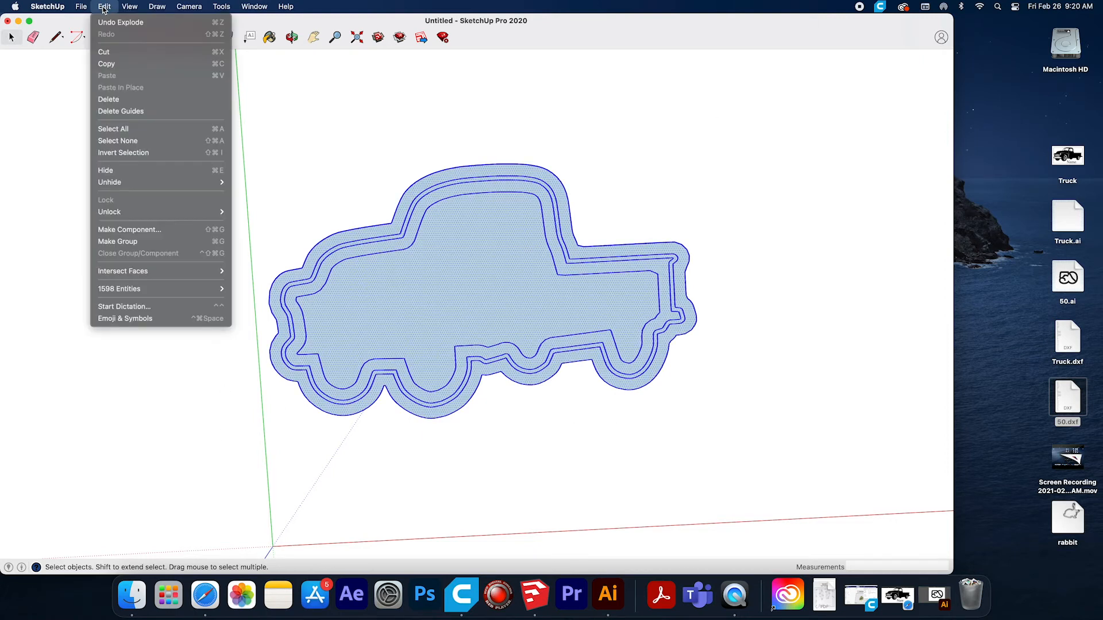
click(123, 242)
click(104, 7)
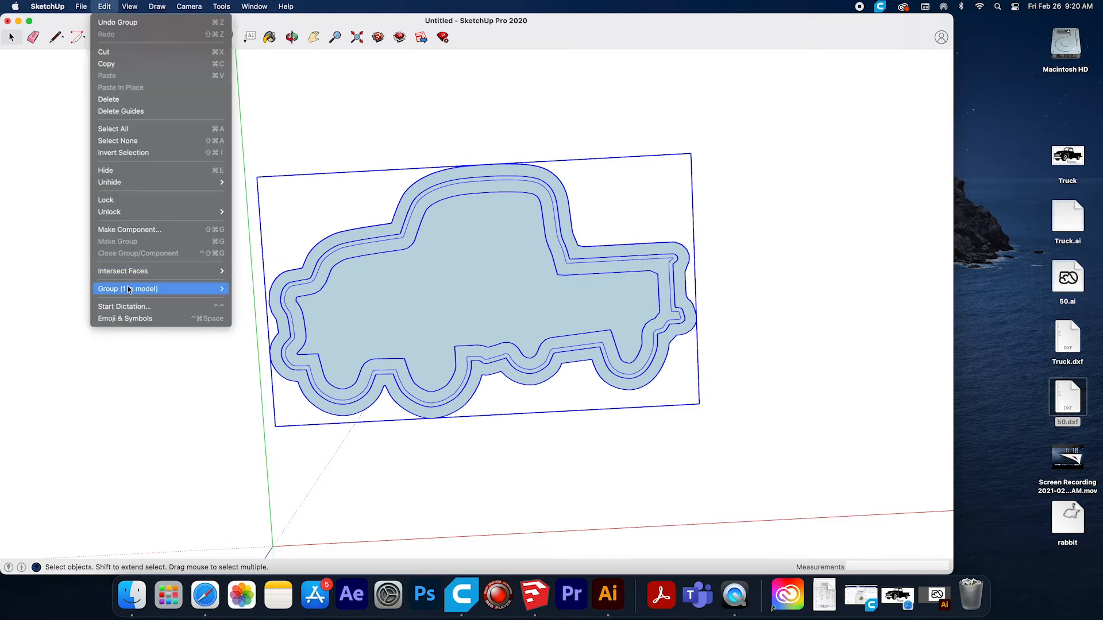
mouse_move(128, 289)
click(250, 302)
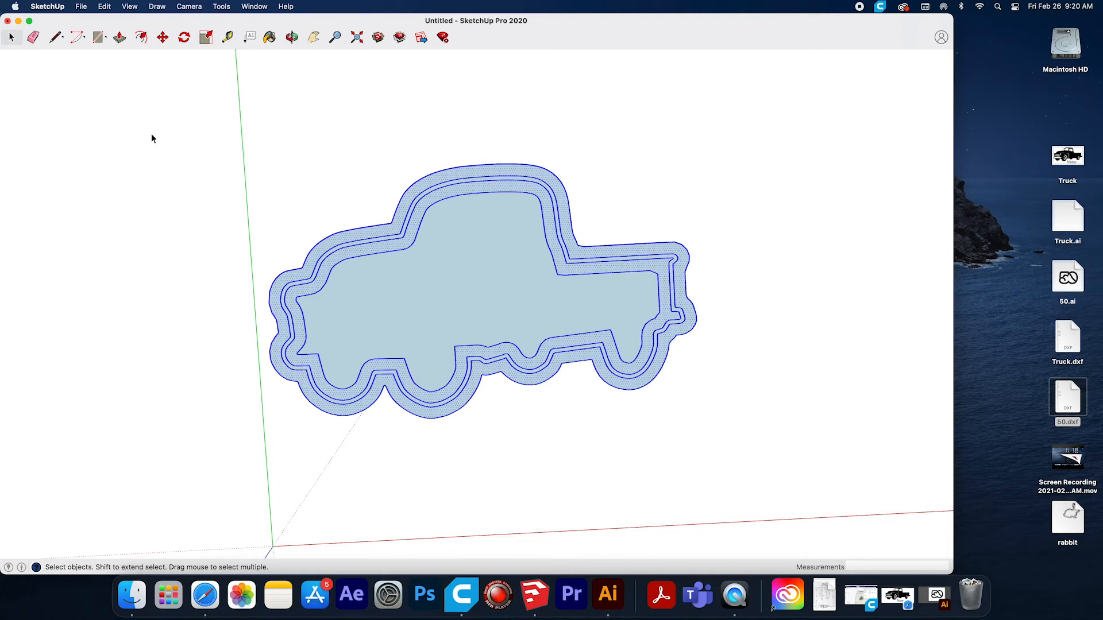
Delete the large face inside the truck's innermost outline, leaving only the rings around it.
click(119, 38)
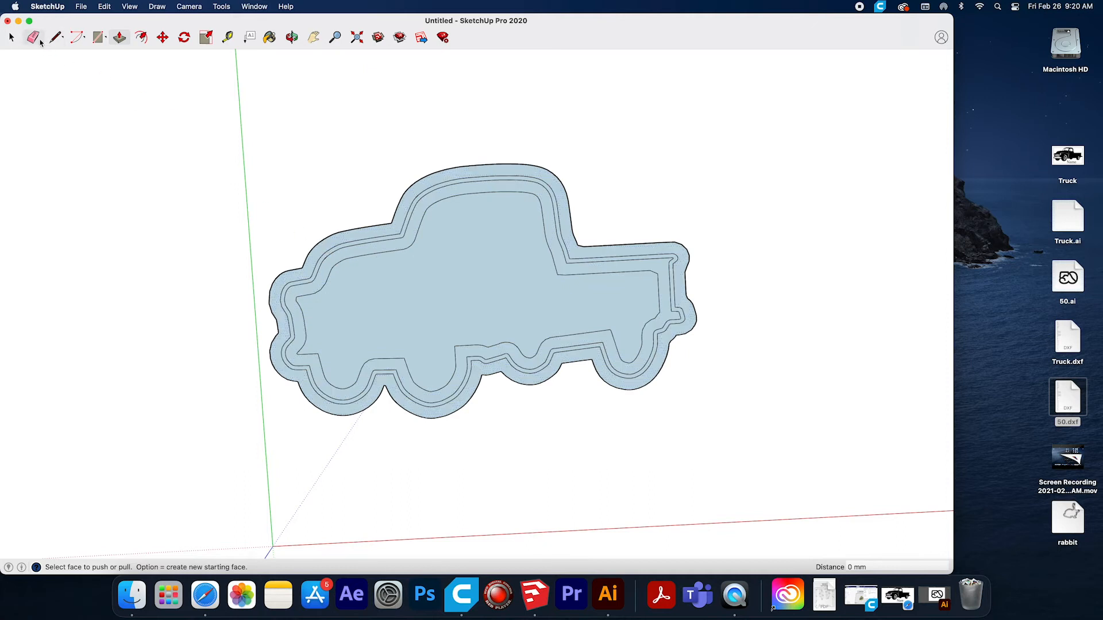
click(12, 37)
click(410, 307)
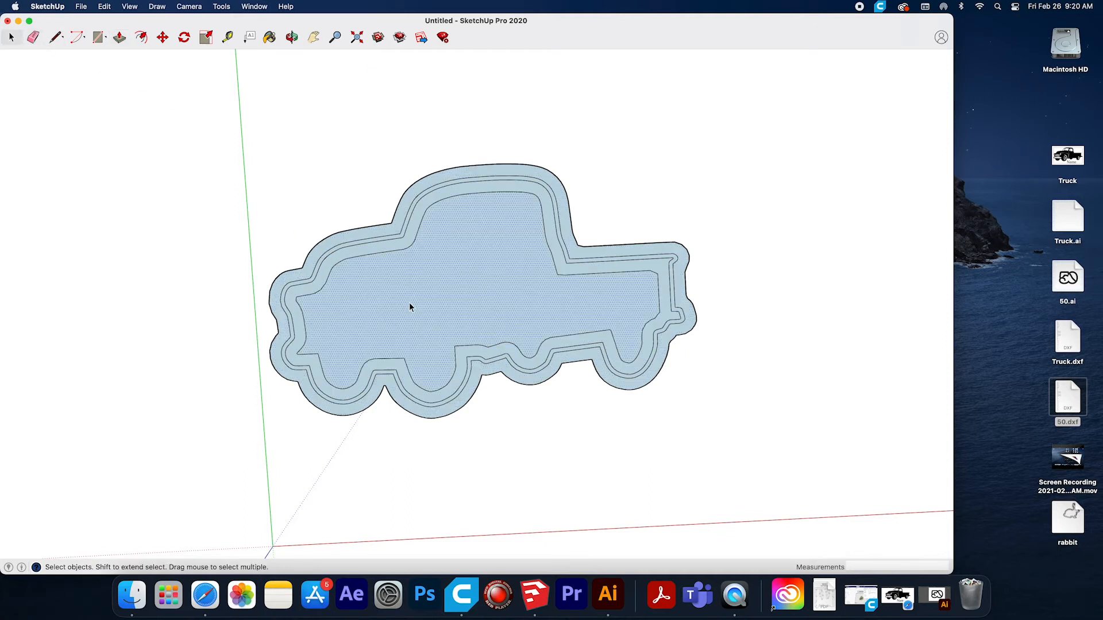
key(Delete)
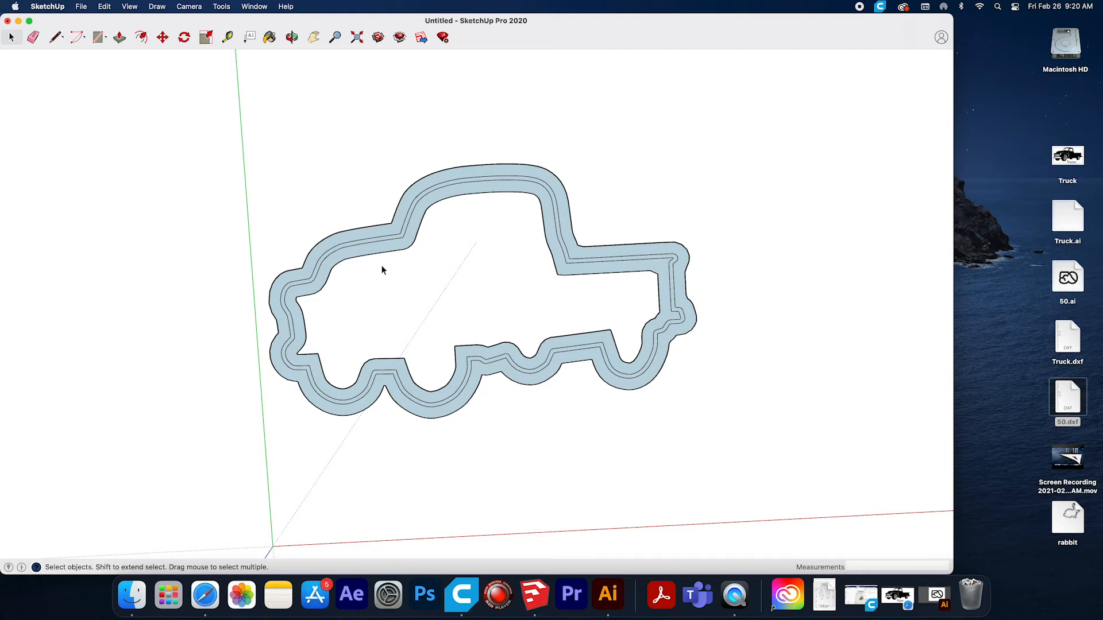
Draw a 2 mm vertical line up from the corner of the innermost outline near the truck's front wheel arch.
click(292, 38)
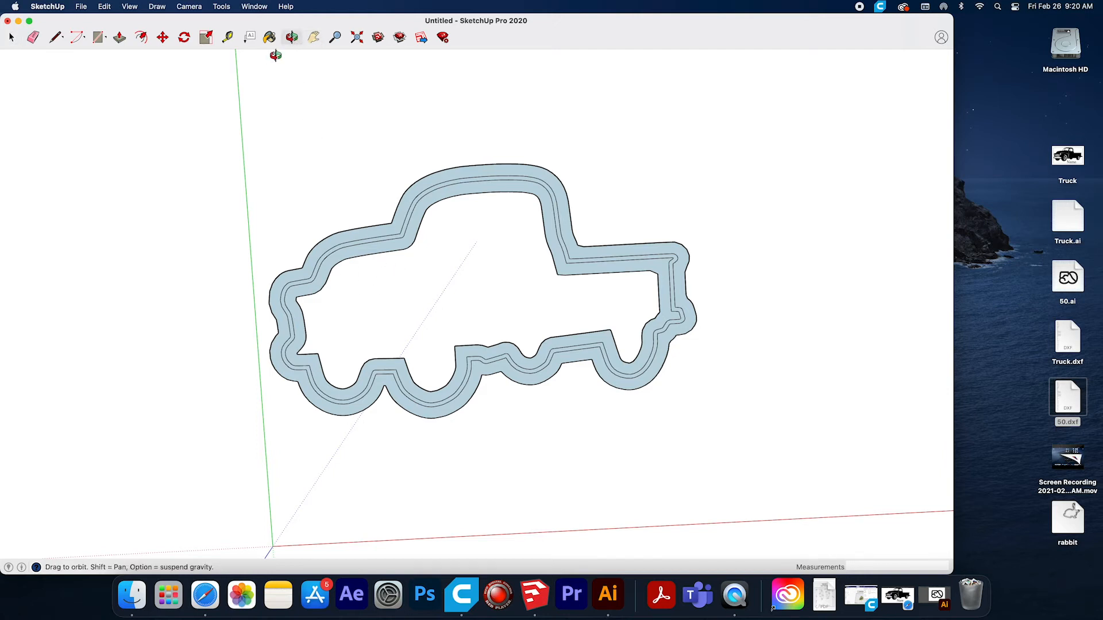
drag(406, 431, 396, 293)
scroll(352, 344, up, 10)
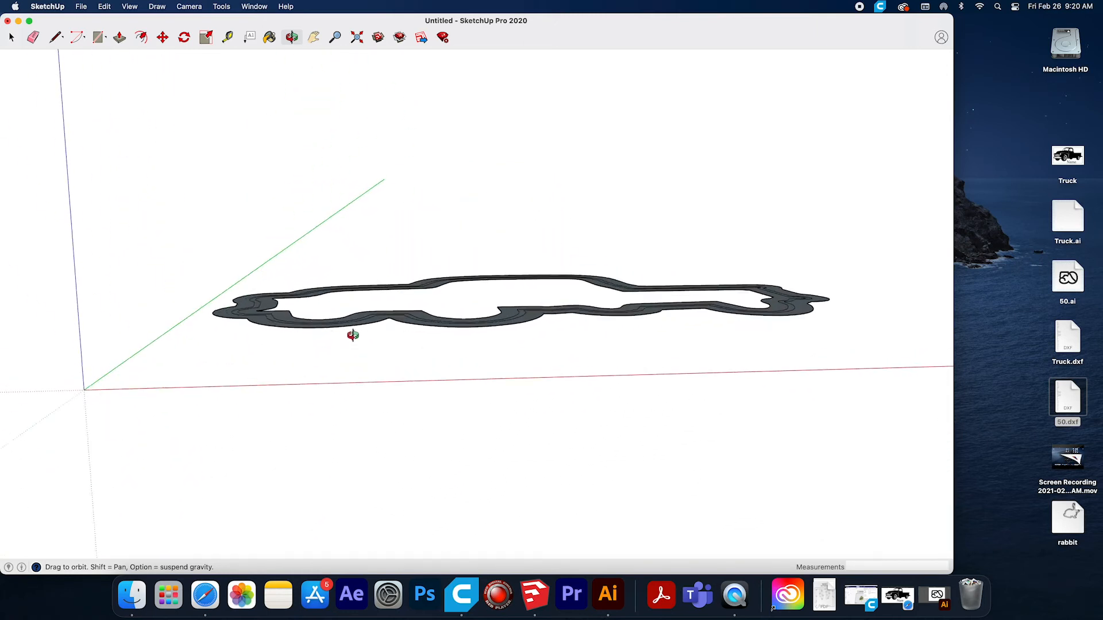
drag(291, 344, 408, 375)
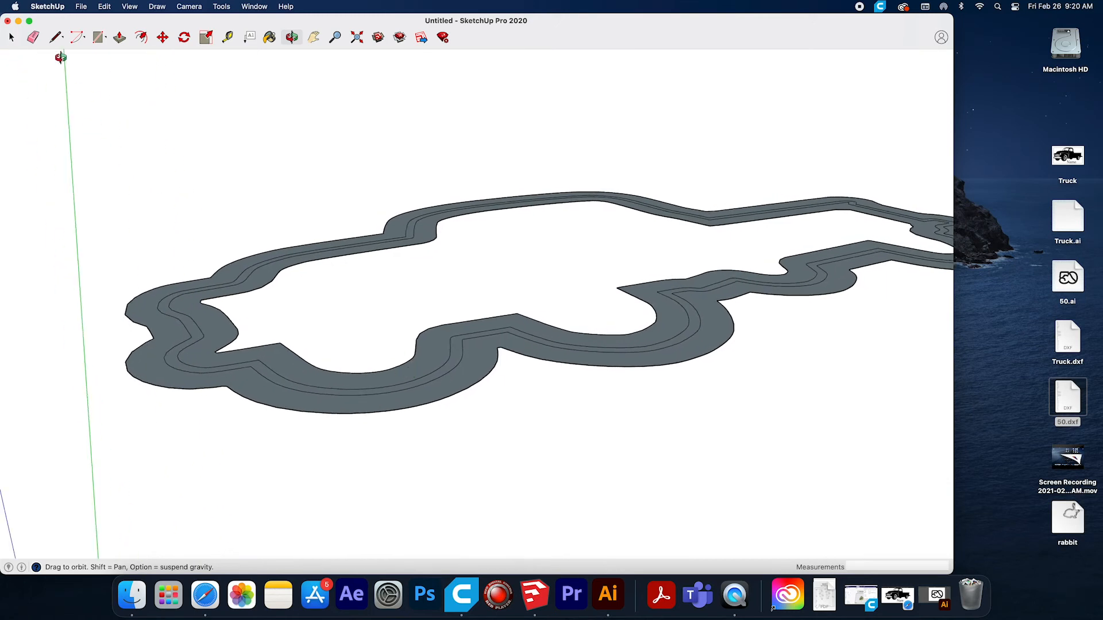
click(56, 37)
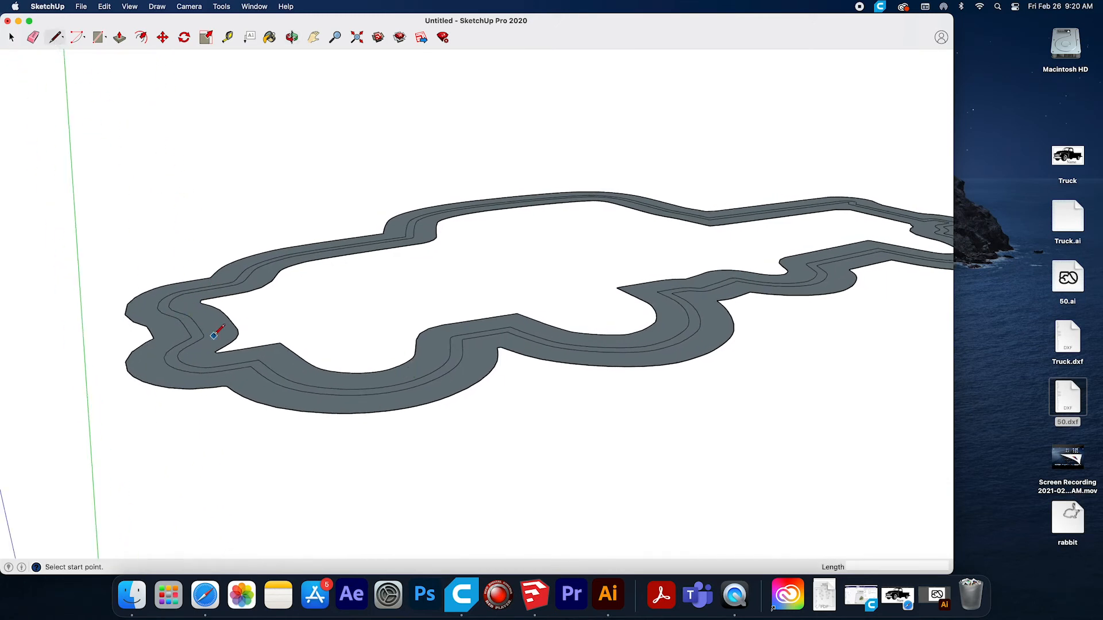
scroll(220, 359, down, 5)
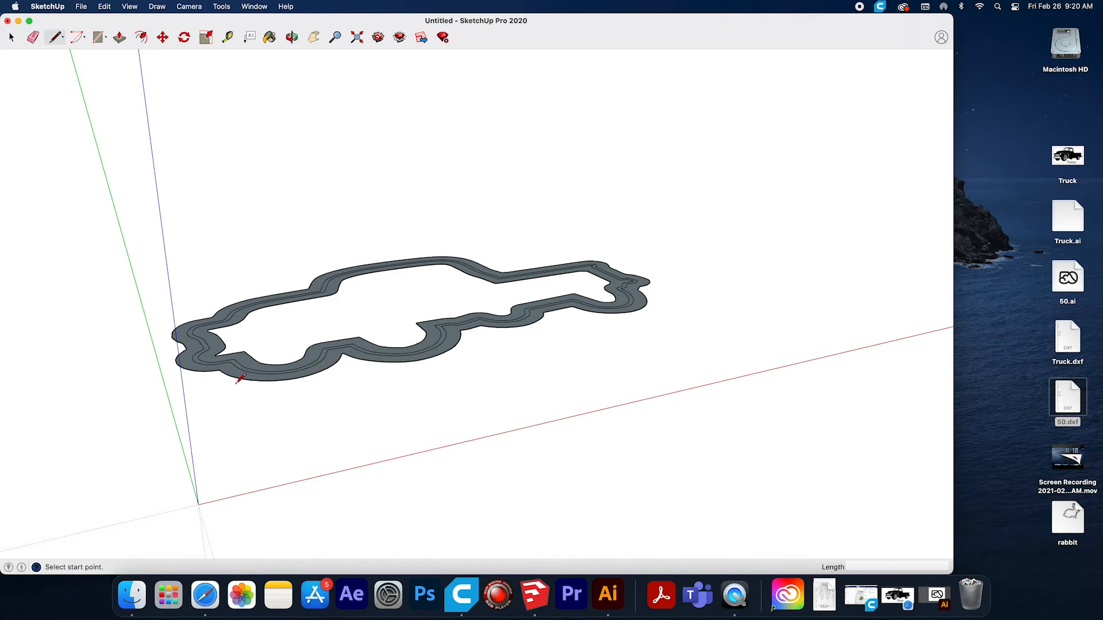
click(291, 38)
drag(213, 439, 164, 402)
scroll(212, 387, up, 3)
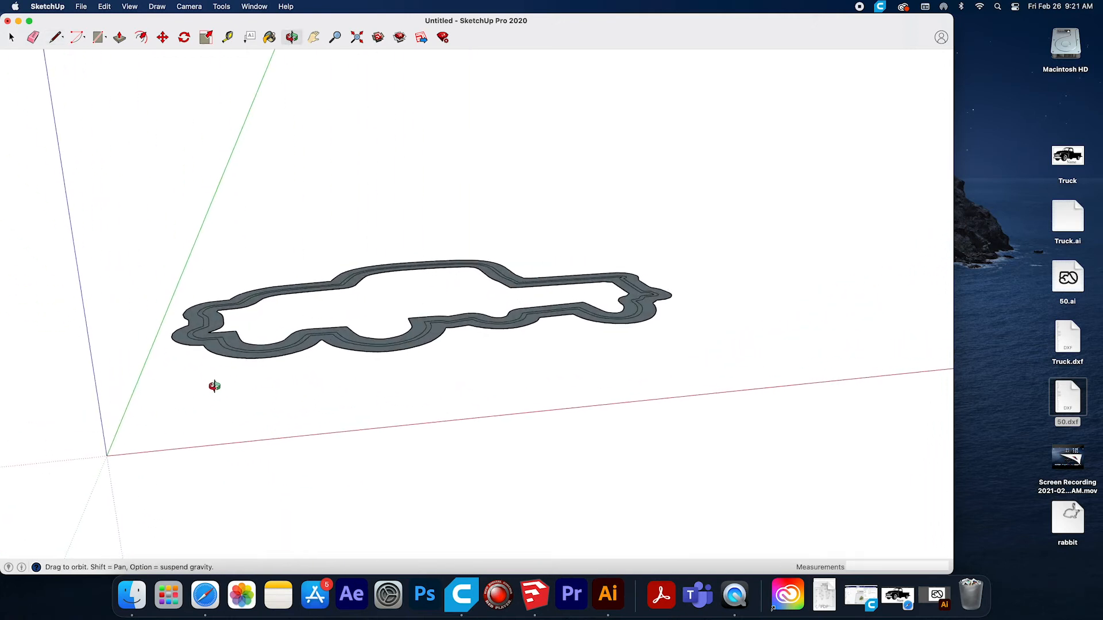
scroll(207, 352, up, 3)
click(57, 38)
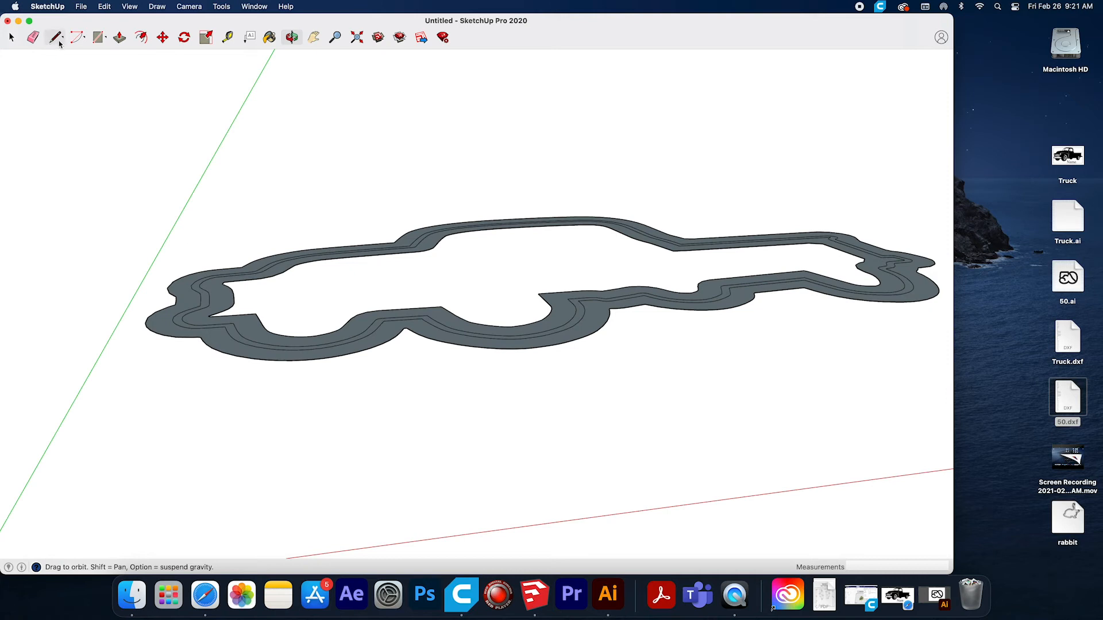
click(256, 313)
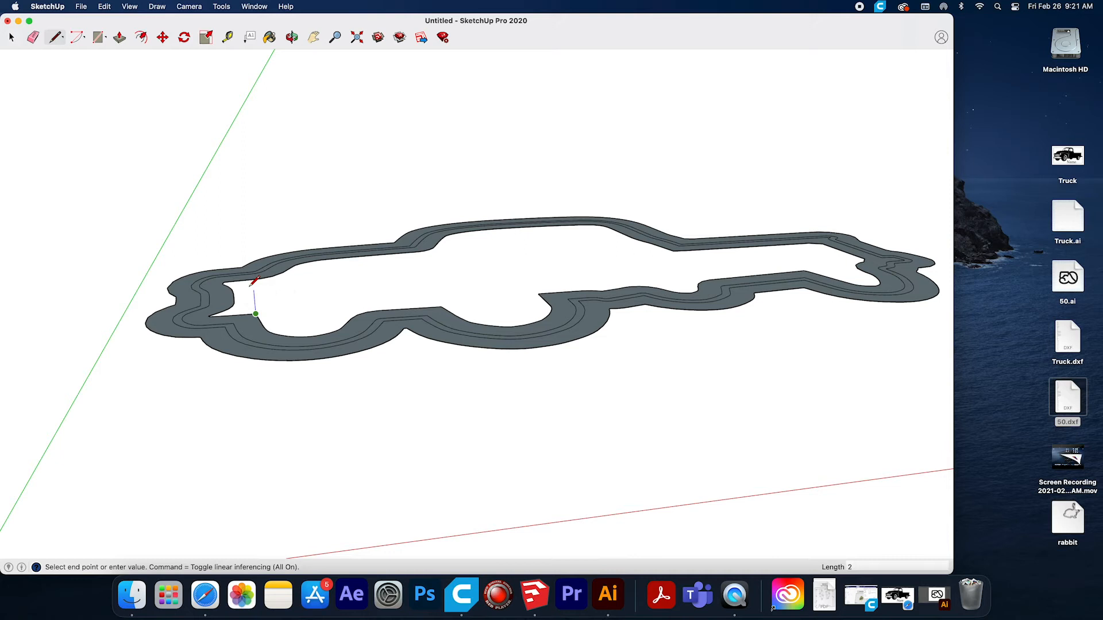
key(Return)
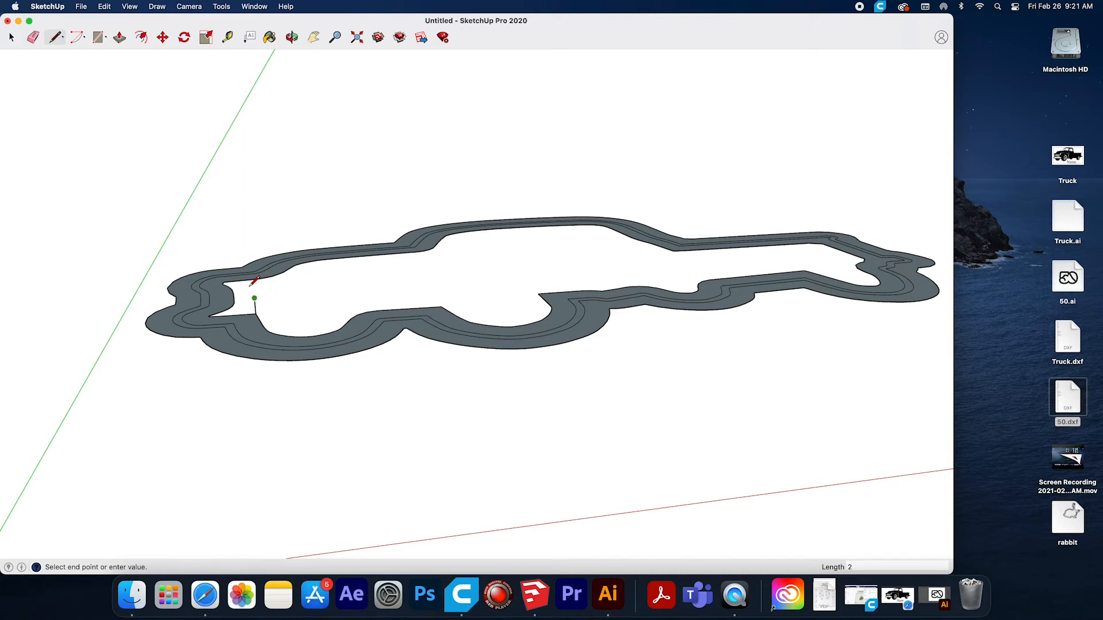
key(Escape)
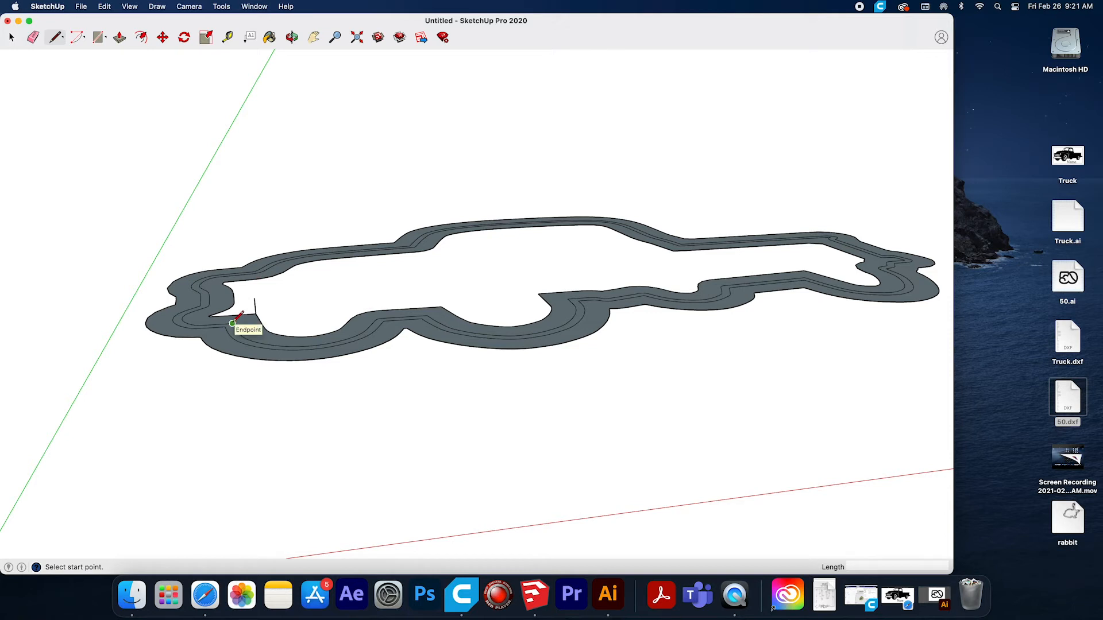
Draw a 16 mm vertical line up from the middle outline near the front wheel and a short vertical line on the outer outline.
click(232, 324)
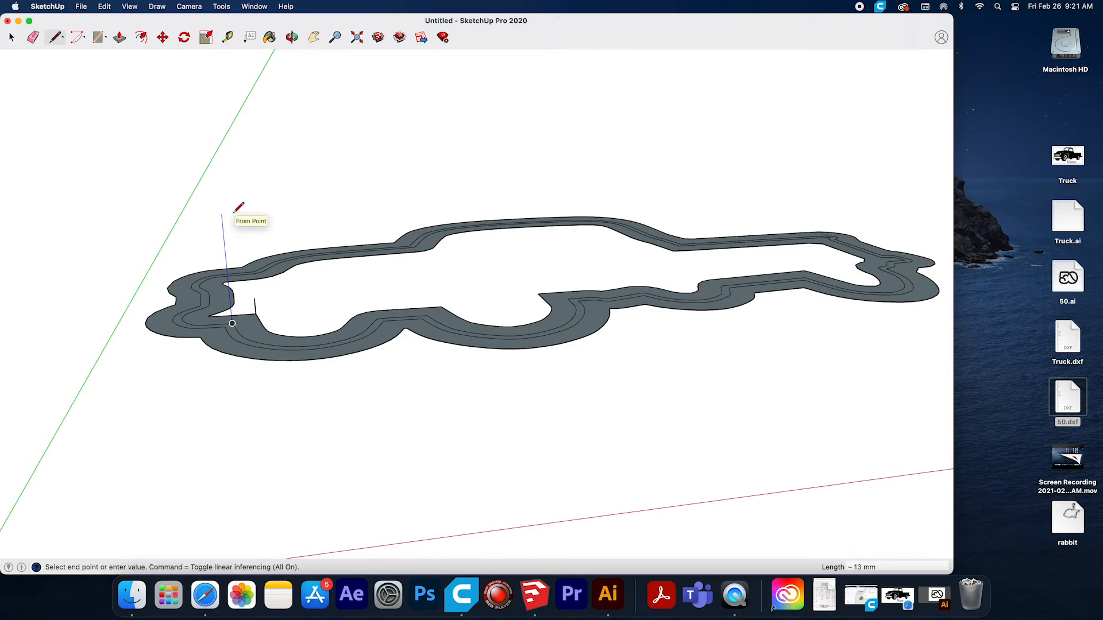
text(16)
key(Return)
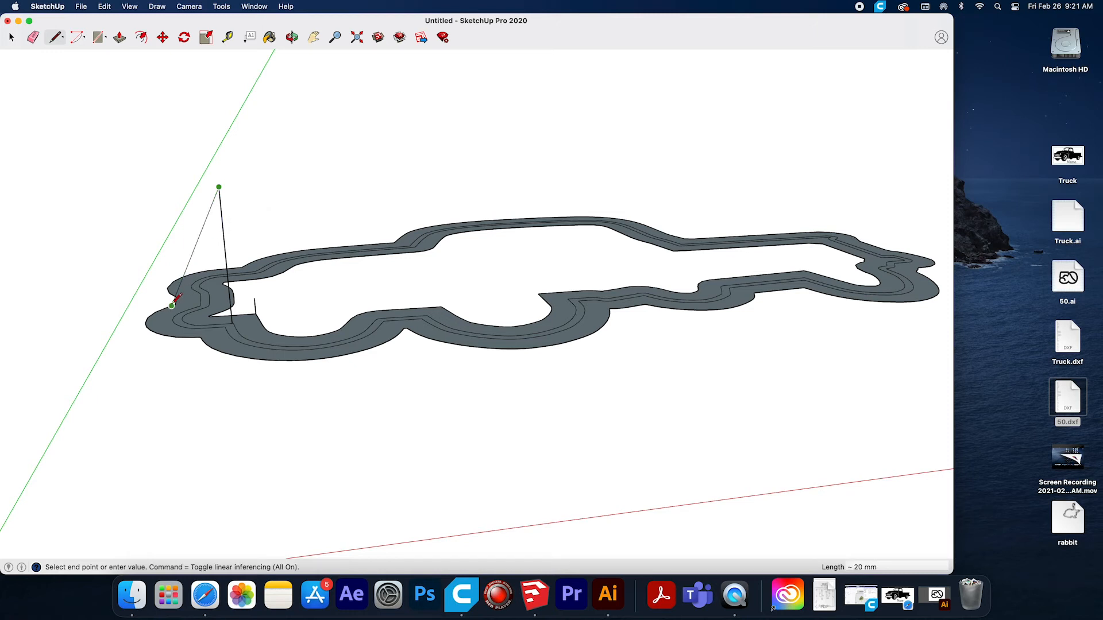
key(Escape)
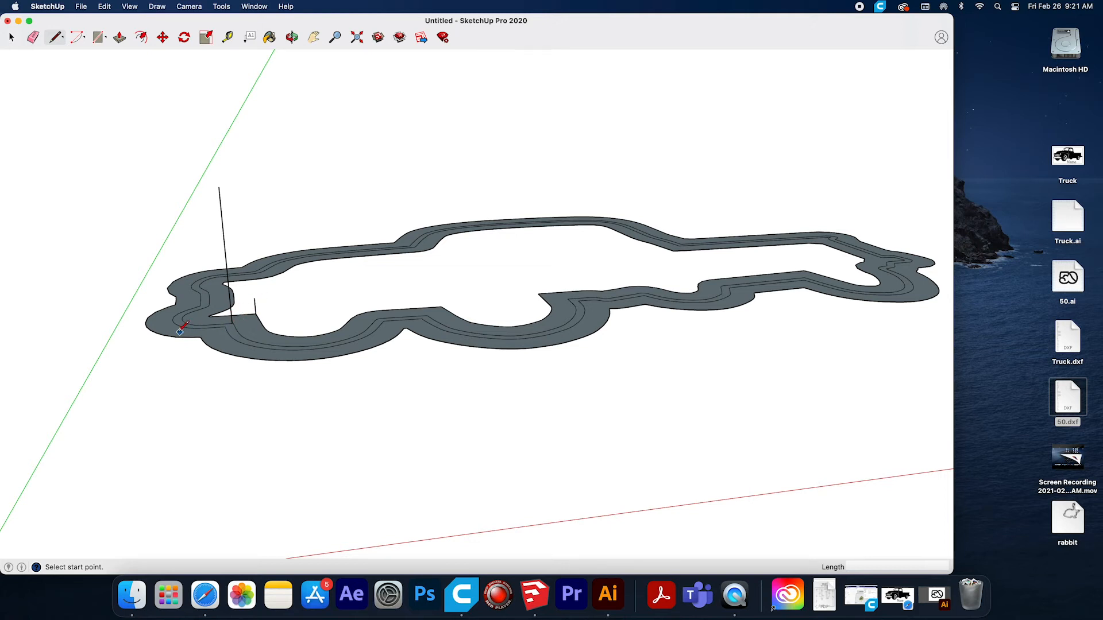
click(150, 329)
Push/Pull the wide outer ring of the truck up 2 mm.
click(121, 39)
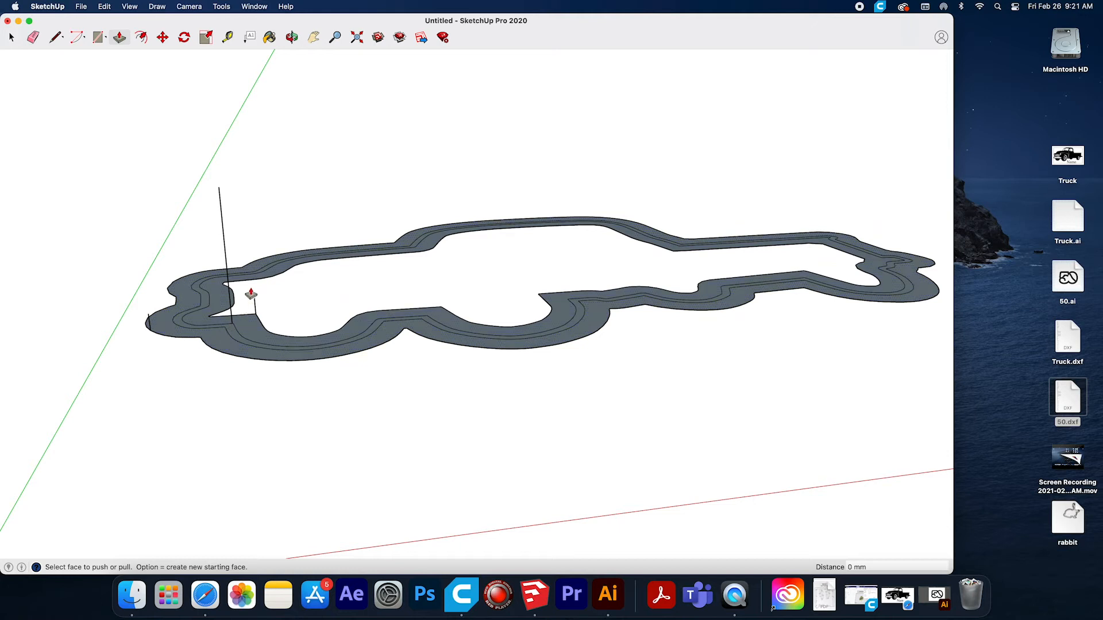
click(215, 343)
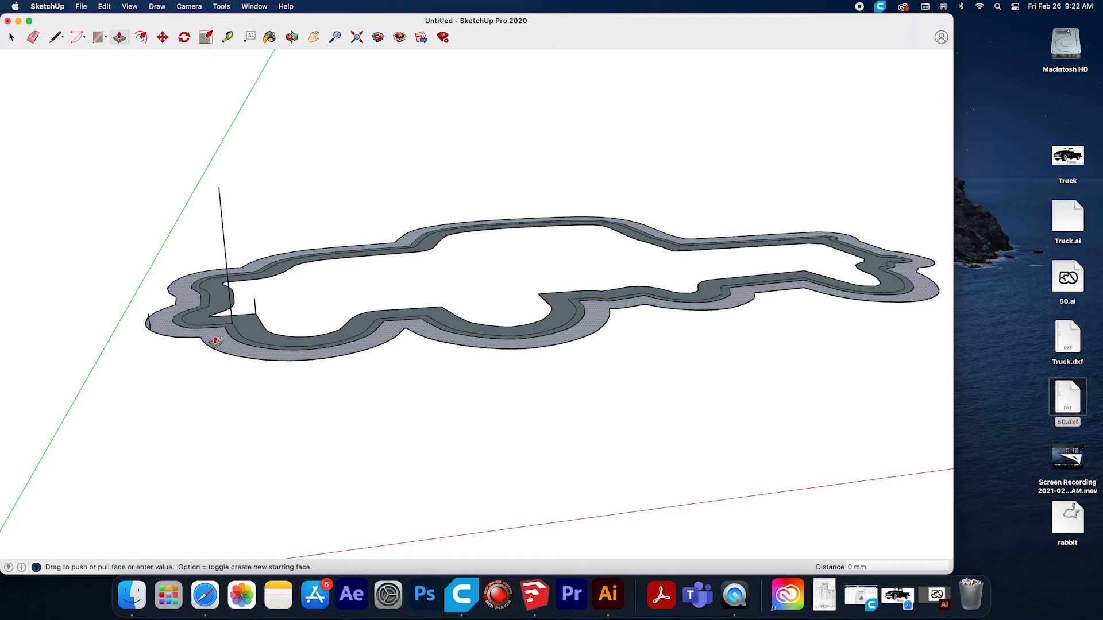
click(216, 331)
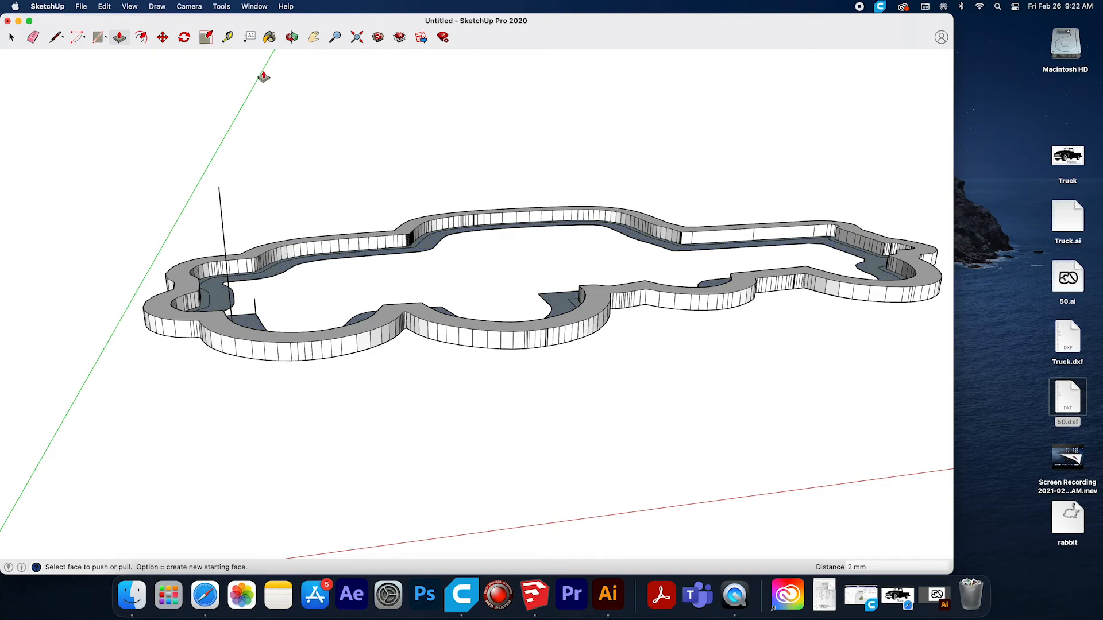
Try to pull the narrow middle ring up 16 mm, inspect the wall from the side and undo the pull.
click(292, 36)
drag(191, 279, 201, 433)
click(120, 37)
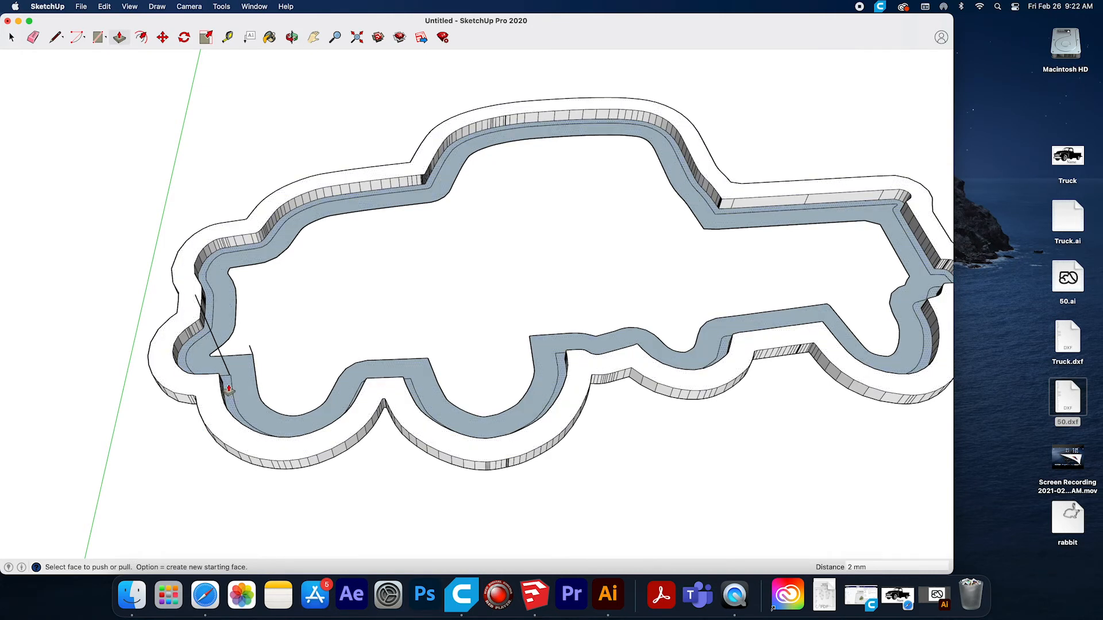
drag(229, 391, 199, 311)
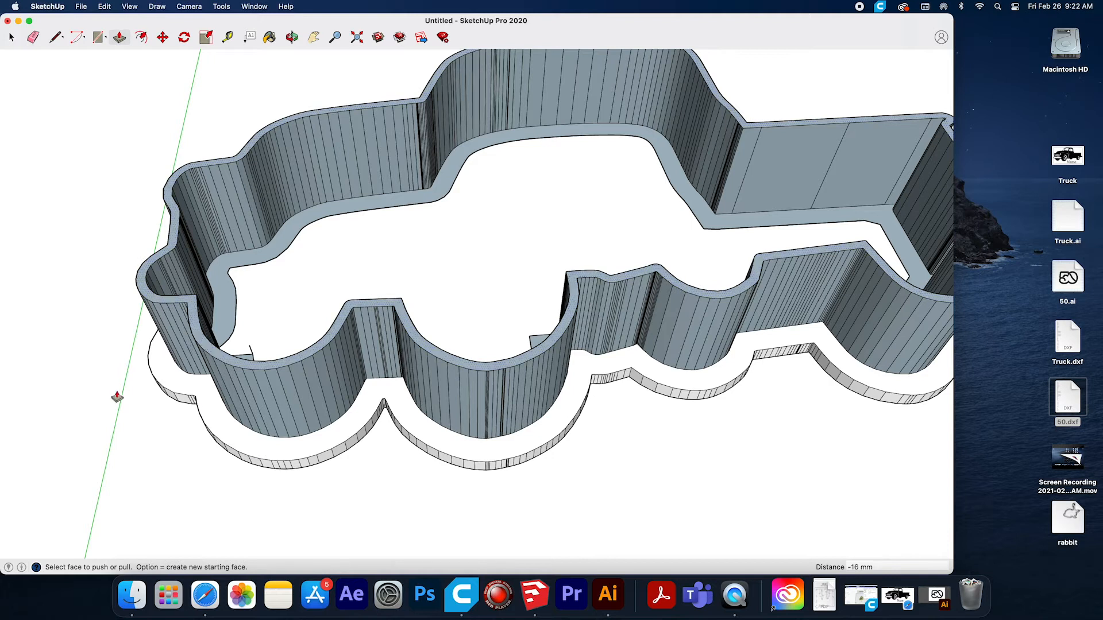
click(291, 37)
drag(291, 118, 570, 85)
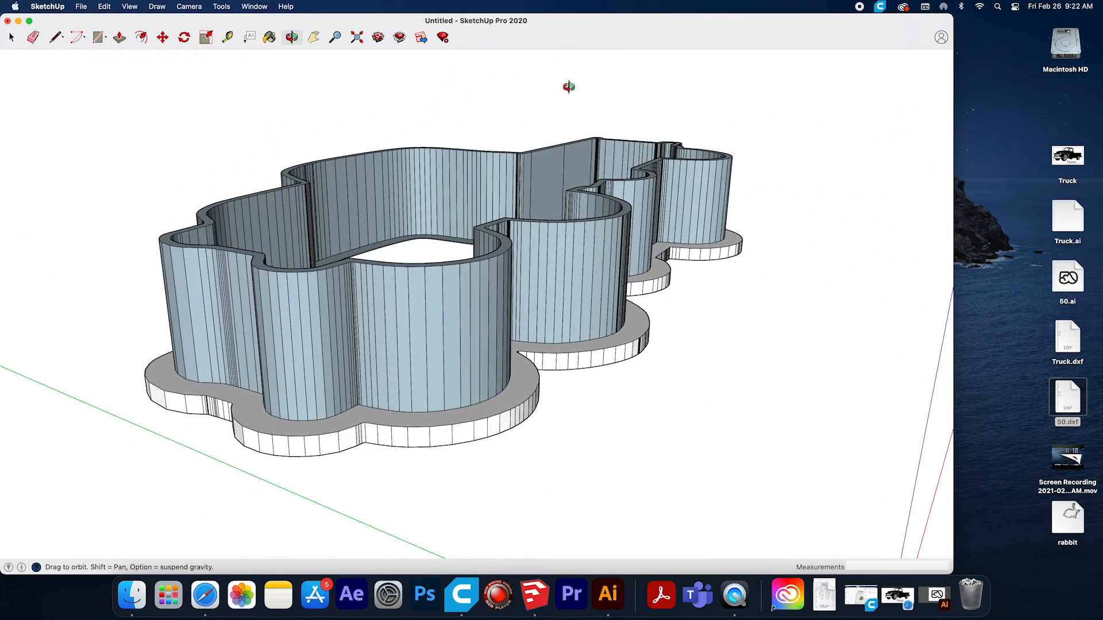
key(super+z)
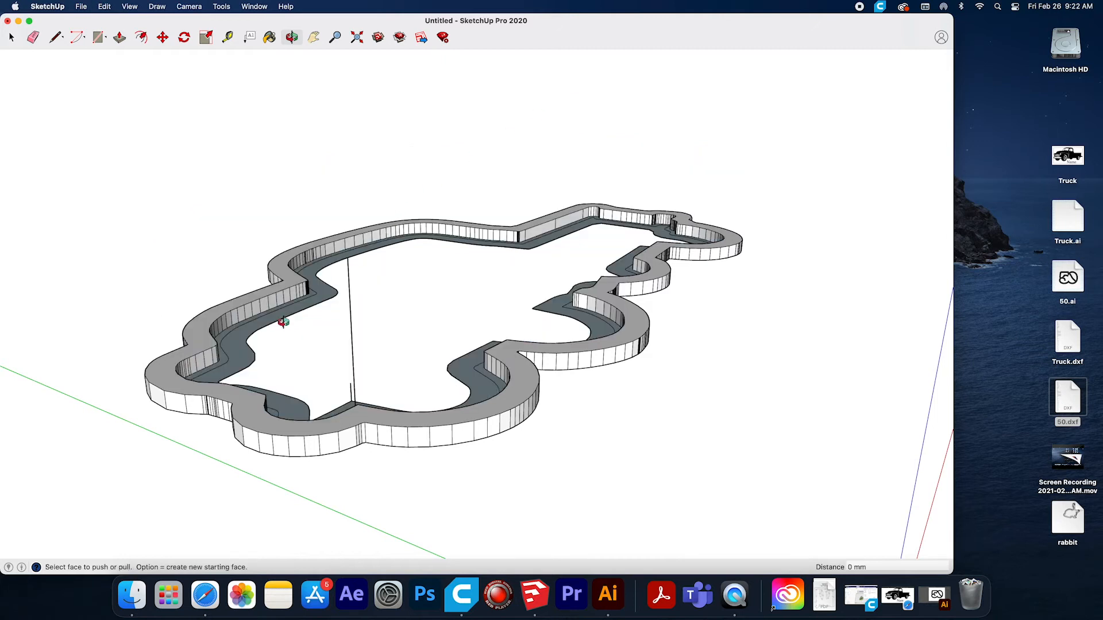
Push/Pull the narrow middle ring up 16 mm to form the truck-shaped cutter wall.
middle_drag(381, 313, 250, 240)
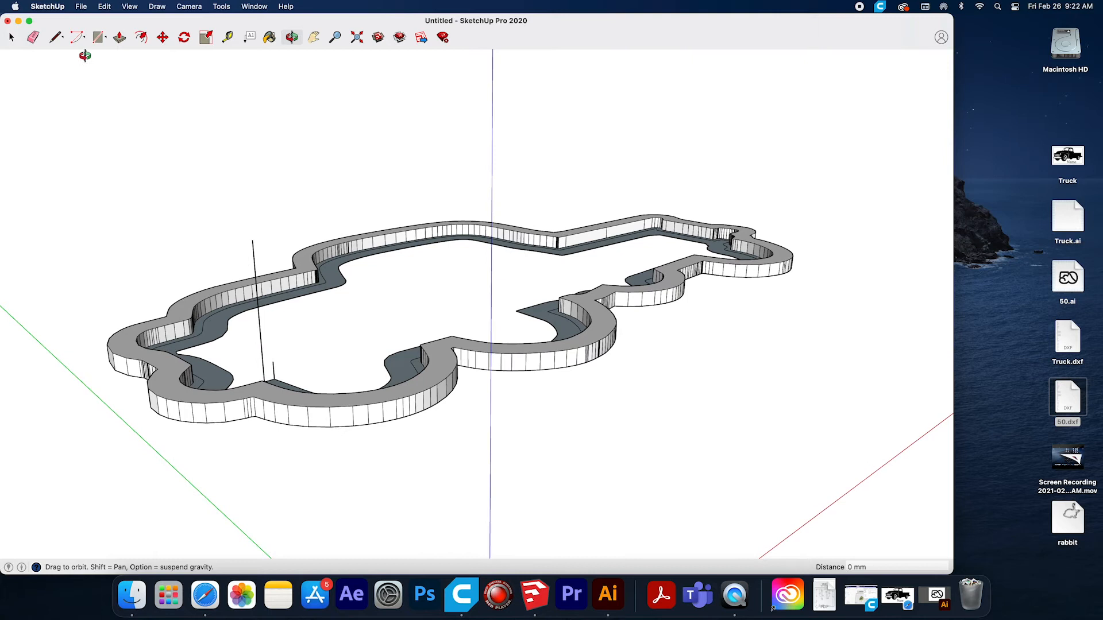
click(121, 39)
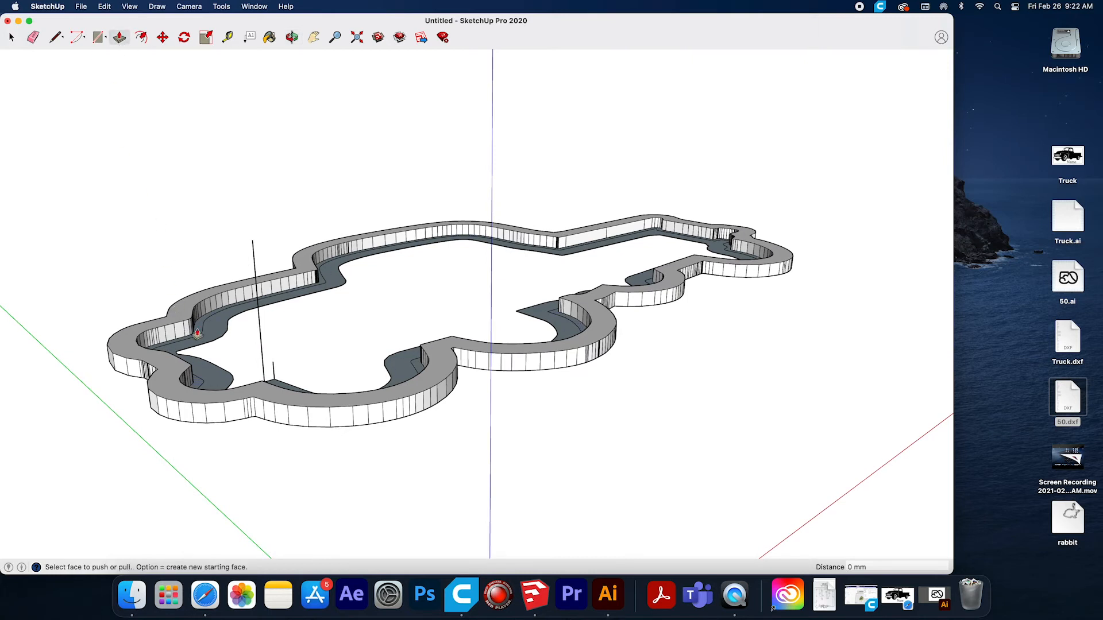
drag(199, 333, 205, 209)
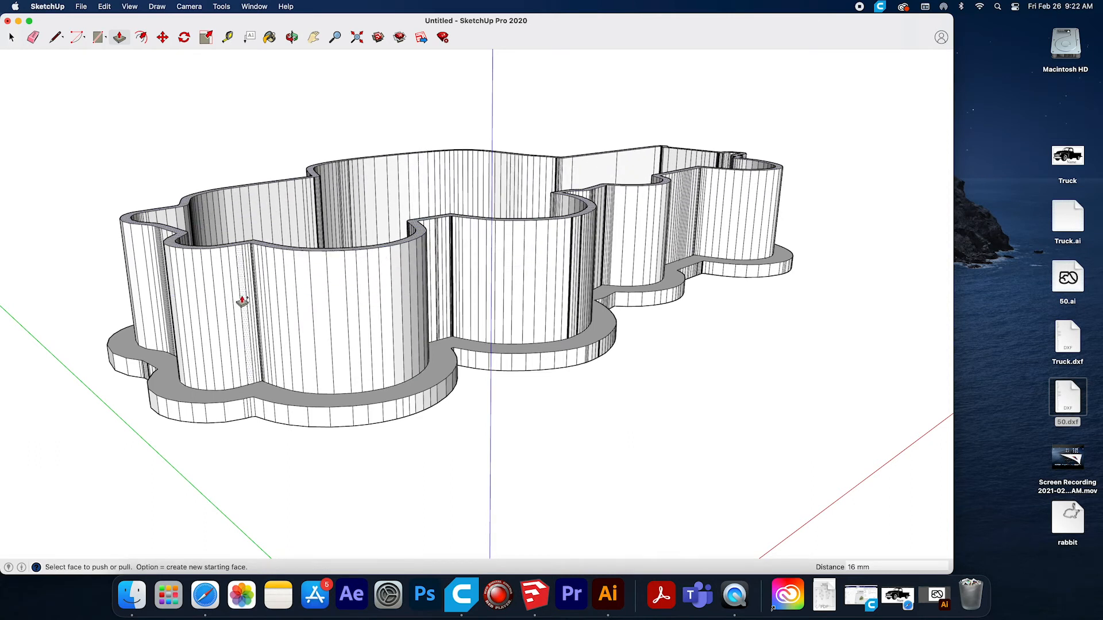
Push/Pull the inner ring at the base of the truck cutter up 2 mm.
click(292, 38)
drag(286, 111, 126, 336)
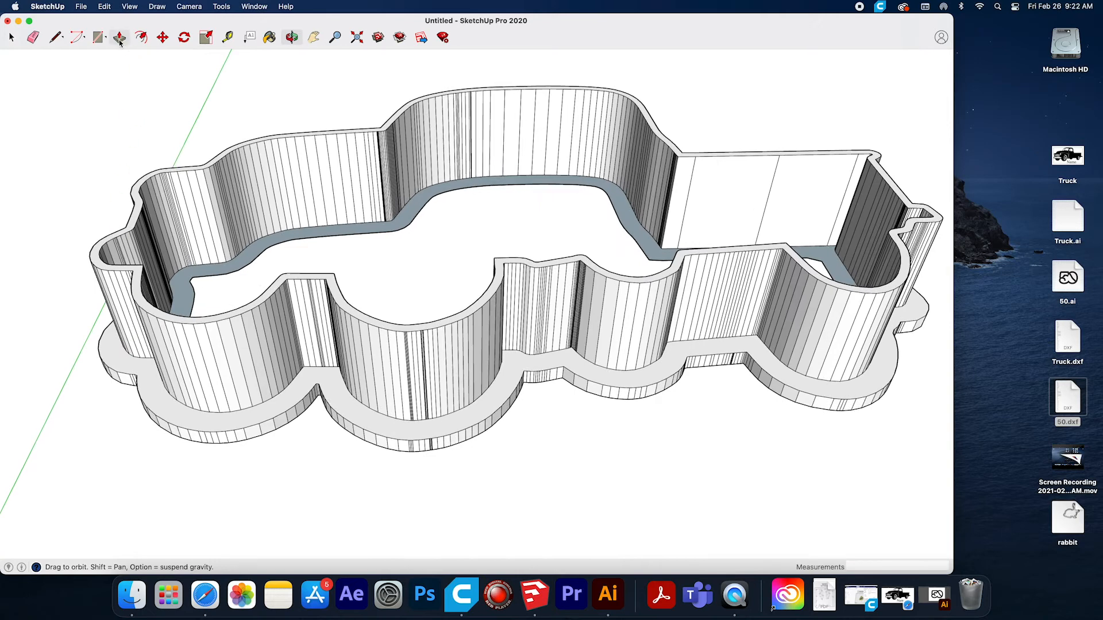
drag(417, 307, 238, 332)
drag(622, 266, 461, 257)
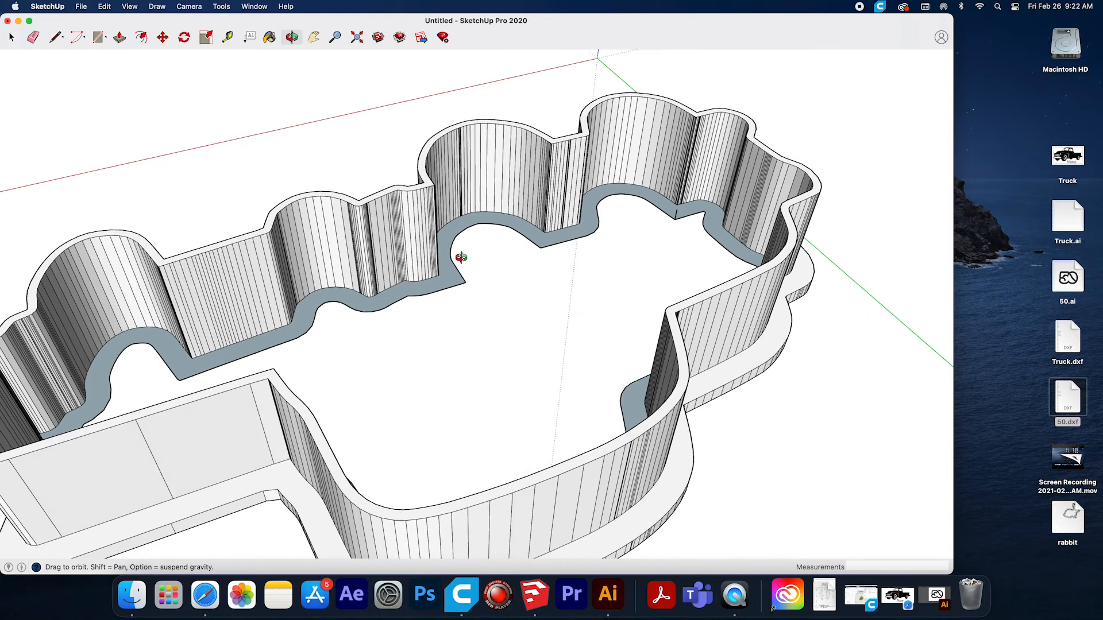
click(115, 41)
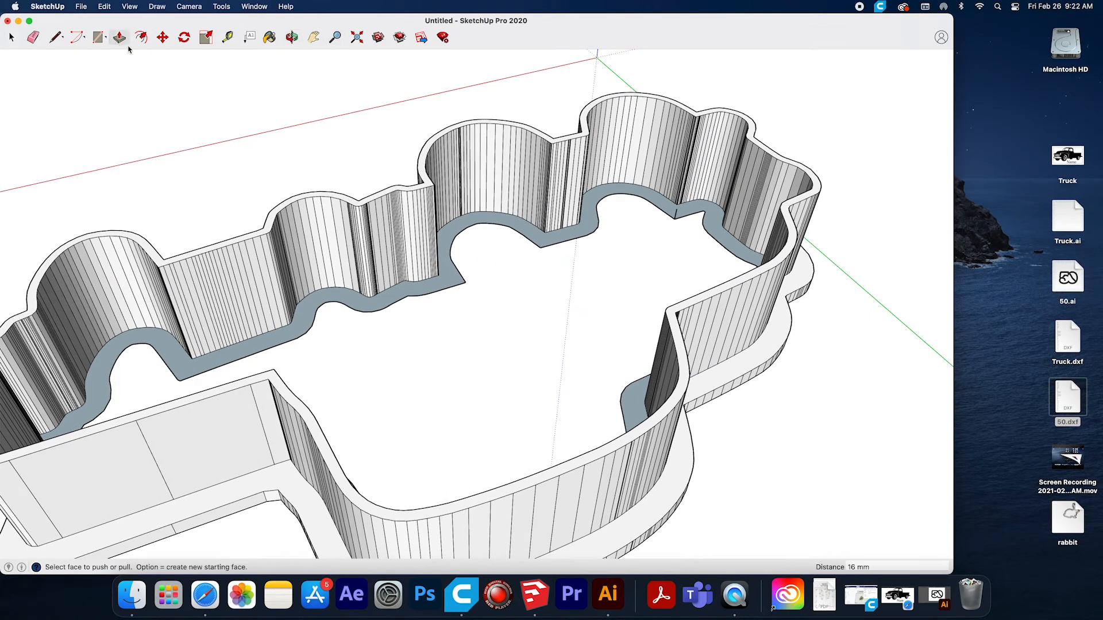
click(663, 210)
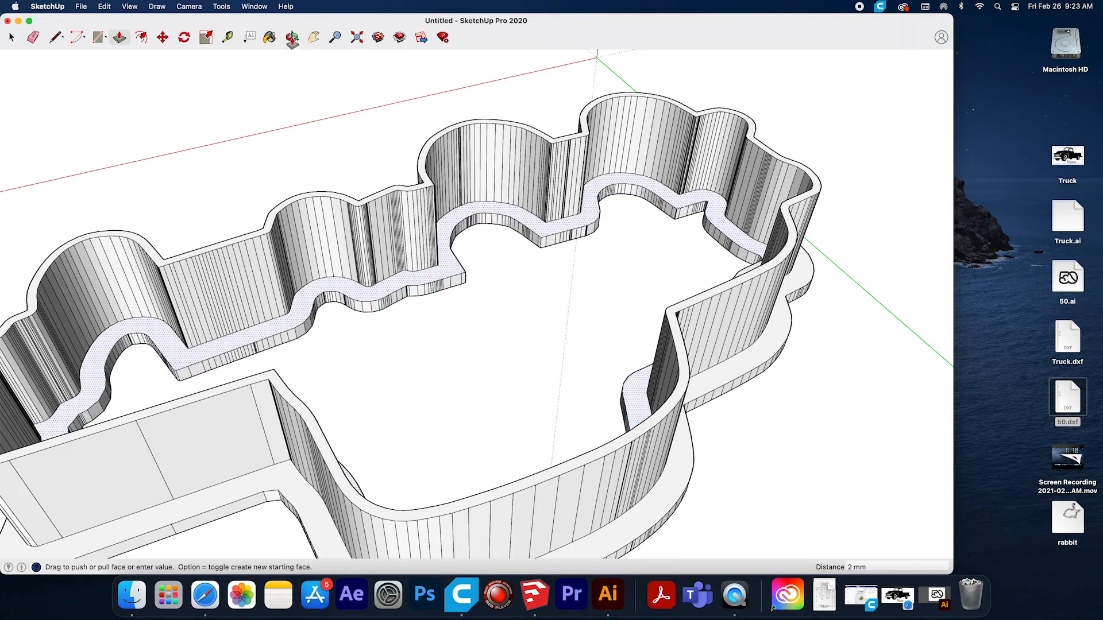
Erase the outlines separating the three rings on the underside of the truck cutter, leaving one continuous flat face.
click(292, 38)
drag(345, 175, 461, 152)
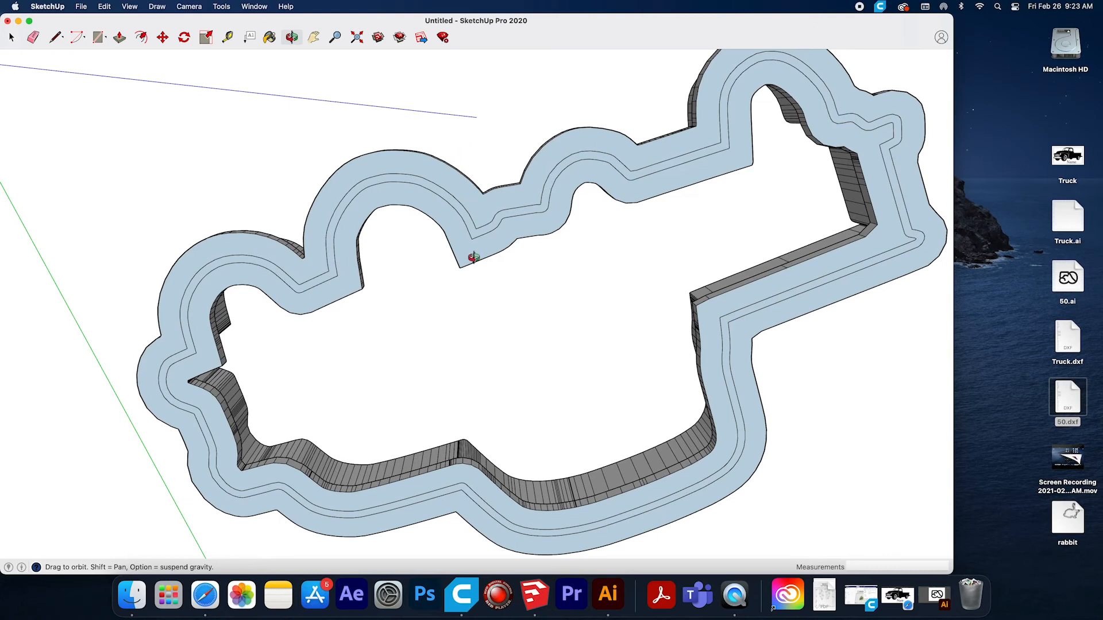
scroll(515, 321, down, 5)
click(33, 38)
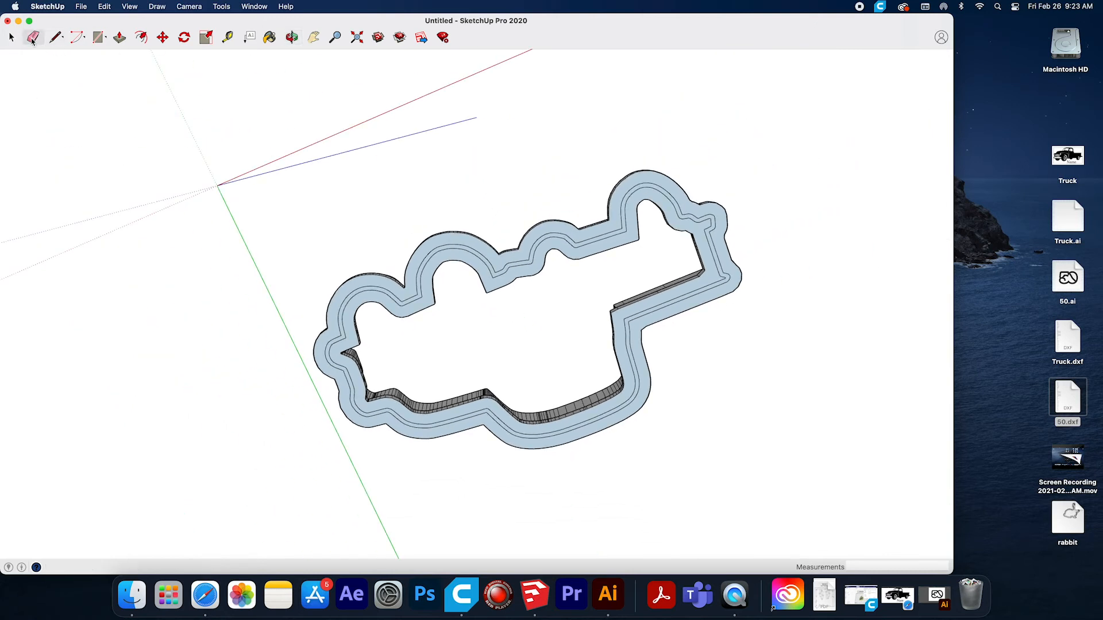
mouse_move(534, 259)
mouse_down()
mouse_move(547, 236)
mouse_move(580, 239)
mouse_move(557, 228)
mouse_move(625, 225)
mouse_move(628, 197)
mouse_move(627, 207)
mouse_move(649, 191)
mouse_up()
drag(682, 212, 696, 221)
drag(708, 216, 704, 230)
mouse_move(710, 245)
mouse_down()
mouse_move(708, 284)
mouse_move(546, 439)
mouse_move(371, 410)
mouse_move(425, 286)
mouse_move(731, 273)
mouse_move(631, 322)
mouse_move(726, 264)
mouse_move(636, 395)
mouse_move(477, 419)
mouse_move(346, 337)
mouse_move(349, 379)
mouse_move(382, 289)
mouse_move(418, 298)
mouse_move(418, 271)
mouse_up()
mouse_move(425, 260)
mouse_down()
mouse_move(485, 264)
mouse_move(439, 250)
mouse_up()
drag(498, 272, 527, 262)
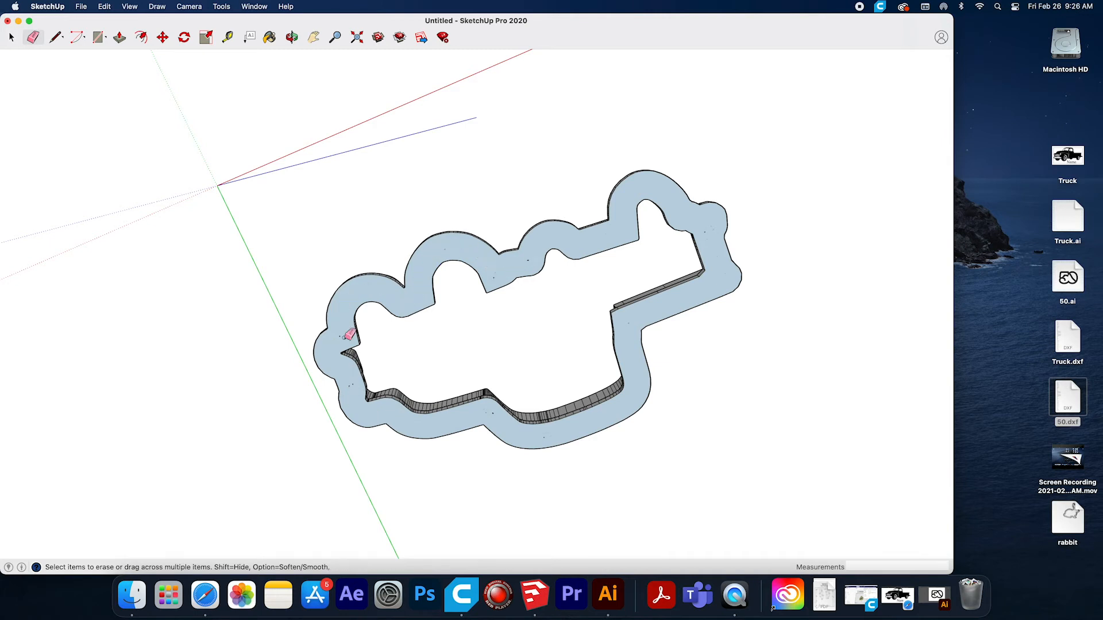
Export the truck cutter to the Desktop as an OBJ file named Truck_Cutter.
click(290, 37)
drag(477, 301, 327, 195)
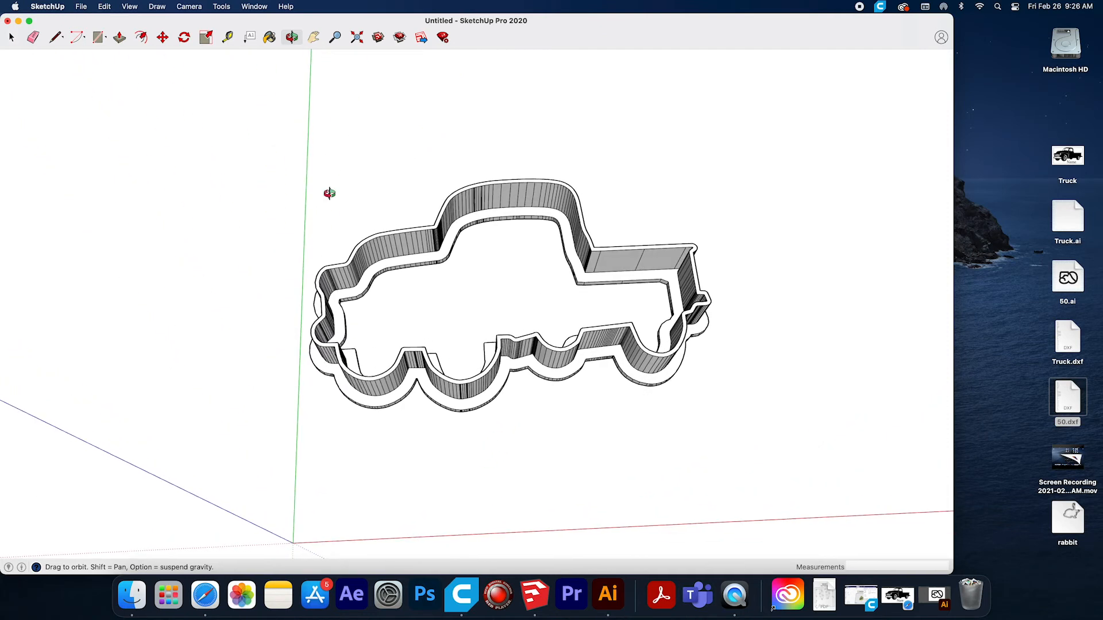
click(81, 7)
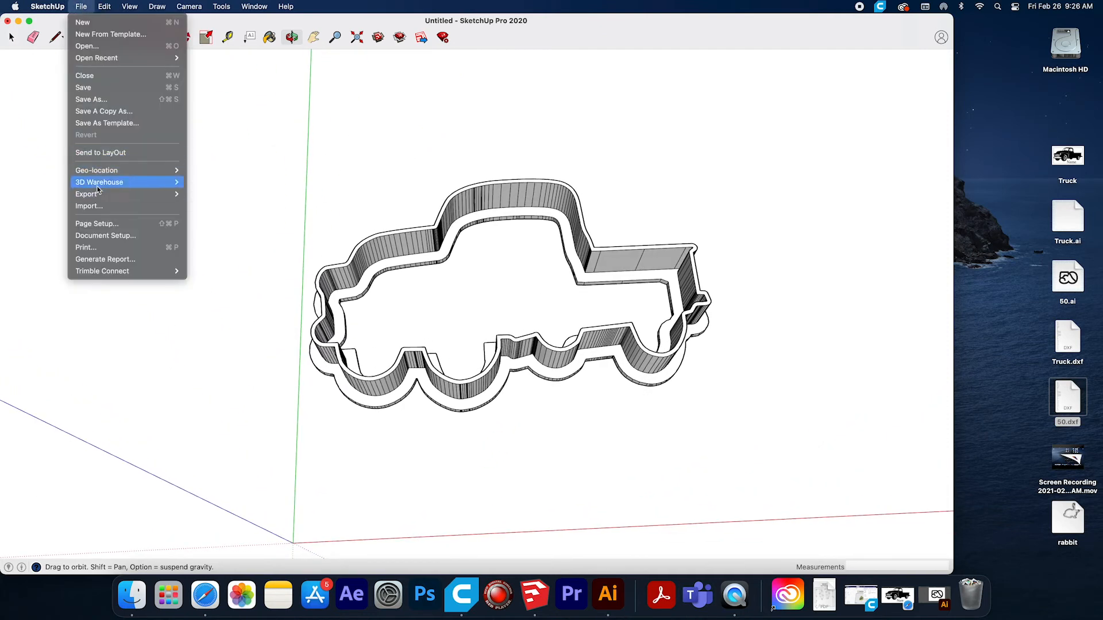
mouse_move(98, 193)
click(196, 195)
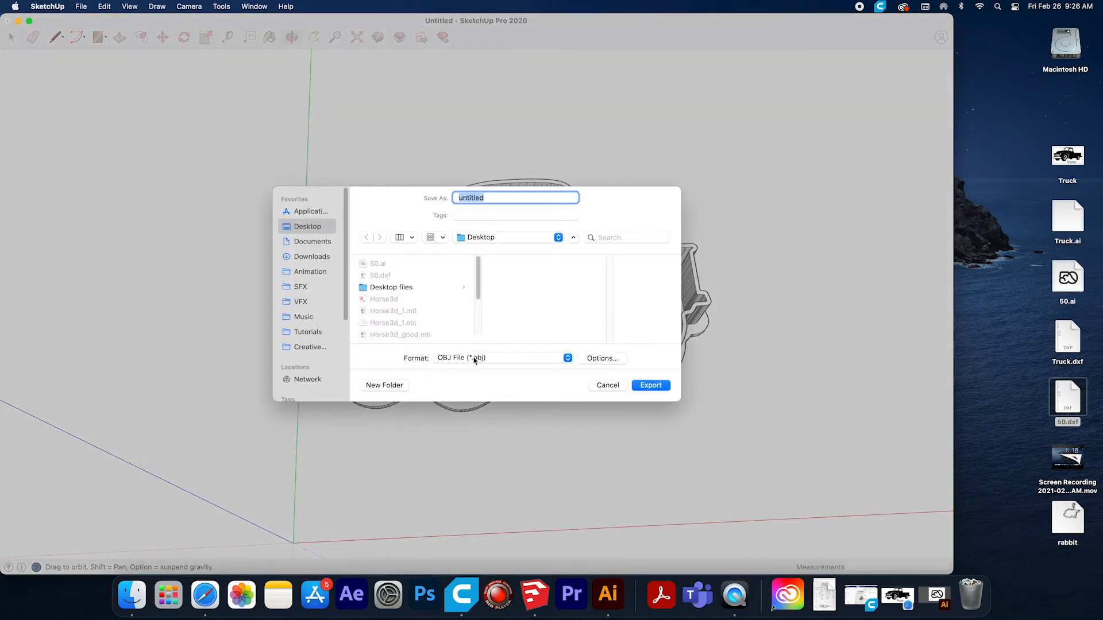
click(474, 360)
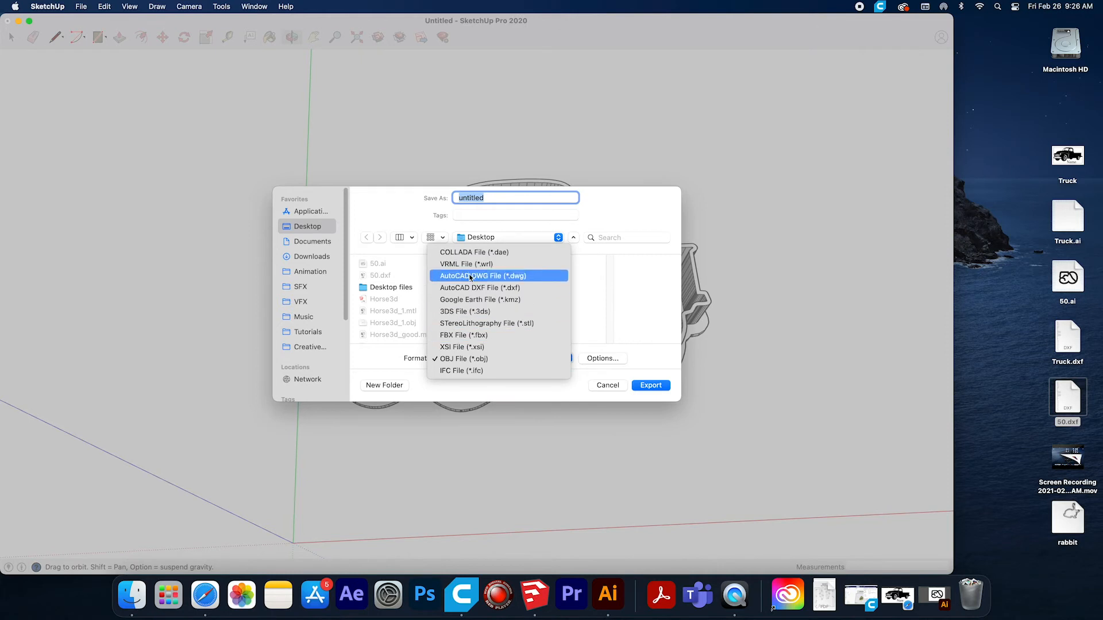
click(460, 359)
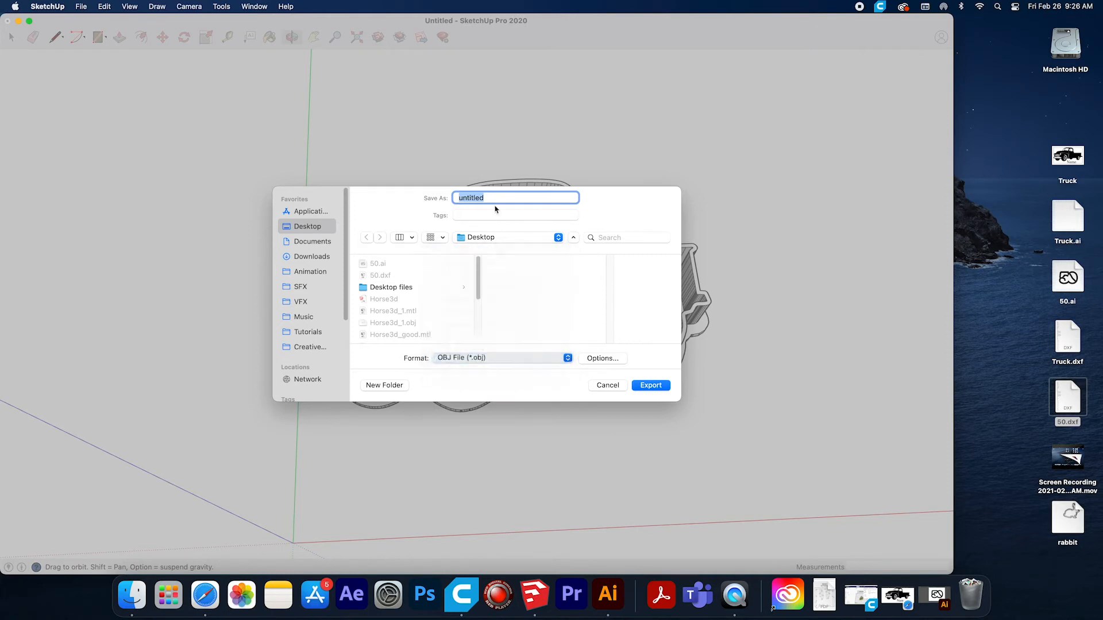
text(Truck_Cu)
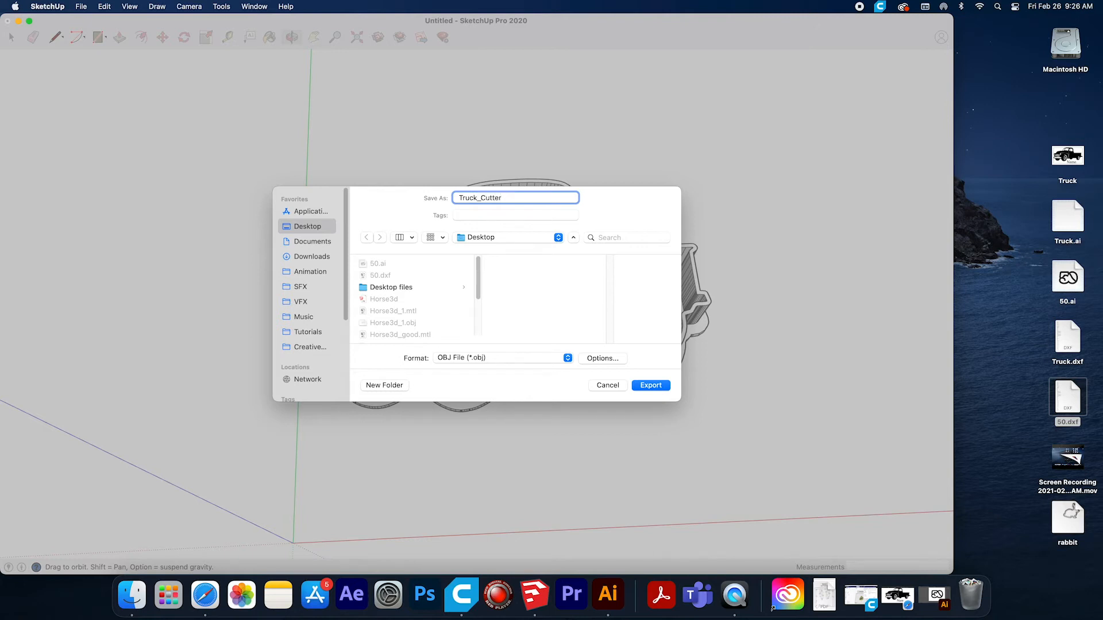
click(656, 385)
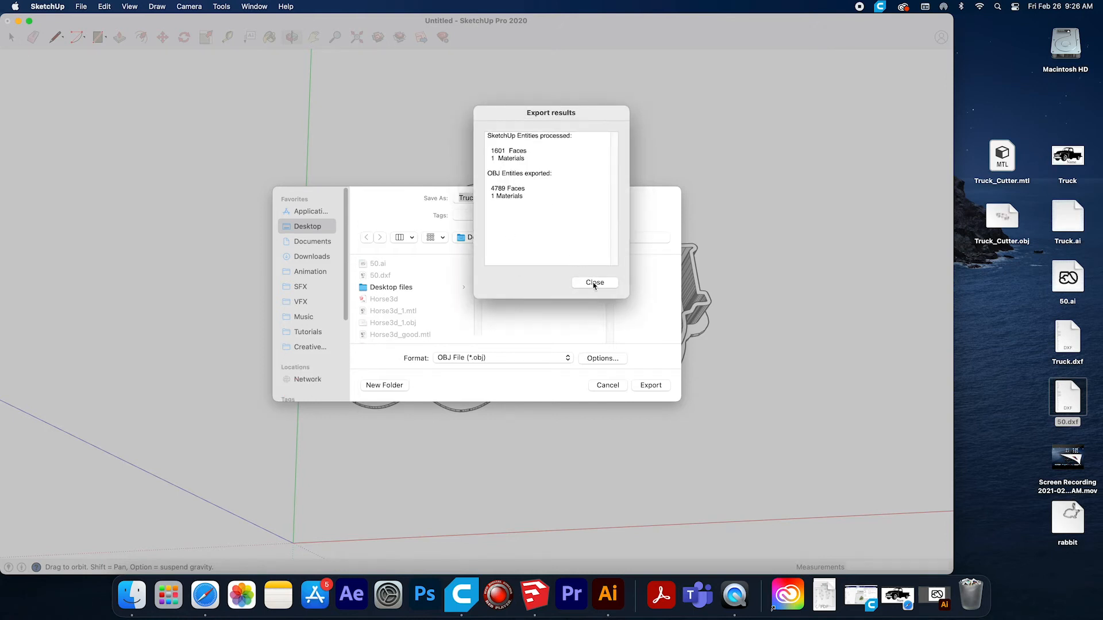
click(595, 283)
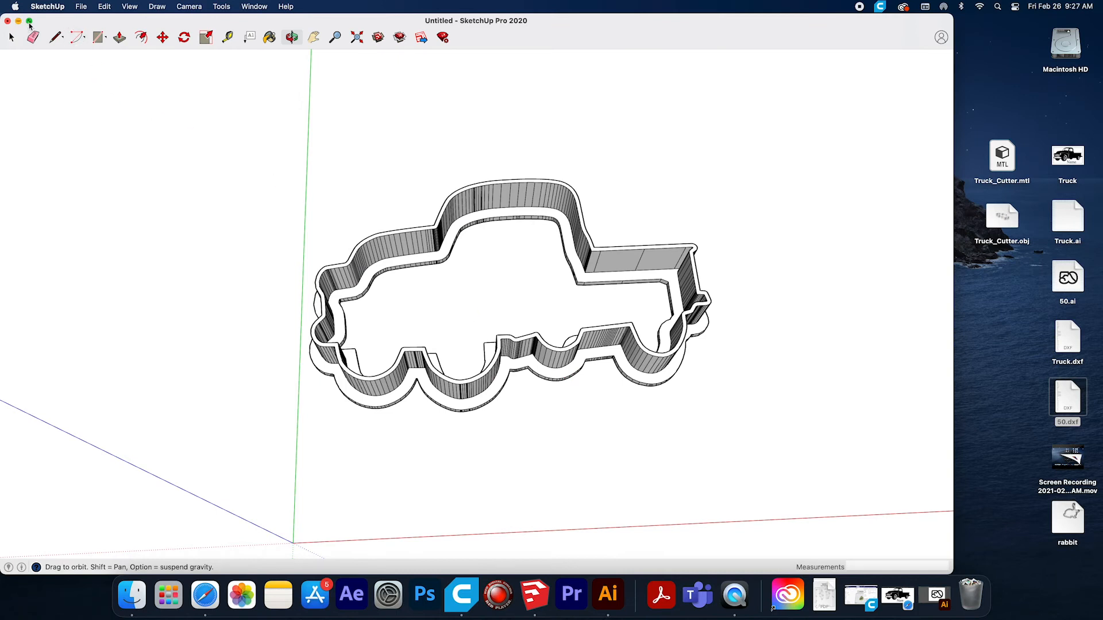
Minimize the truck model and create a new model from the Plan View Millimeters template.
mouse_move(29, 25)
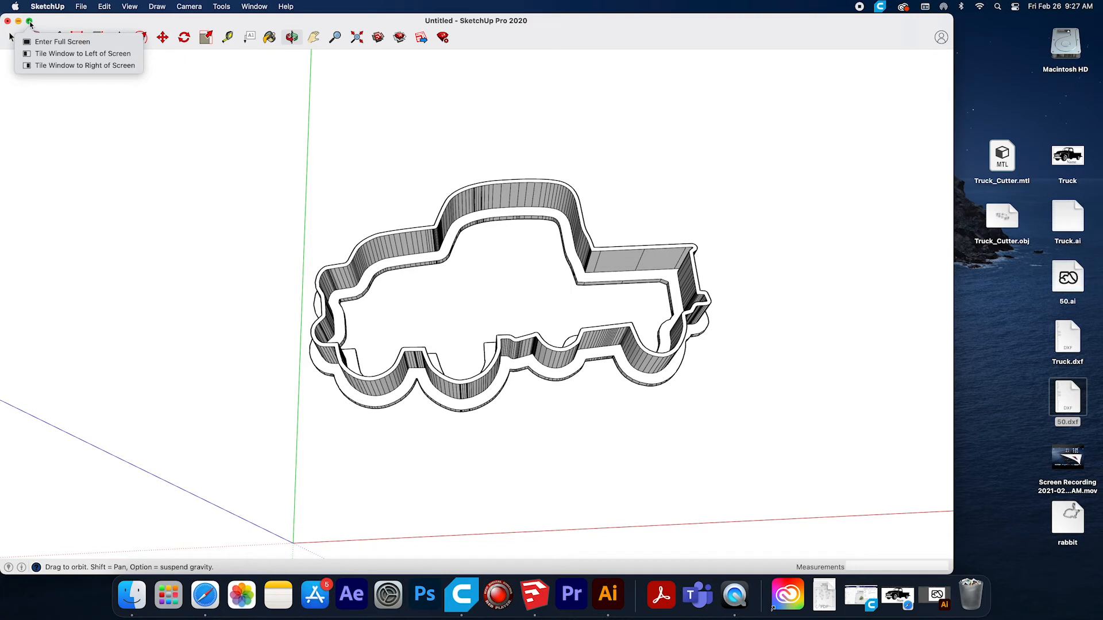
click(19, 22)
click(80, 7)
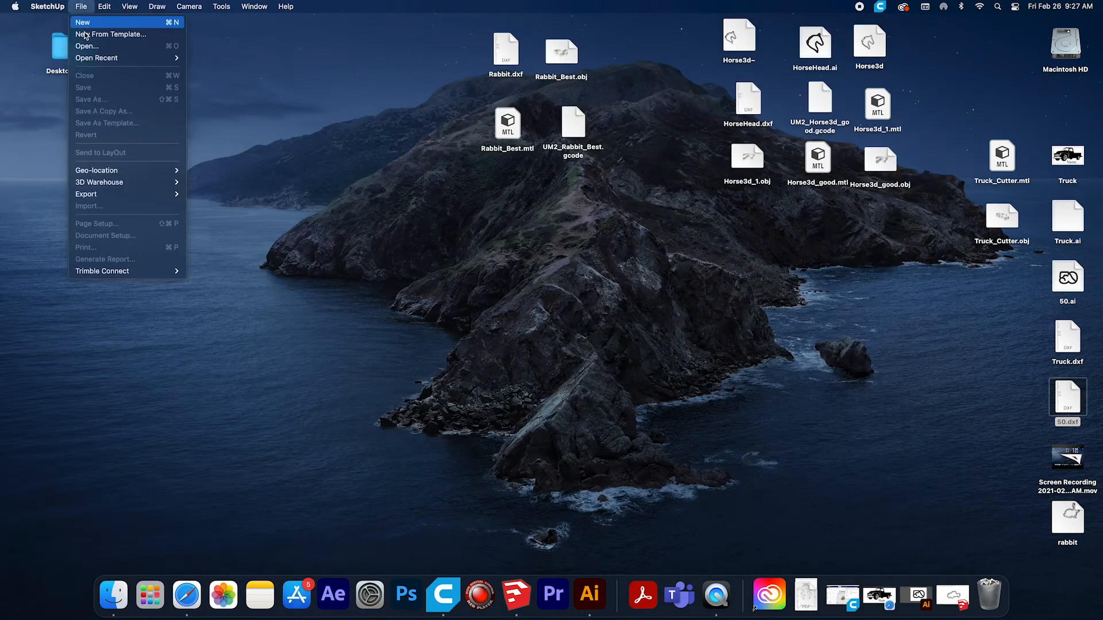
click(99, 37)
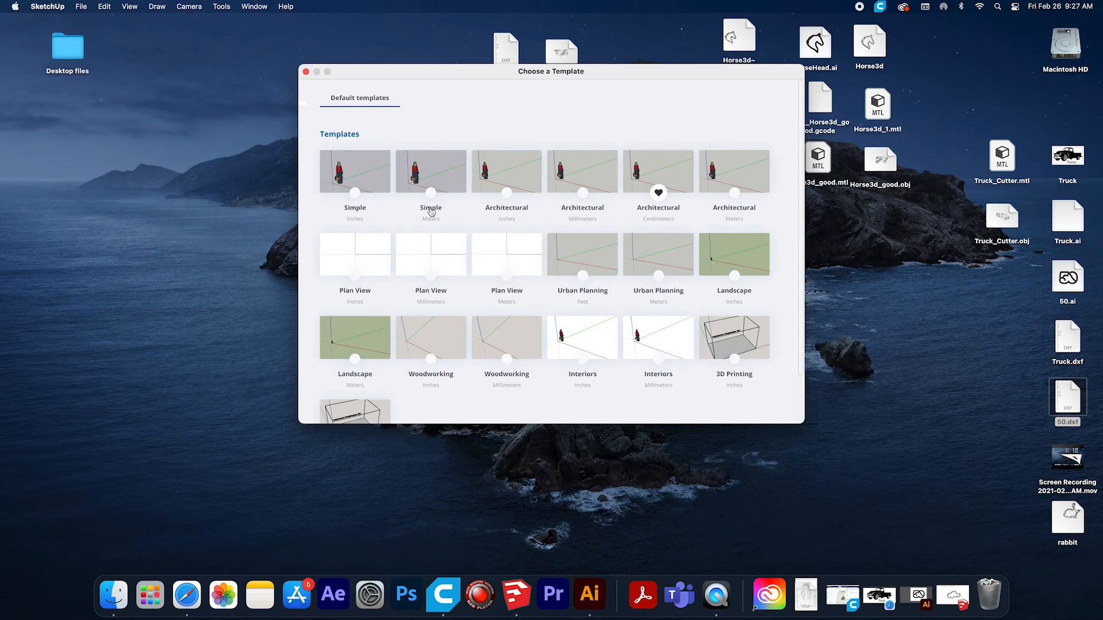
click(447, 255)
Draw a 120 mm square with the Line tool, starting from the origin along the green and red axes.
click(69, 37)
scroll(499, 305, up, 6)
click(470, 301)
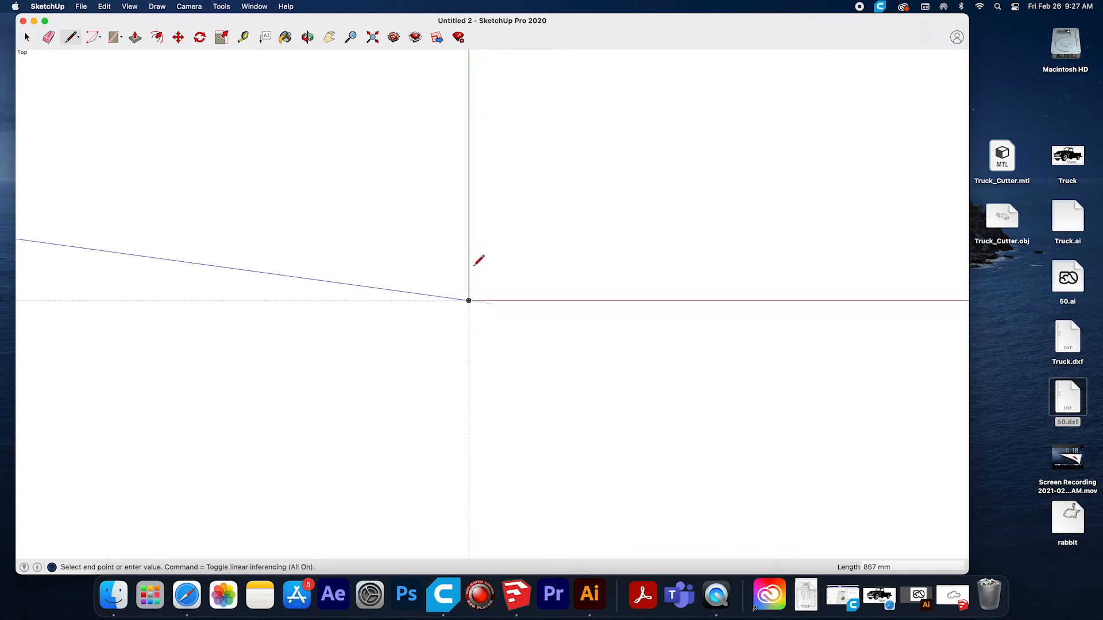
text(1)
key(Return)
scroll(469, 290, up, 5)
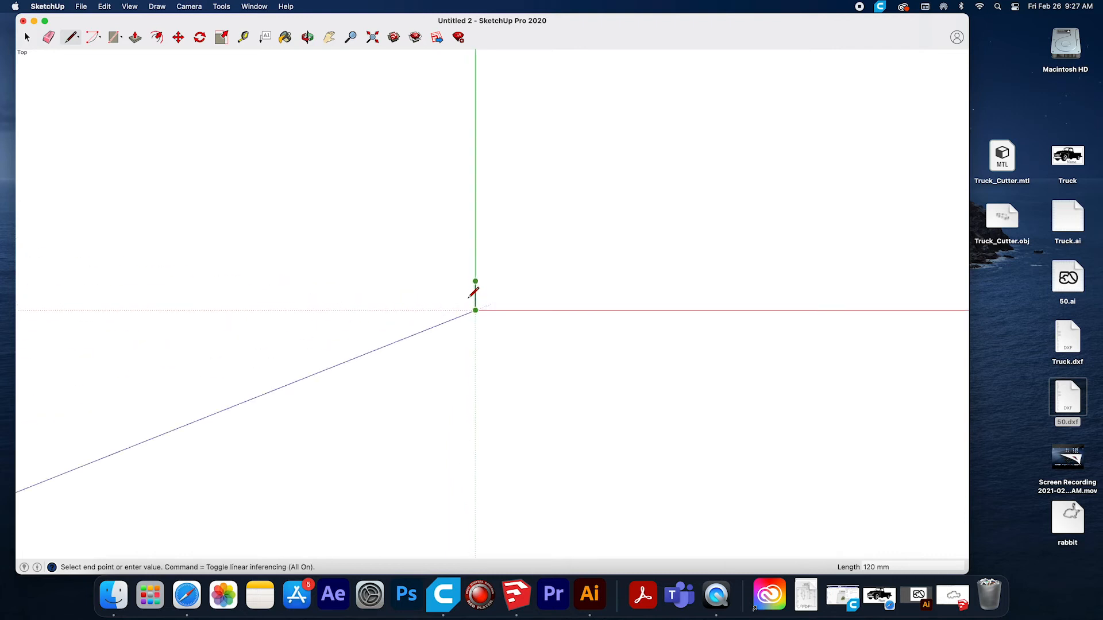
click(519, 272)
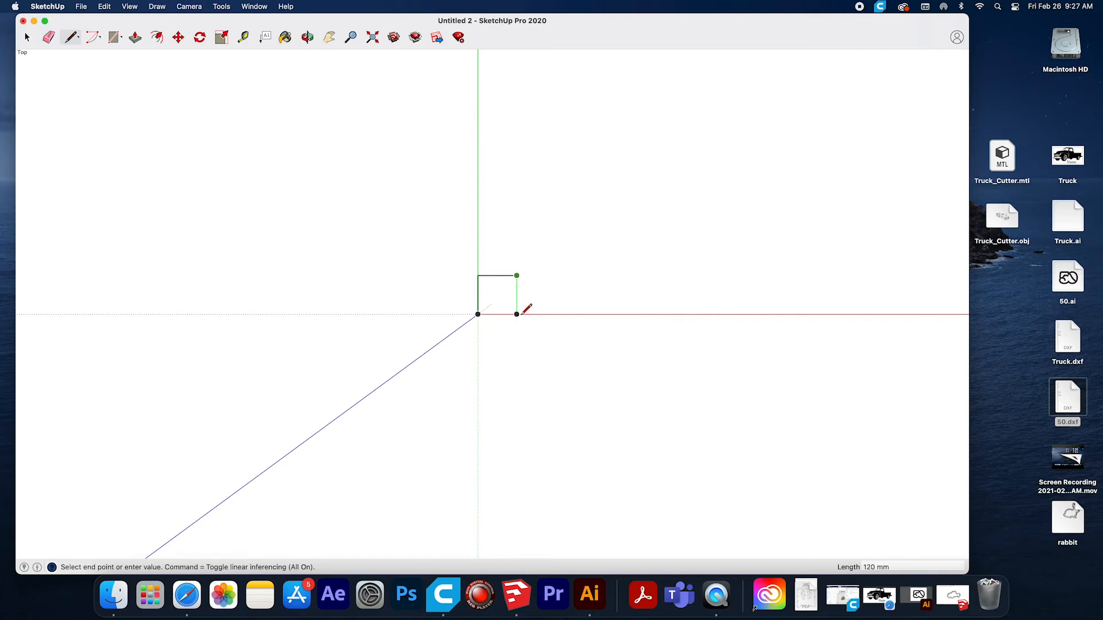
click(521, 313)
click(480, 313)
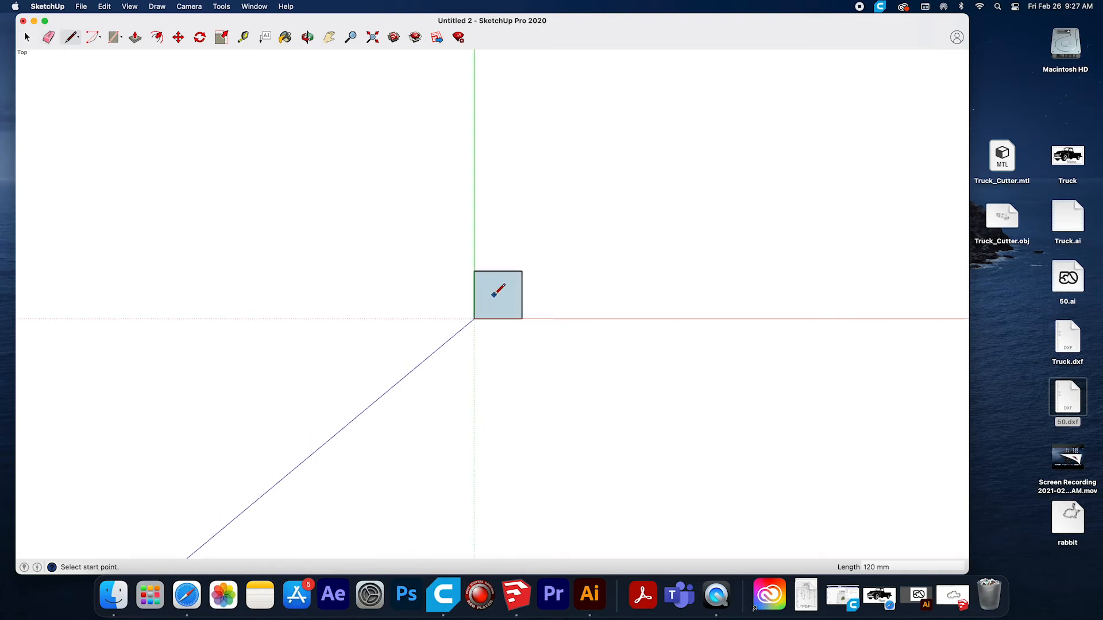
scroll(493, 295, up, 5)
scroll(493, 295, up, 2)
Import 50.dxf from the Desktop into the new model.
click(81, 7)
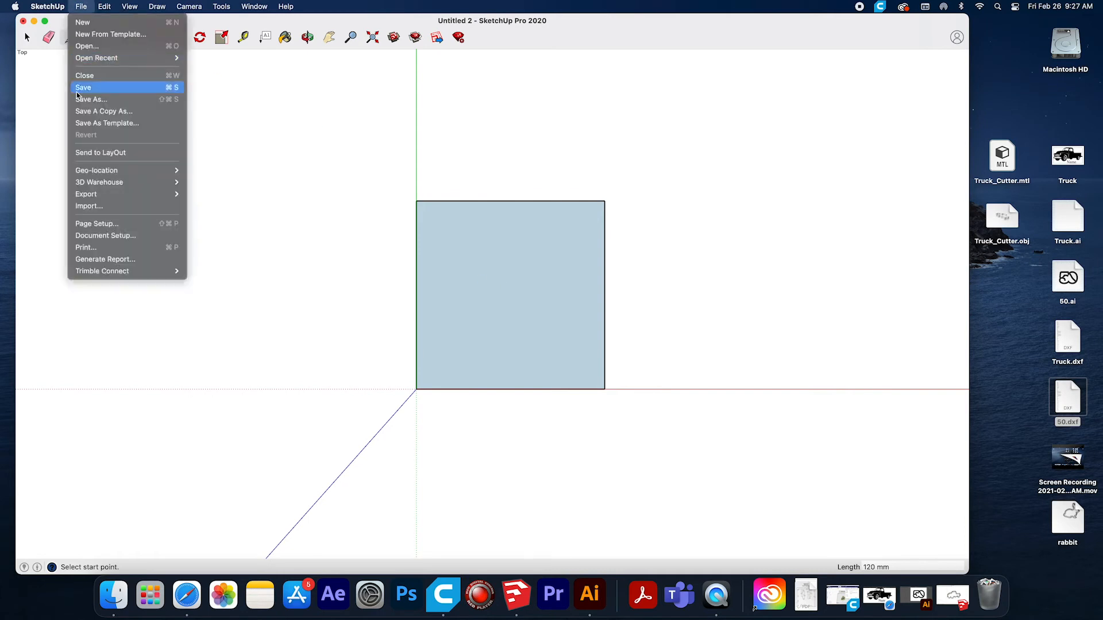
click(89, 207)
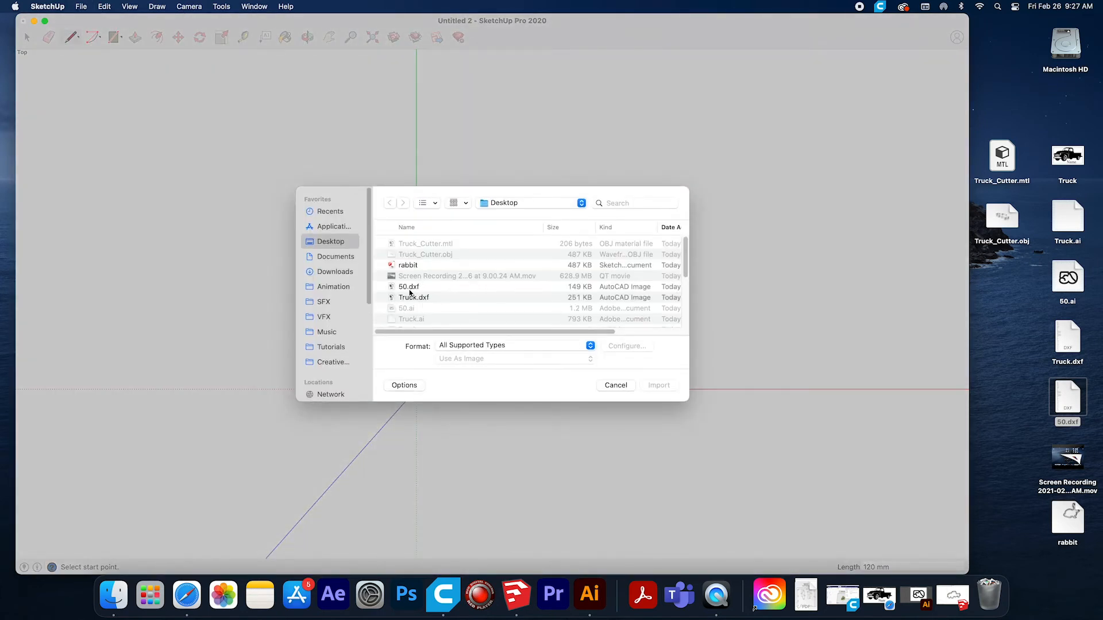
click(409, 287)
click(659, 386)
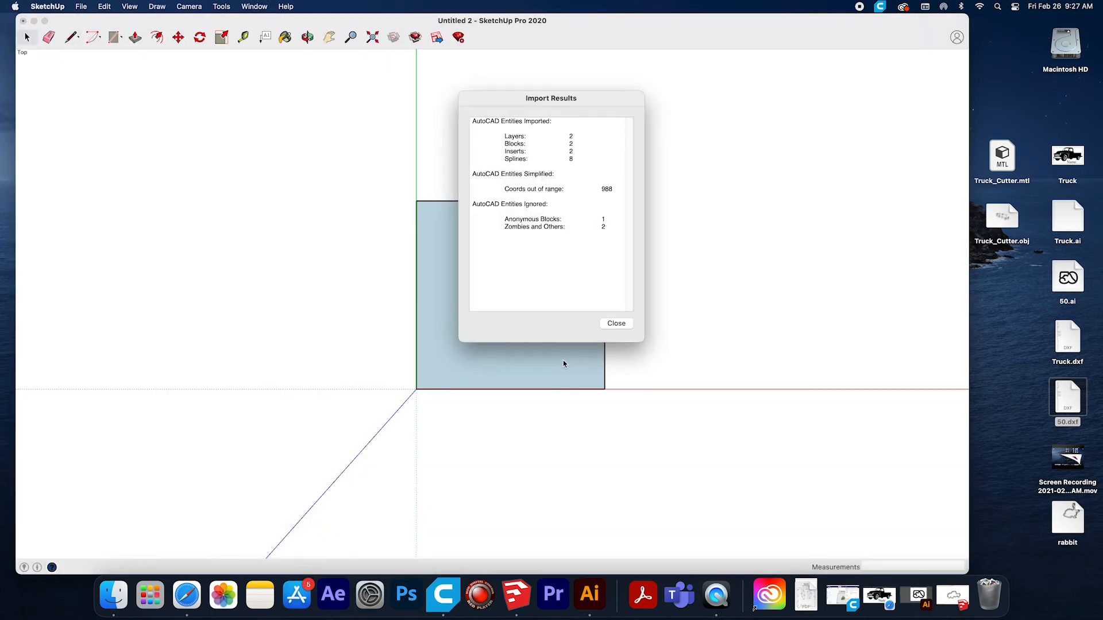
click(616, 324)
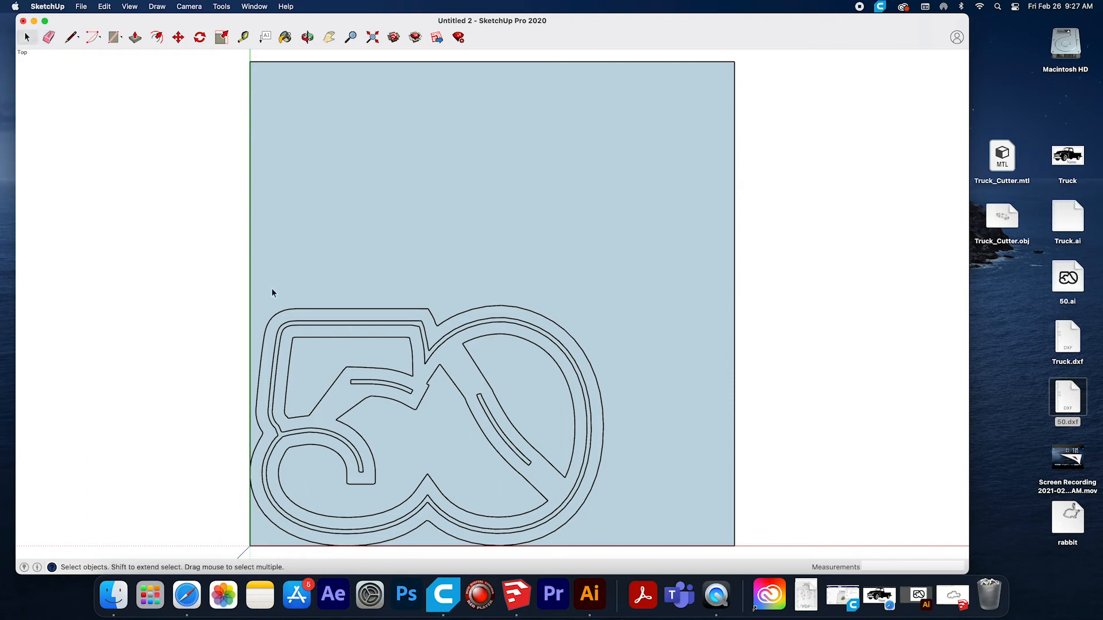
Move the imported "50" outlines about 36 mm so they sit inside the square, clear of its edges.
click(178, 38)
click(395, 320)
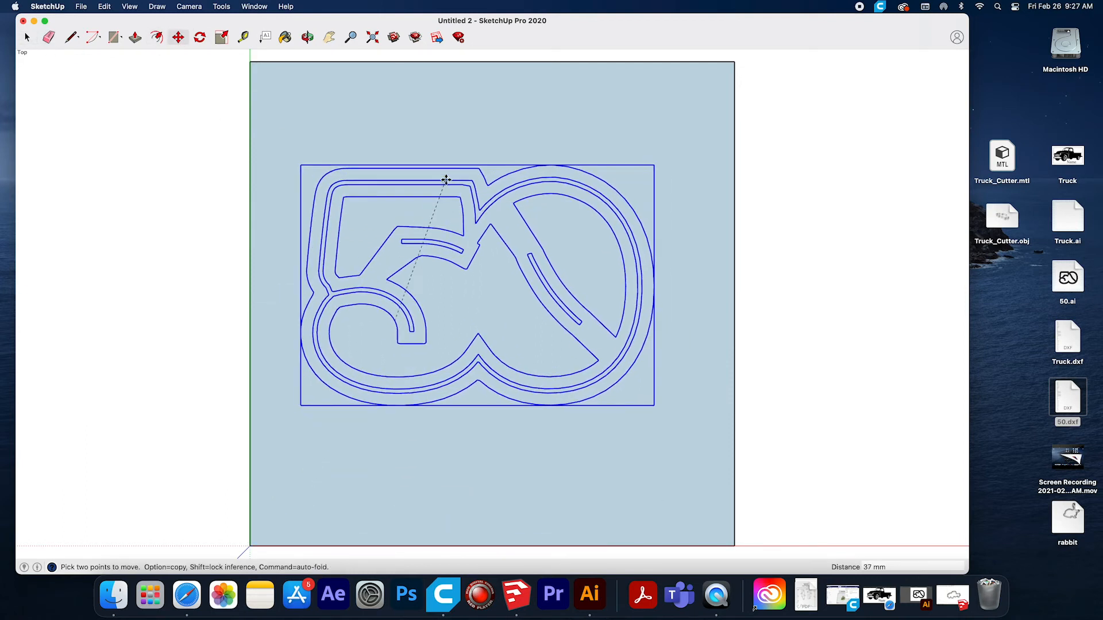
click(469, 197)
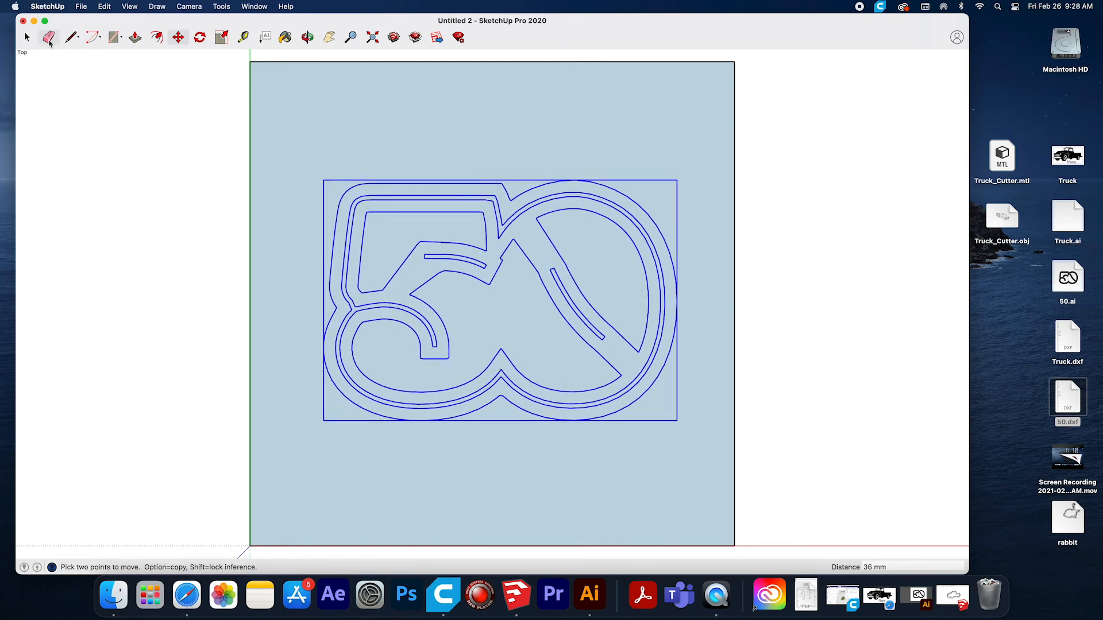
Explode the "50" component and its nested components one after another into loose outlines that divide the square face.
click(27, 38)
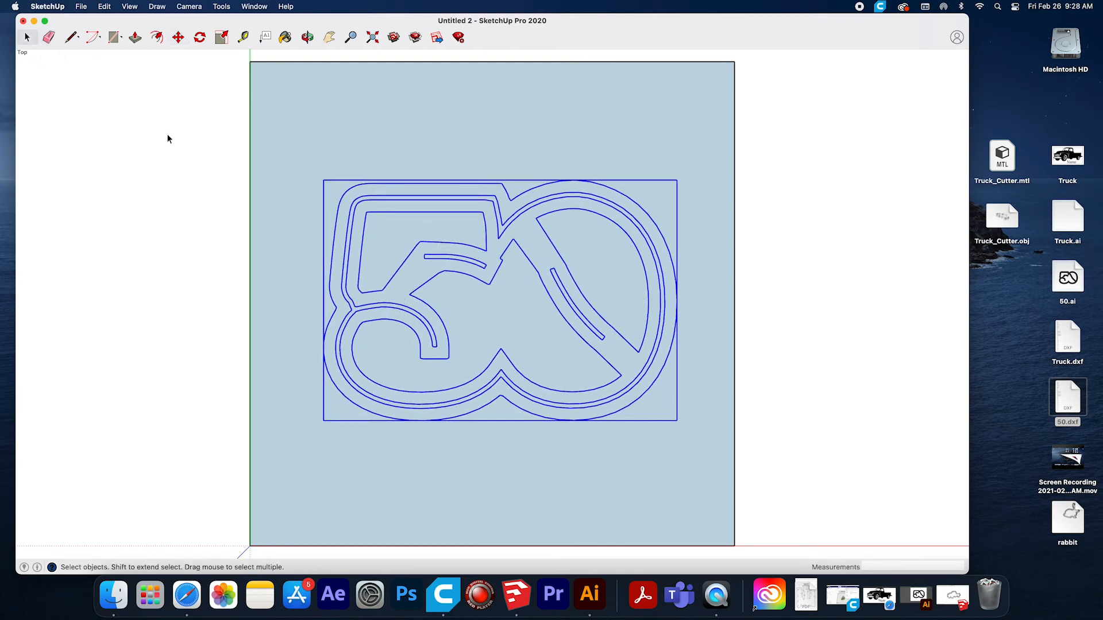
click(105, 7)
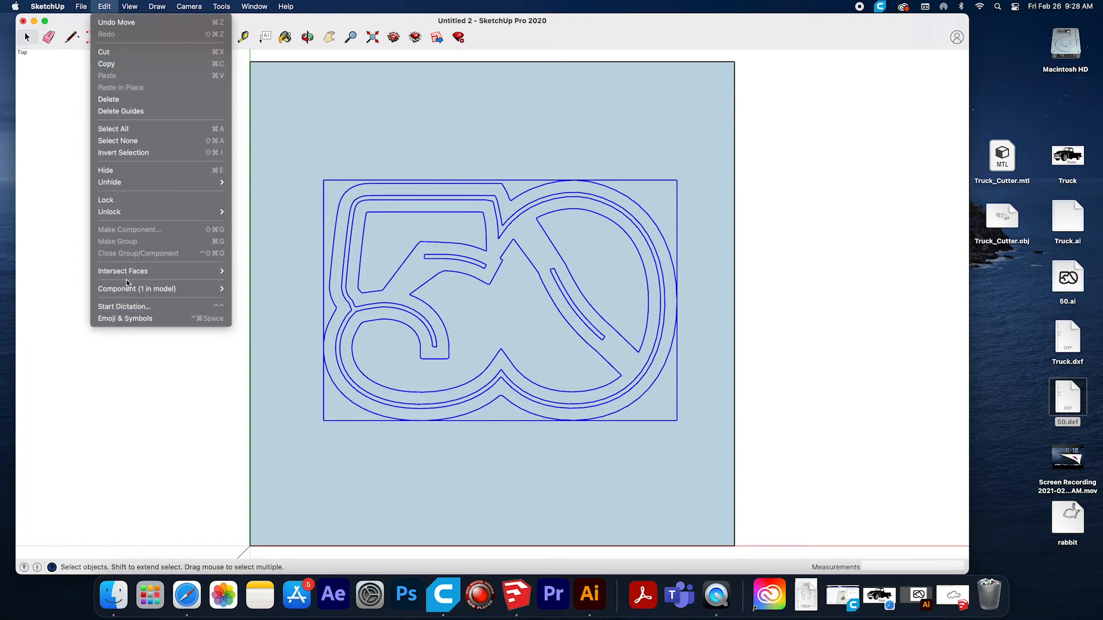
mouse_move(221, 290)
click(259, 331)
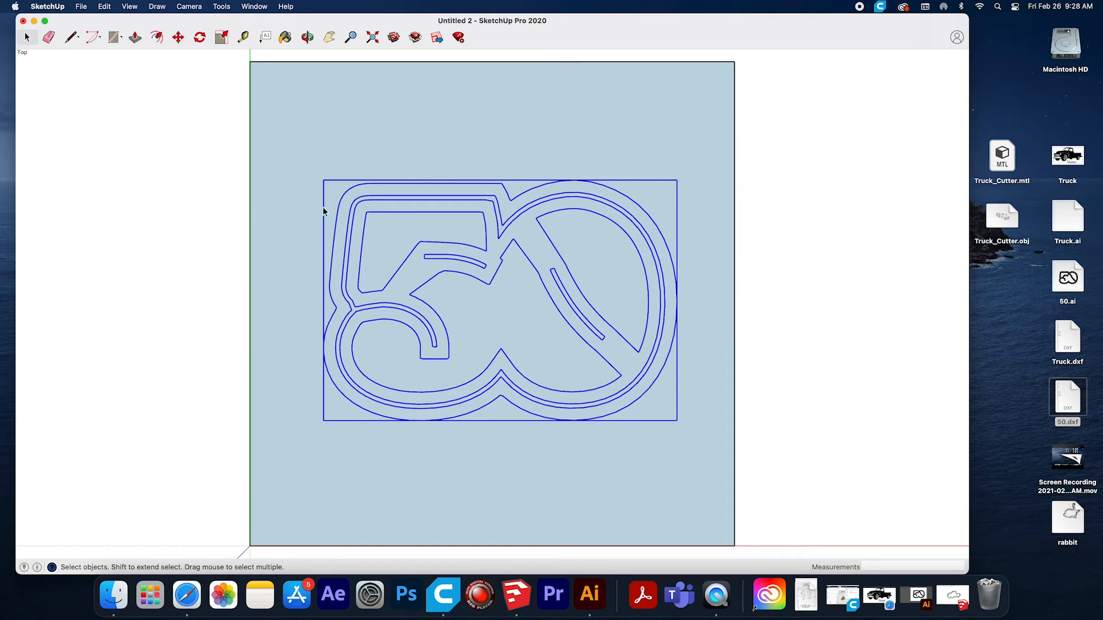
click(319, 172)
click(347, 197)
click(105, 7)
mouse_move(161, 289)
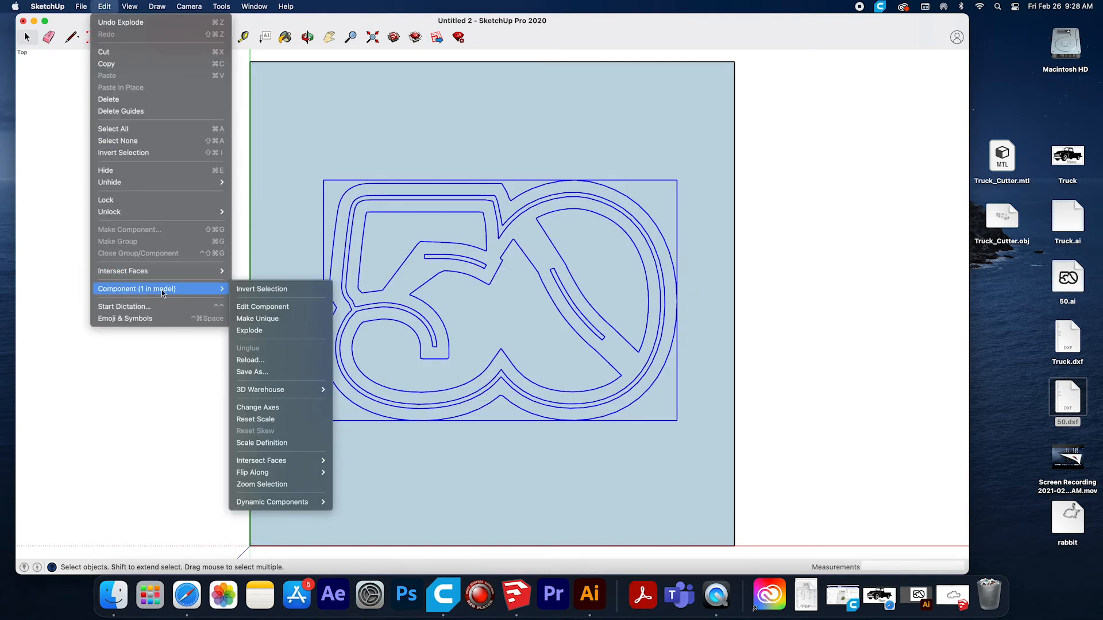
click(247, 326)
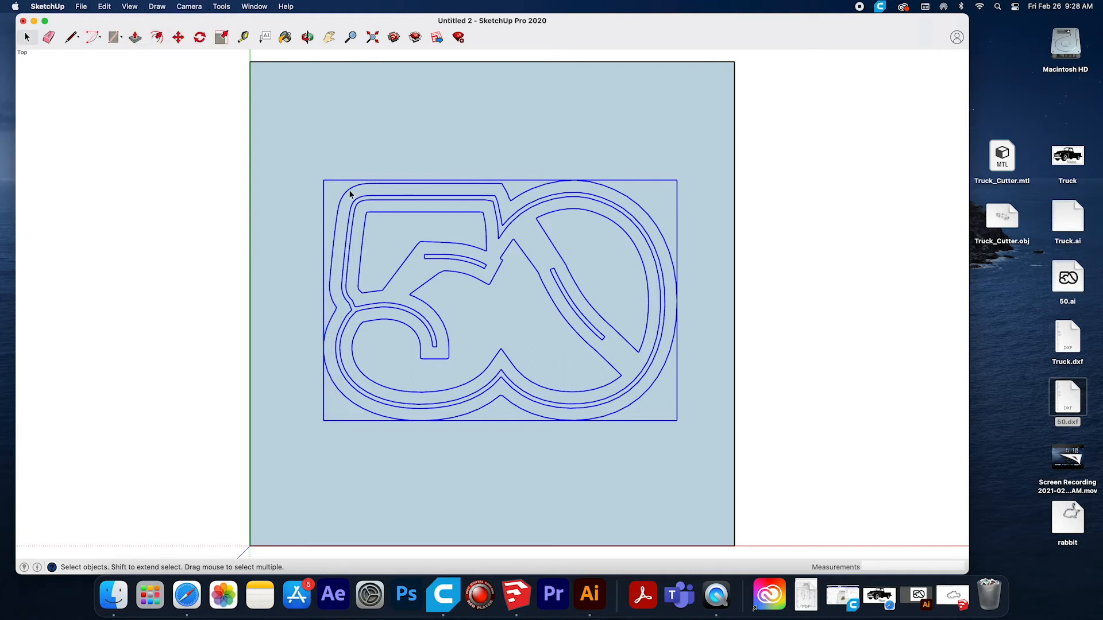
click(282, 181)
click(360, 204)
click(104, 7)
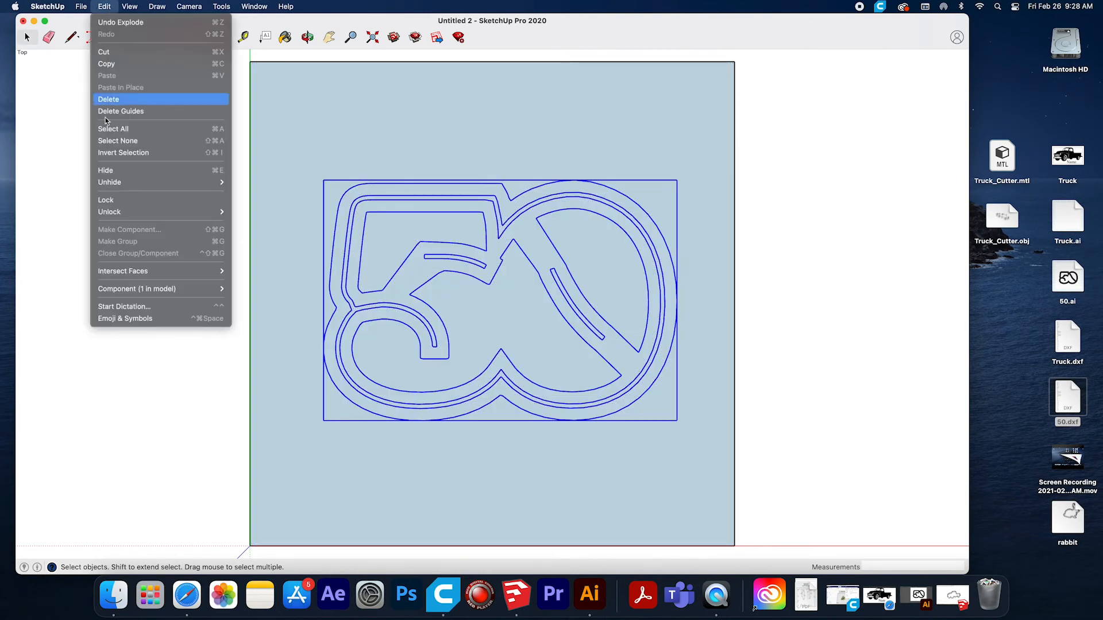
mouse_move(192, 289)
click(256, 332)
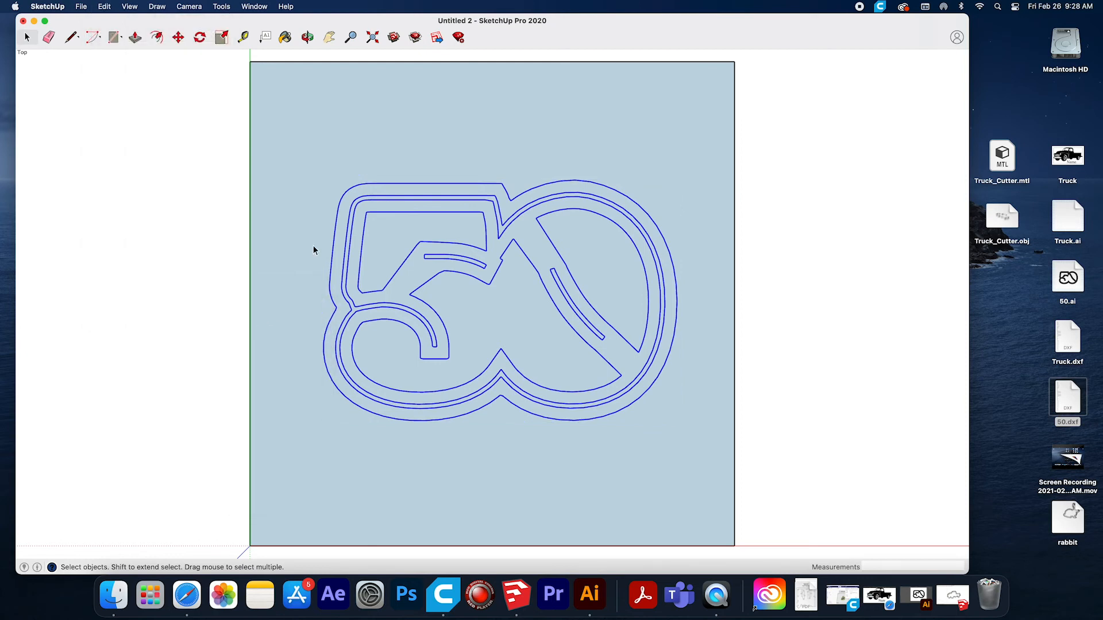
click(362, 265)
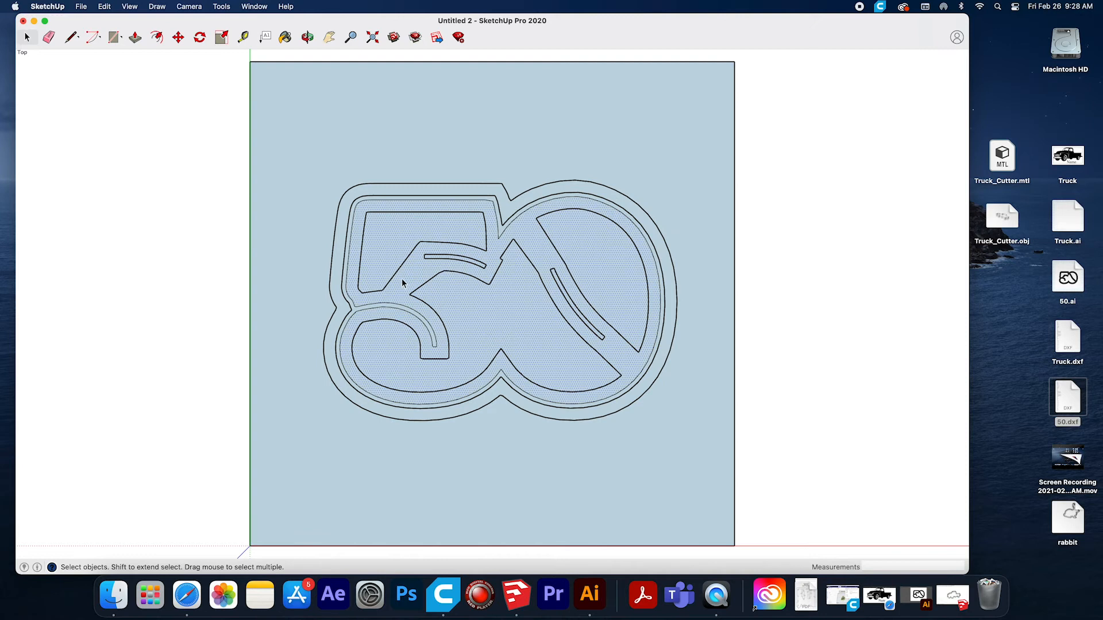
click(295, 155)
drag(167, 97, 835, 479)
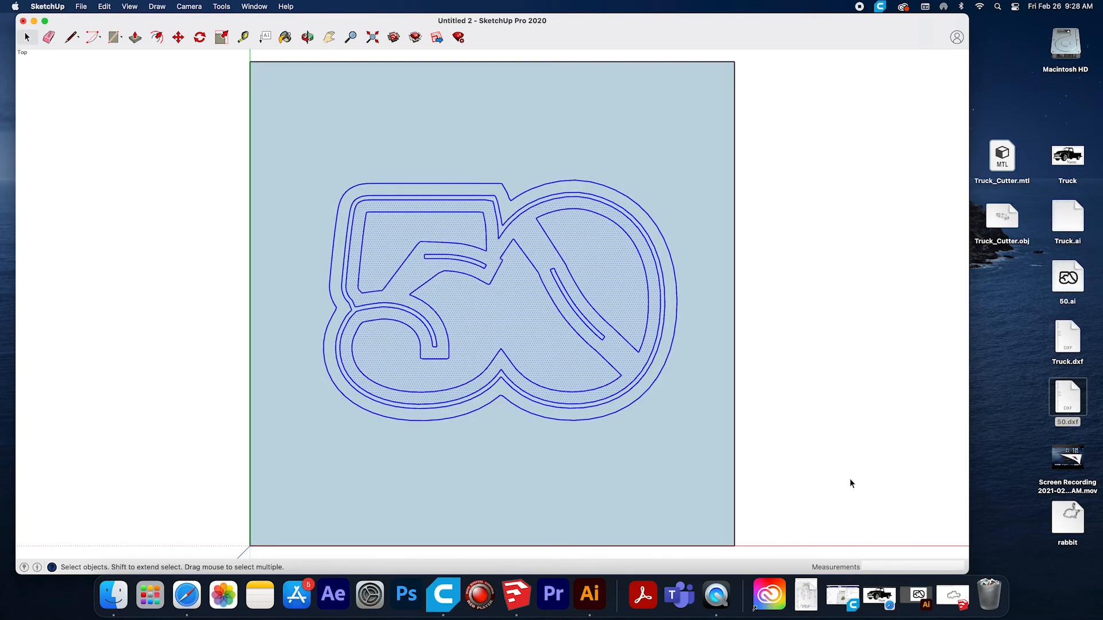
click(104, 6)
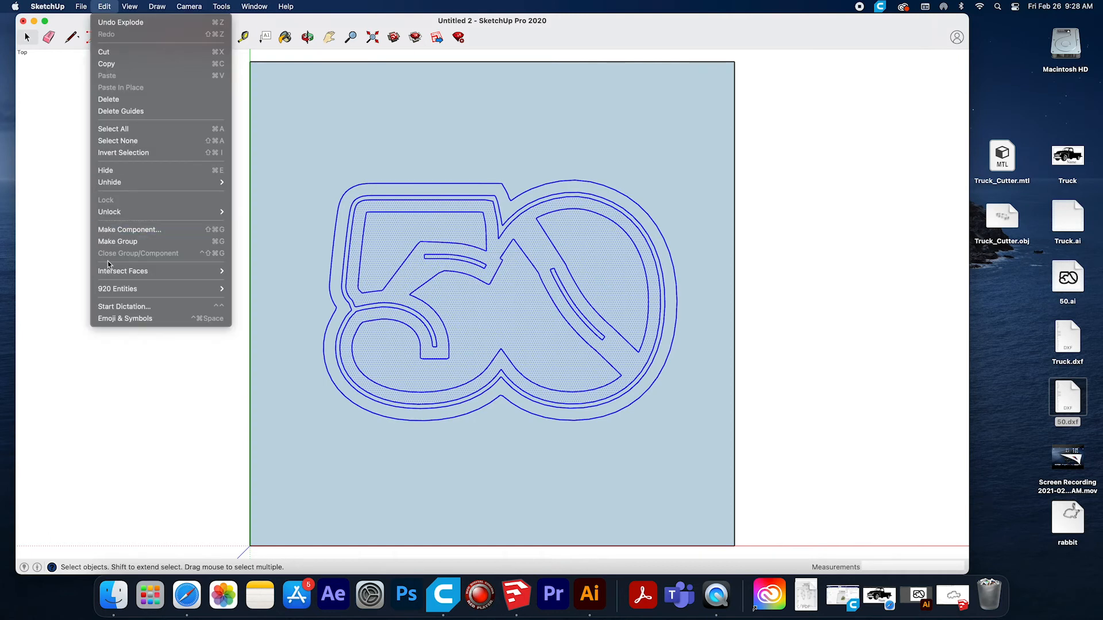
click(125, 242)
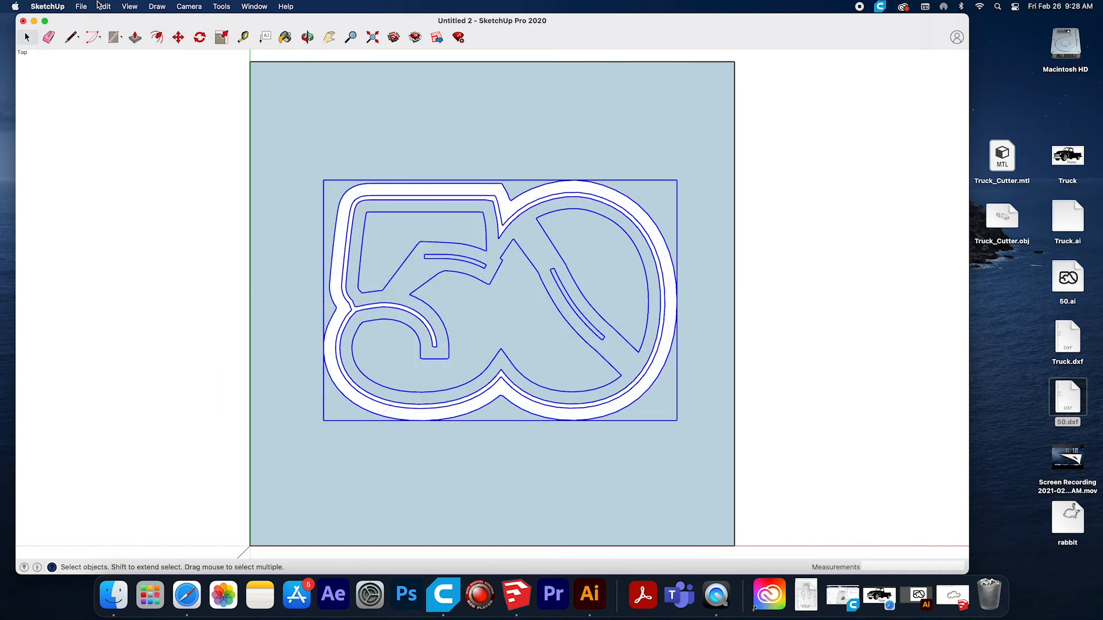
click(106, 7)
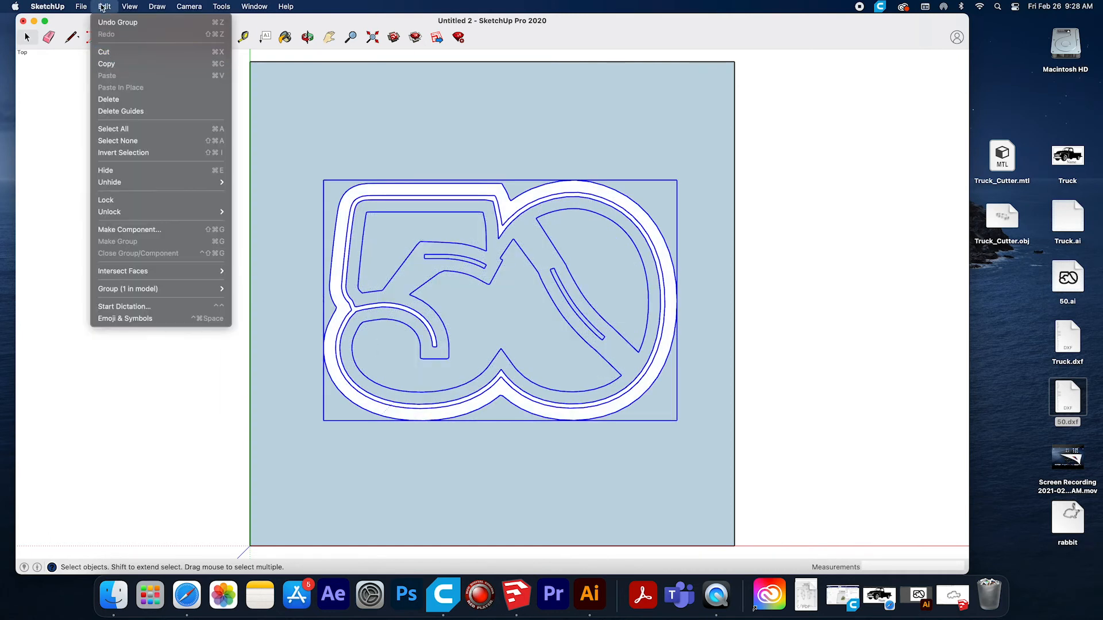
click(117, 22)
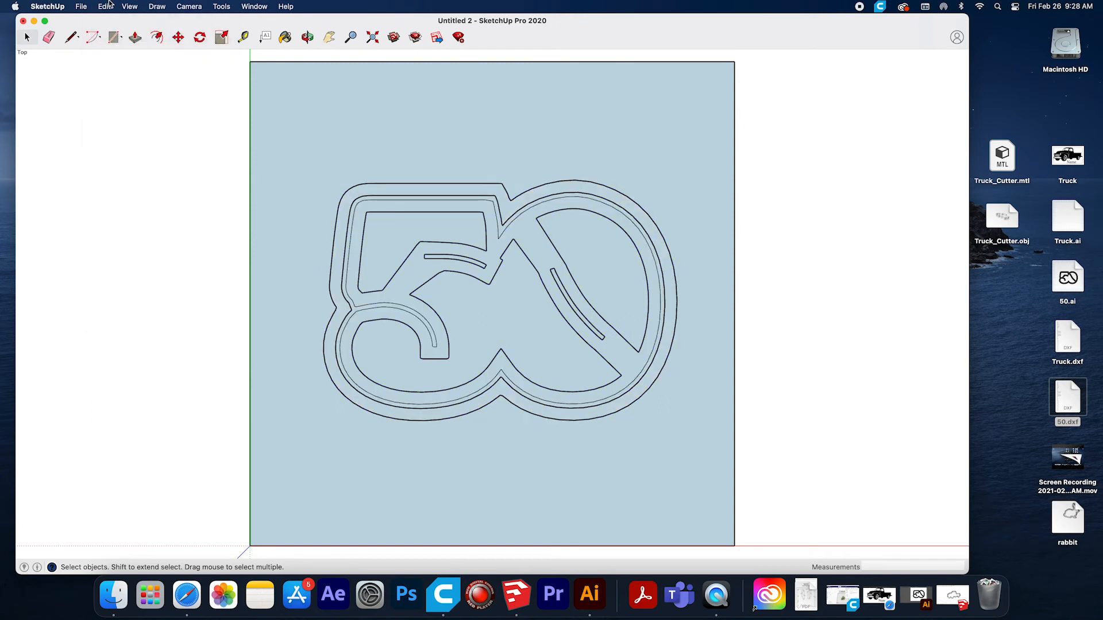
click(104, 7)
click(108, 22)
Group the whole square together with the "50" outlines, and explode that group back into loose faces and edges.
mouse_move(219, 58)
mouse_down()
mouse_move(393, 253)
mouse_move(767, 516)
mouse_move(839, 551)
mouse_up()
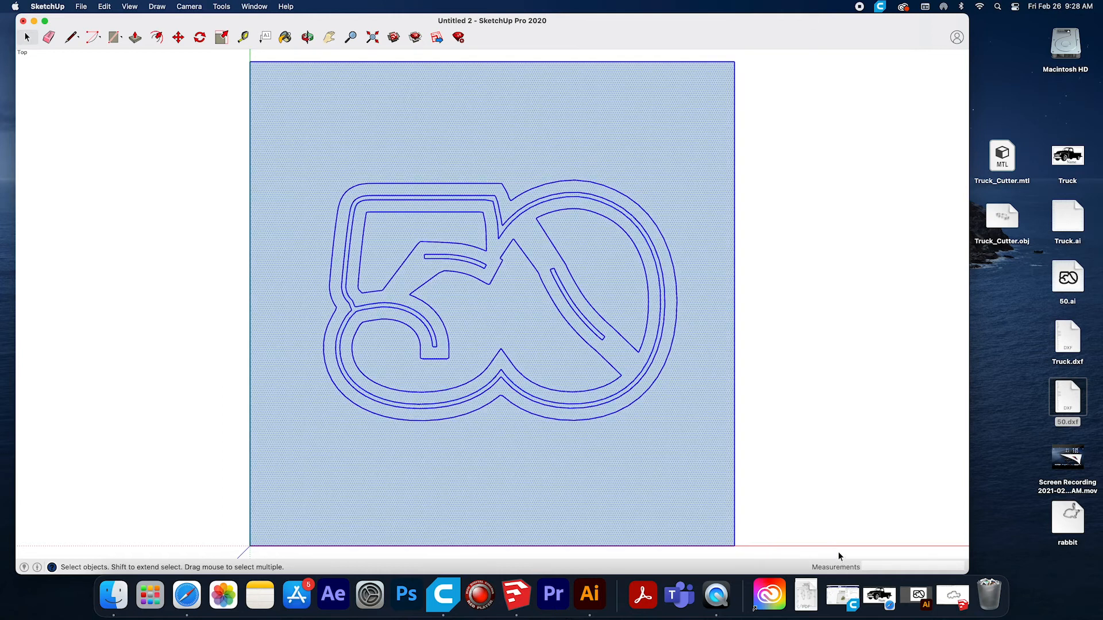
click(104, 6)
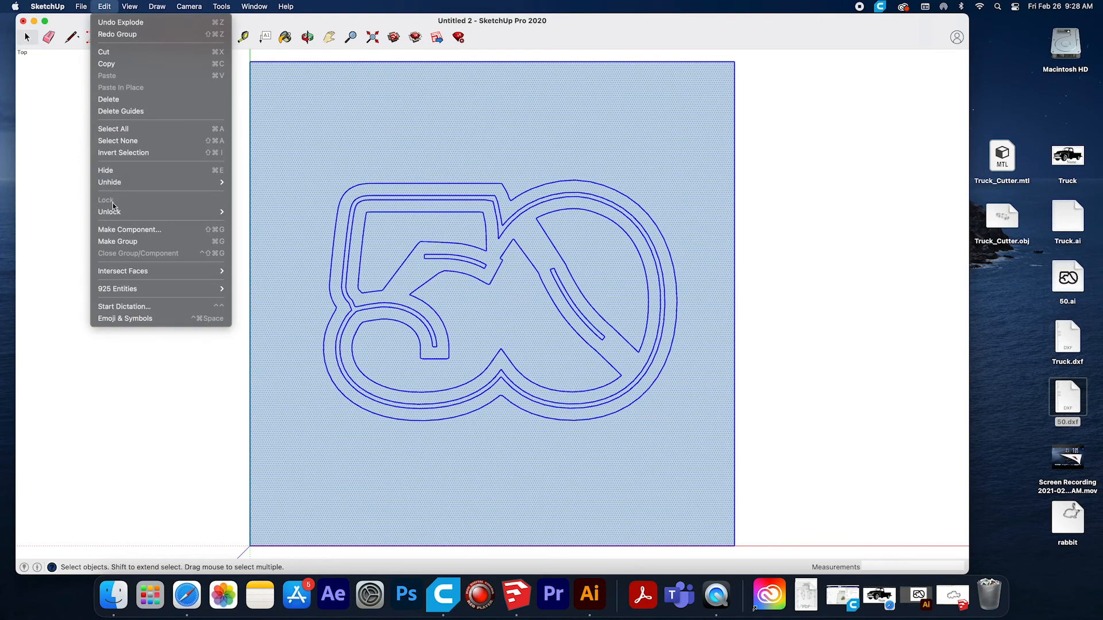
click(121, 241)
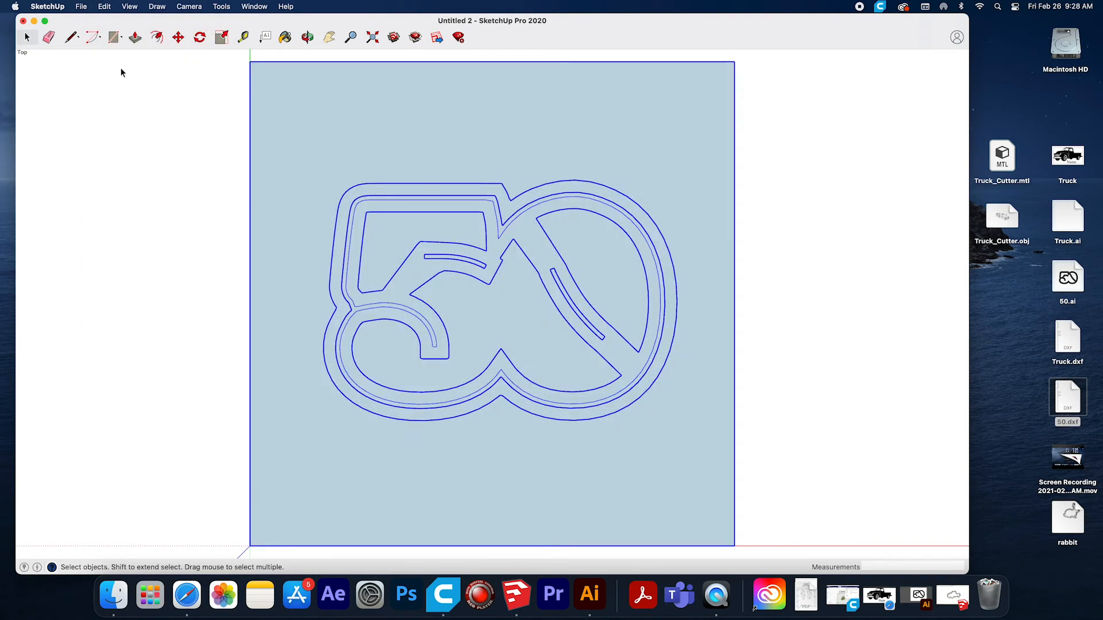
click(104, 7)
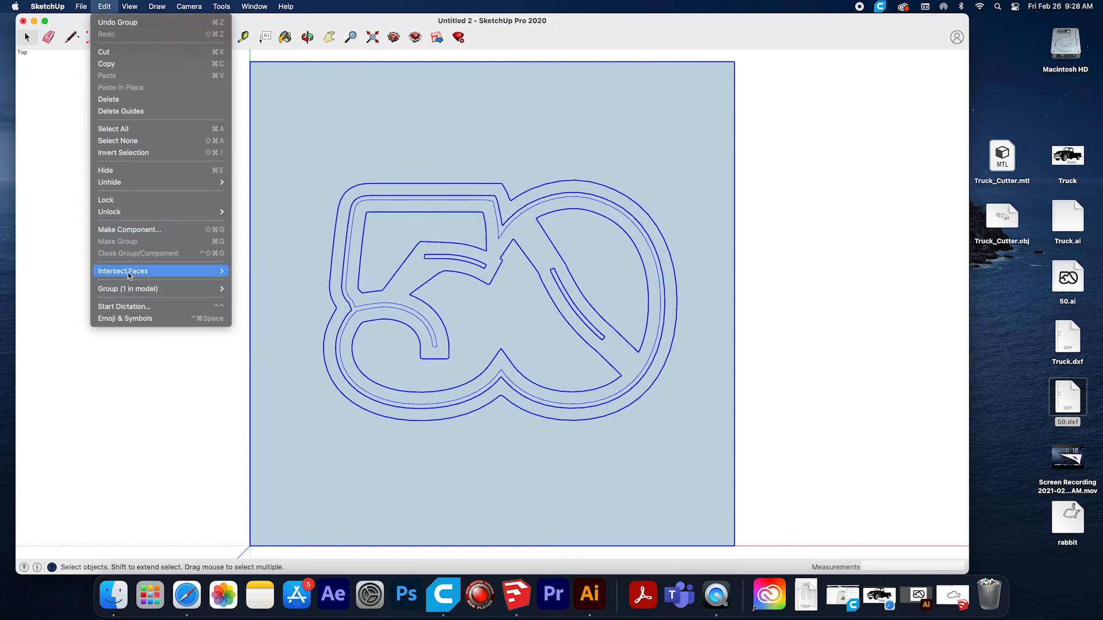
mouse_move(221, 290)
click(240, 300)
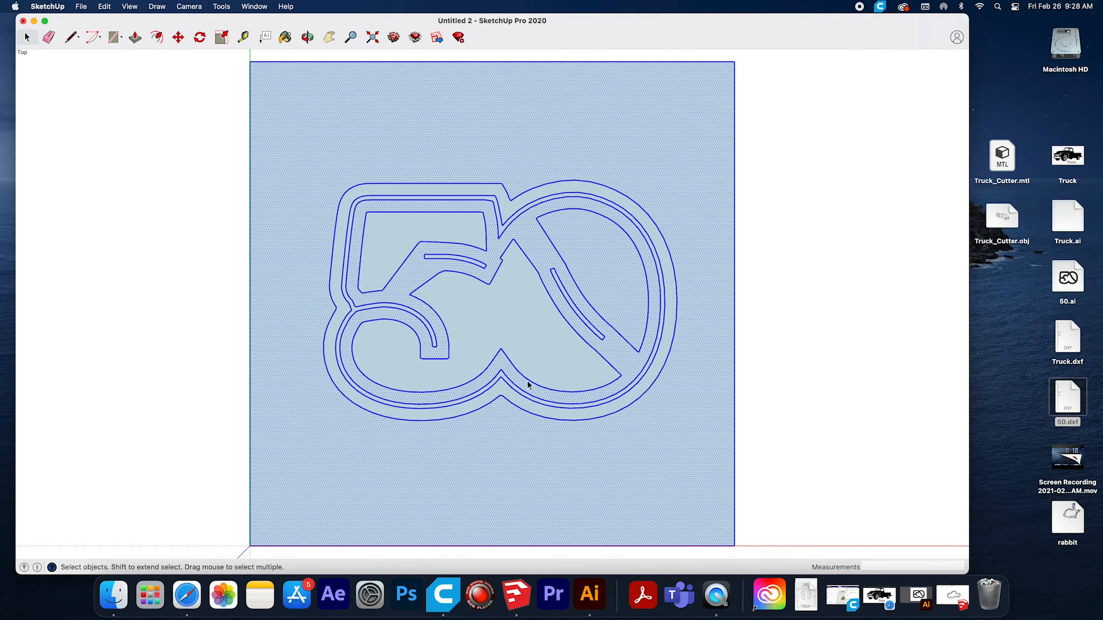
Delete the three large faces inside the innermost outlines of the "50" to leave openings there.
click(516, 312)
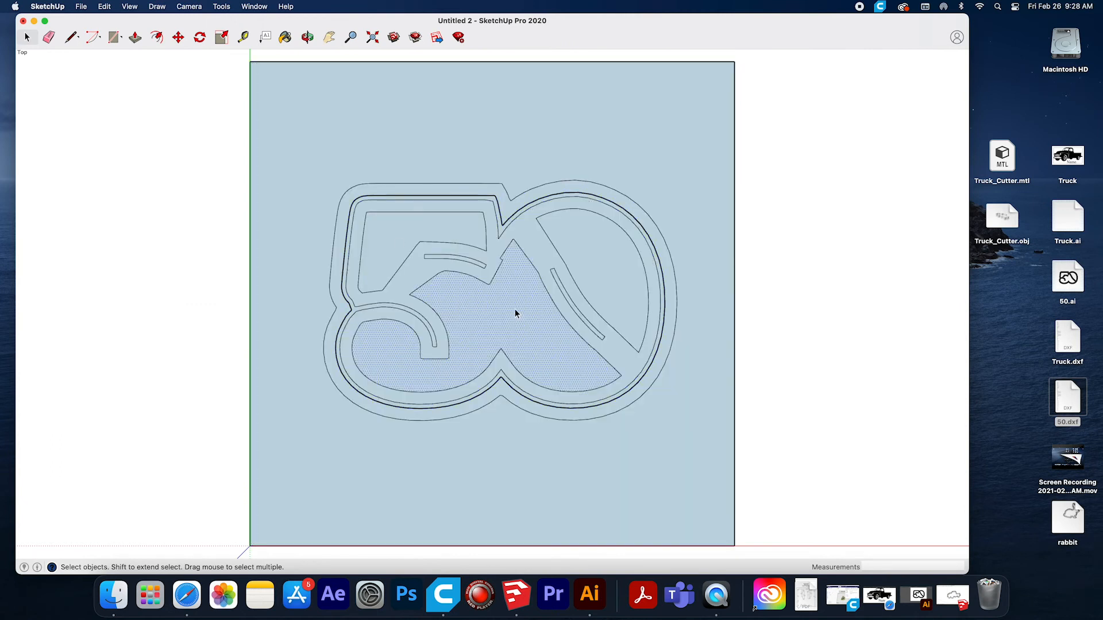
key(Delete)
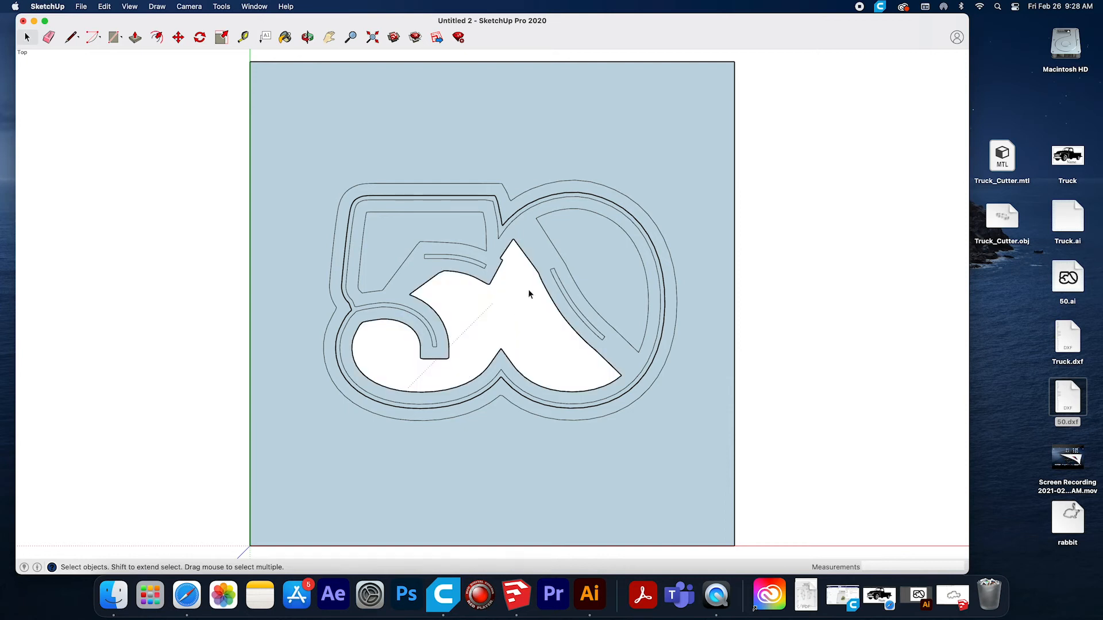
click(605, 266)
key(Delete)
click(392, 236)
key(Delete)
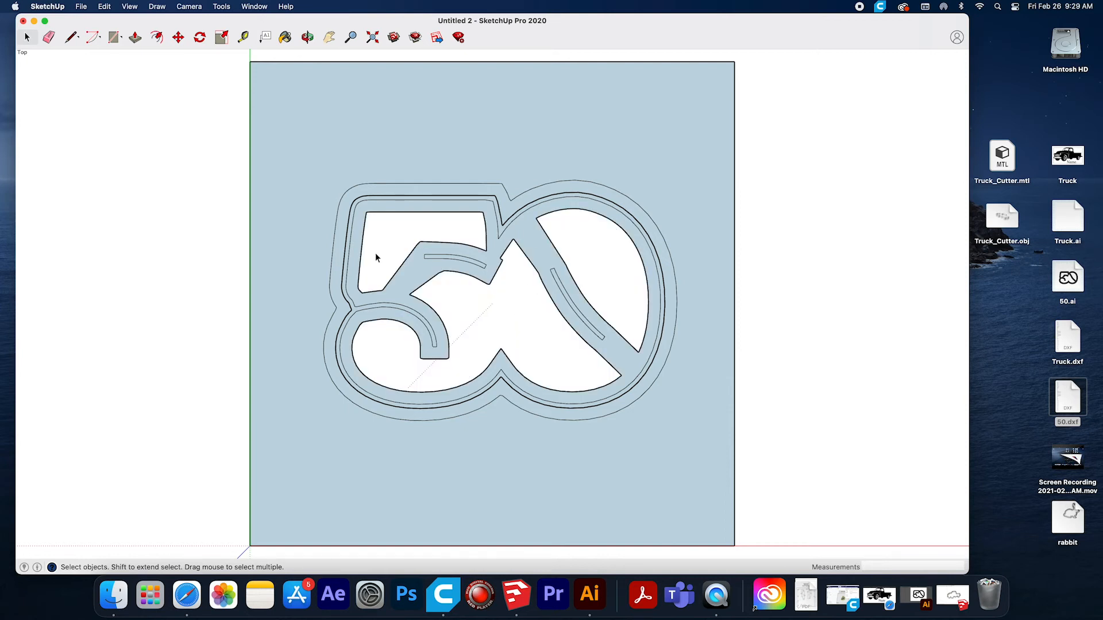
Make a group from the outer band face of the "50" and explode it to separate the adjoining faces.
click(363, 222)
click(518, 215)
click(104, 6)
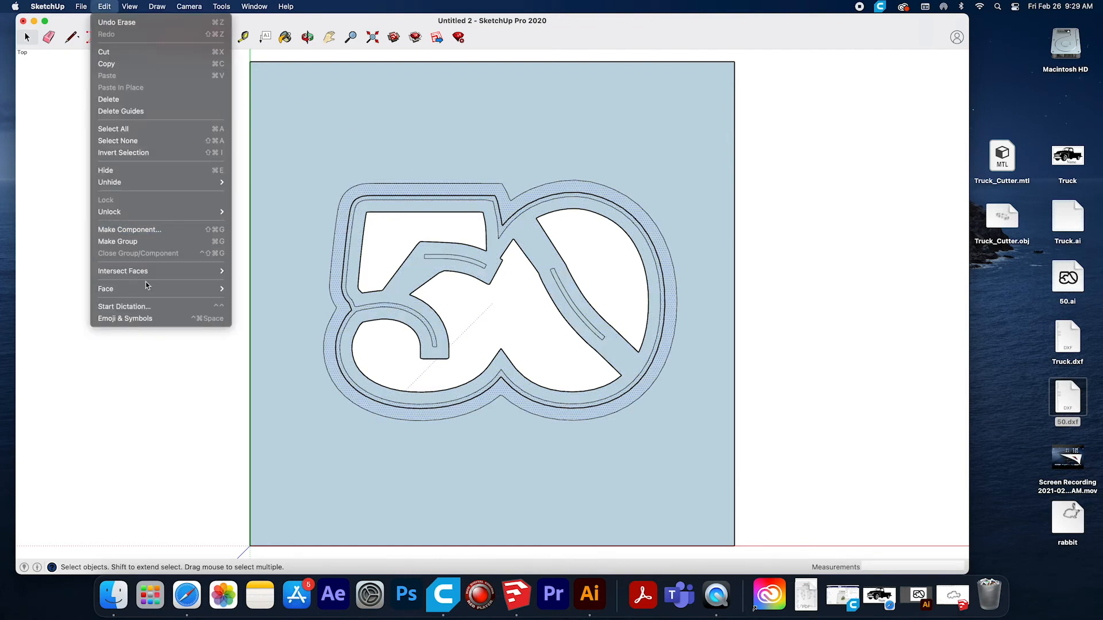
click(143, 242)
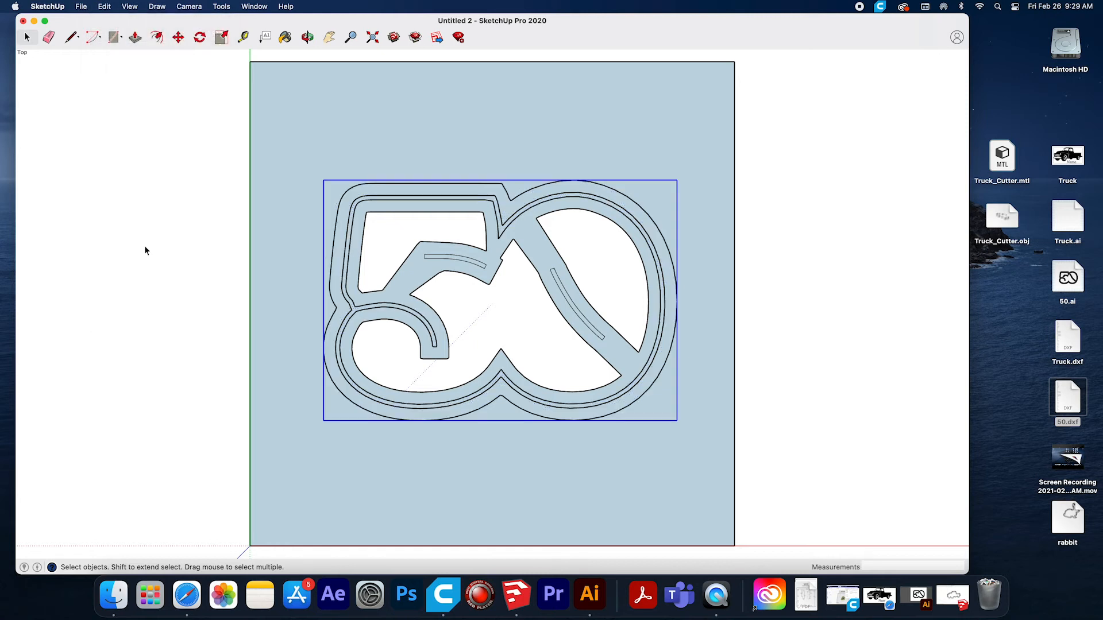
click(104, 6)
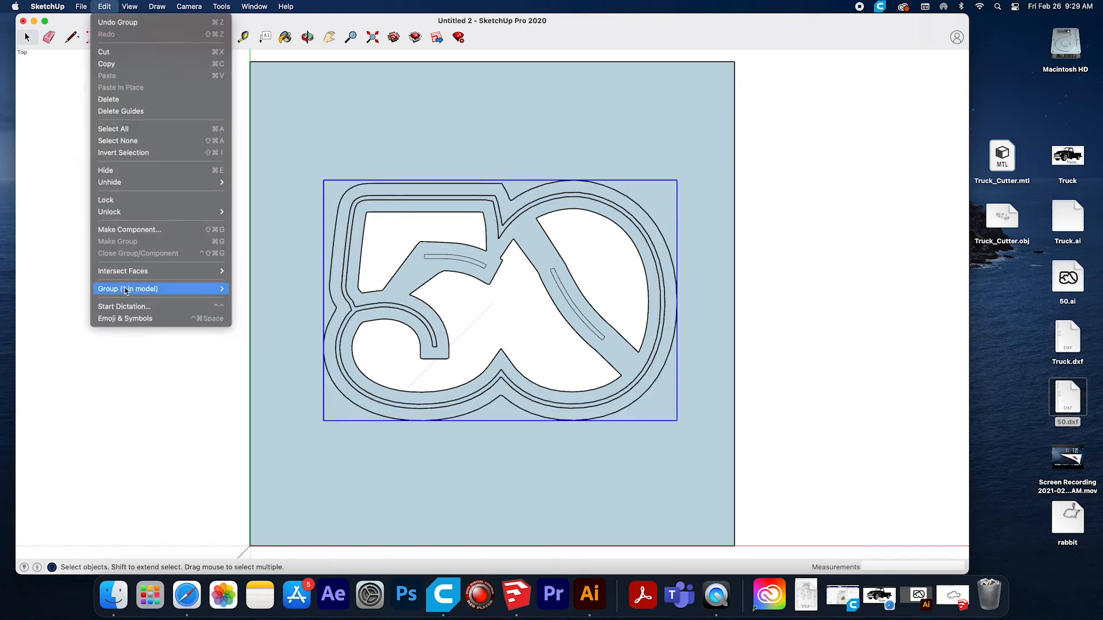
mouse_move(128, 288)
click(267, 304)
click(210, 269)
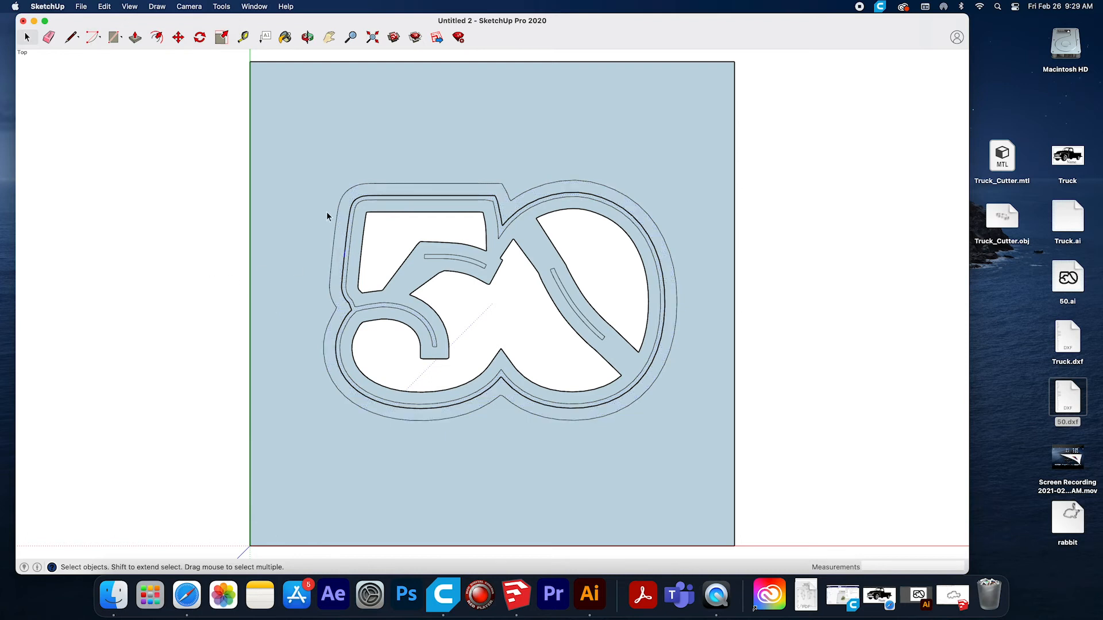
Group all the "50" faces and outlines, explode the group, and check the band and slot faces by selecting them individually.
drag(307, 160, 754, 490)
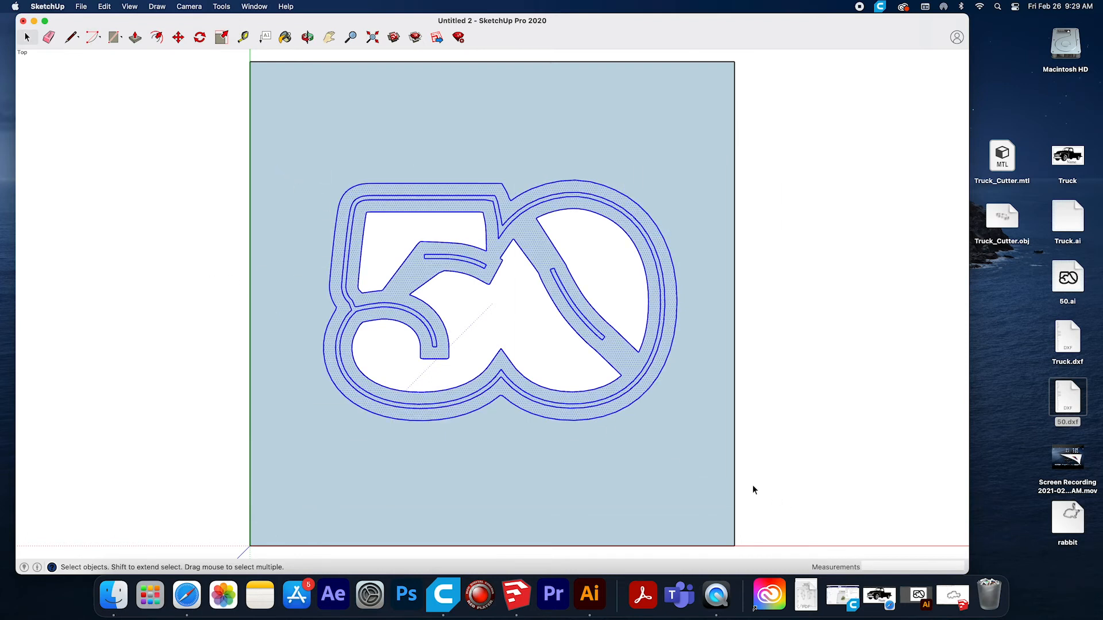
click(104, 6)
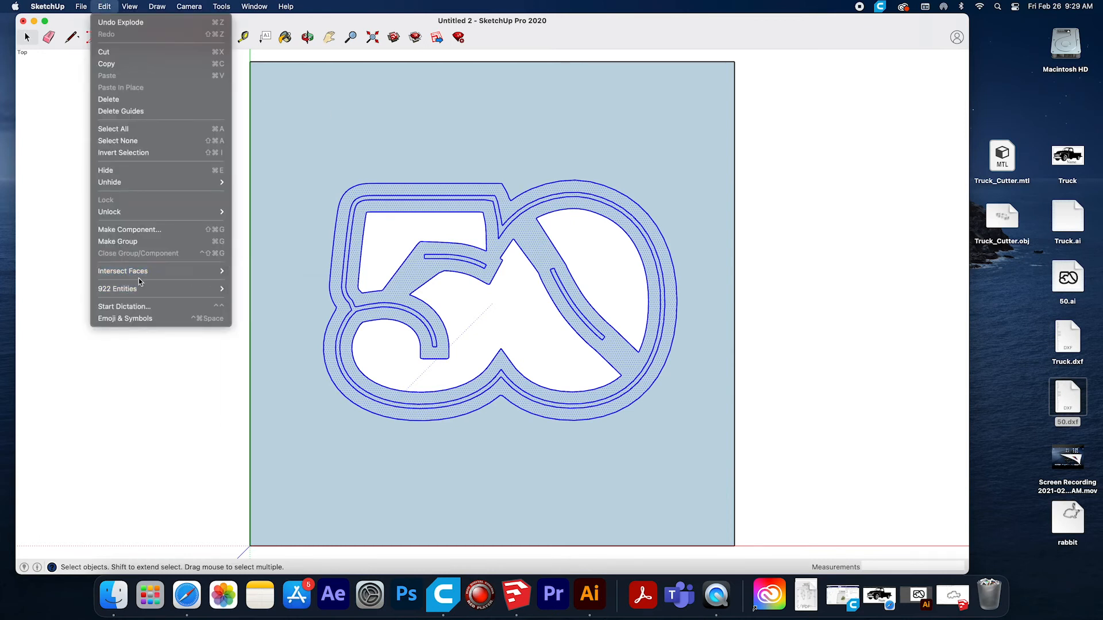
click(120, 244)
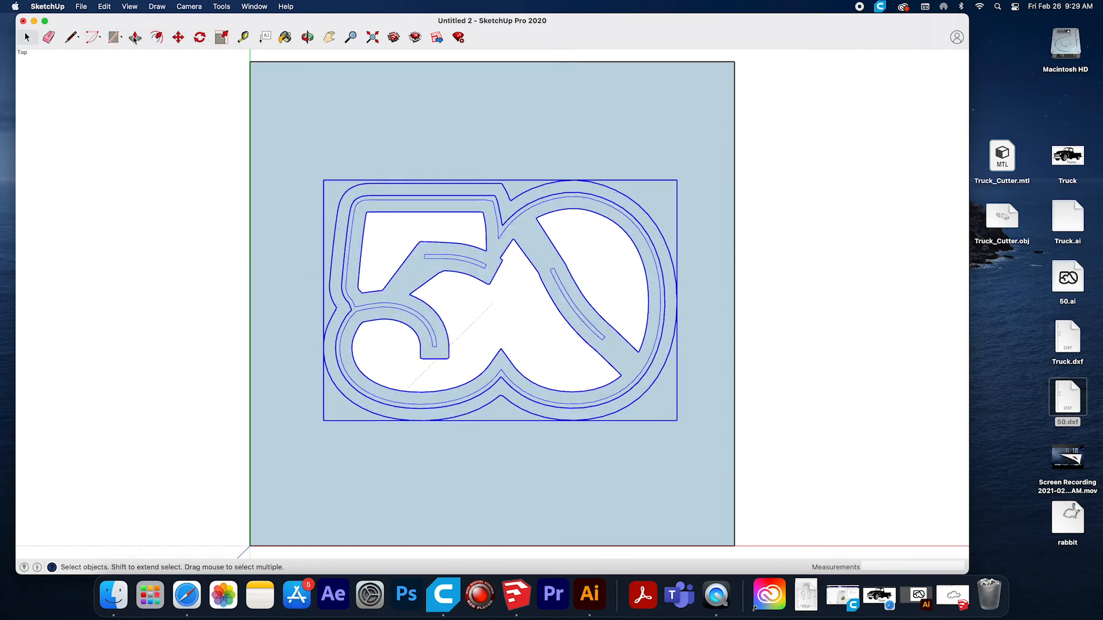
click(104, 7)
mouse_move(209, 295)
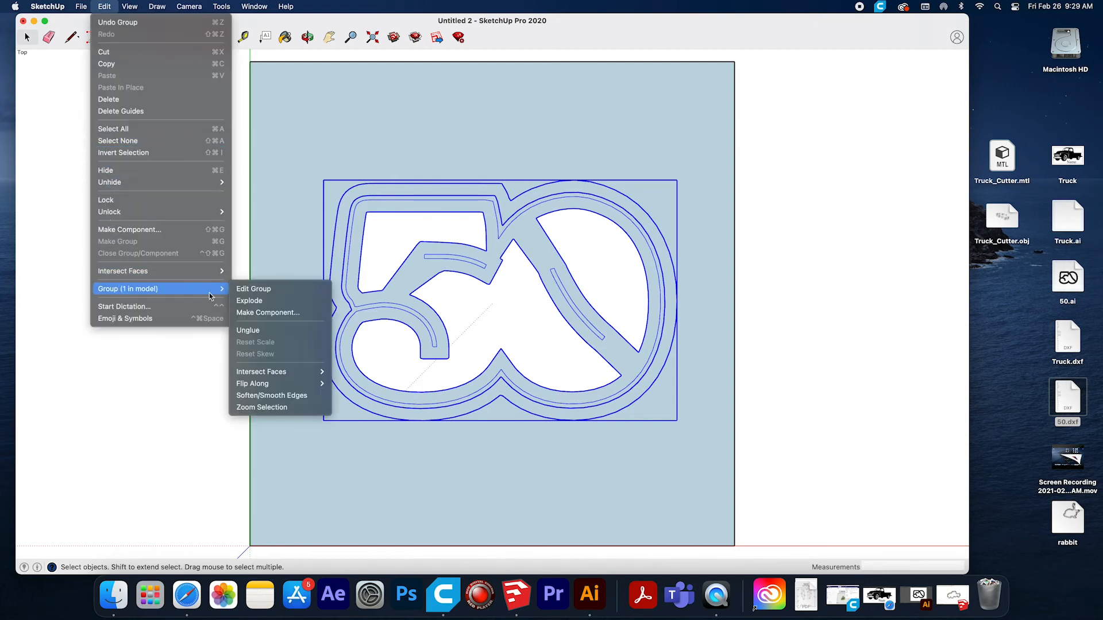
click(247, 300)
click(188, 276)
click(338, 277)
click(344, 279)
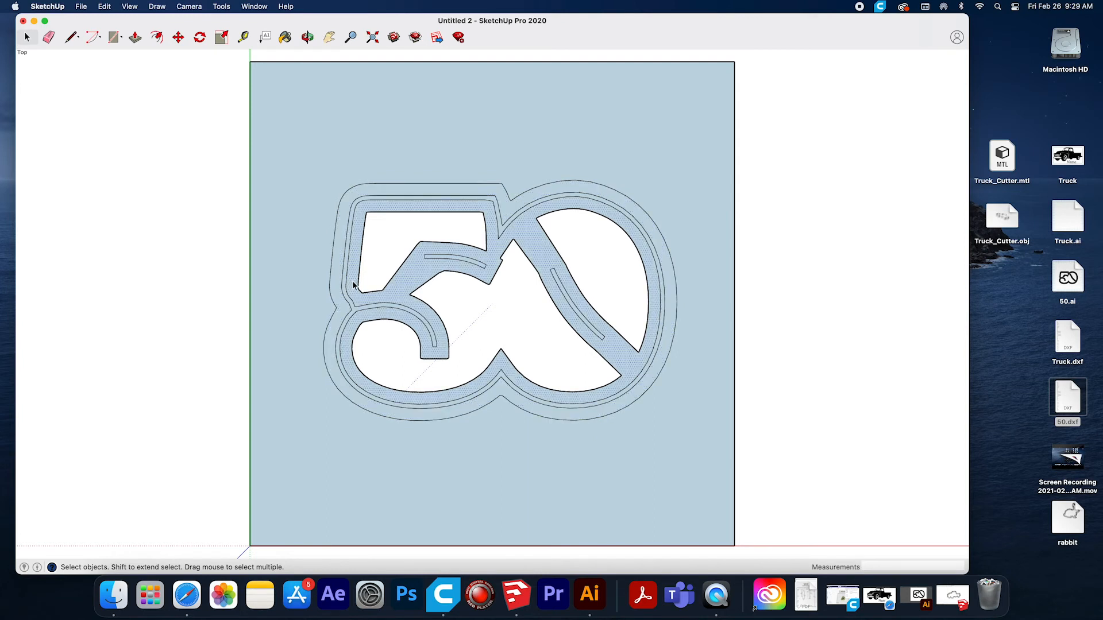
click(352, 309)
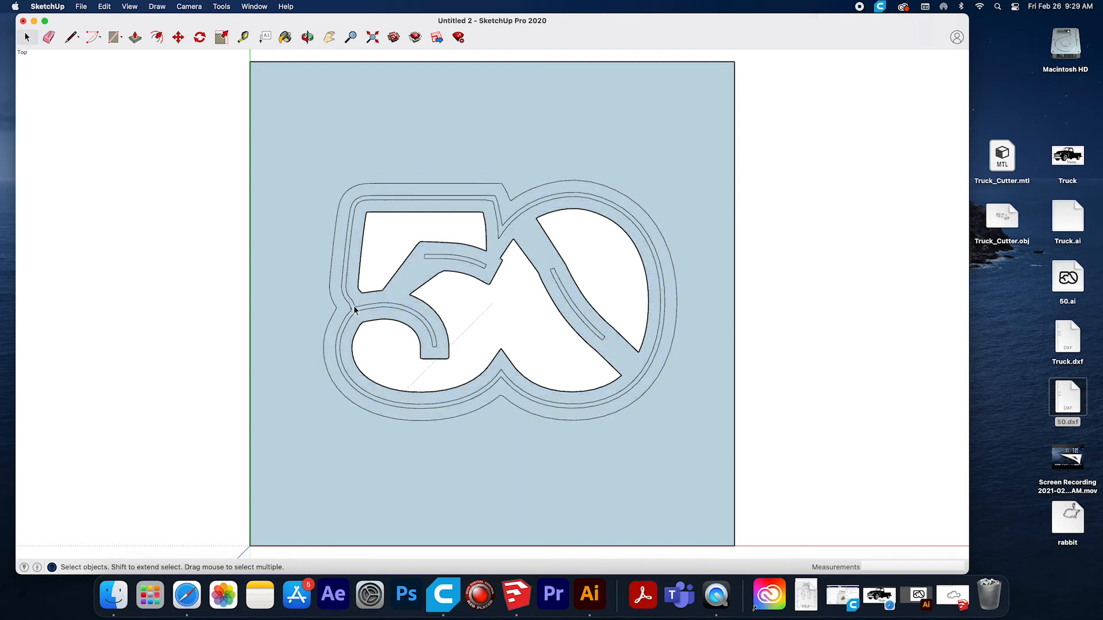
click(436, 257)
Delete the background face around the "50" and the four edges of the surrounding square.
click(286, 141)
key(Delete)
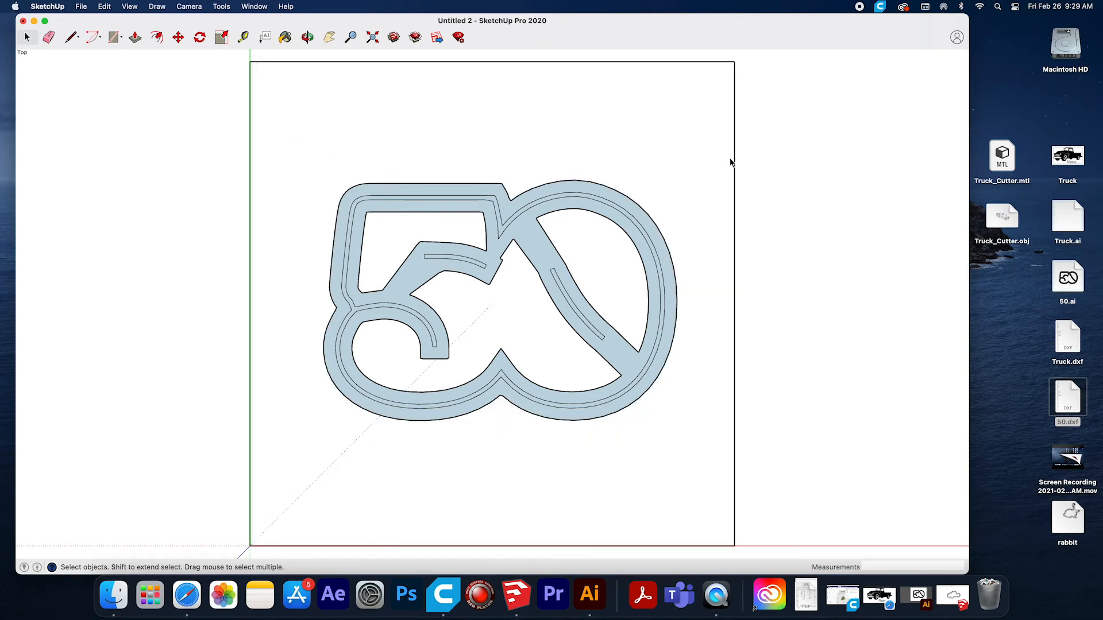
key(Delete)
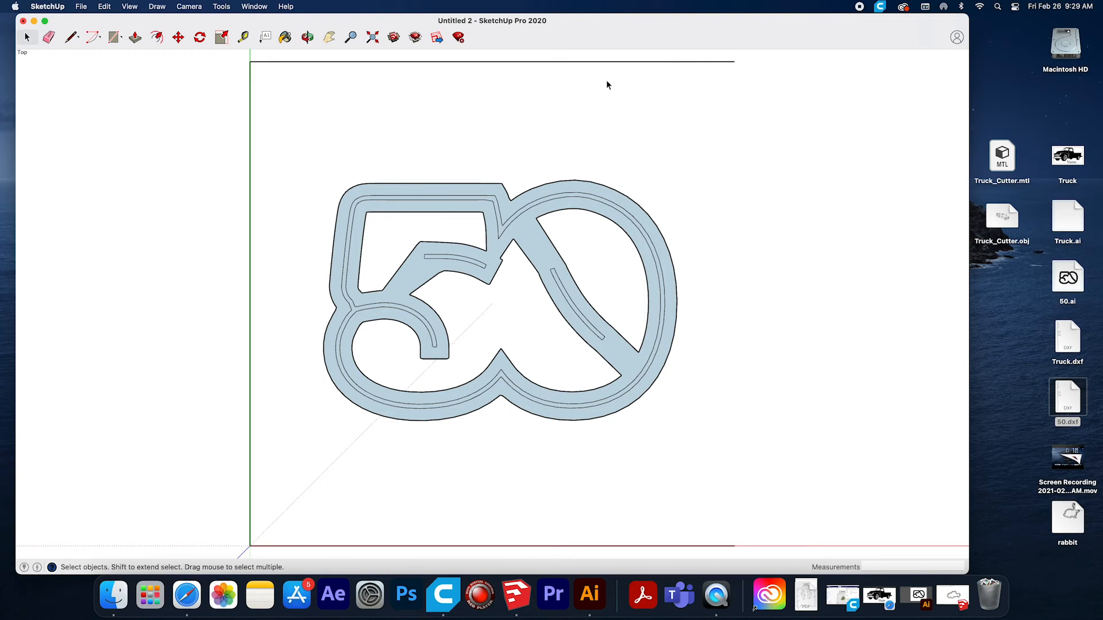
drag(732, 93, 282, 542)
key(Delete)
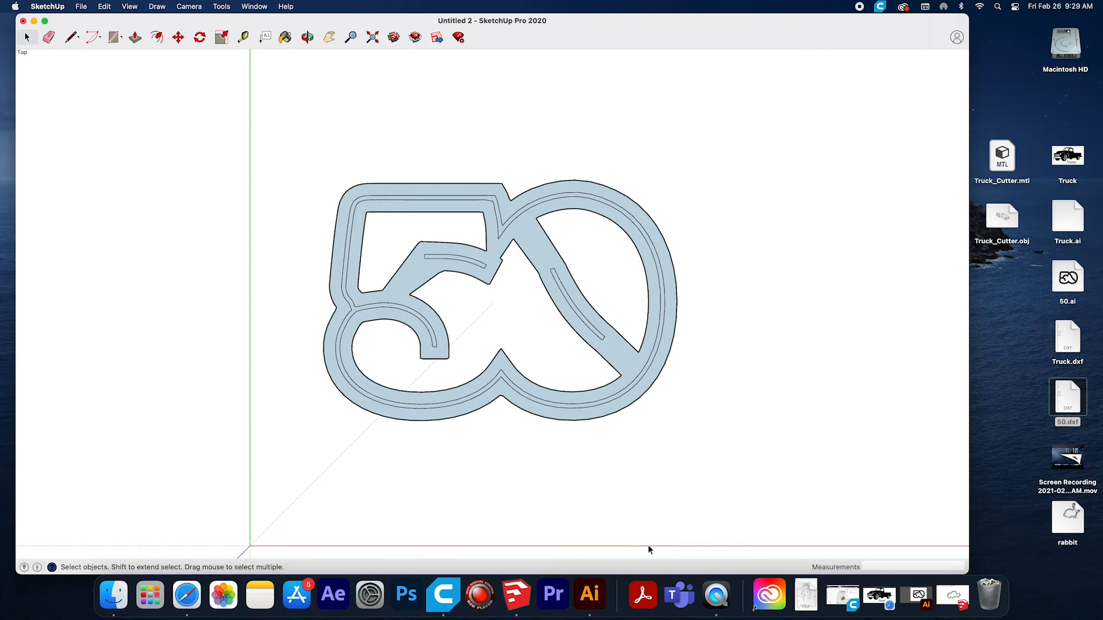
Group the remaining "50" geometry, explode it, and test whether its inner band and curved outline select as separate faces.
drag(296, 133, 738, 469)
click(104, 6)
mouse_move(134, 275)
click(136, 243)
click(104, 6)
mouse_move(127, 279)
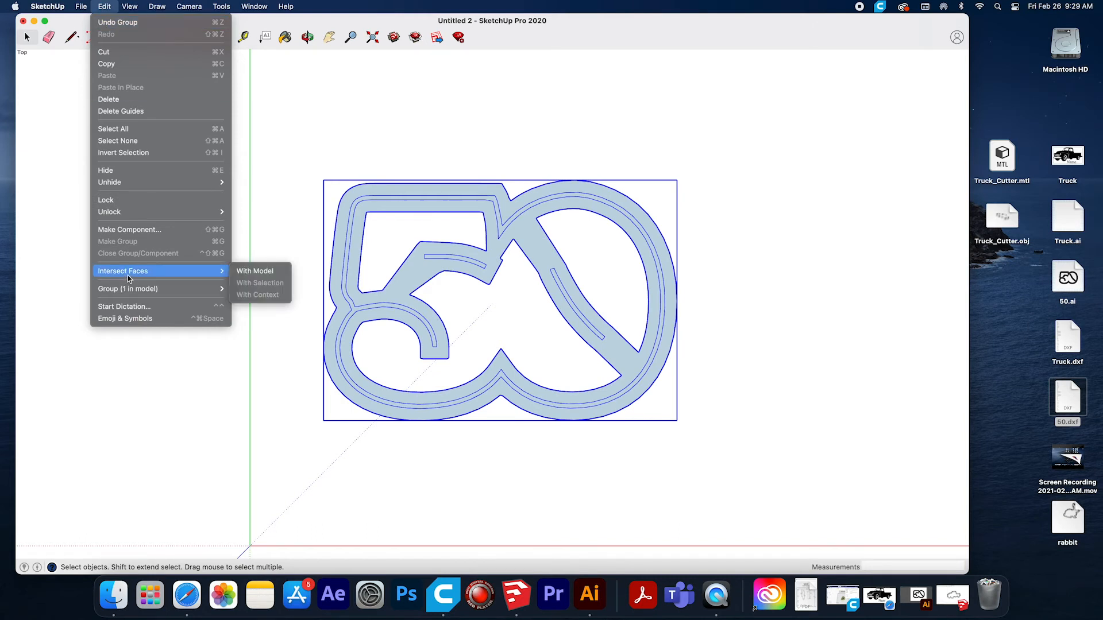
click(246, 301)
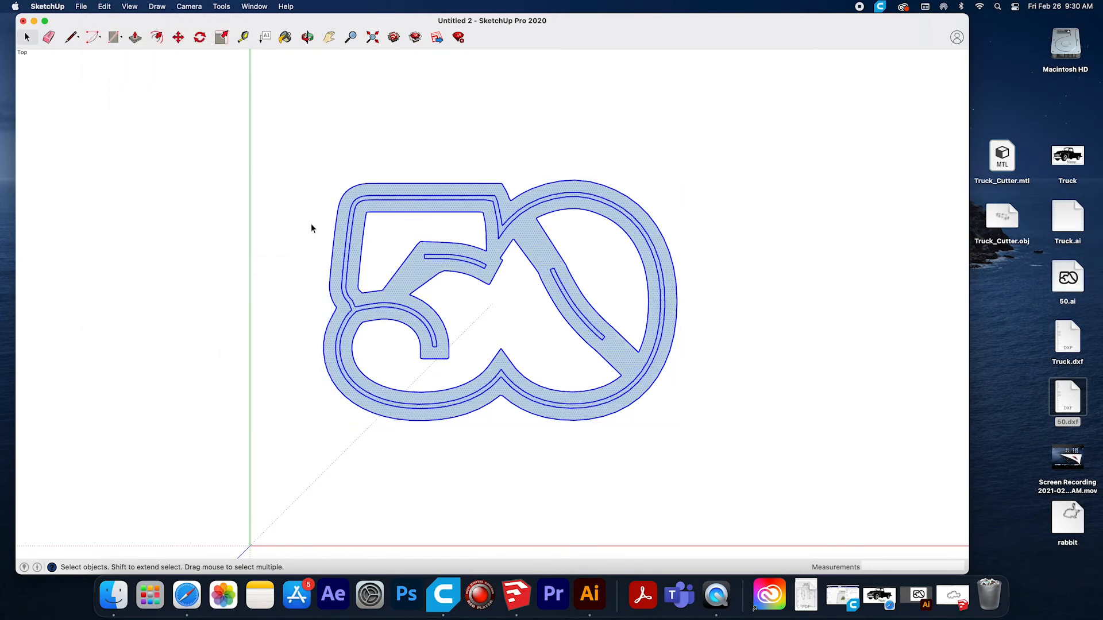
click(347, 143)
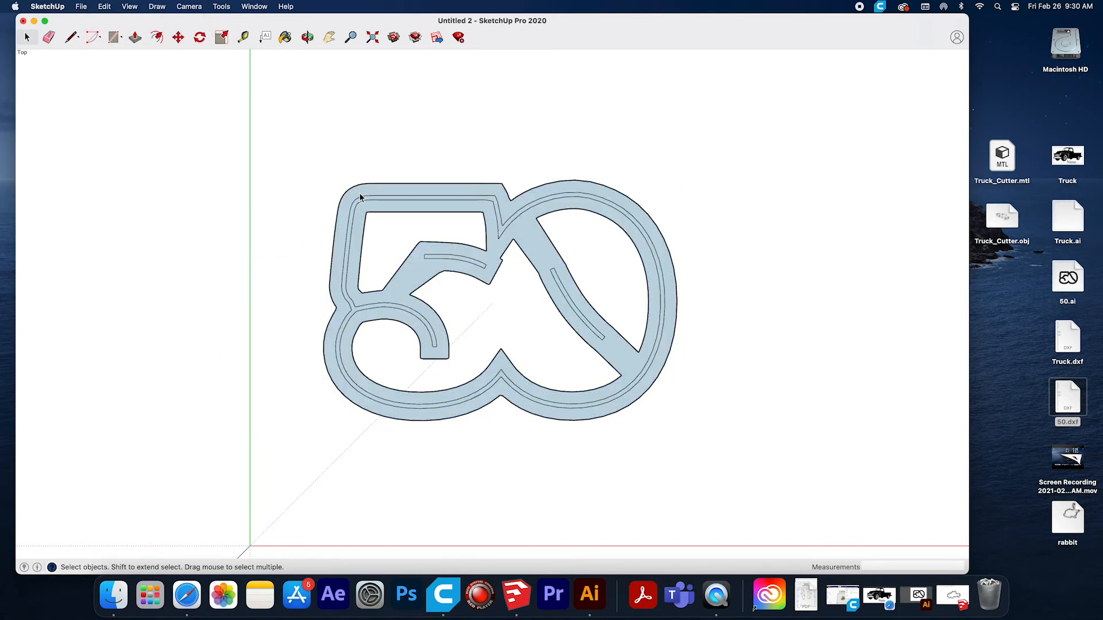
click(357, 226)
click(408, 308)
Repeat the grouping and exploding of the entire "50", and test-select its inner band and the upper slot.
drag(296, 143, 733, 456)
click(104, 7)
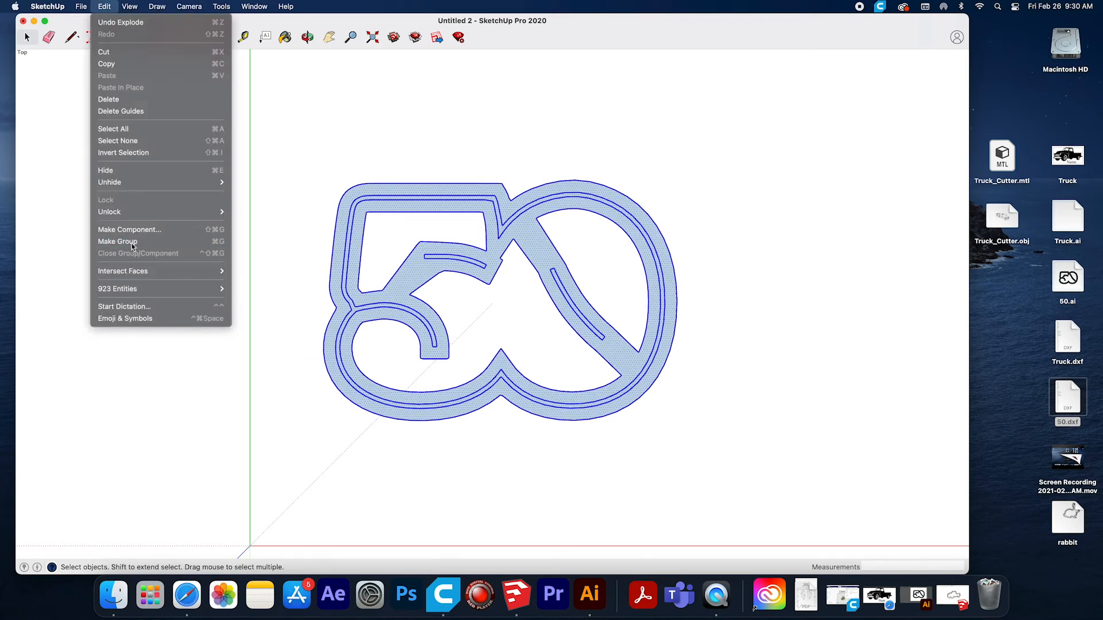
click(131, 242)
click(104, 6)
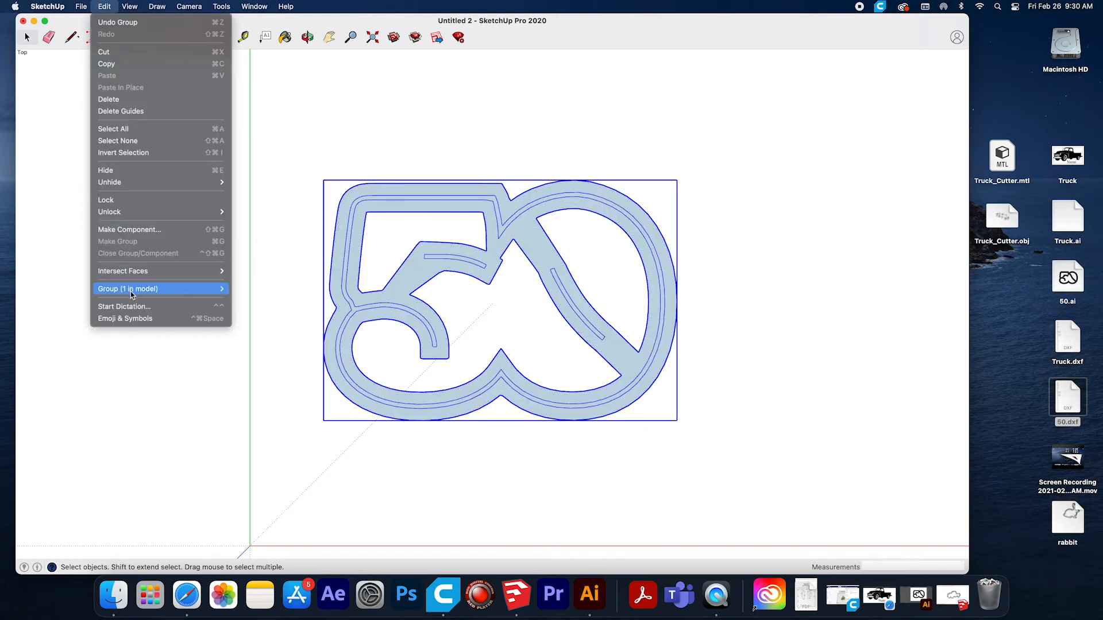
mouse_move(129, 291)
click(256, 301)
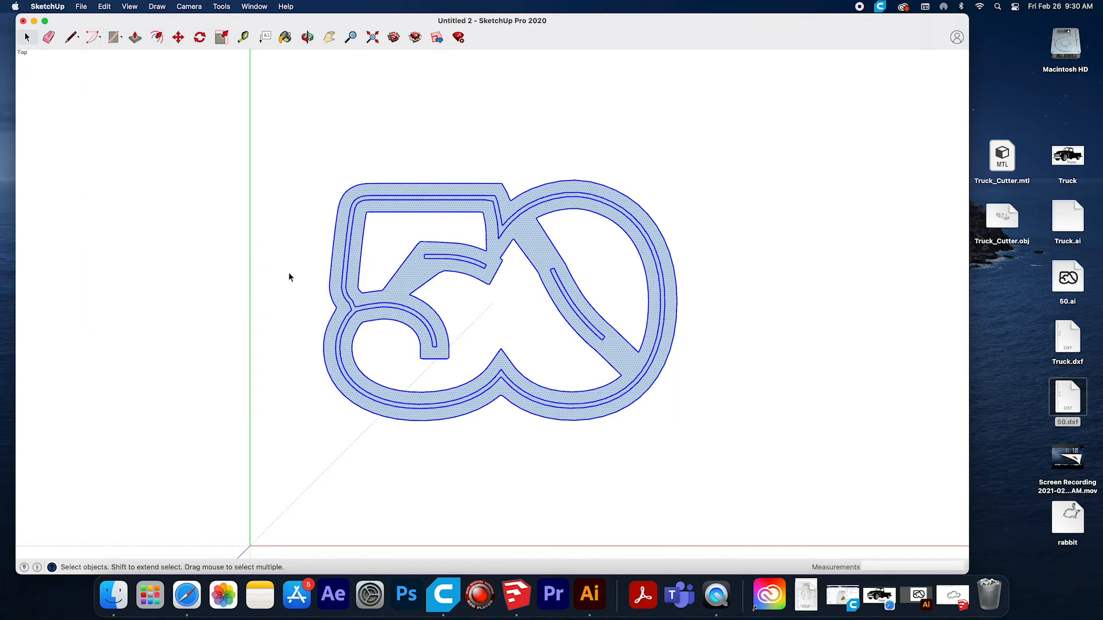
click(369, 150)
click(357, 224)
click(446, 256)
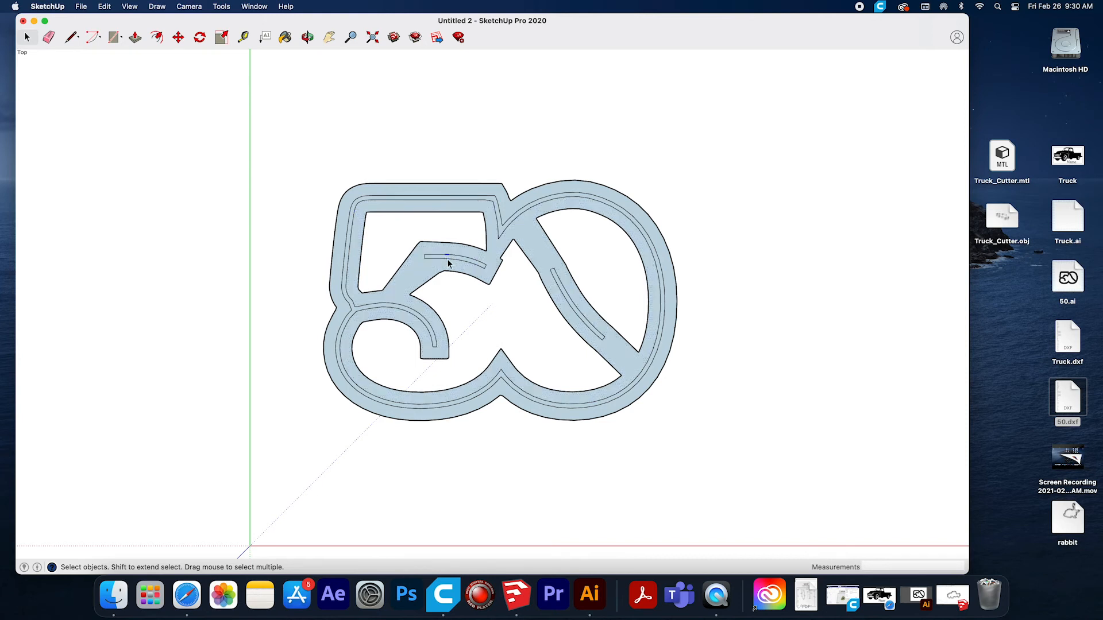
Group the complete "50" once more, explode it, and check the band along the 5's edge and the upper slot for separate selection.
drag(278, 142, 721, 458)
click(104, 6)
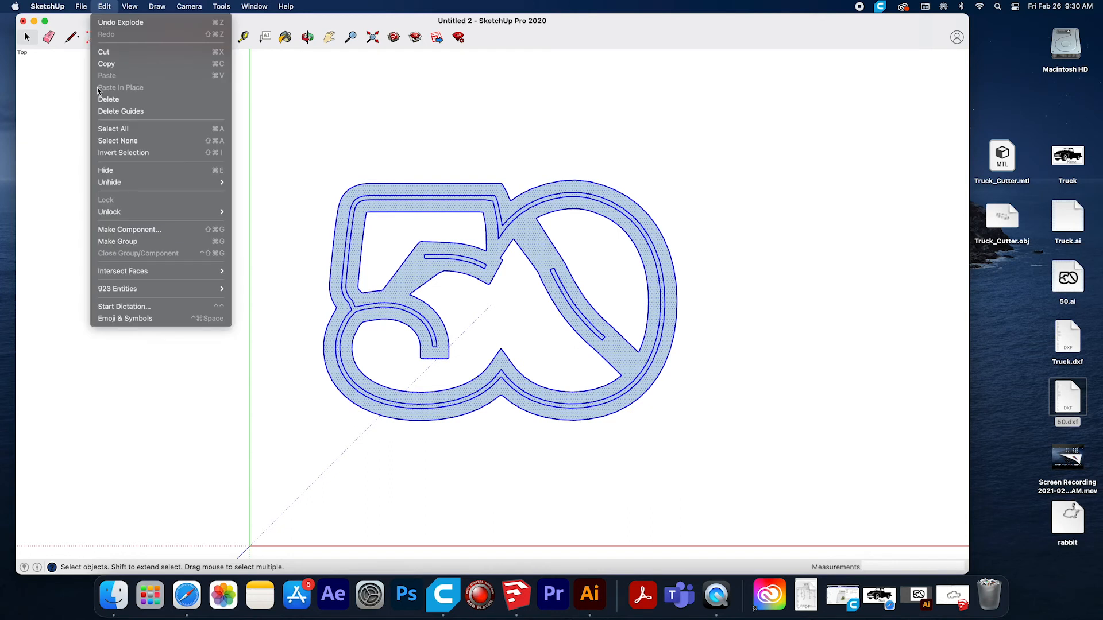
click(112, 241)
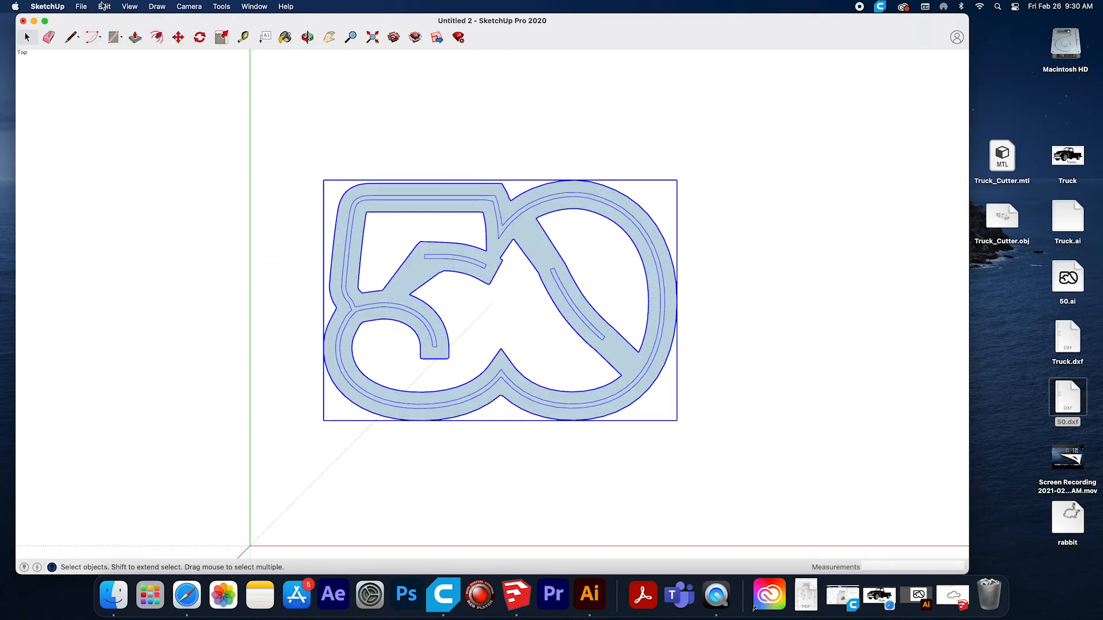
click(104, 6)
mouse_move(185, 294)
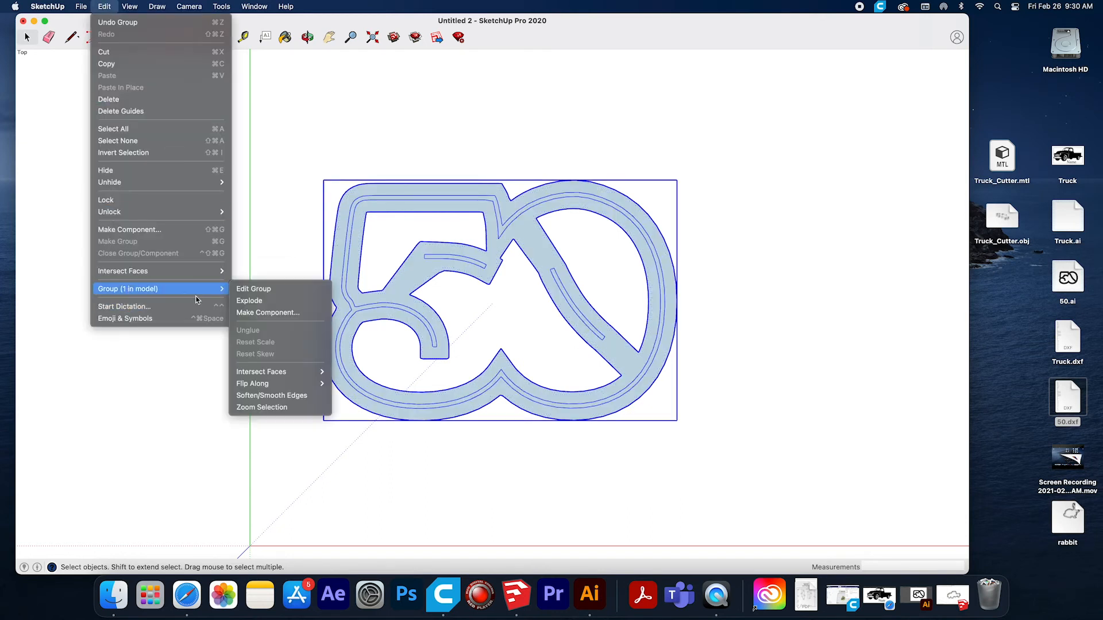
click(256, 302)
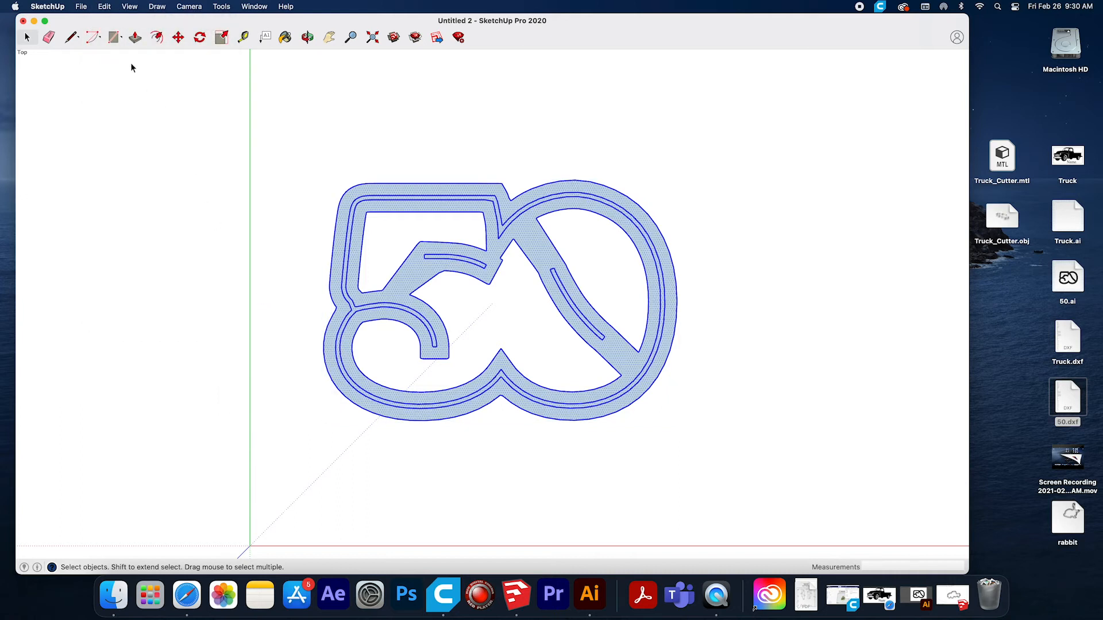
click(102, 7)
mouse_move(132, 293)
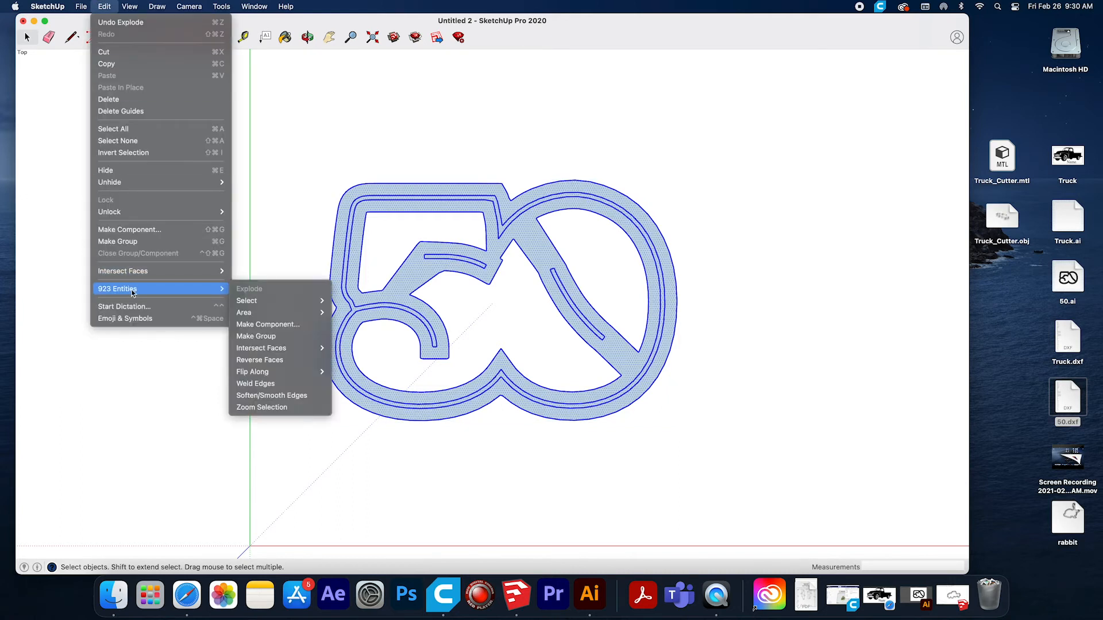
click(346, 179)
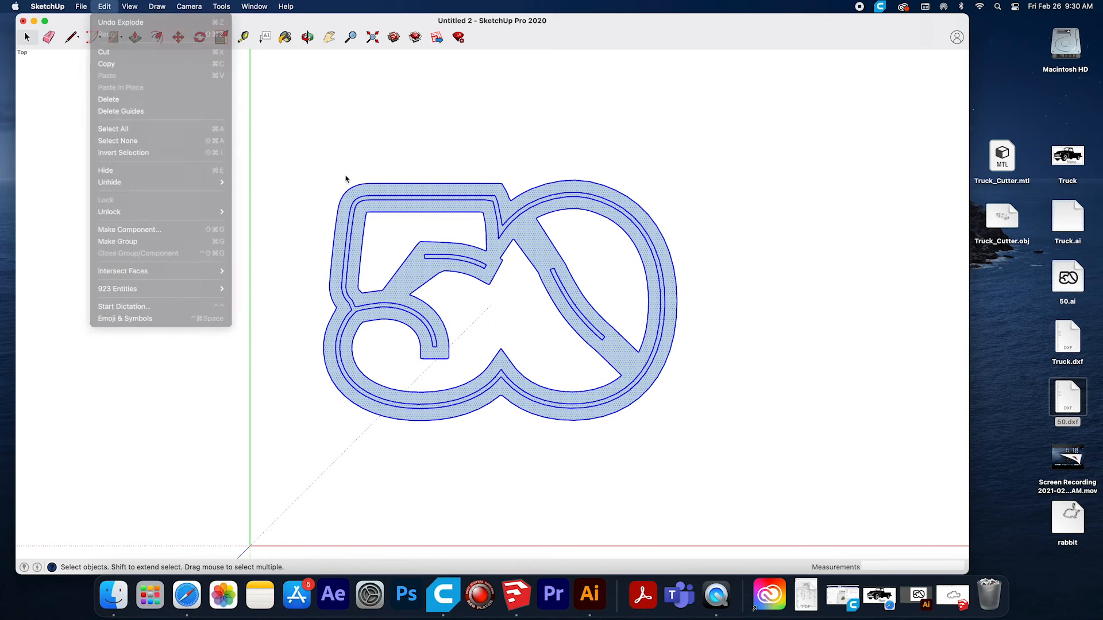
click(345, 211)
click(352, 220)
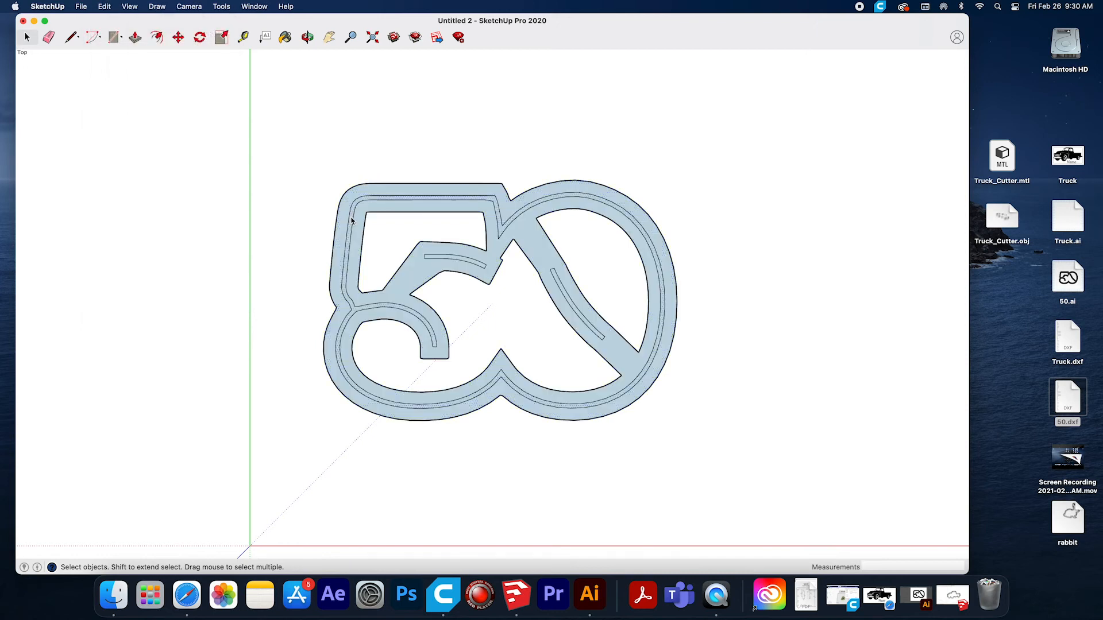
click(456, 260)
Group only the diagonal slot geometry inside the 0, then explode that group.
drag(549, 268, 624, 363)
click(104, 6)
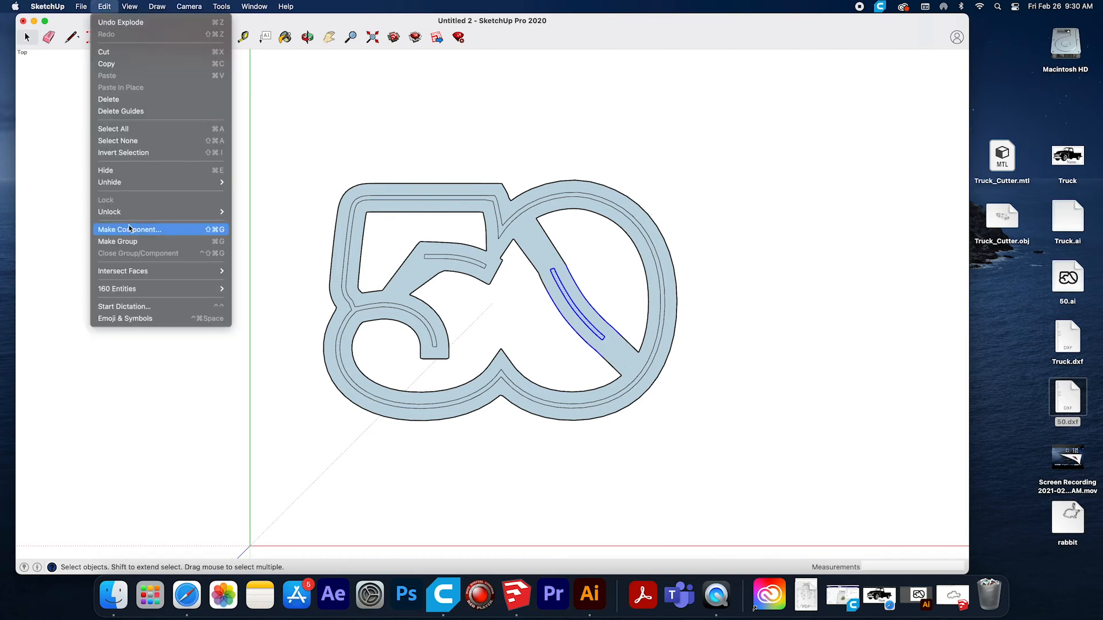
click(136, 242)
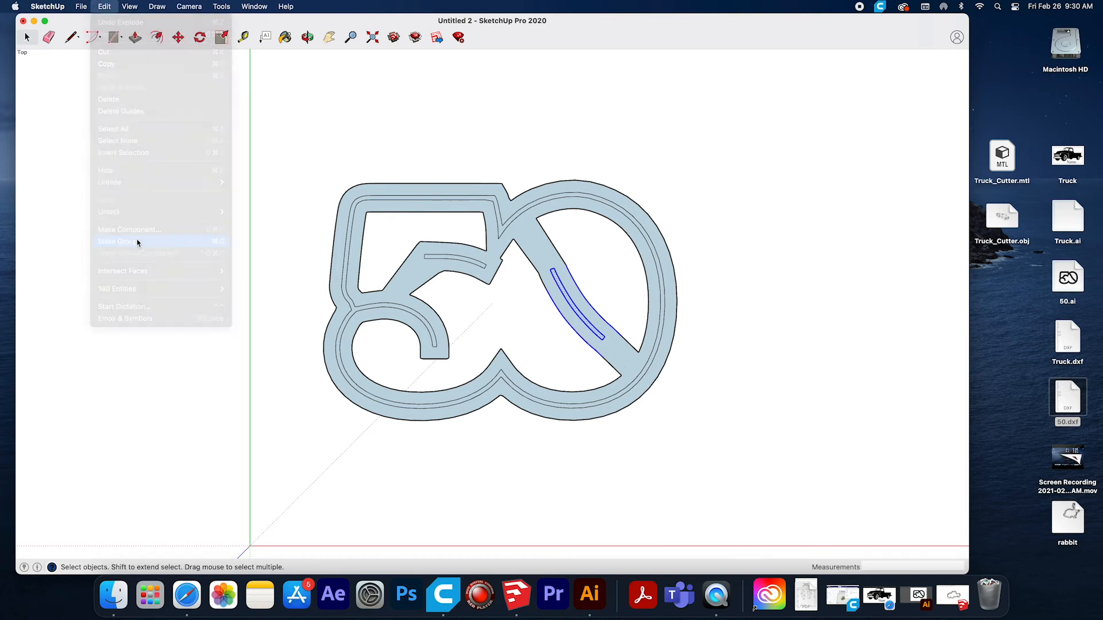
click(97, 8)
mouse_move(167, 287)
click(249, 301)
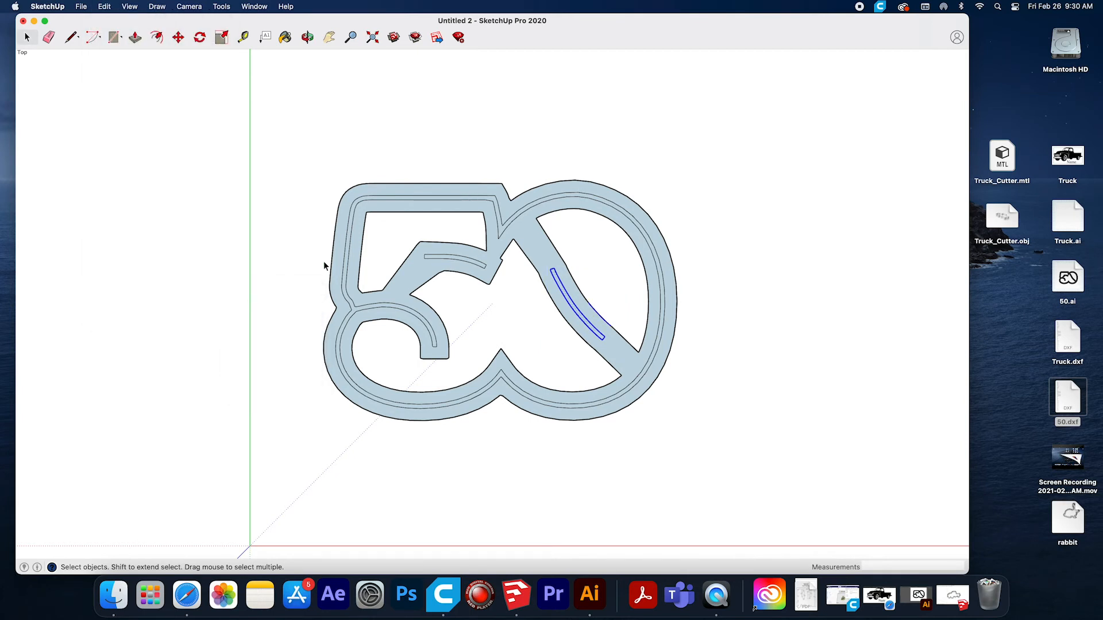
click(469, 300)
Group the upper slot and its surrounding edges in the 5, explode the group, and test-select the slot.
drag(404, 233, 509, 293)
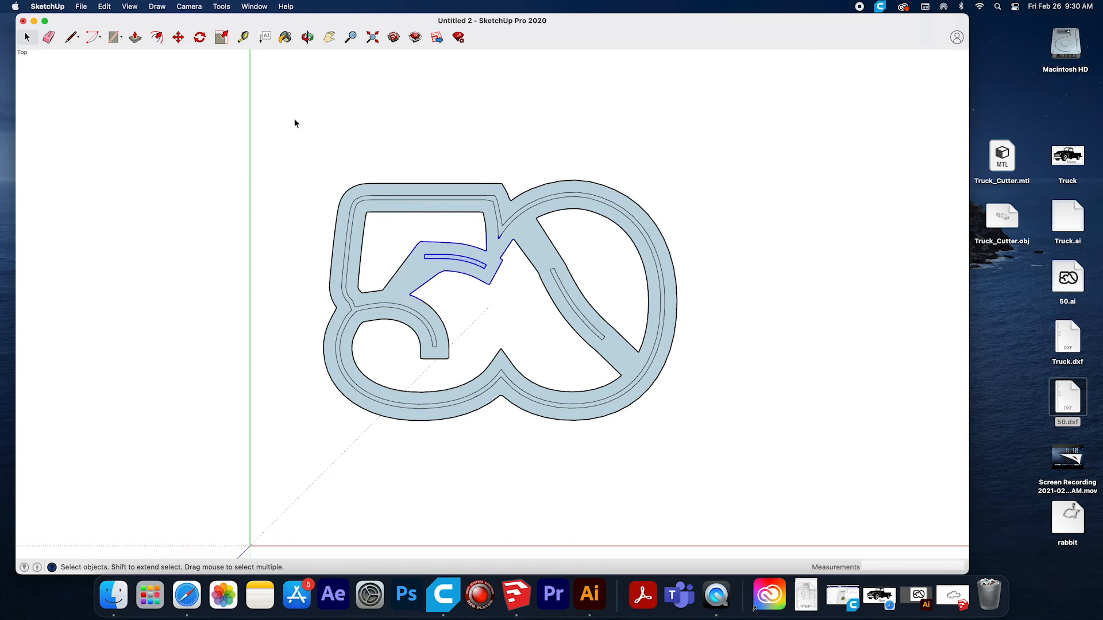
click(107, 7)
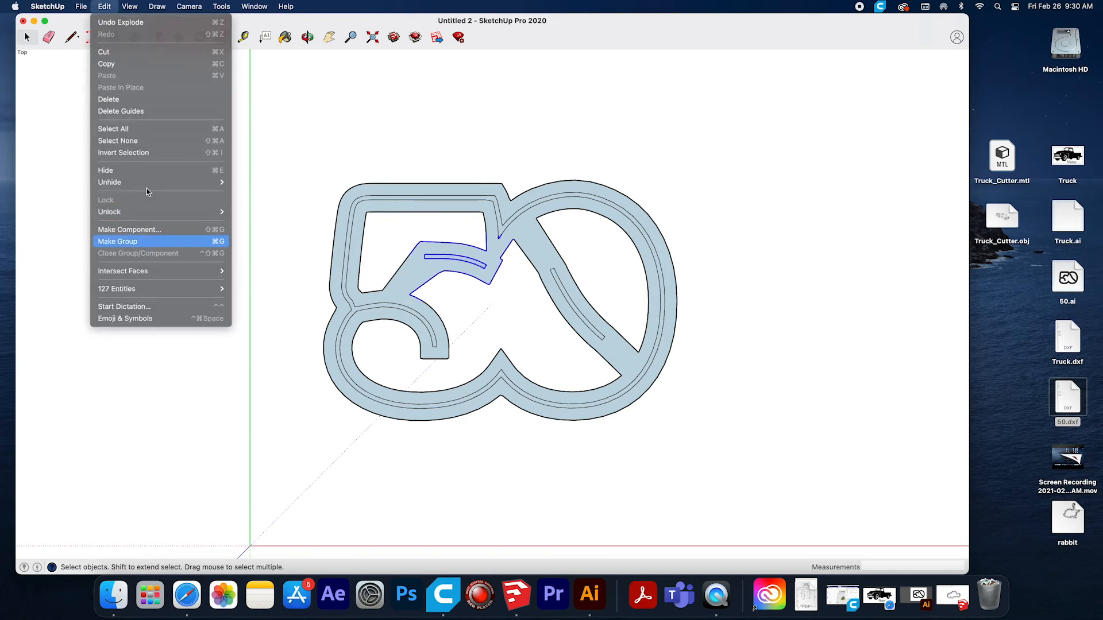
click(151, 241)
click(106, 6)
mouse_move(133, 288)
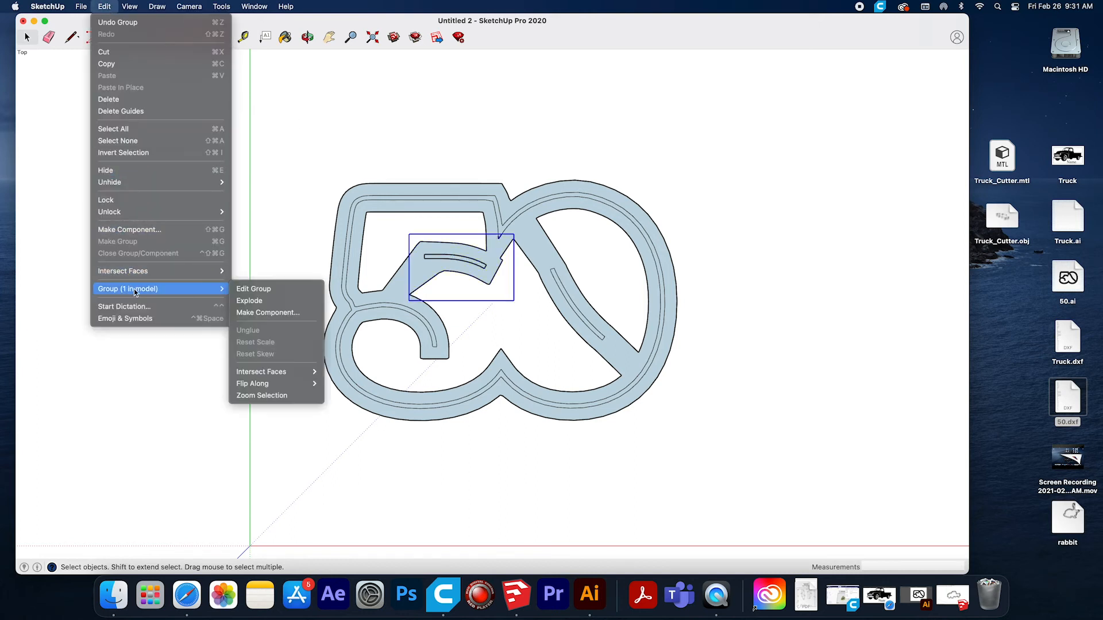
click(252, 303)
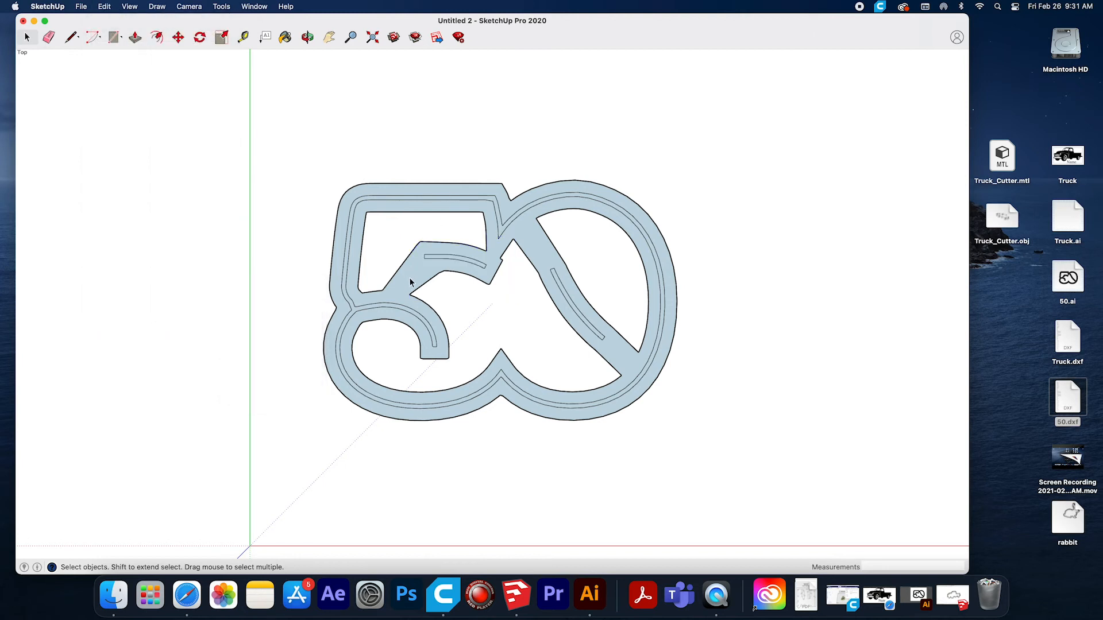
click(449, 256)
Regroup and explode all the "50" geometry, and check whether the inner band and both slots select as separate faces.
drag(271, 123, 734, 475)
click(104, 7)
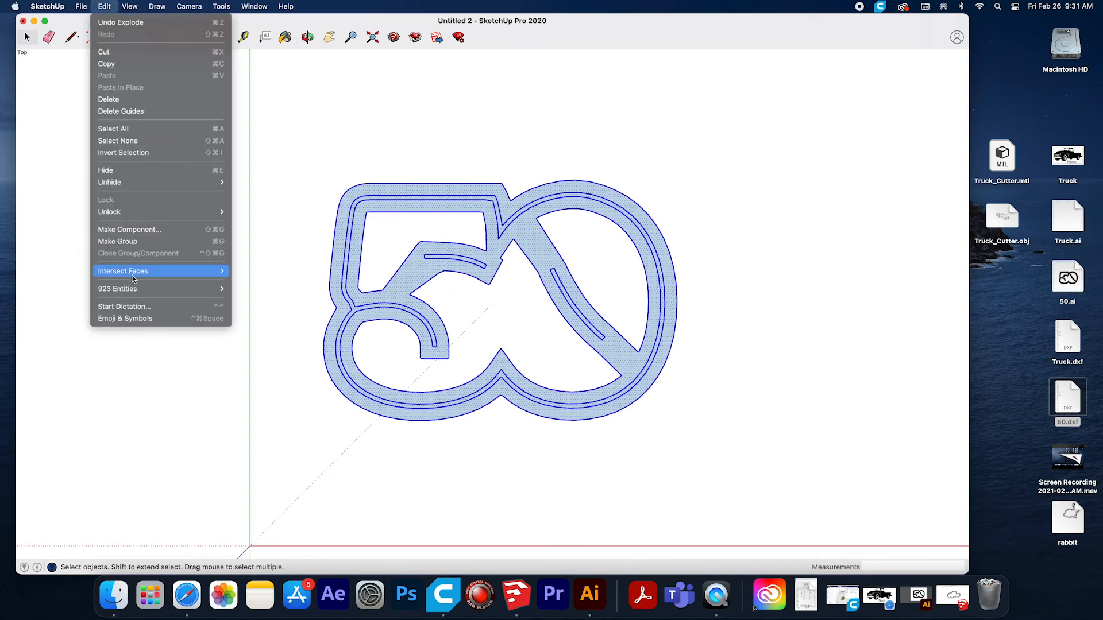
click(127, 242)
click(104, 6)
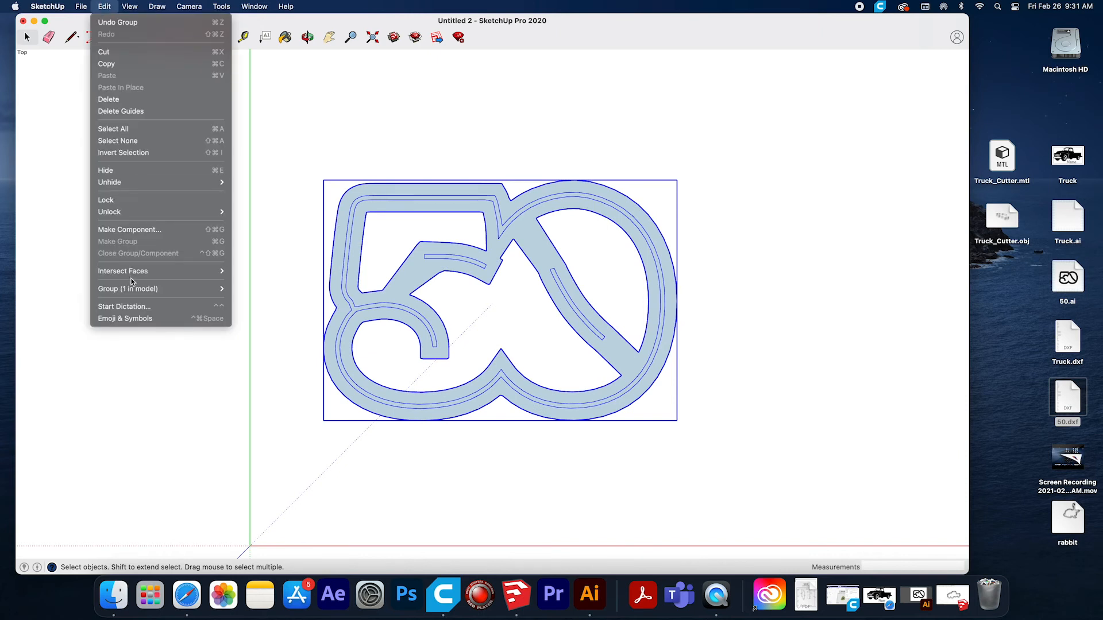
mouse_move(193, 289)
click(247, 302)
click(413, 217)
double_click(439, 258)
click(564, 292)
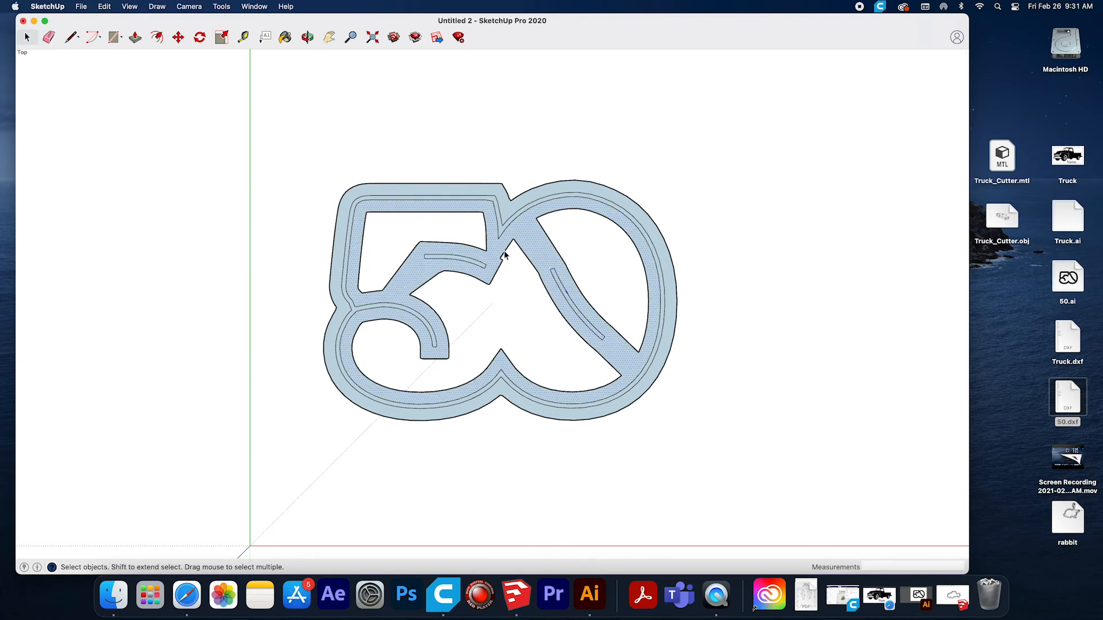
Group the diagonal slot of the 0 together with its nearby edges and explode it again.
click(456, 200)
click(105, 6)
click(138, 242)
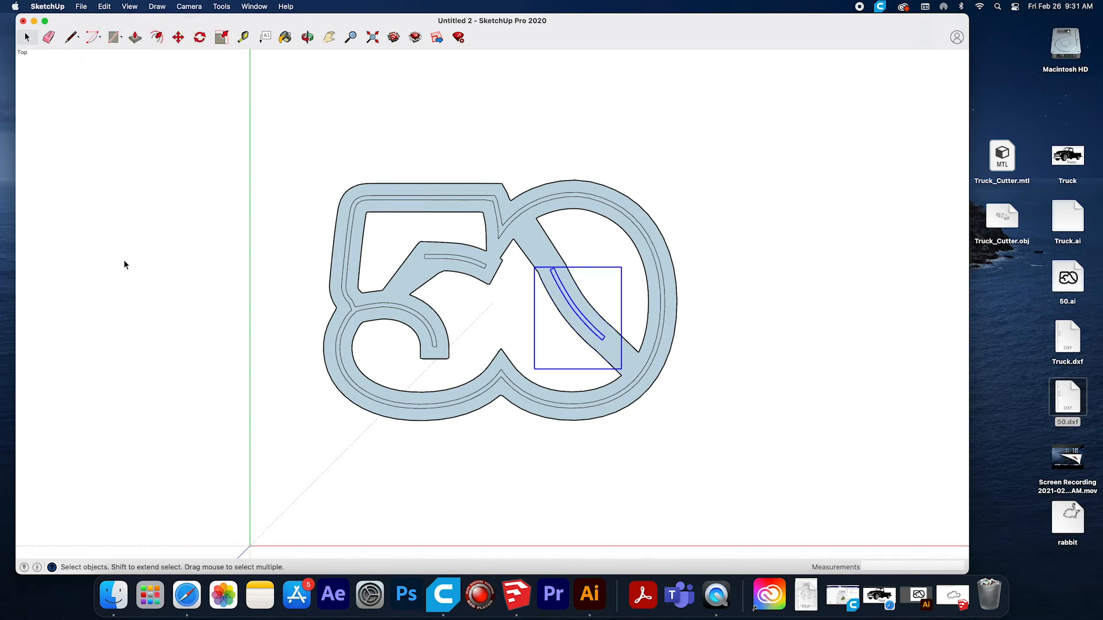
click(104, 6)
mouse_move(172, 289)
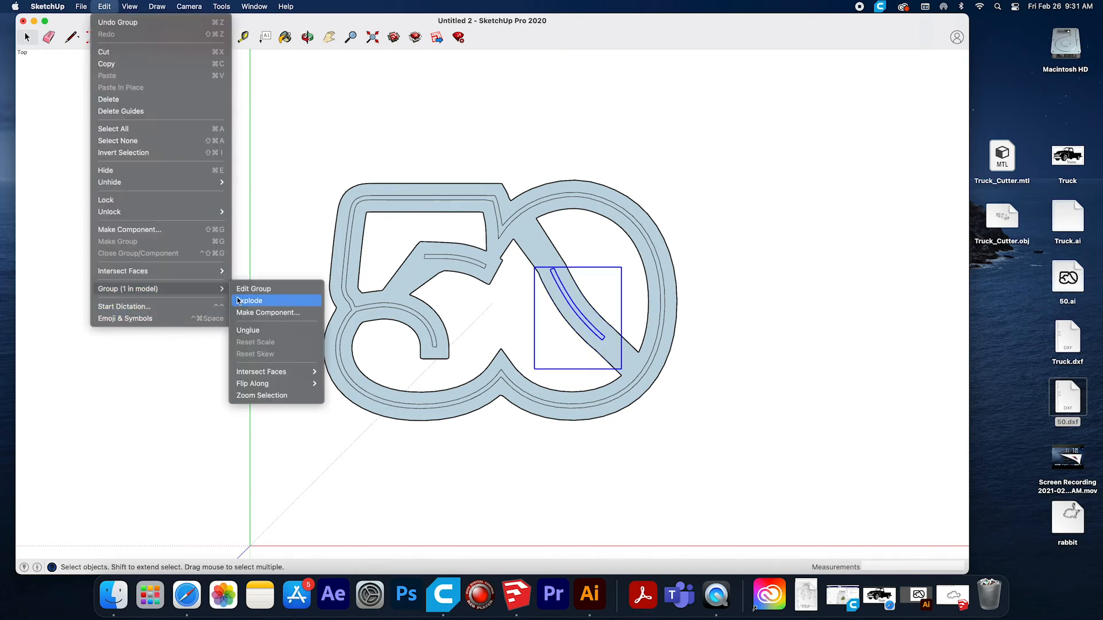
click(249, 301)
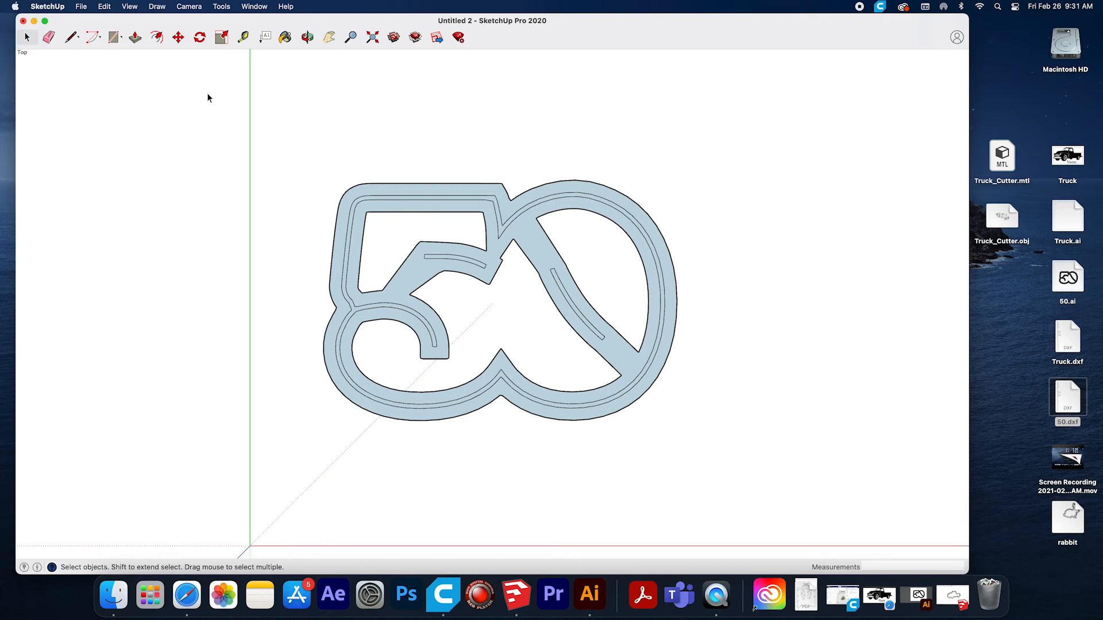
Try extruding the outer rim of the "50" by 2 mm and the narrow outline band by 16 mm with Push/Pull.
click(307, 37)
drag(500, 407, 480, 337)
scroll(476, 342, up, 5)
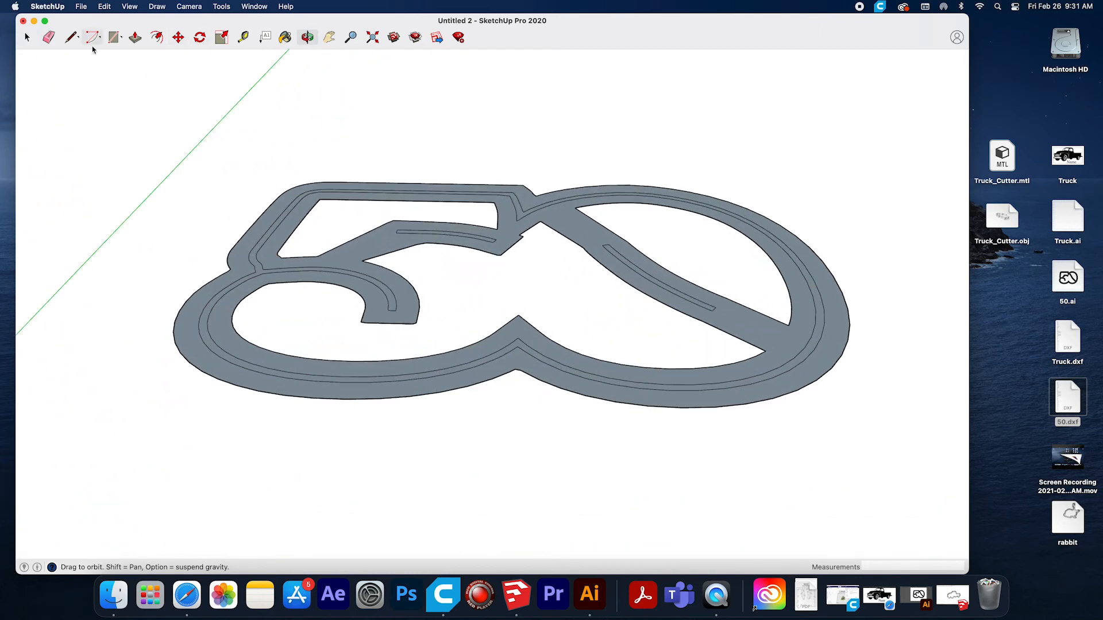
click(135, 38)
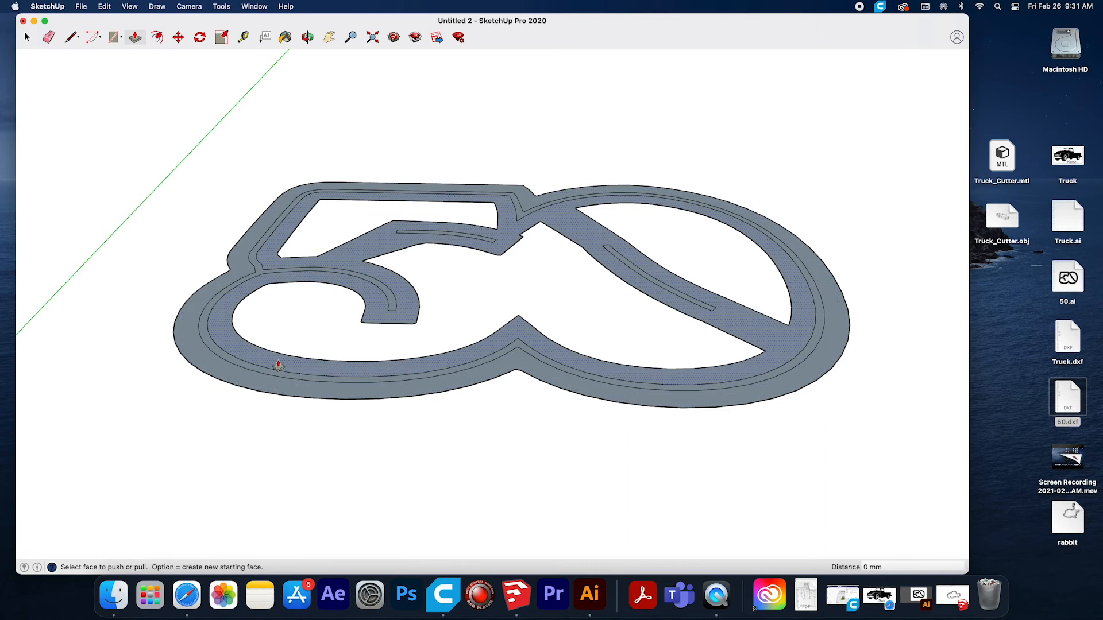
scroll(287, 369, up, 3)
drag(206, 391, 209, 373)
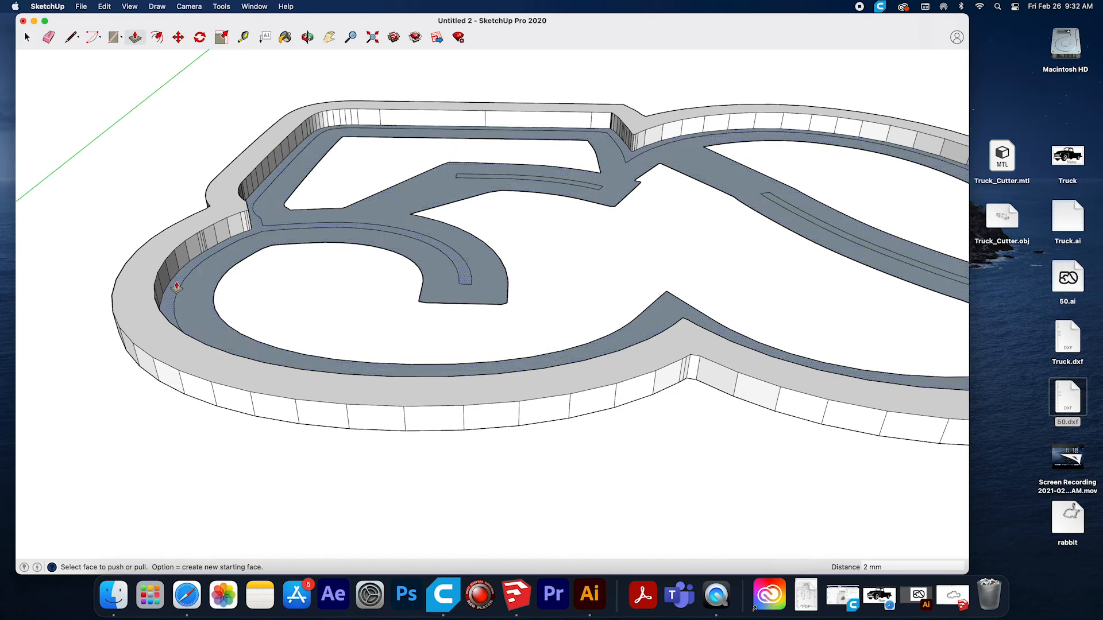
drag(176, 285, 156, 96)
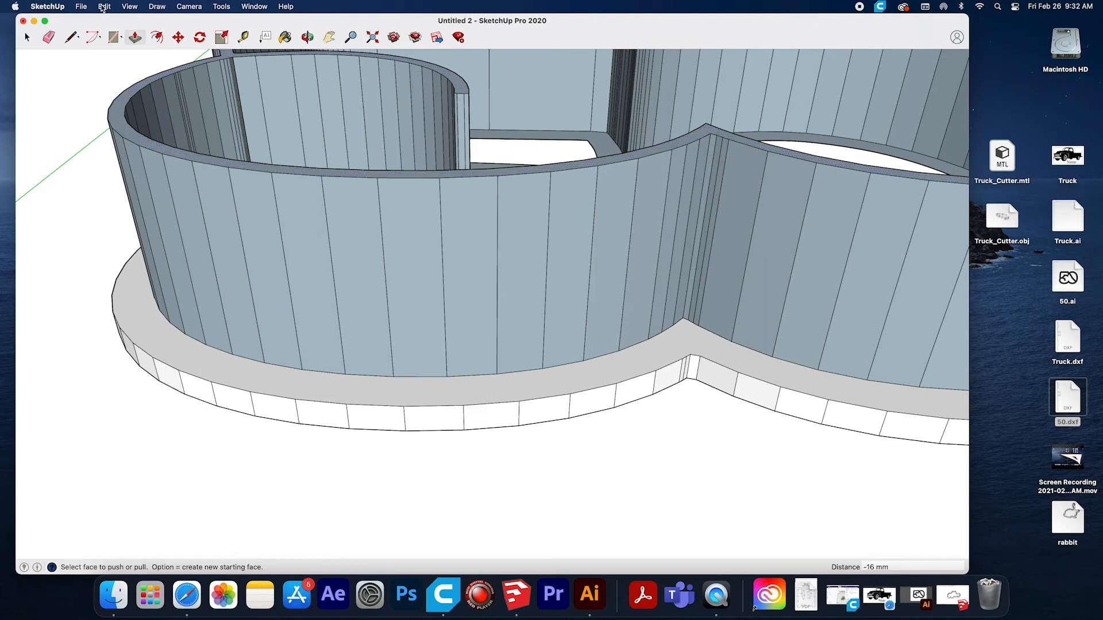
Try extruding the upper slot of the 5 by 16 mm, and start and cancel the diagonal slot's extrusion.
click(307, 37)
drag(544, 155, 191, 107)
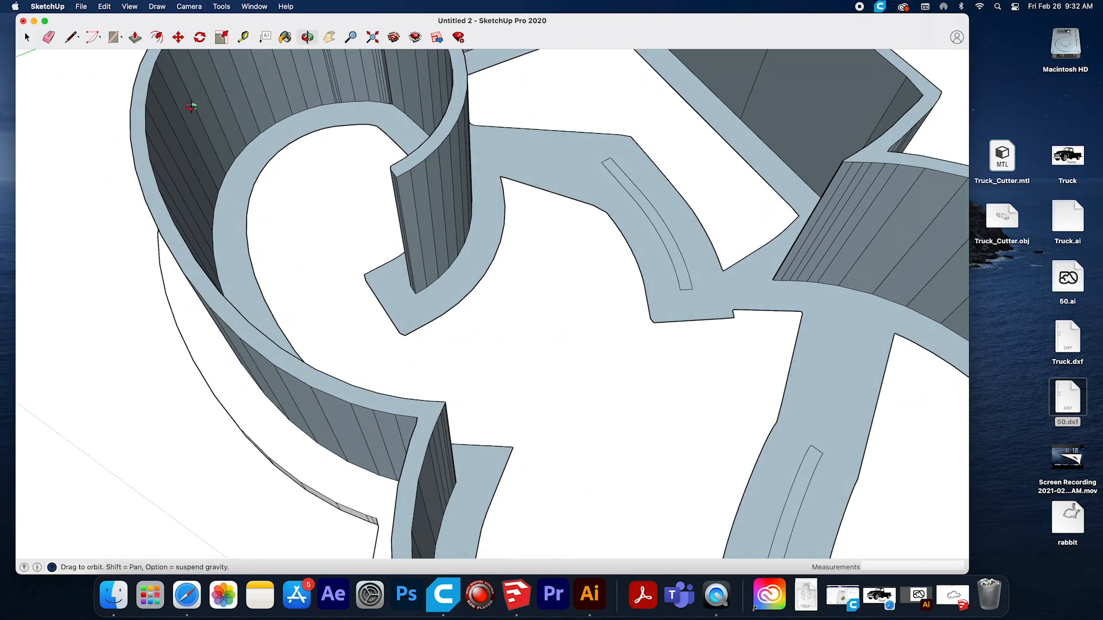
click(135, 38)
drag(673, 256, 672, 124)
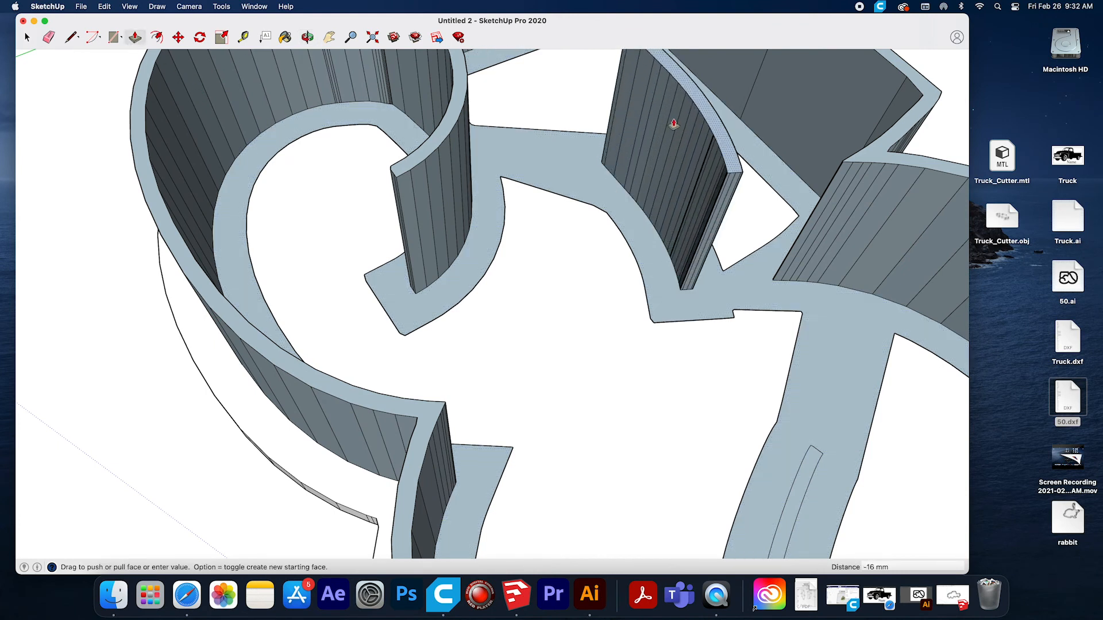
click(802, 487)
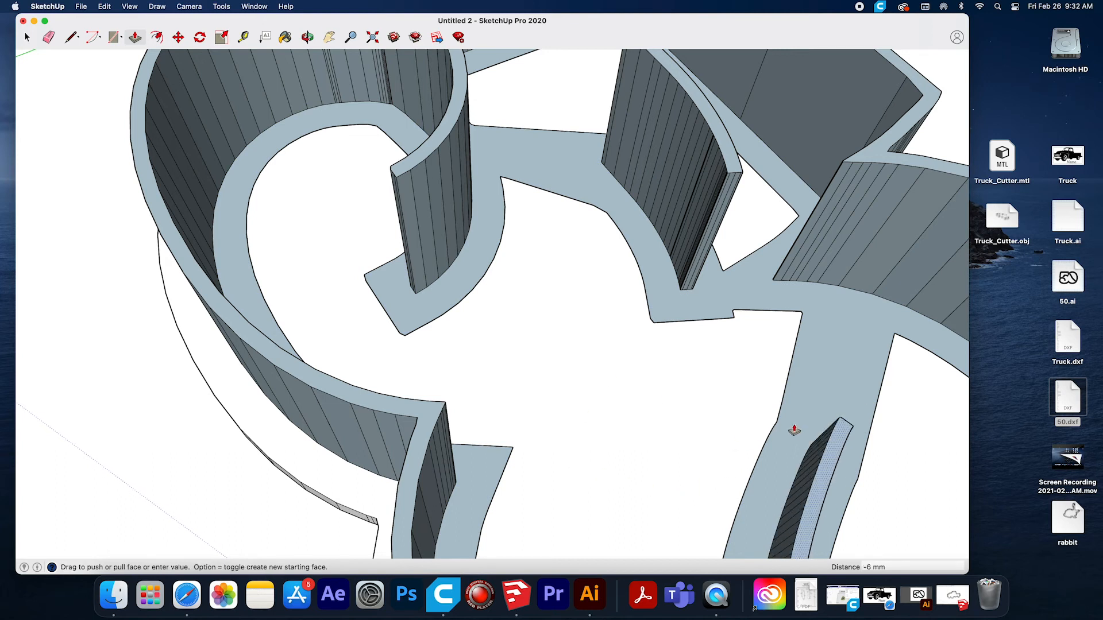
key(Escape)
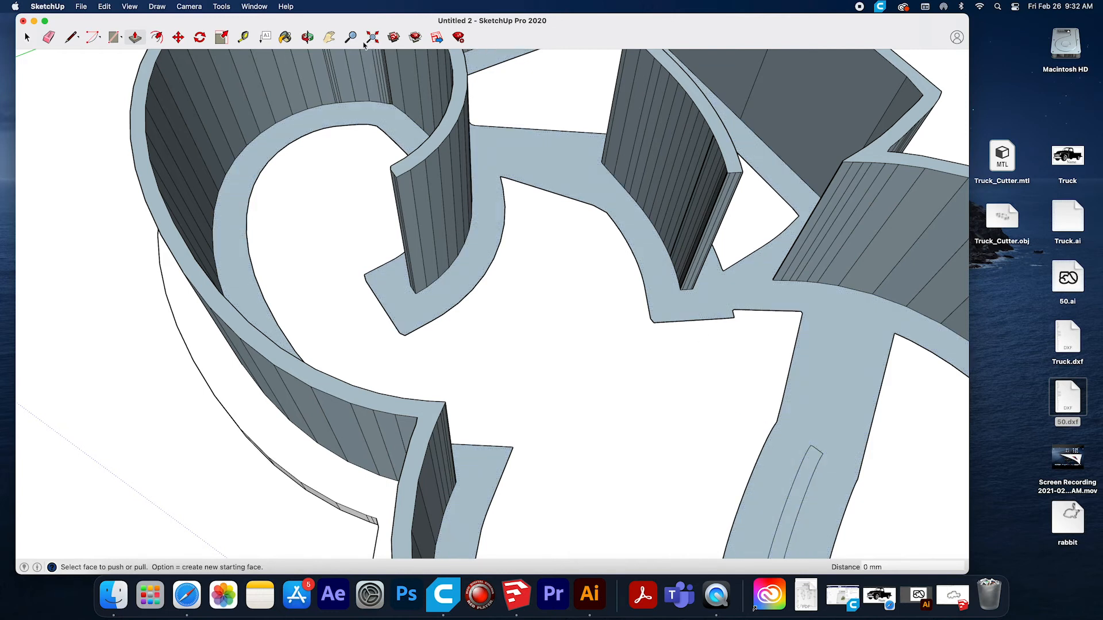
Inspect the extruded "50" from underneath and undo the slot, outline band and outer rim extrusions.
click(307, 37)
drag(541, 446, 516, 93)
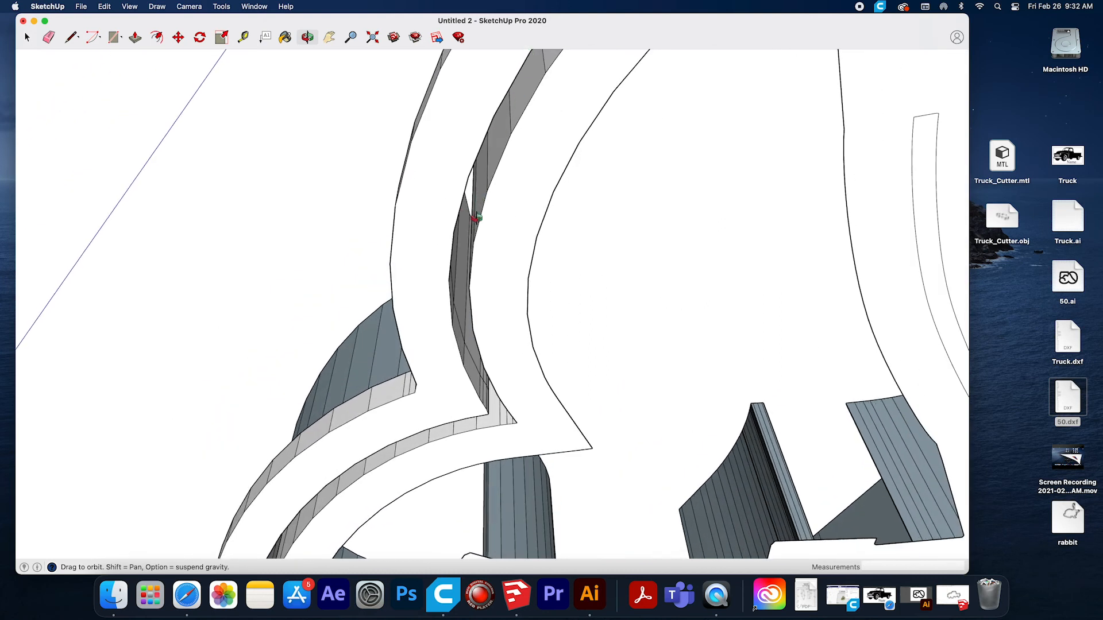
drag(583, 251, 549, 398)
key(super+z)
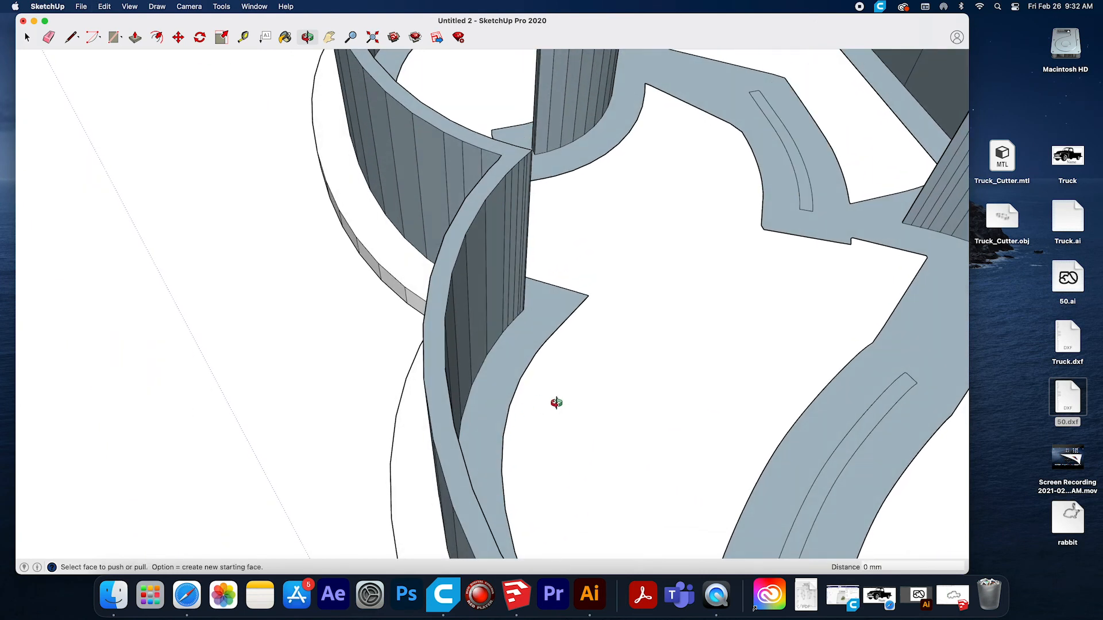
key(super+z)
key(super+z)
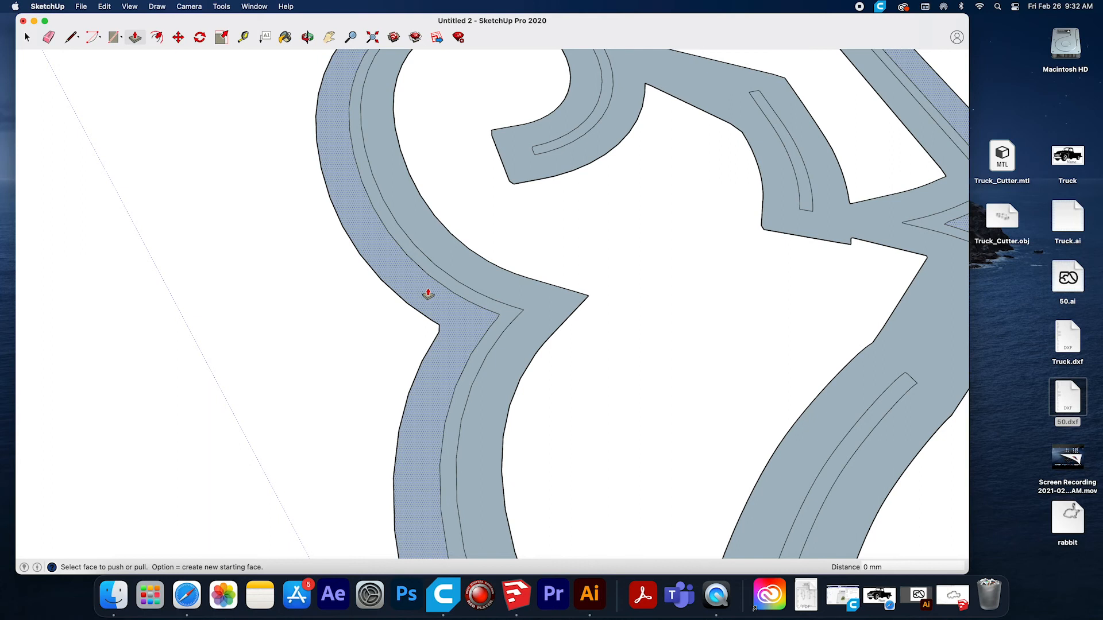
Push/Pull the outer rim and inner base faces up 2 mm, and the narrow outline band and diagonal slot faces up 16 mm.
mouse_move(430, 299)
mouse_down()
mouse_move(430, 284)
mouse_move(430, 294)
mouse_up()
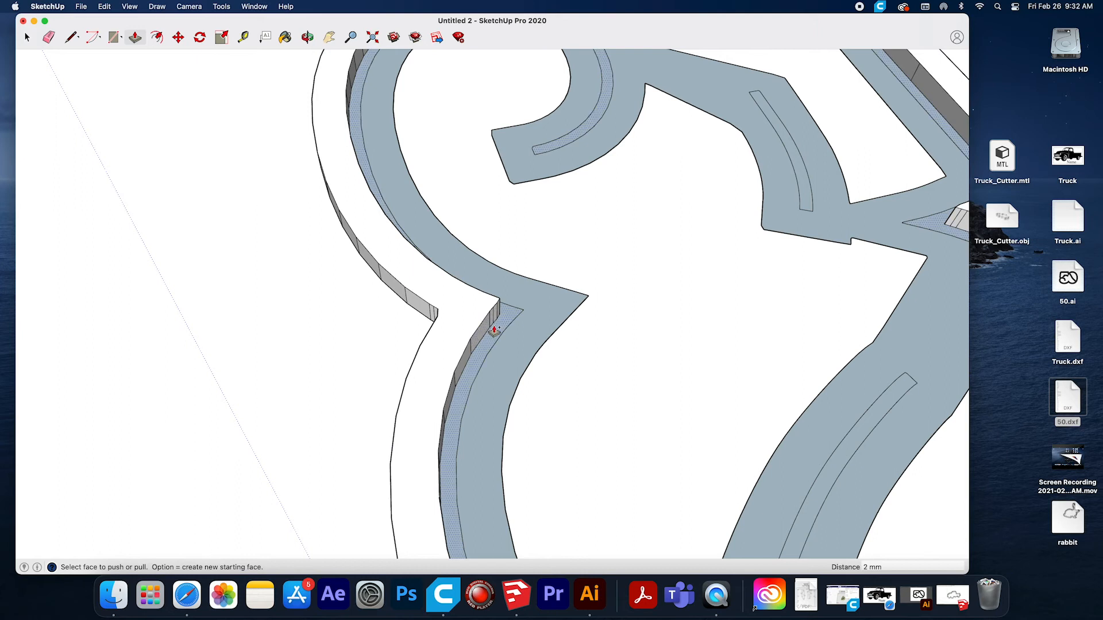
drag(494, 330, 491, 175)
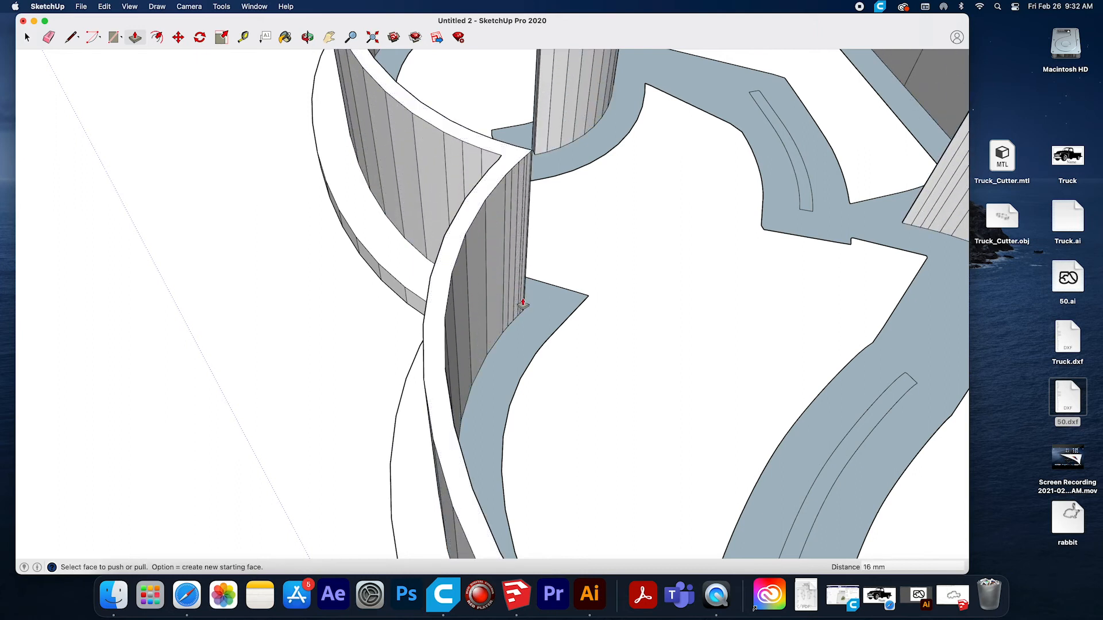
drag(541, 322, 544, 306)
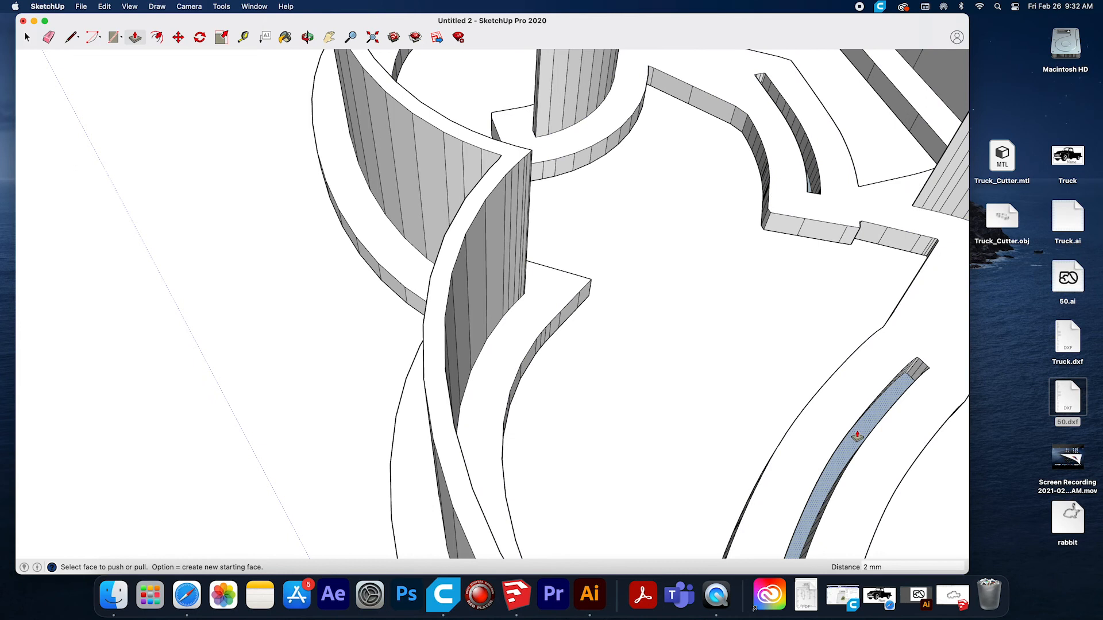
drag(856, 436, 583, 278)
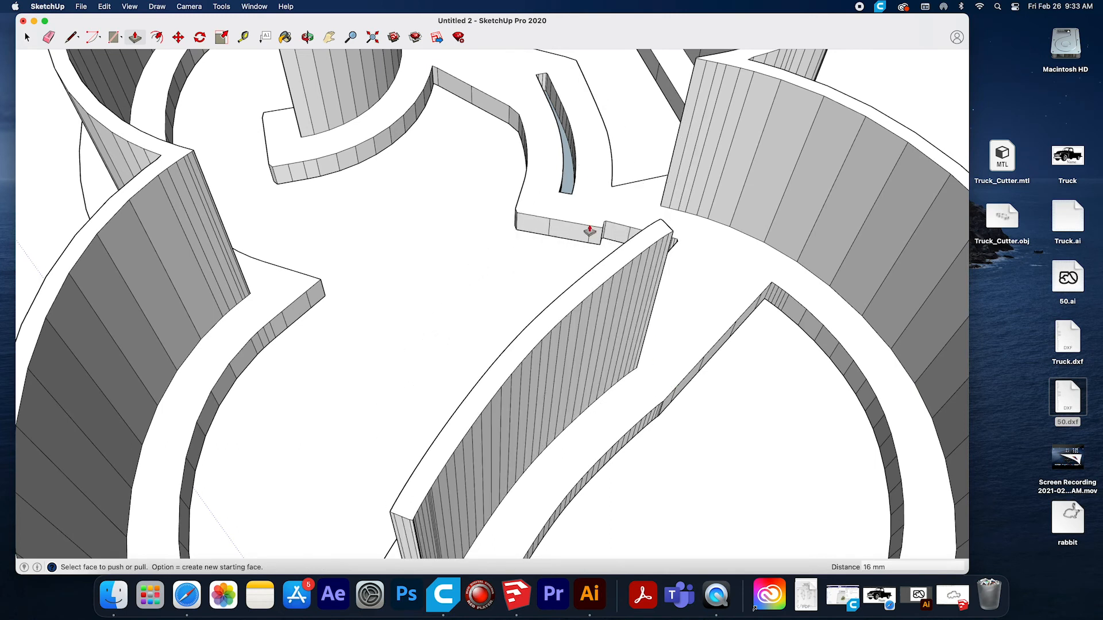
Try extruding the curved slot of the 5, and undo it together with the diagonal slot and inner base extrusions.
drag(564, 185, 566, 134)
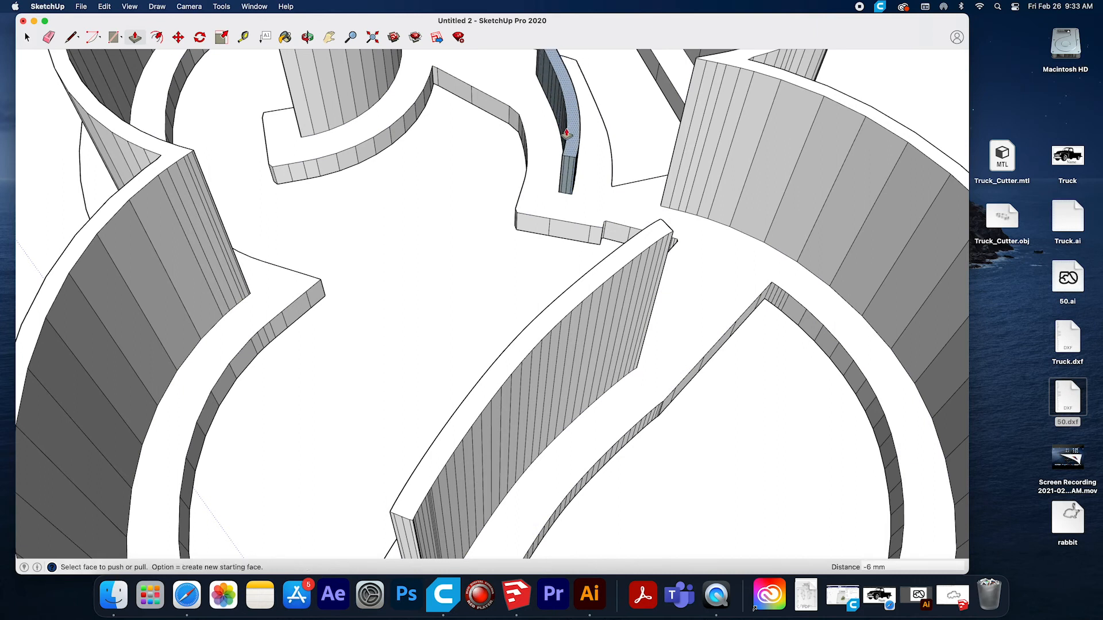
key(super+z)
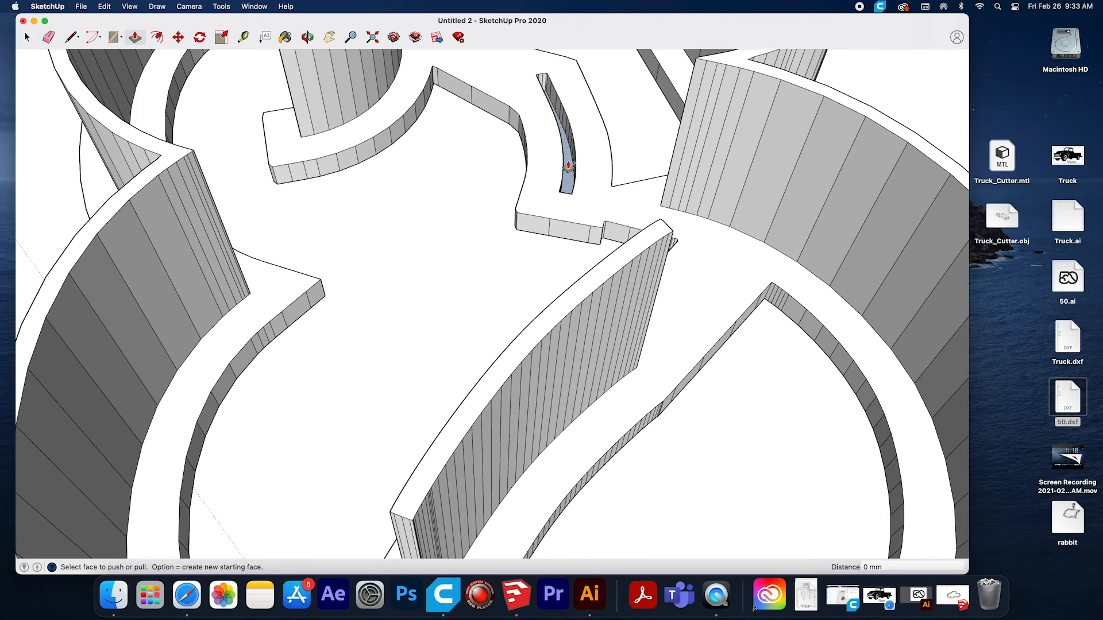
key(super+z)
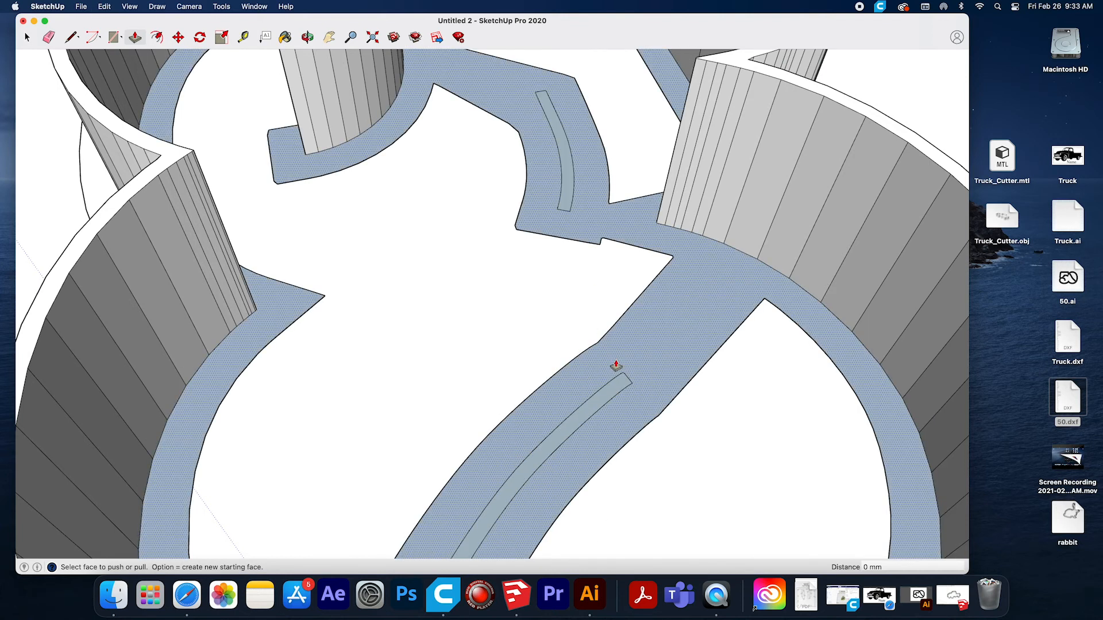
Push/Pull the inner base face up 2 mm, the diagonal slot up 16 mm, and the curved slot of the 5 into a matching wall.
drag(616, 365, 619, 354)
drag(603, 394, 649, 249)
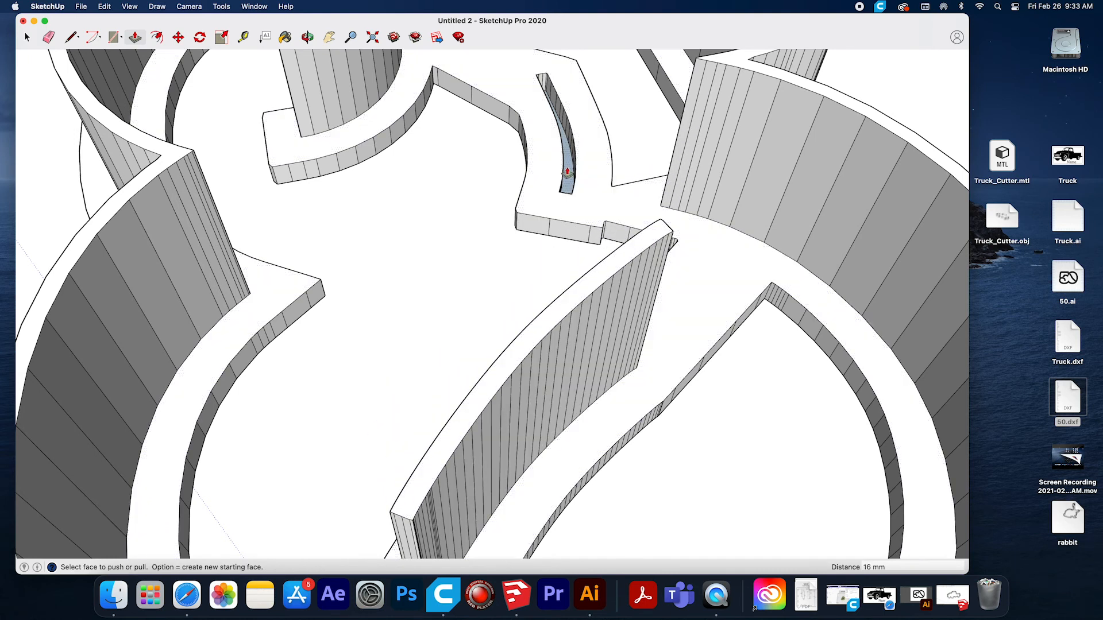
drag(566, 184, 571, 120)
Inspect the extruded "50" cutter from above, from the sides and from underneath.
click(307, 37)
drag(400, 331, 744, 471)
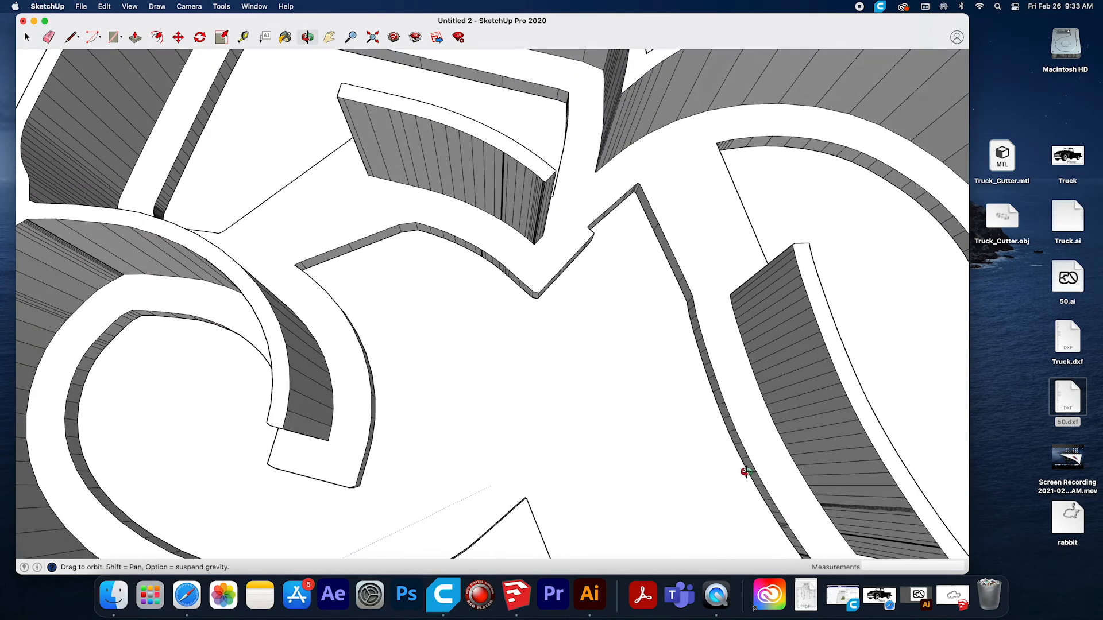
scroll(596, 421, down, 5)
drag(578, 446, 718, 368)
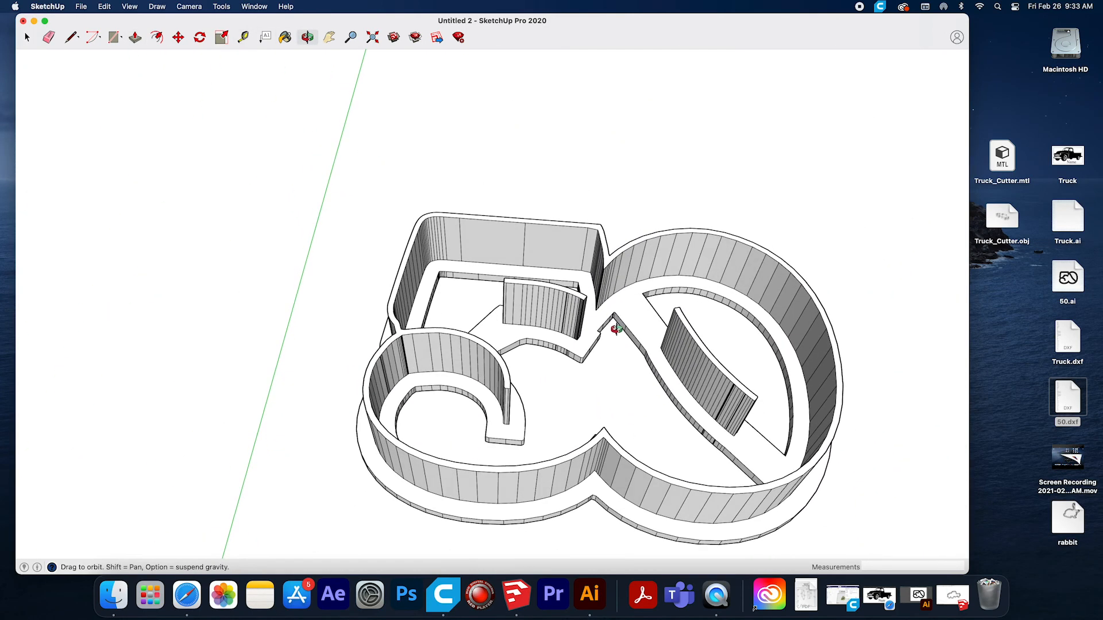
drag(719, 460, 571, 128)
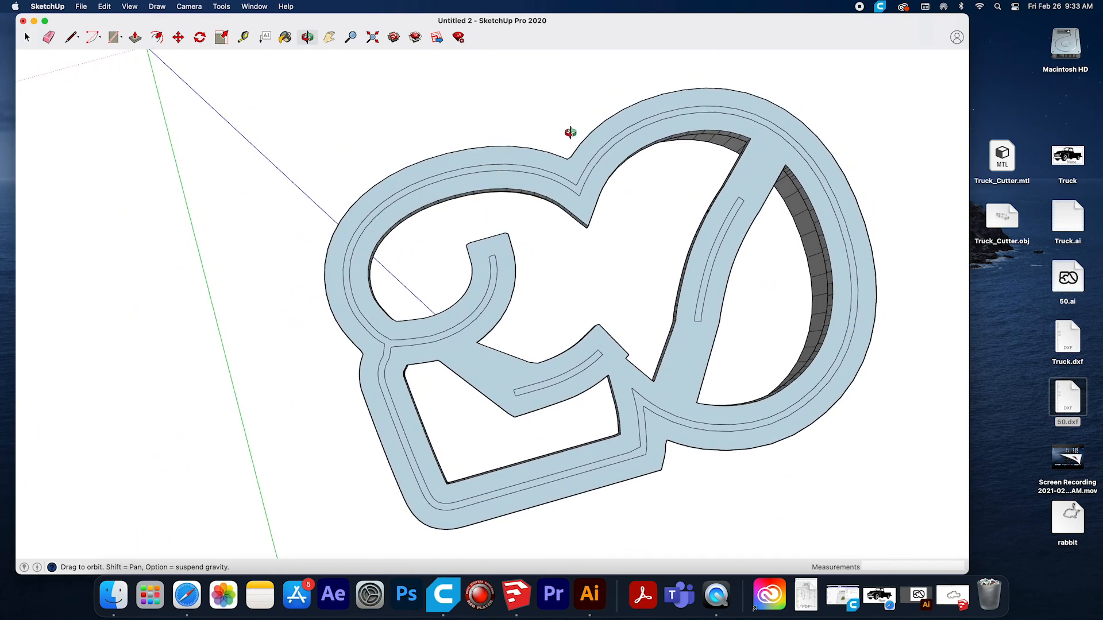
drag(322, 355, 916, 467)
drag(367, 182, 500, 63)
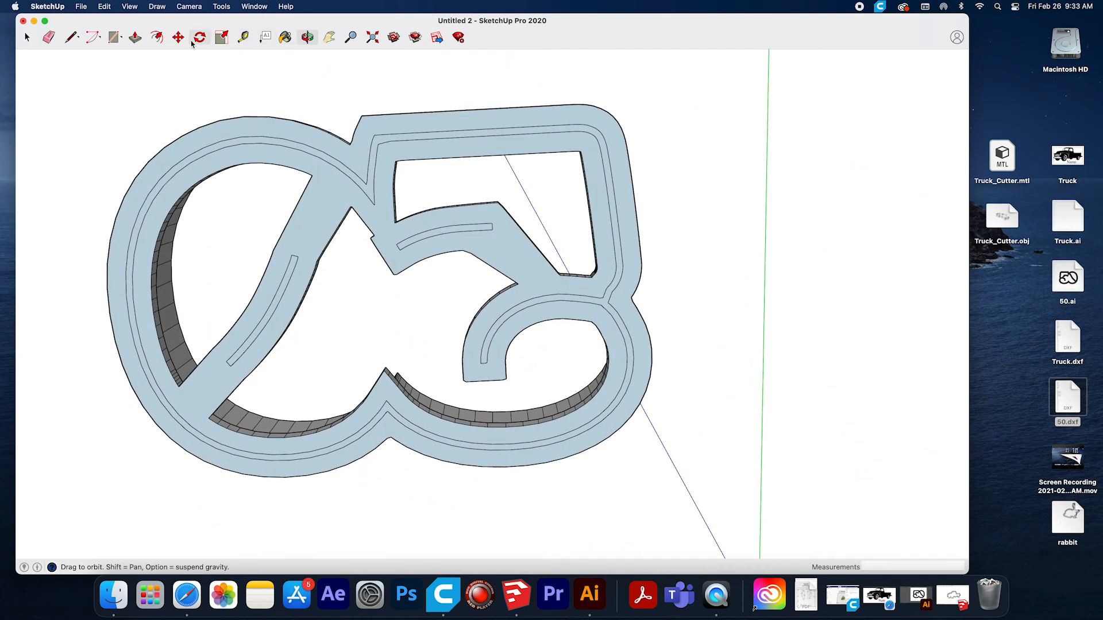
click(48, 38)
mouse_move(379, 134)
mouse_down()
mouse_move(433, 128)
mouse_move(480, 441)
mouse_move(135, 258)
mouse_move(375, 153)
mouse_move(128, 259)
mouse_move(455, 419)
mouse_move(632, 382)
mouse_move(632, 324)
mouse_move(576, 290)
mouse_move(618, 276)
mouse_move(625, 239)
mouse_move(600, 128)
mouse_move(325, 147)
mouse_move(278, 295)
mouse_move(241, 352)
mouse_move(406, 239)
mouse_move(484, 226)
mouse_move(382, 411)
mouse_move(397, 415)
mouse_up()
mouse_move(396, 414)
middle_down()
mouse_move(392, 265)
mouse_move(374, 485)
mouse_move(239, 433)
mouse_move(278, 364)
mouse_move(539, 453)
mouse_move(394, 519)
mouse_move(522, 364)
middle_up()
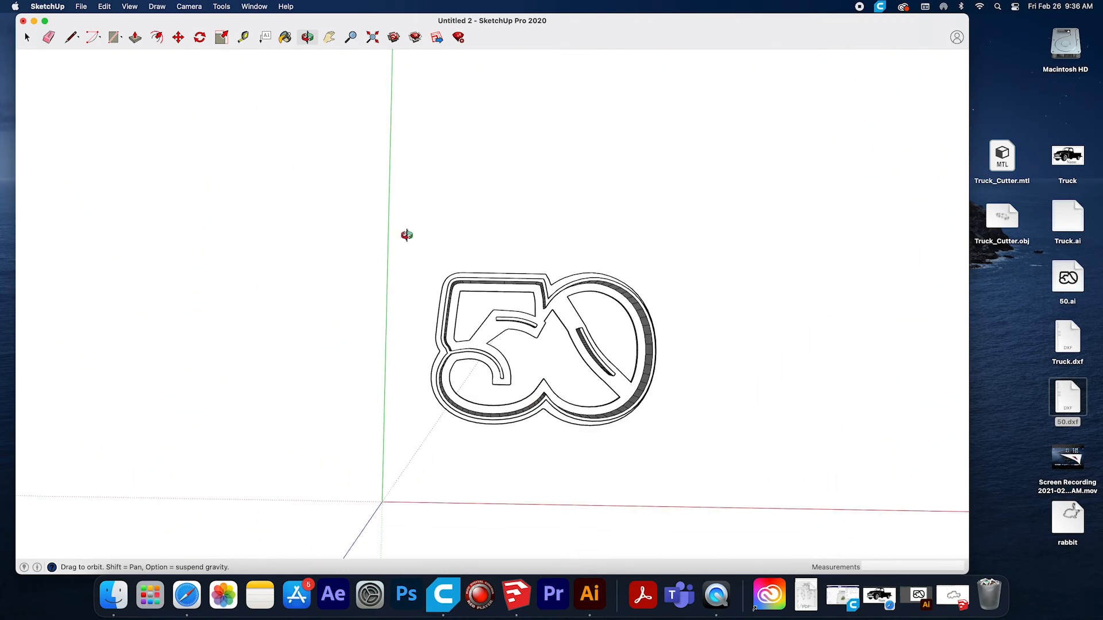
Save the cutter model on the Desktop under the name 50.
click(81, 6)
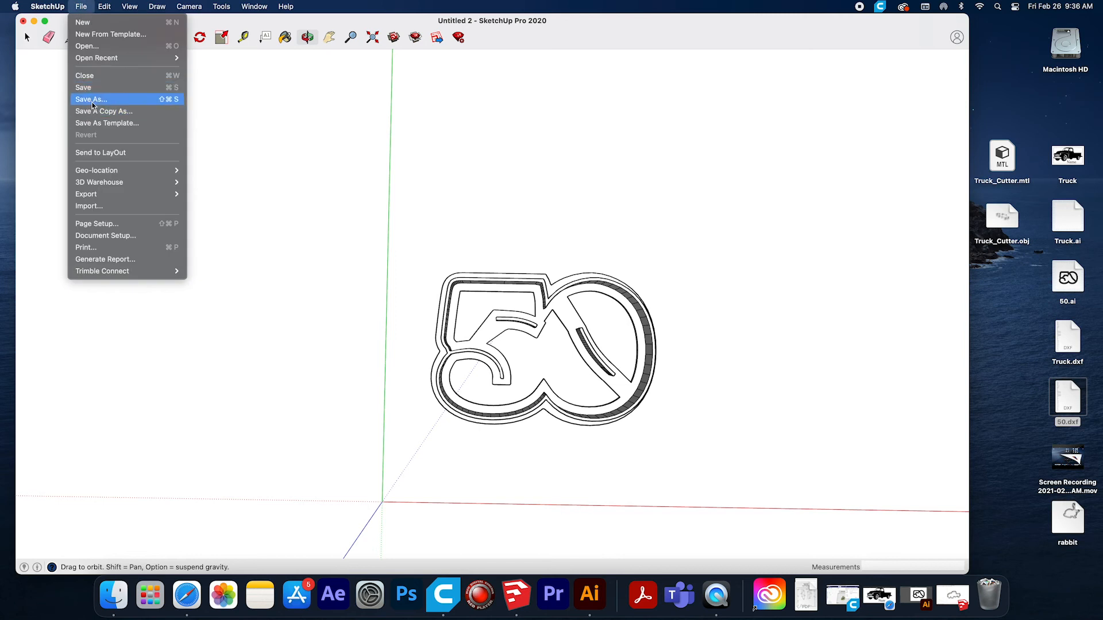
click(115, 99)
text(50)
click(671, 388)
Export the "50" cutter to the Desktop as an OBJ file named 50.
click(83, 8)
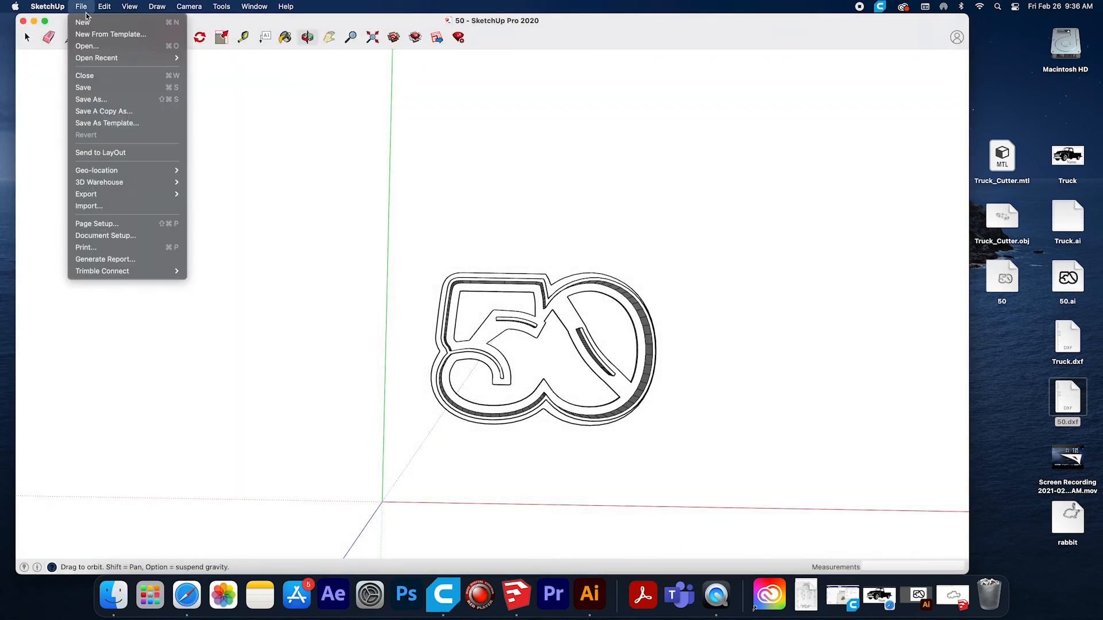
mouse_move(166, 195)
click(200, 195)
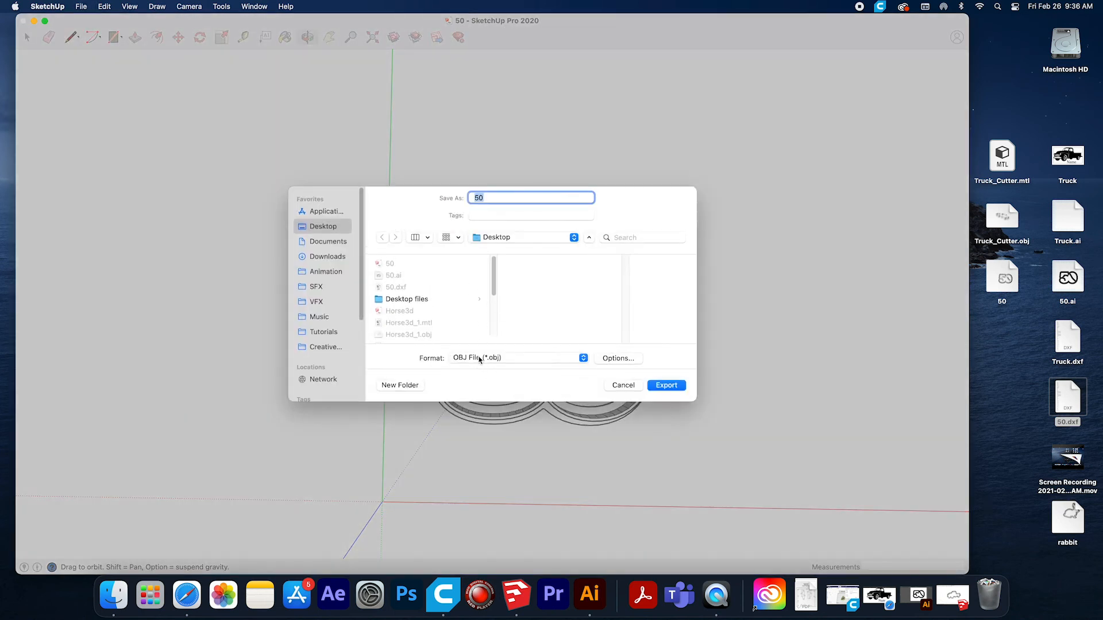
click(665, 385)
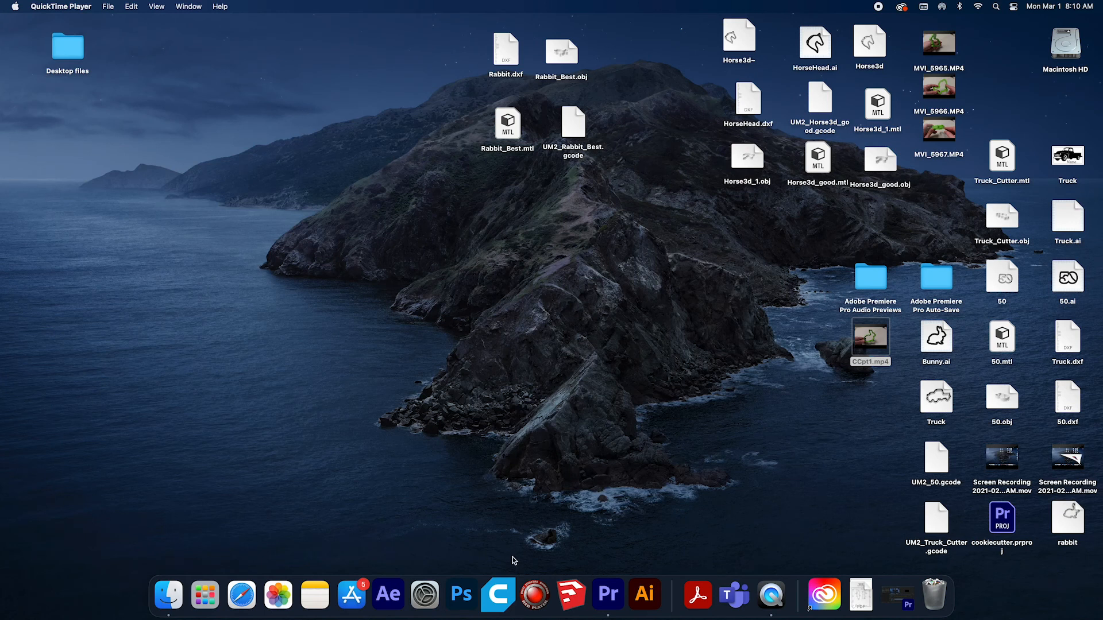
Switch to Ultimaker Cura, also opening it through a Spotlight search for "ultimaker".
click(499, 595)
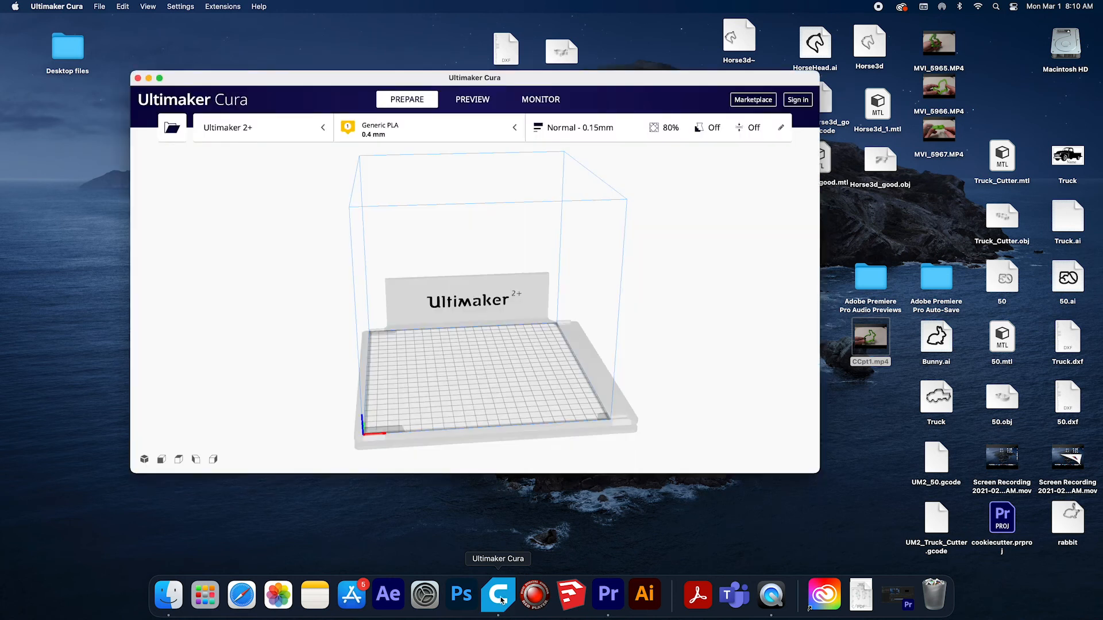
click(996, 9)
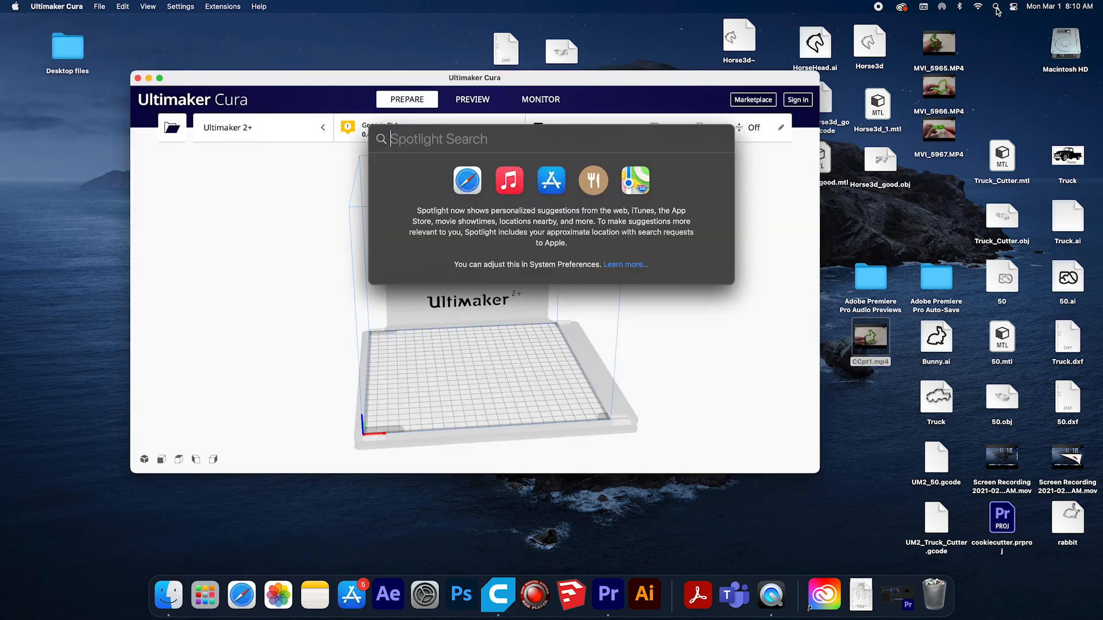
text(ultimaker)
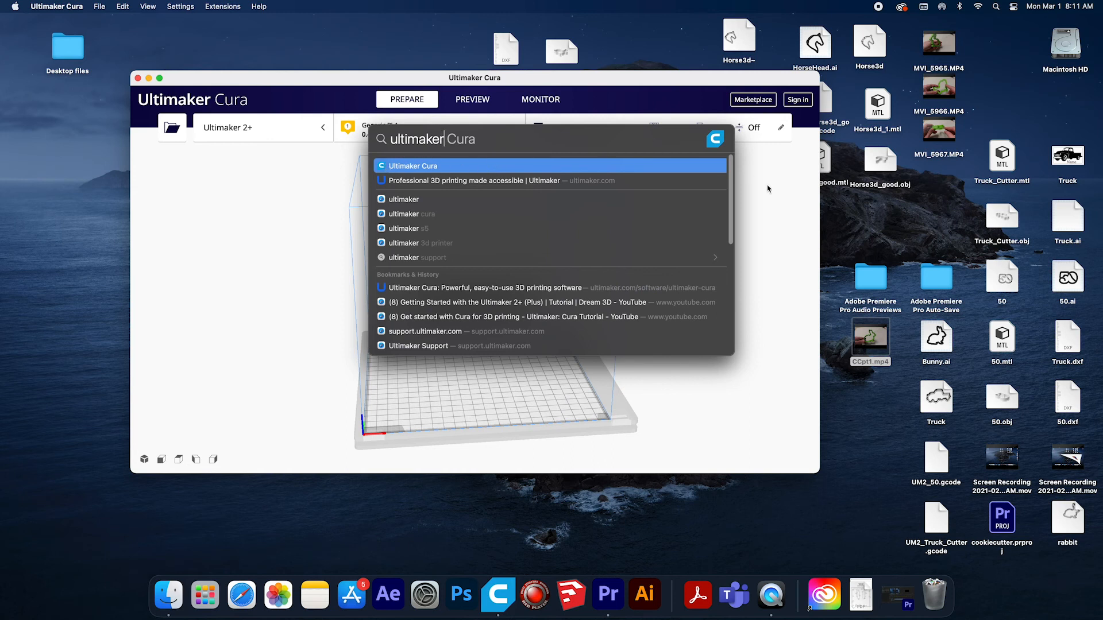
key(Return)
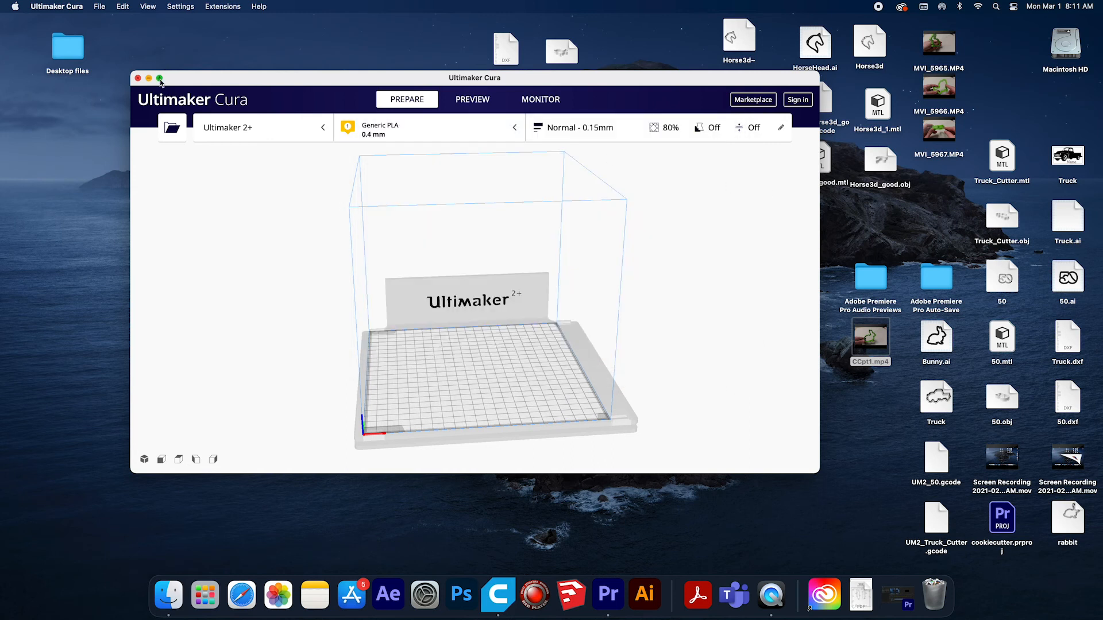
Load Truck_Cutter.obj from the Desktop onto the build plate and enlarge the Cura window to full screen.
drag(486, 80, 463, 121)
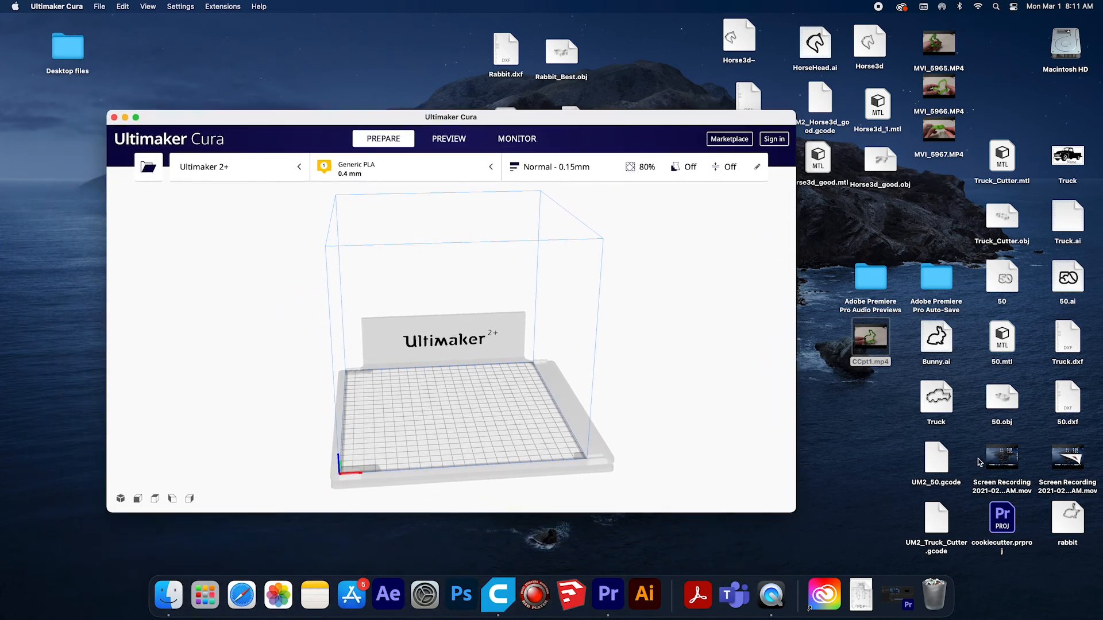
click(1001, 238)
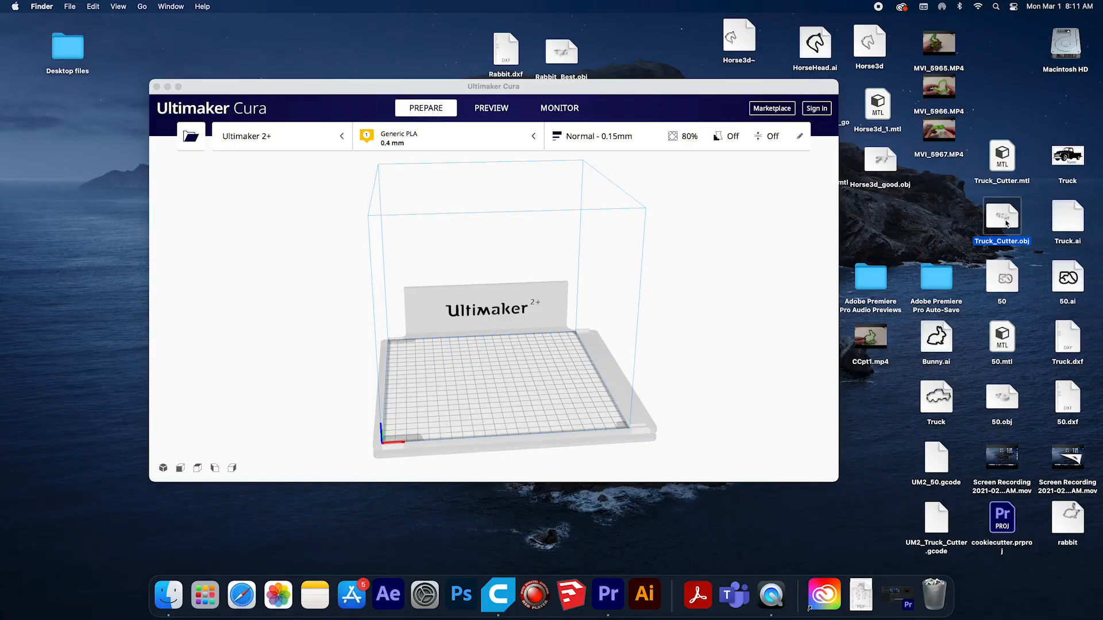
drag(1001, 219, 489, 376)
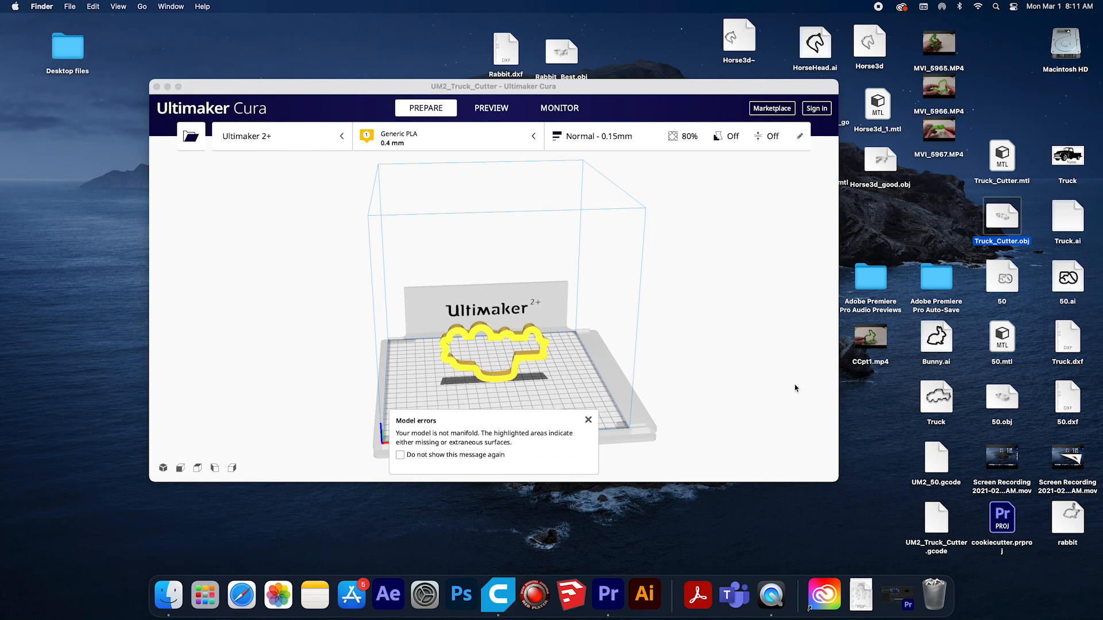
drag(477, 90, 439, 50)
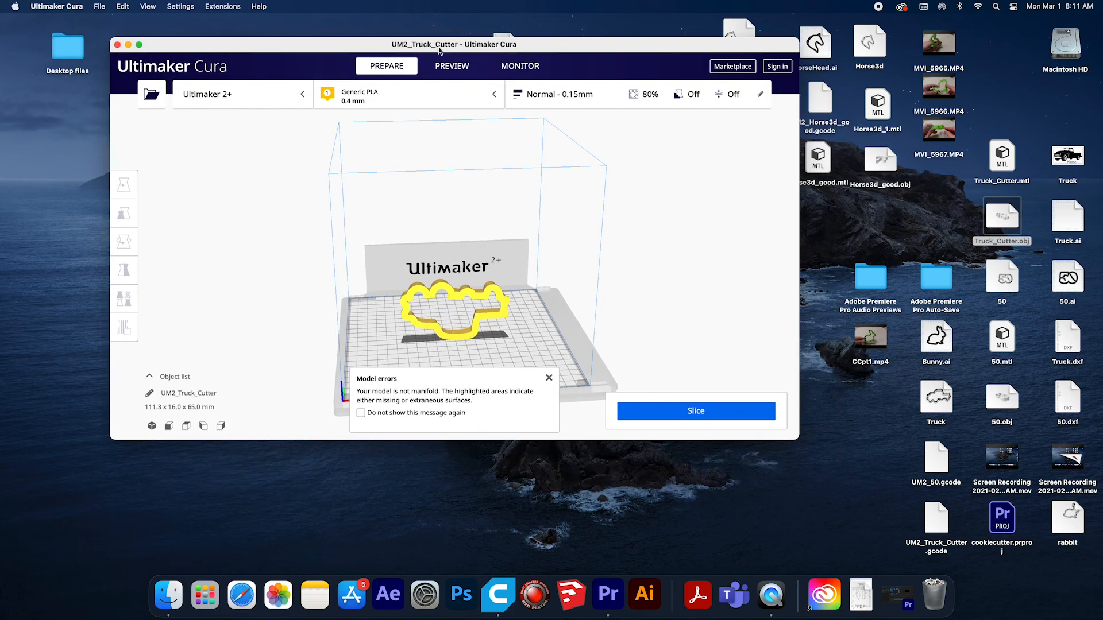
click(139, 45)
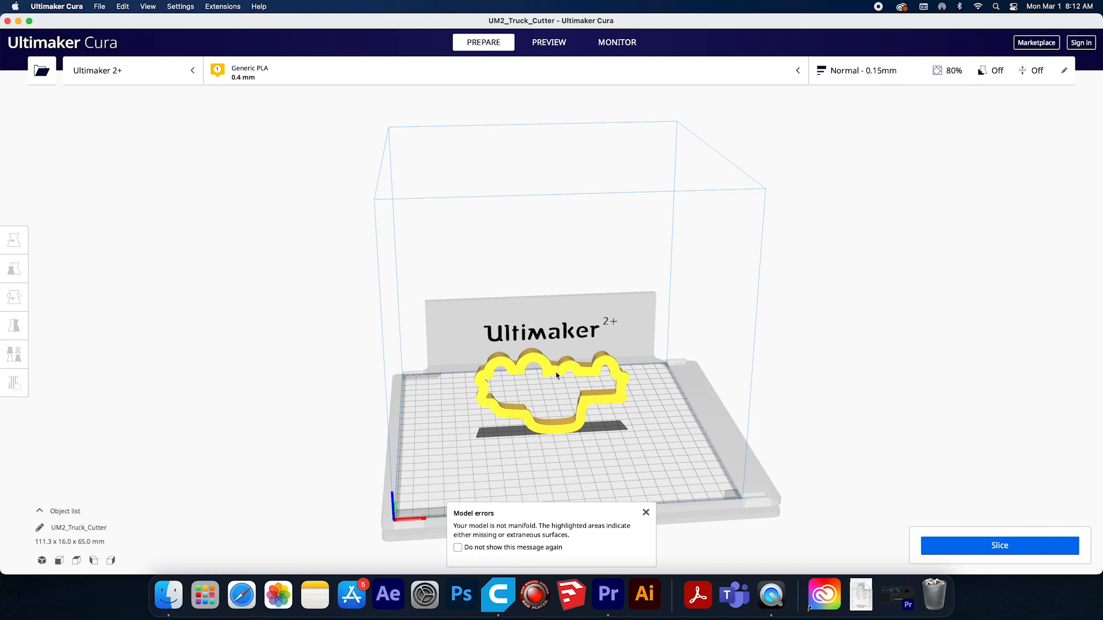
Select the upright truck cutter and examine how it stands on the build plate, close up and from farther away.
right_drag(557, 371, 546, 402)
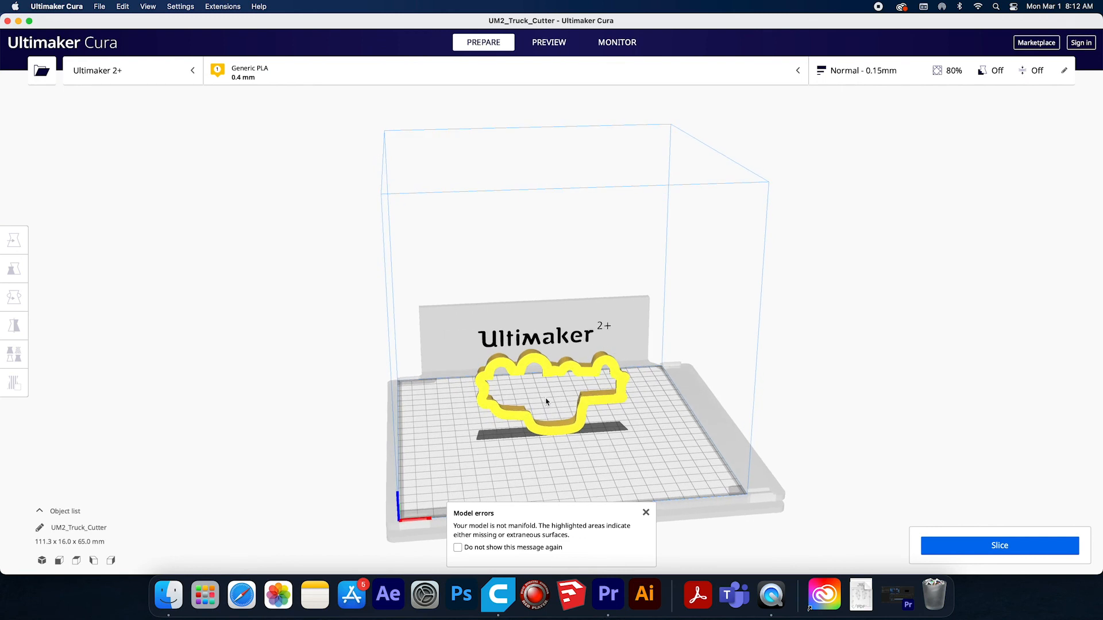
click(561, 372)
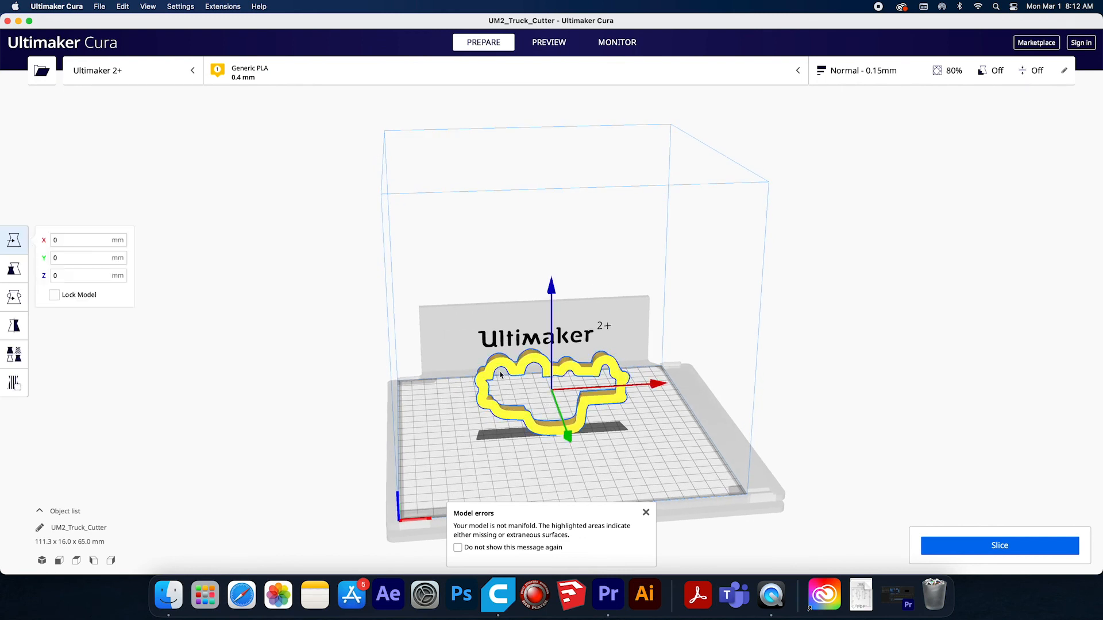
middle_drag(617, 417, 623, 384)
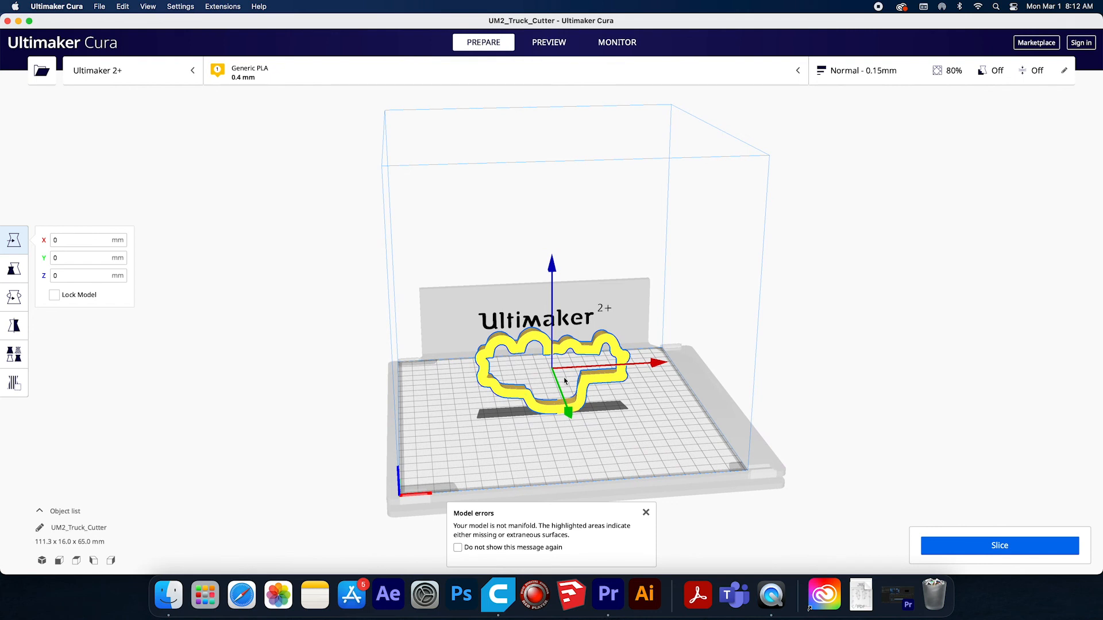
scroll(565, 380, down, 3)
scroll(565, 380, up, 8)
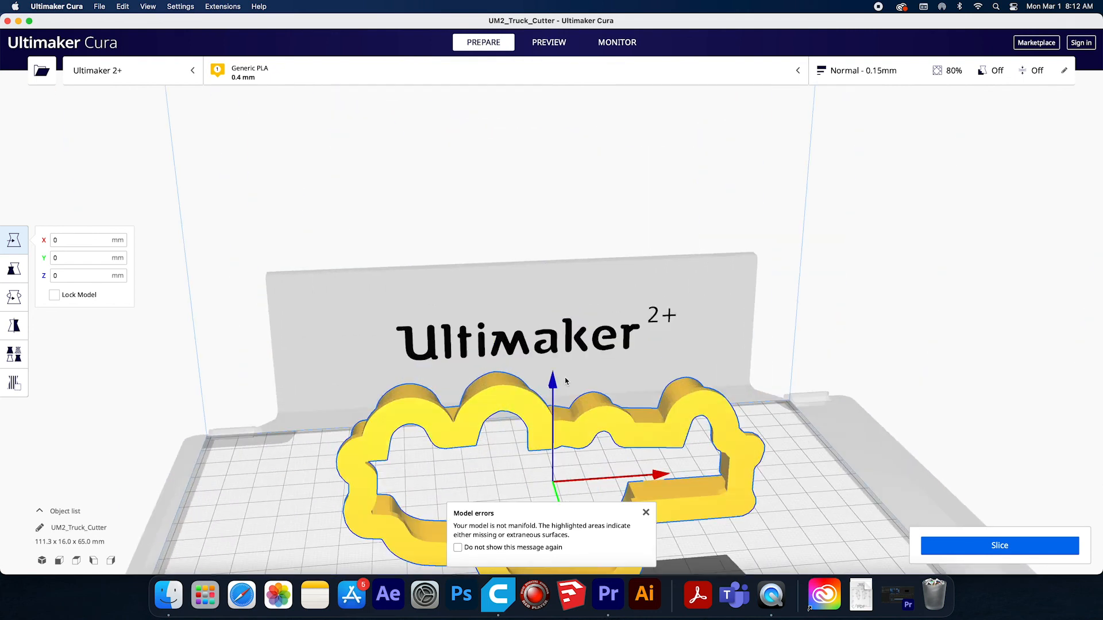
scroll(565, 380, down, 8)
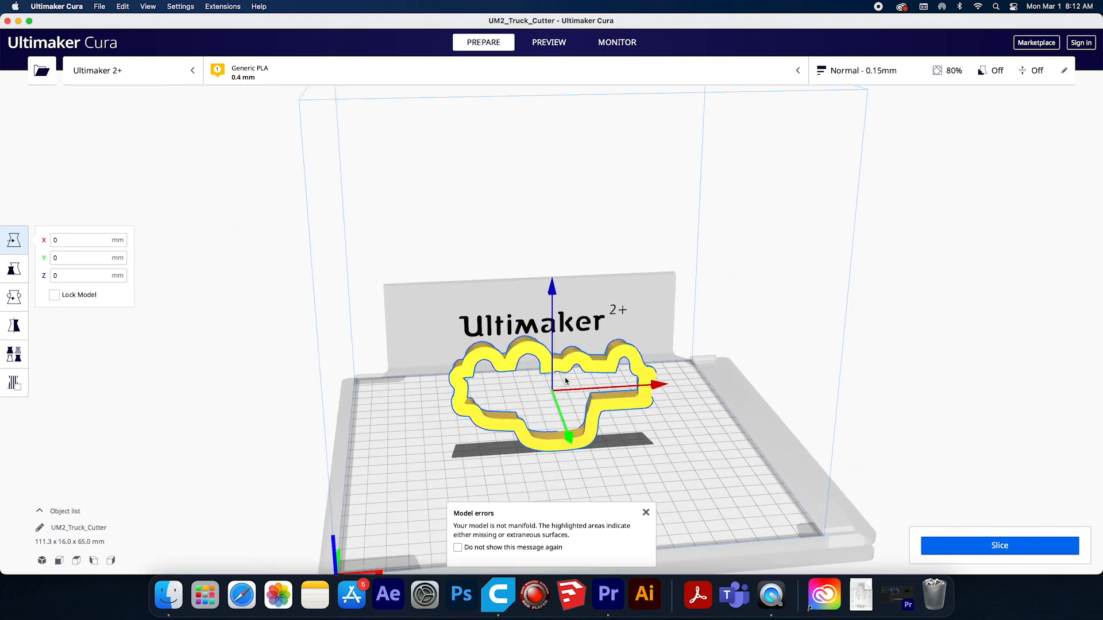
scroll(565, 379, down, 2)
click(562, 351)
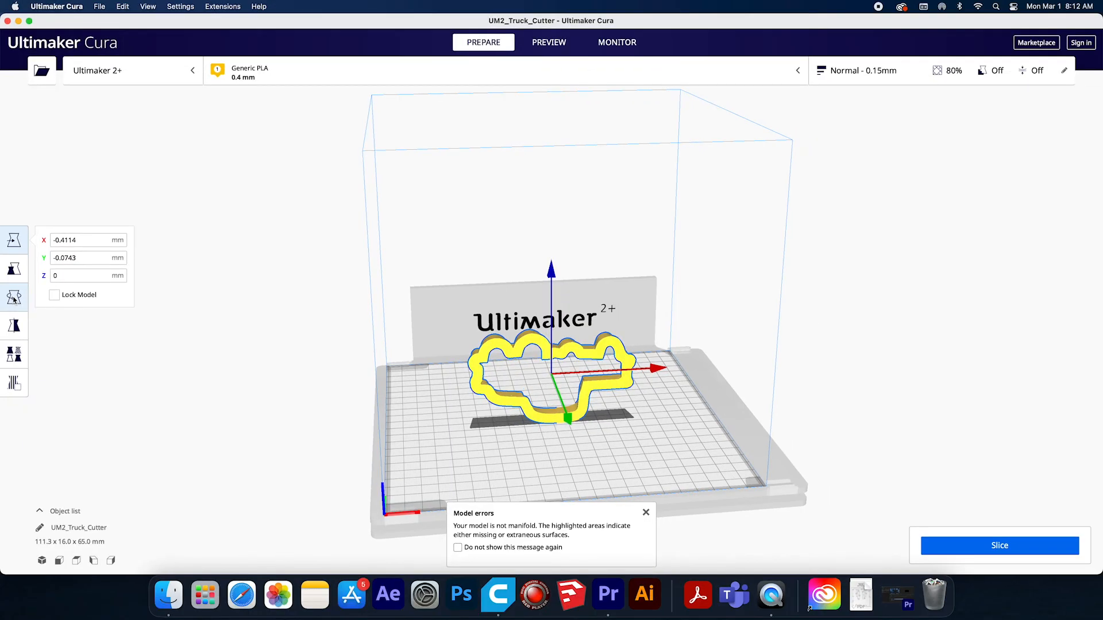
Rotate the truck cutter about its red axis, lay it flat on the build plate, and dismiss the model errors message.
click(14, 297)
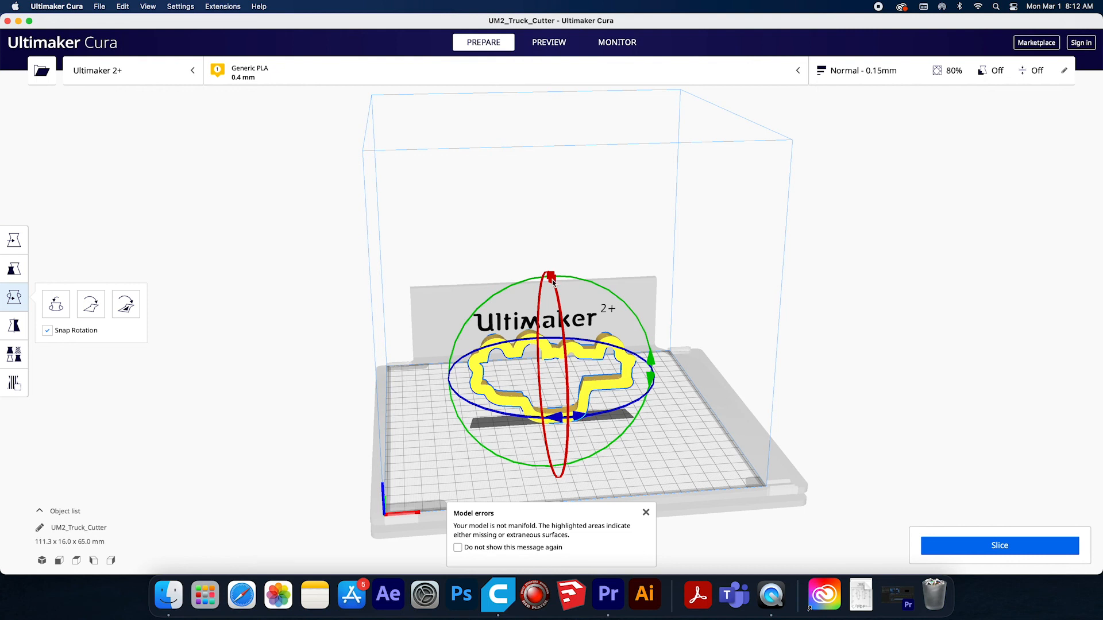
drag(552, 281, 564, 419)
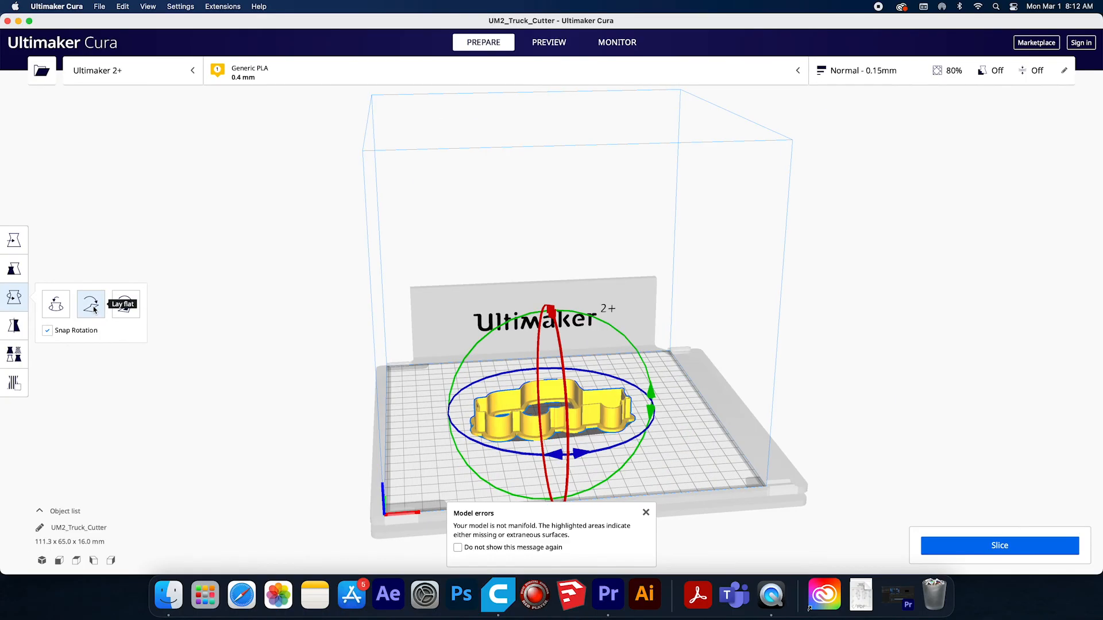
click(94, 309)
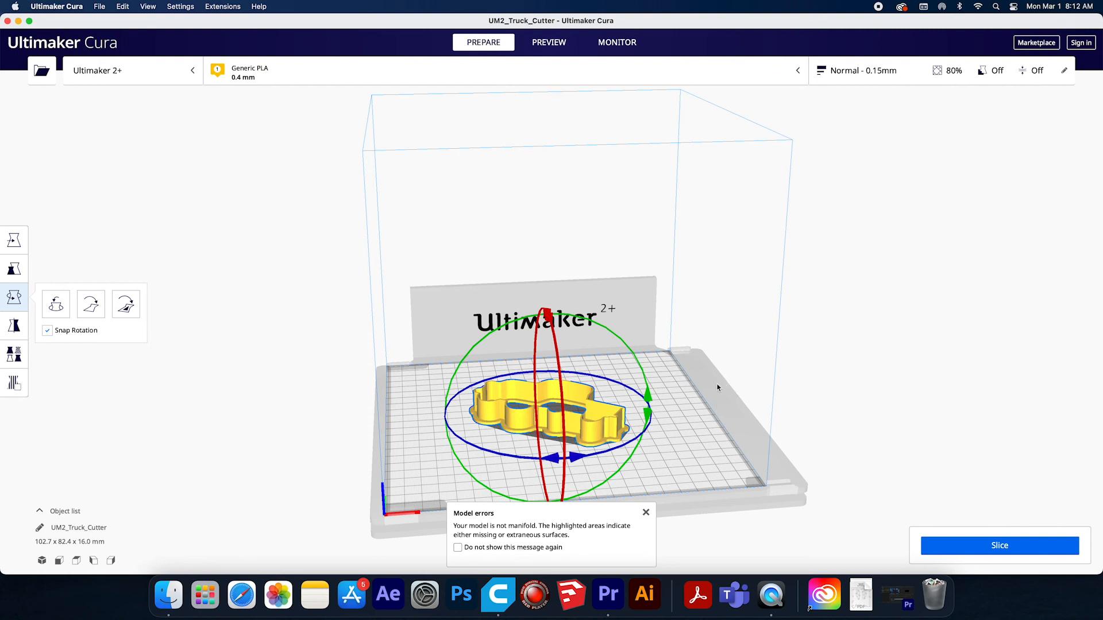
click(645, 513)
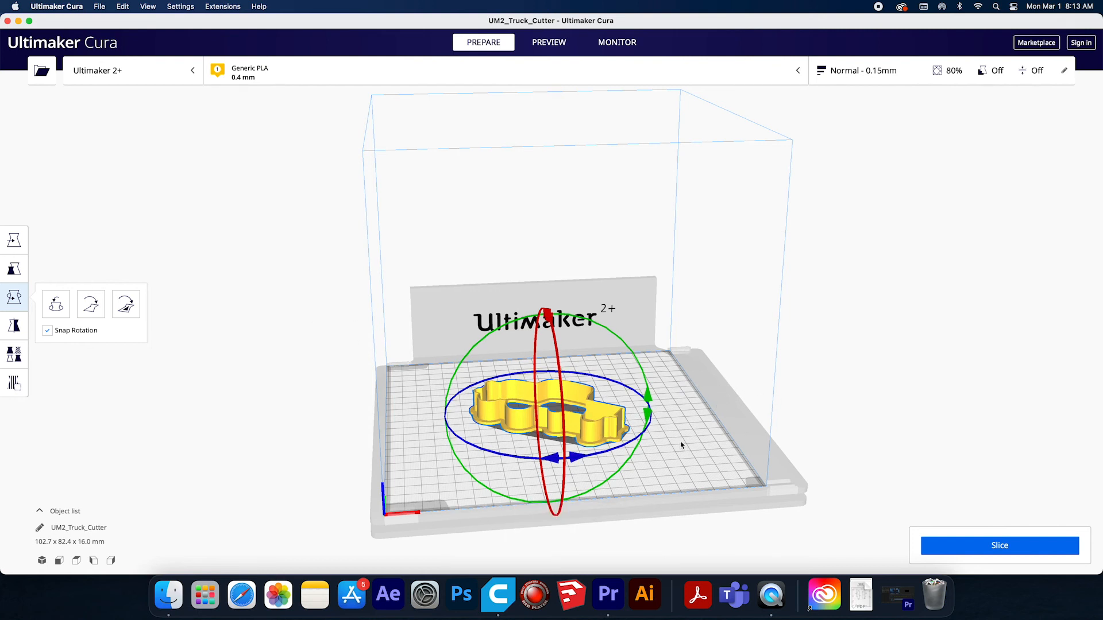
Delete the truck cutter from the build plate and load Truck_Cutter.obj again in the reduced window.
click(703, 460)
click(563, 418)
key(Delete)
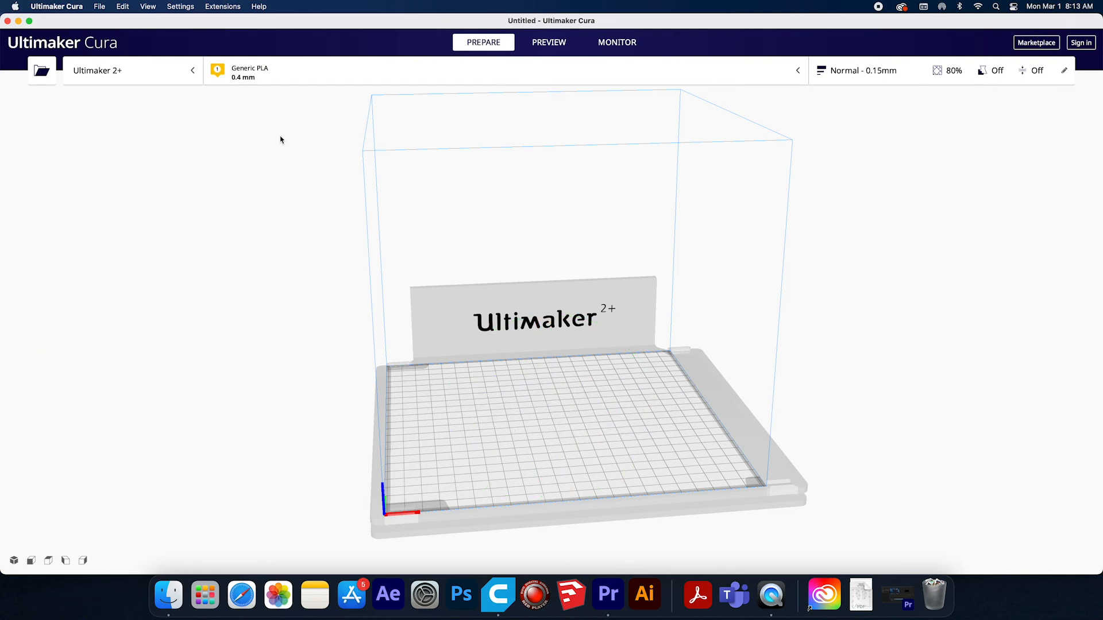
click(29, 21)
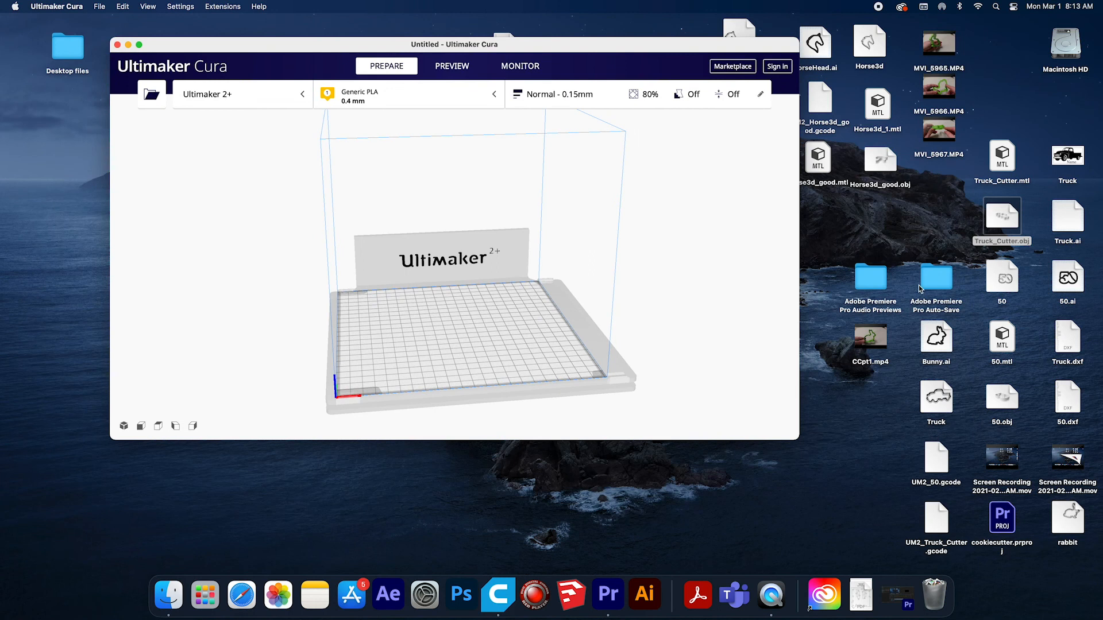
drag(1002, 217, 444, 310)
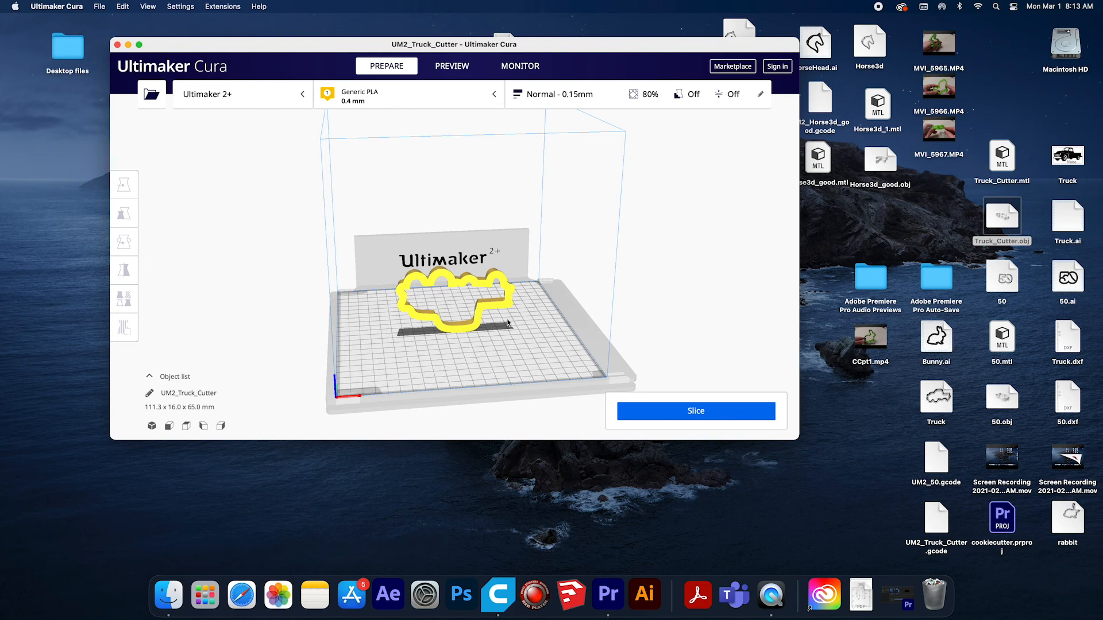
Try to orient the upright truck cutter on the build plate using the Lay flat rotation command.
click(460, 289)
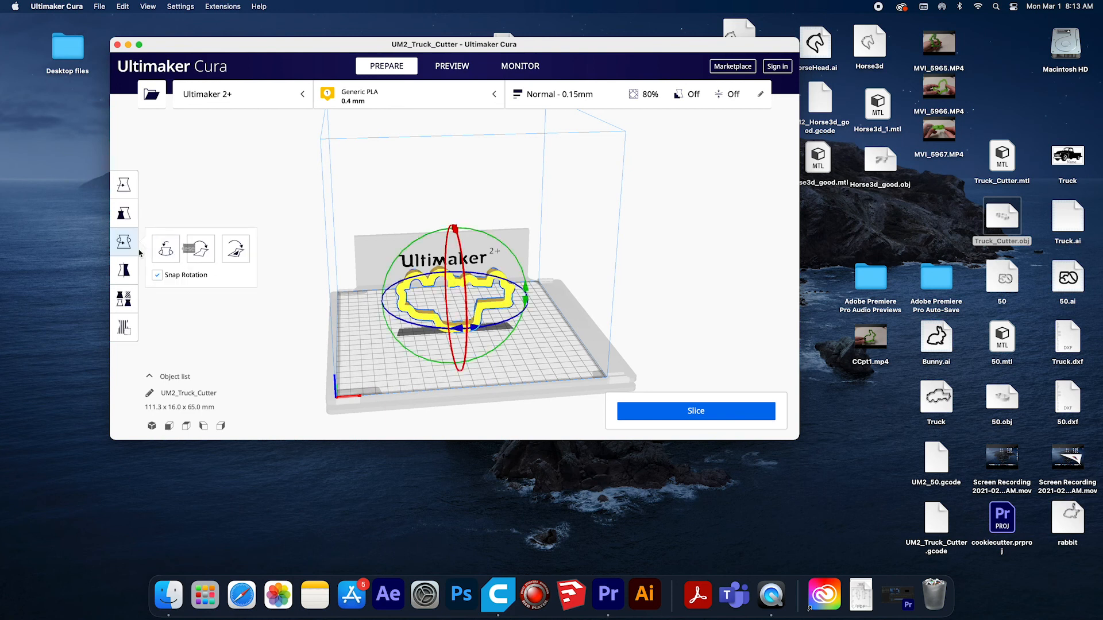
click(201, 252)
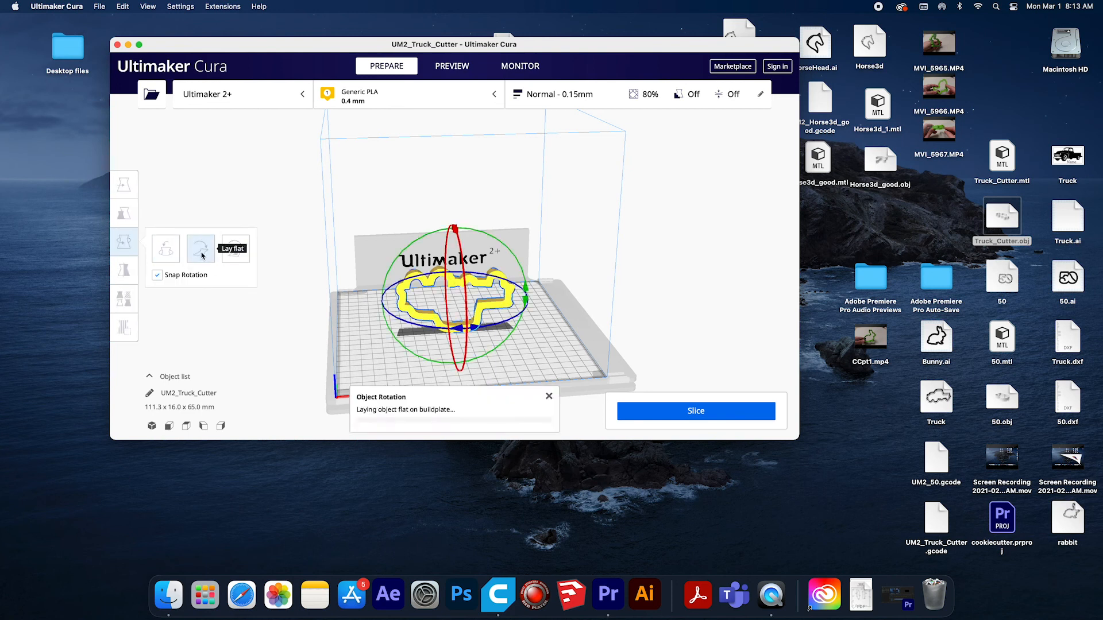
click(202, 251)
click(203, 251)
click(202, 251)
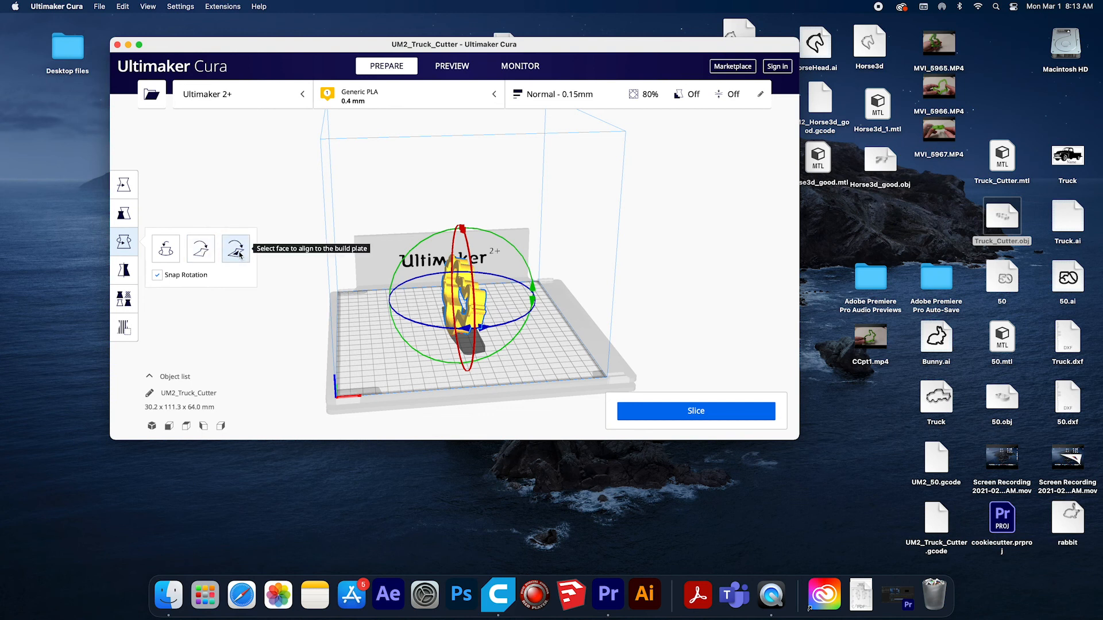
Align one of the truck cutter's flat outline faces to the build plate.
click(236, 250)
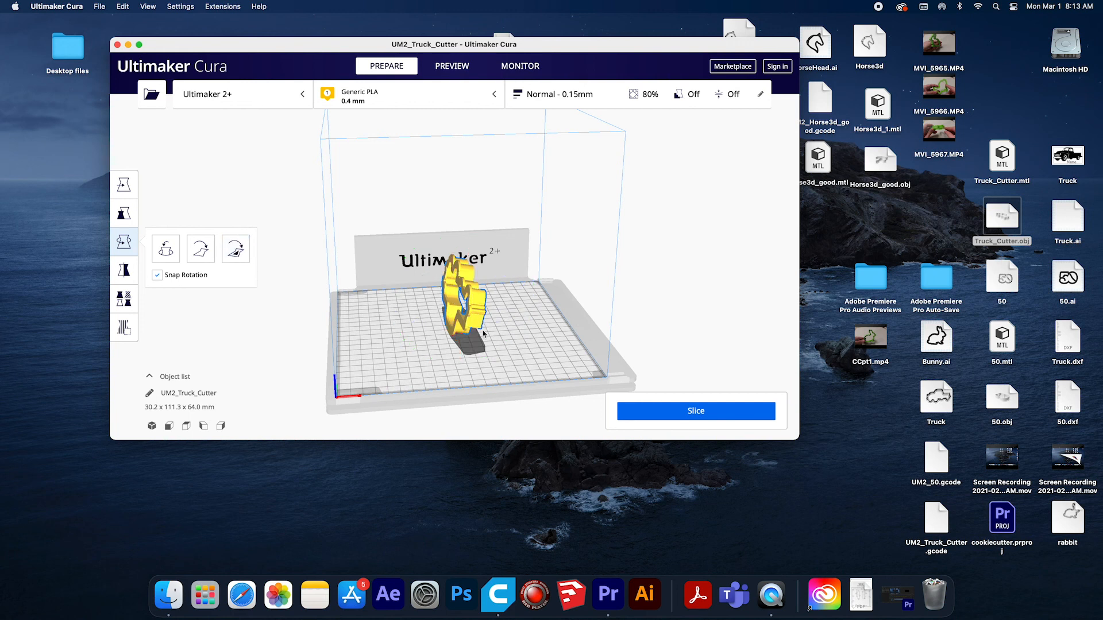
click(235, 248)
click(467, 307)
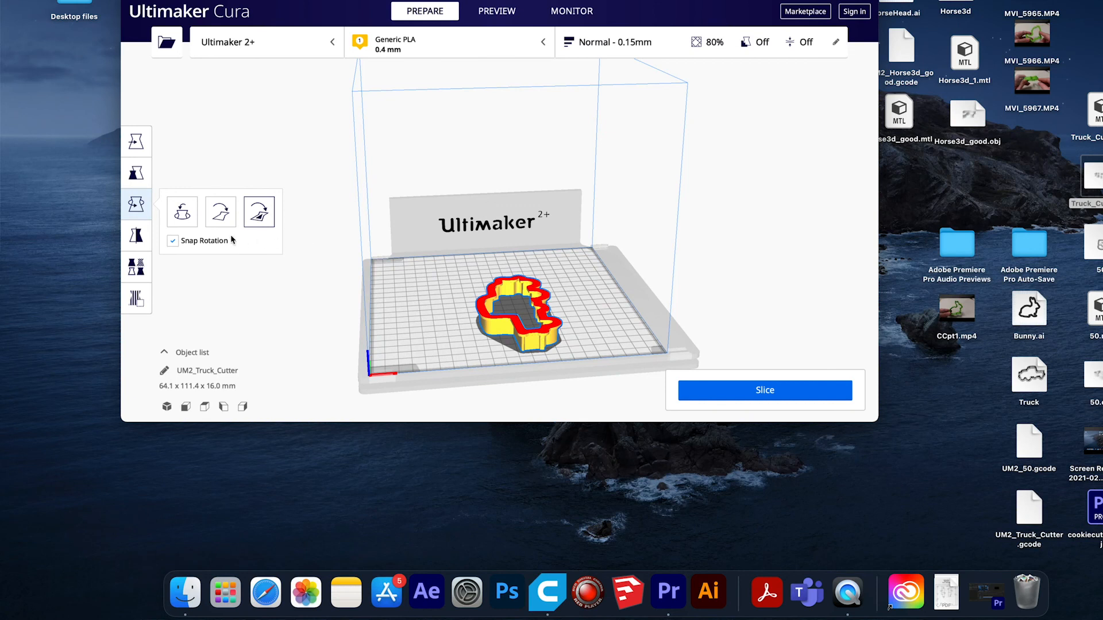
Move the truck cutter across the build plate to about X -0.6 mm, Y 12.9 mm.
click(136, 205)
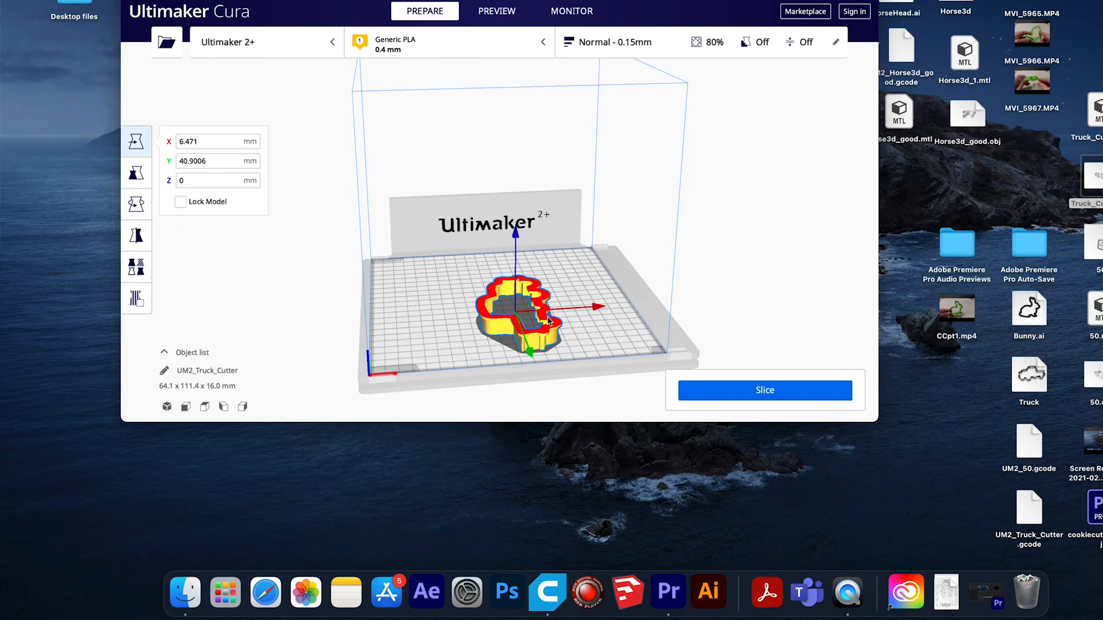
drag(549, 331, 542, 332)
drag(539, 335, 539, 313)
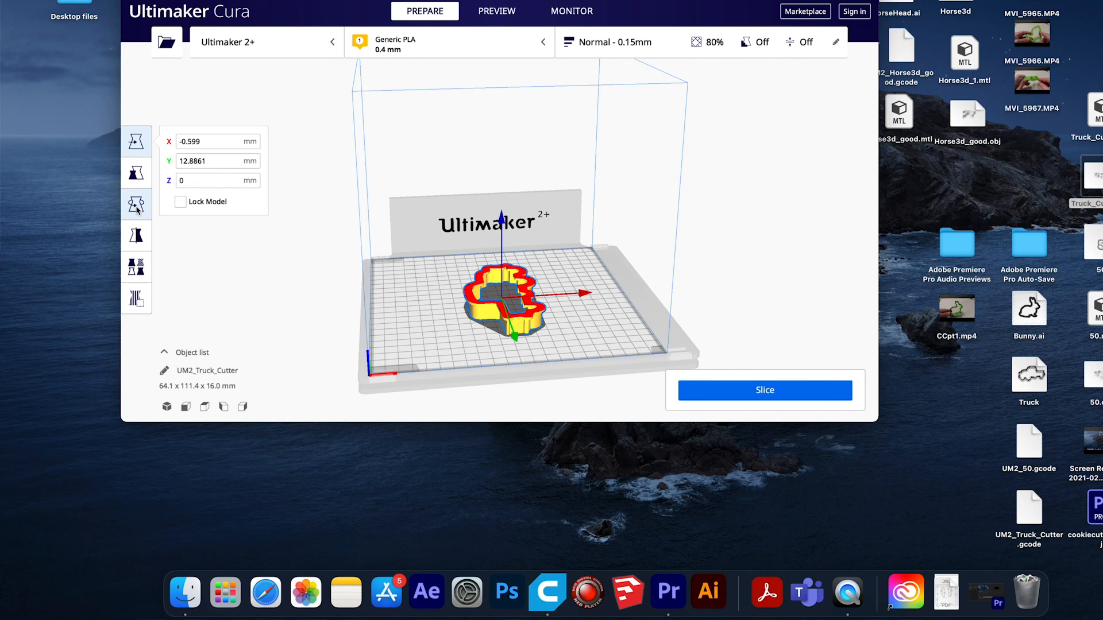
Delete the truck cutter from the build plate and load a fresh copy of Truck_Cutter.obj from the Desktop.
click(136, 205)
key(Delete)
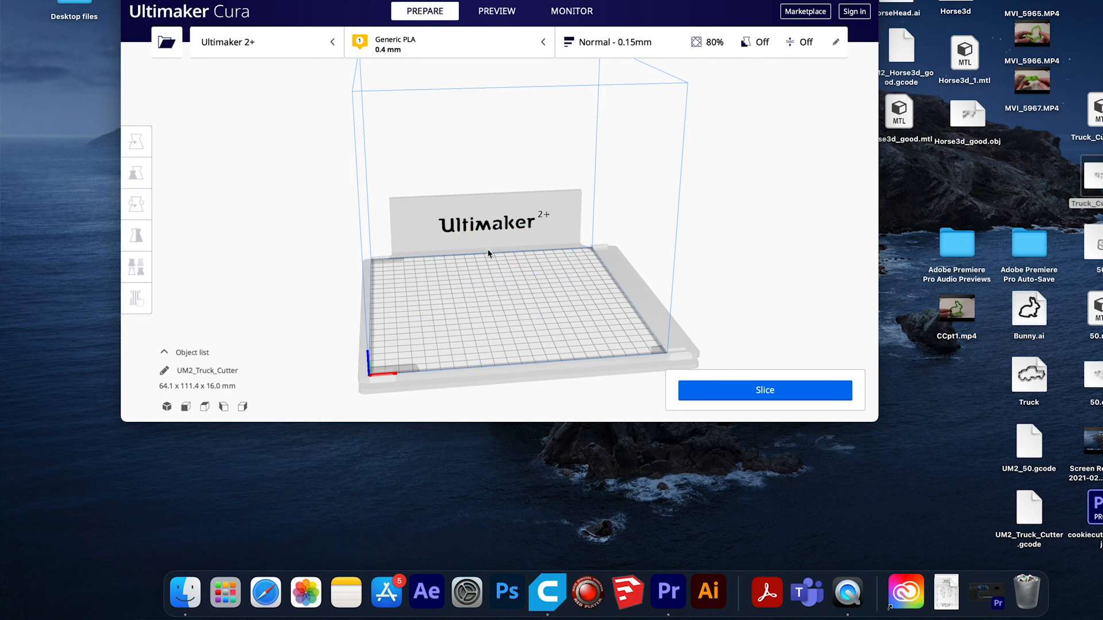
drag(1080, 178, 505, 296)
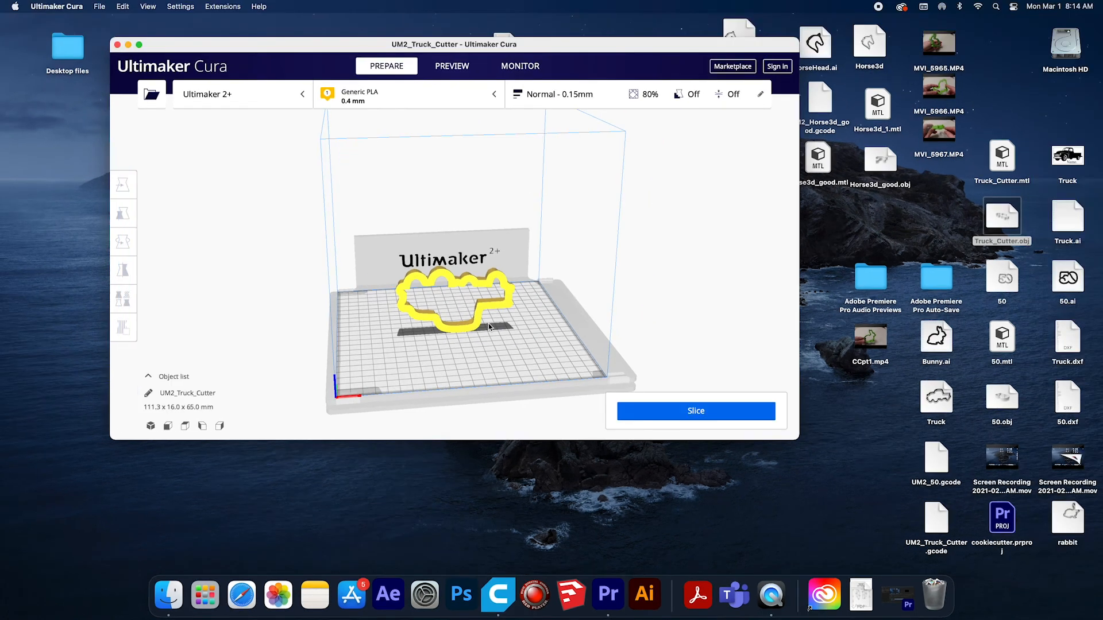
Rotate the reloaded truck cutter about its red axis onto its flat side, lay it flat on the build plate, and deselect it.
click(451, 280)
click(124, 245)
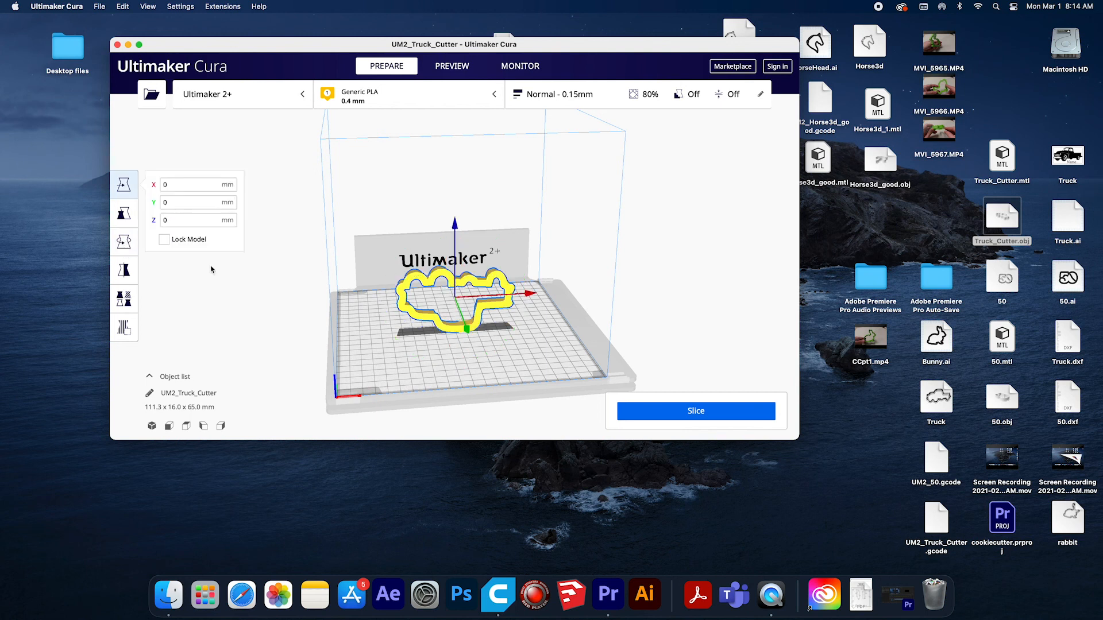
click(122, 250)
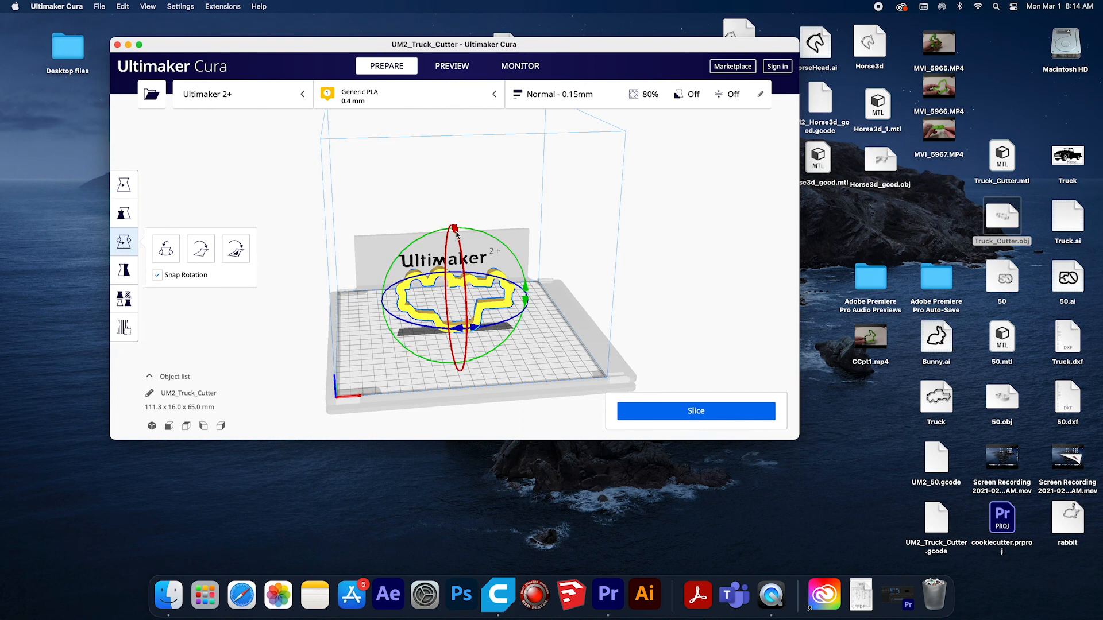
drag(460, 242, 465, 373)
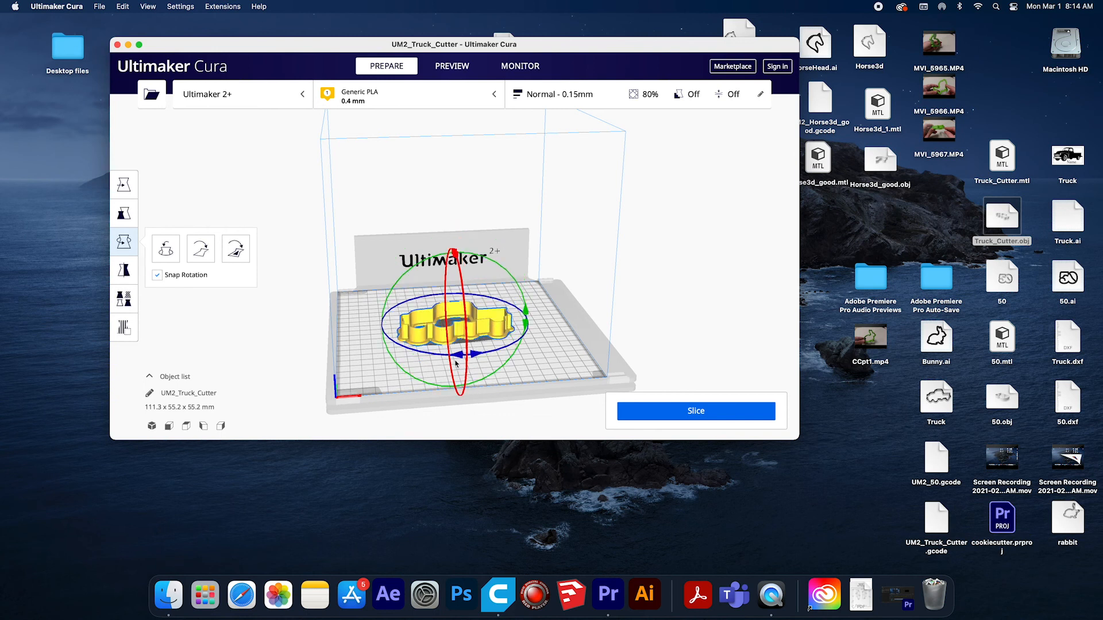
click(200, 249)
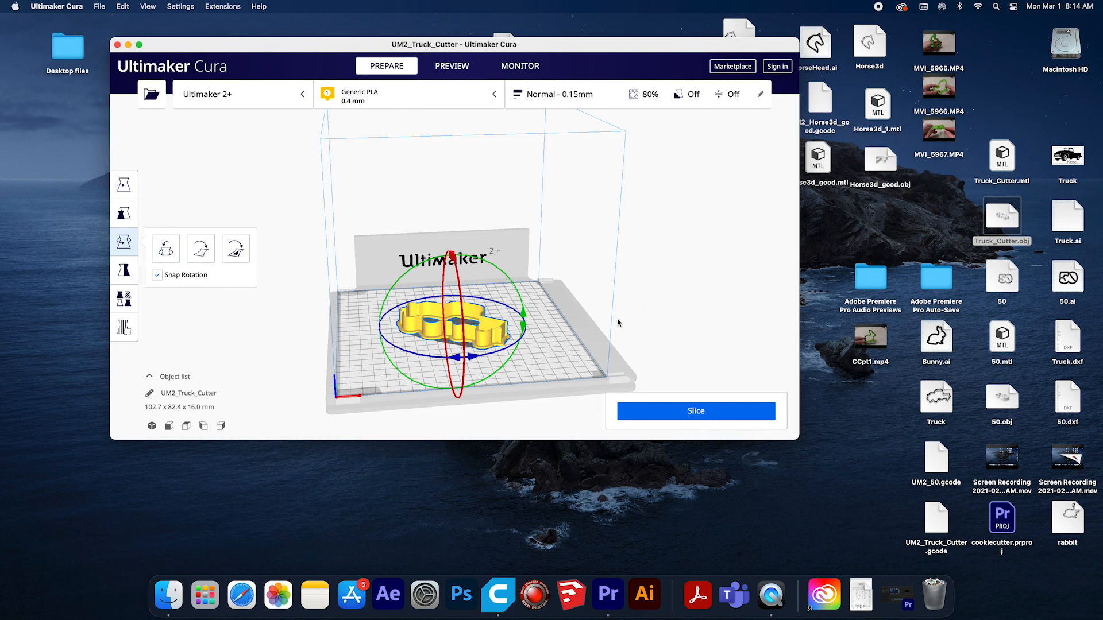
click(674, 312)
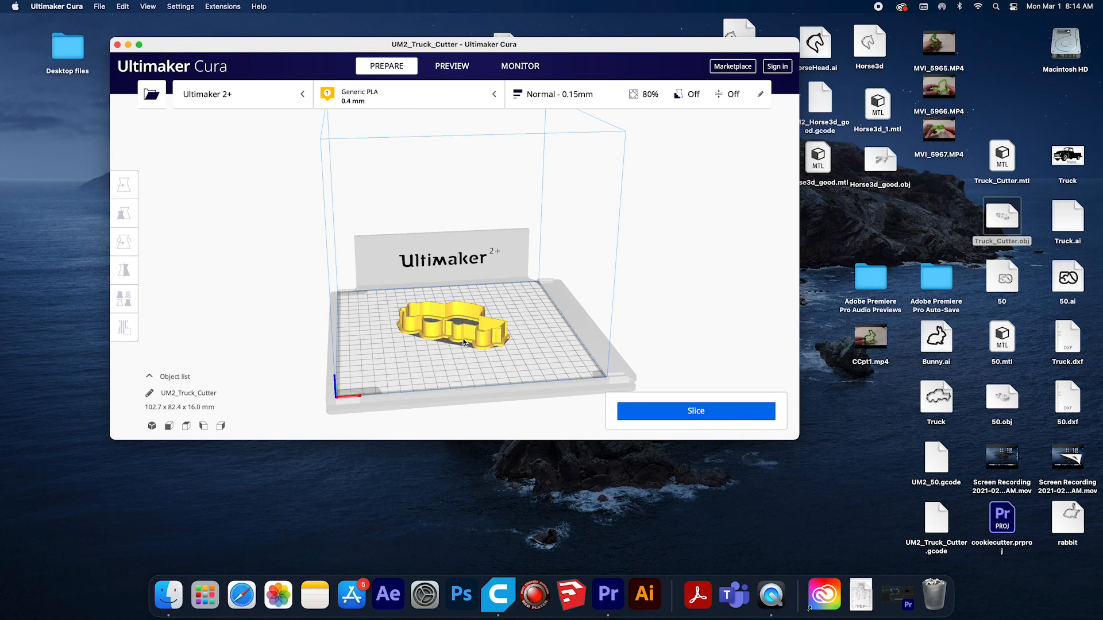
right_drag(460, 330, 576, 323)
right_drag(434, 301, 545, 380)
right_drag(547, 384, 540, 308)
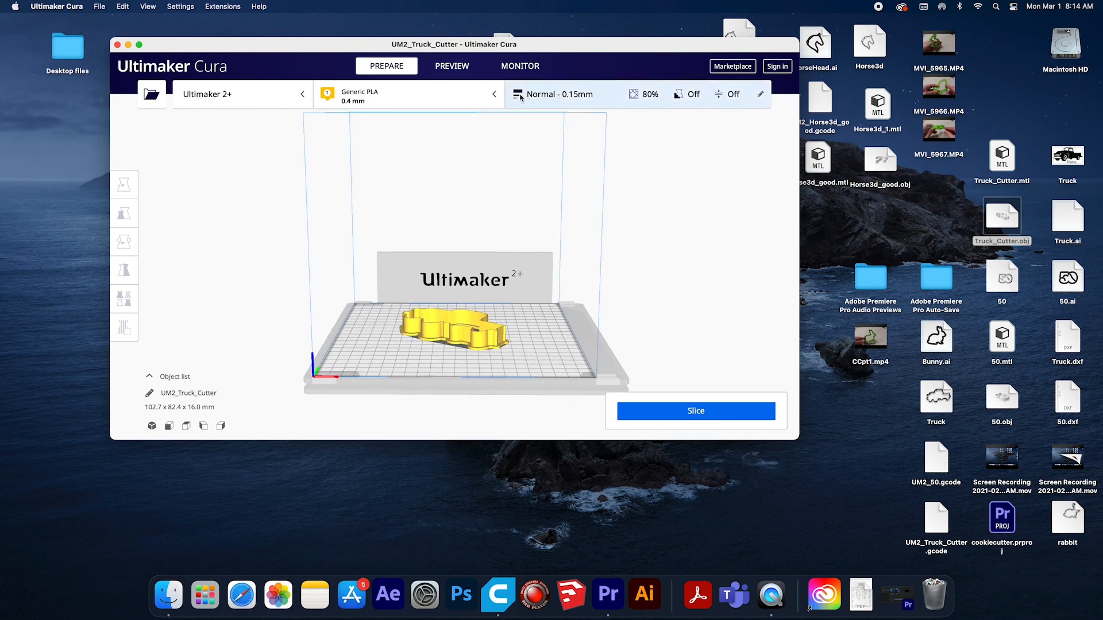
Try the Fine 0.1 mm and Extra Fine 0.06 mm print profiles, and set the profile back to Normal 0.15 mm.
click(518, 96)
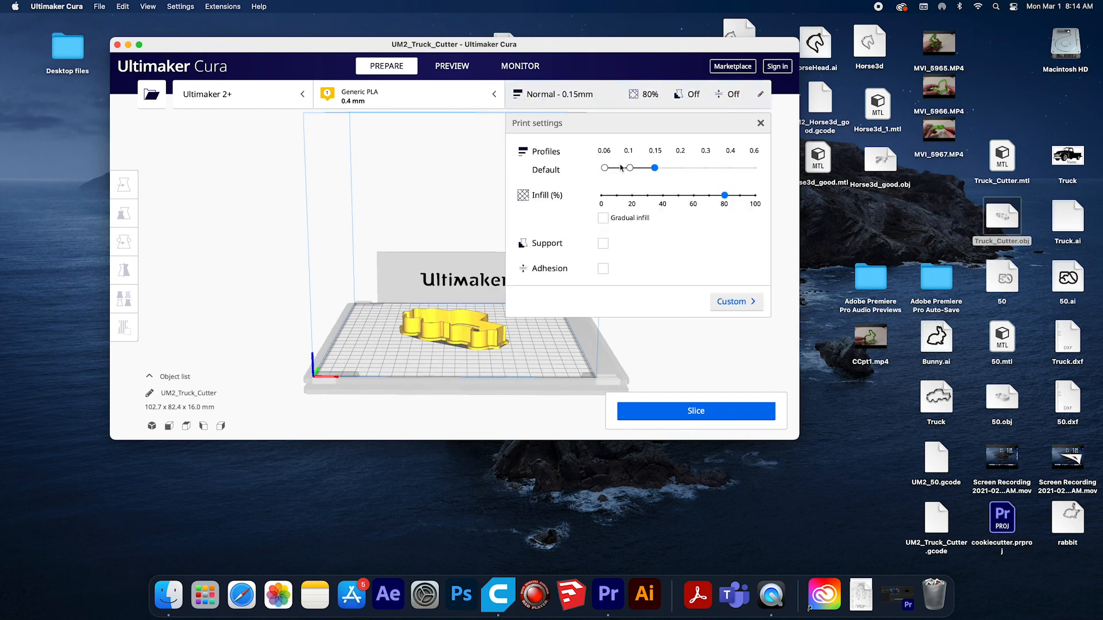
click(636, 170)
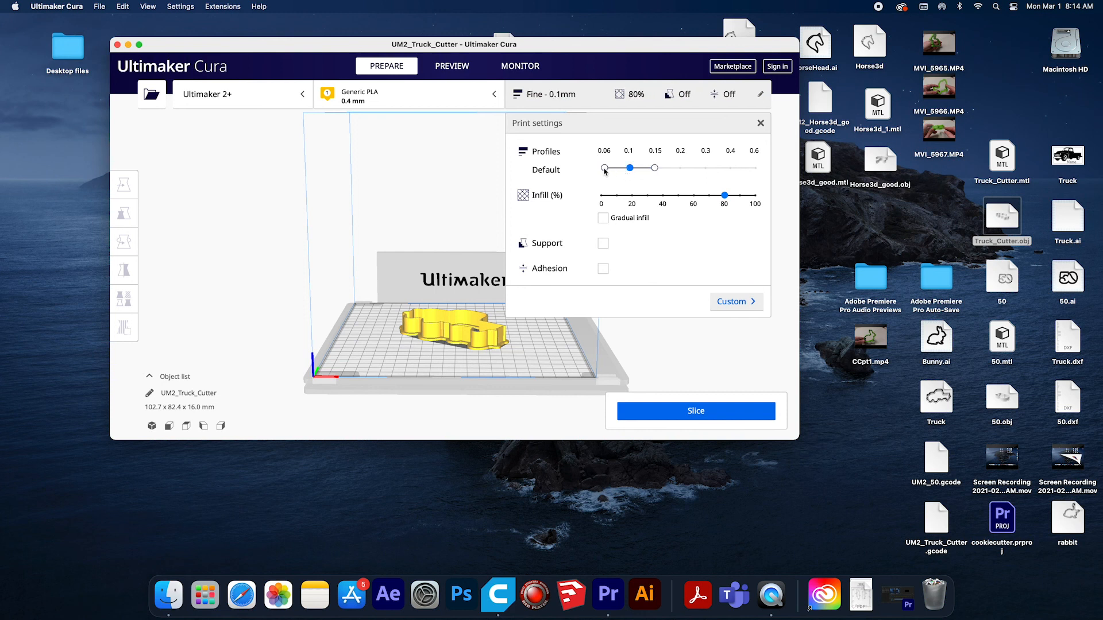
click(605, 168)
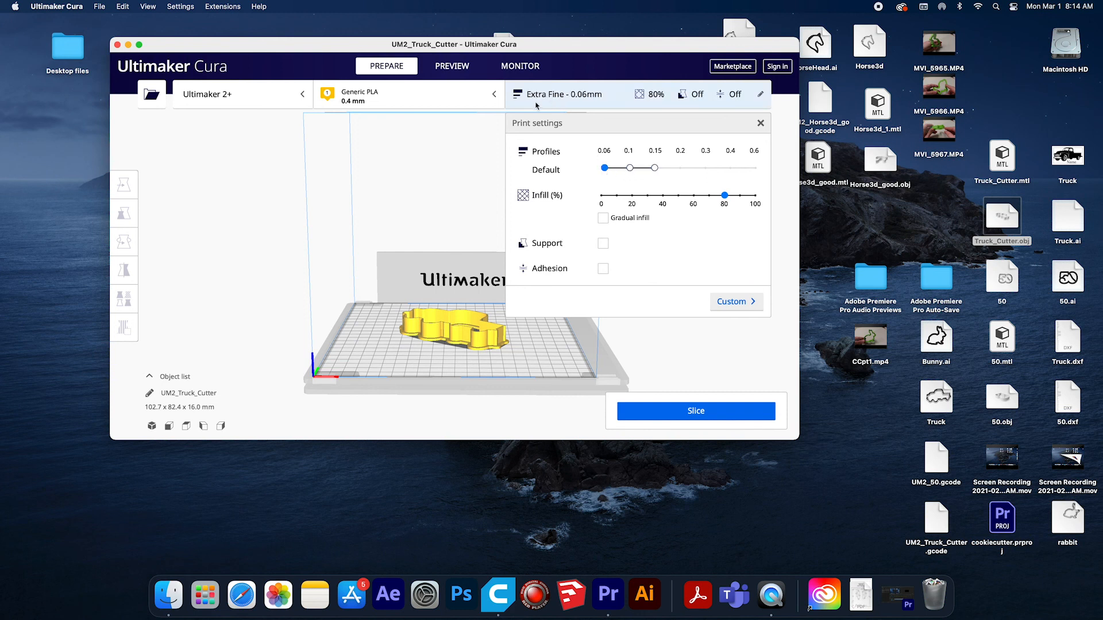
click(630, 168)
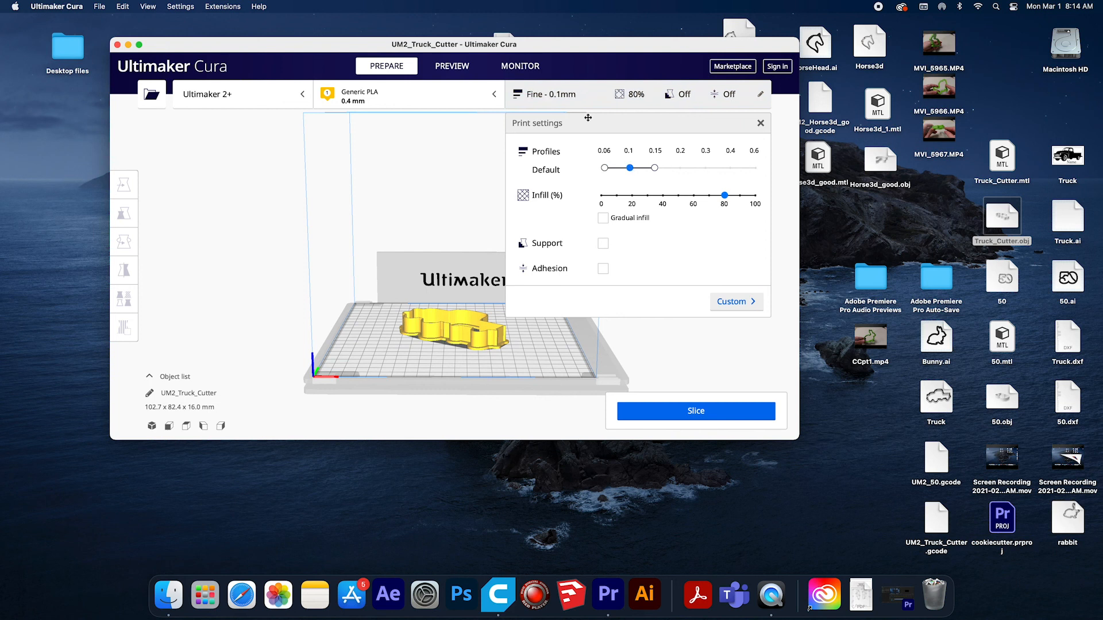
click(655, 169)
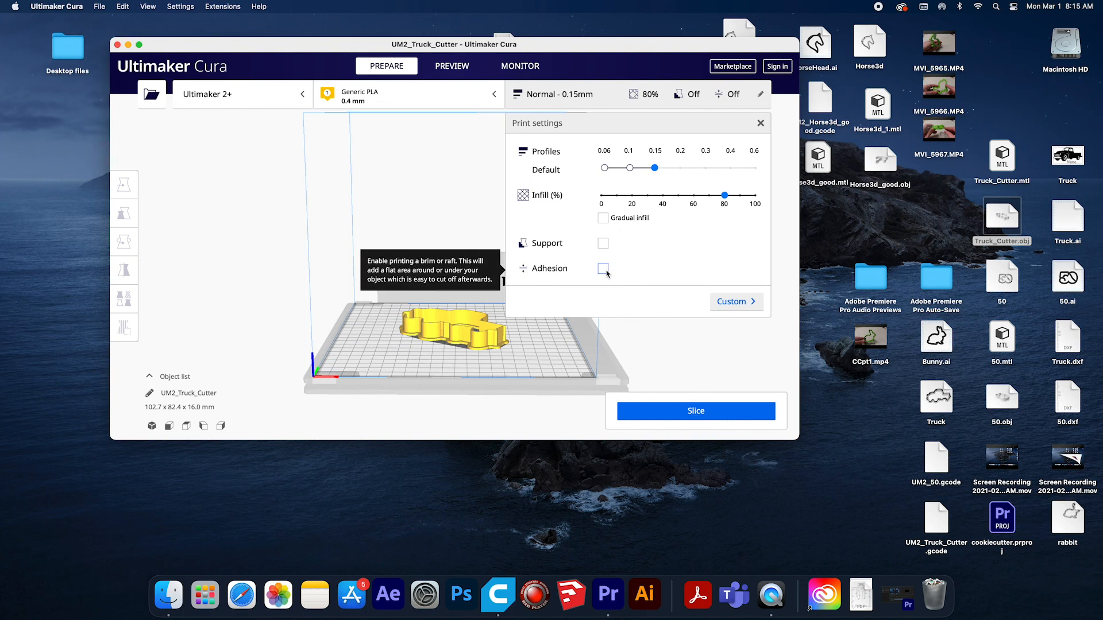
Slice the truck cutter, close the print settings, and save the G-code to the Desktop as Truck_Cut_3d.
click(692, 411)
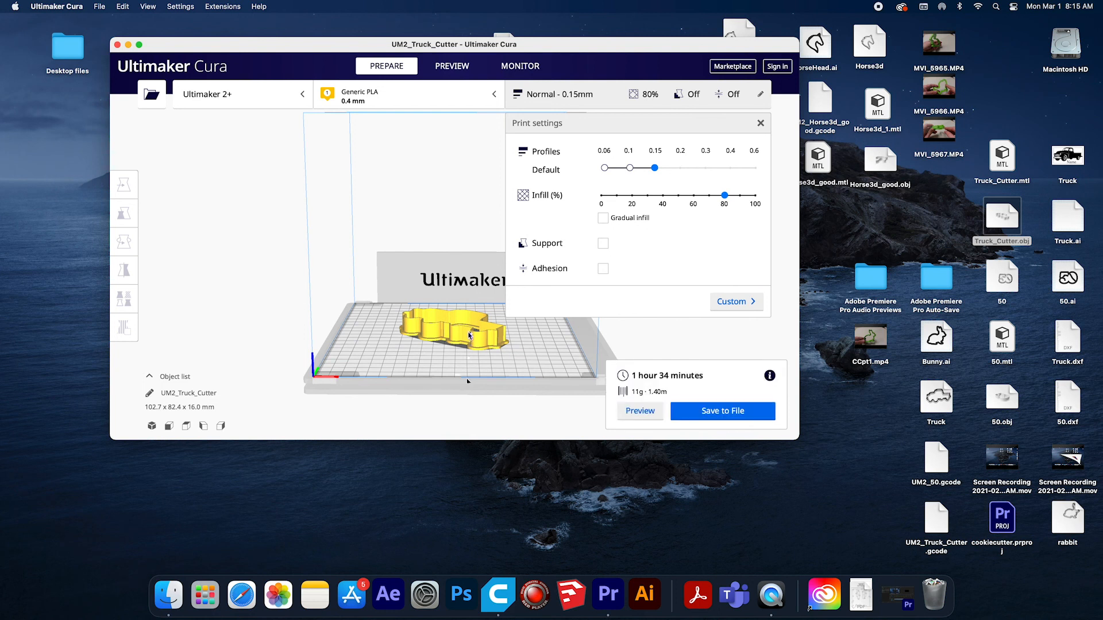
click(469, 336)
click(761, 122)
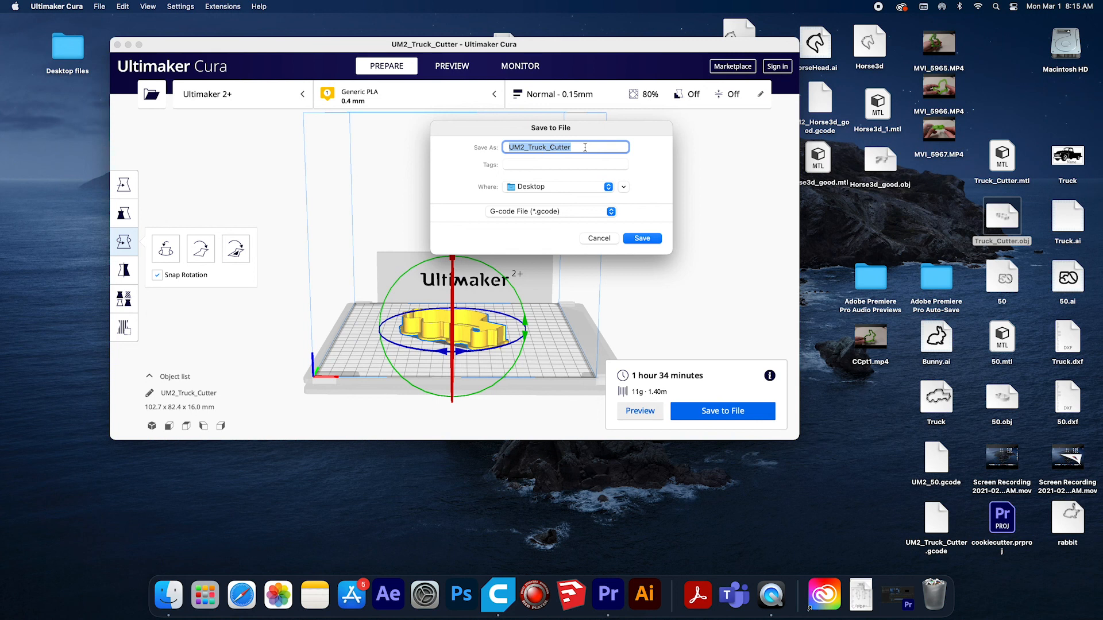
text(Tr)
click(642, 238)
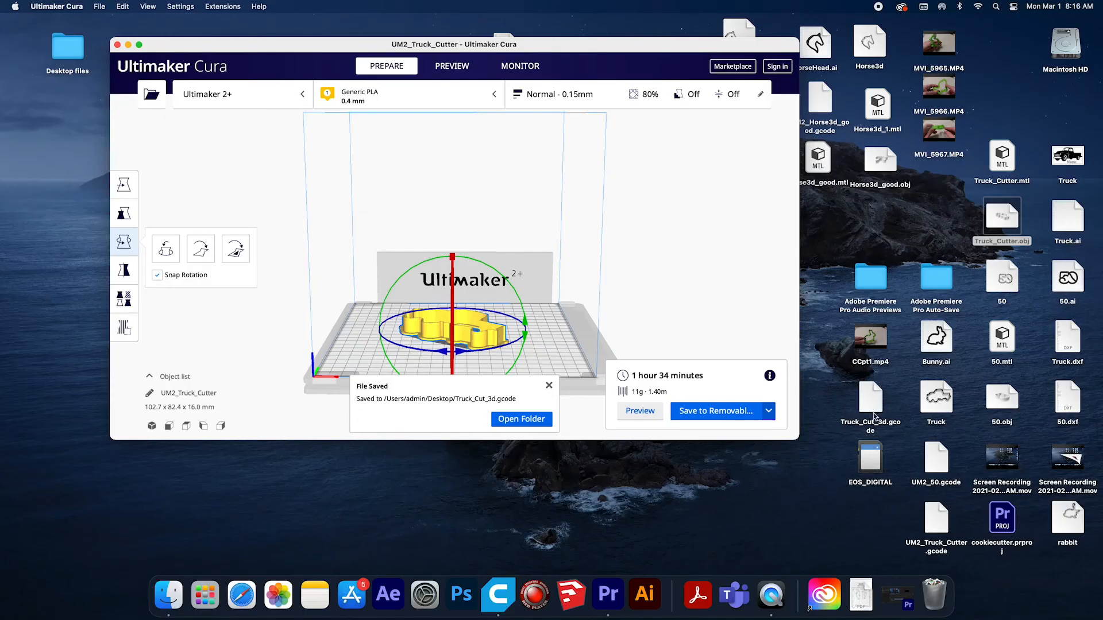
Copy Truck_Cut_3d.gcode from the Desktop to the EOS_DIGITAL SD card and eject the card.
drag(874, 415, 873, 458)
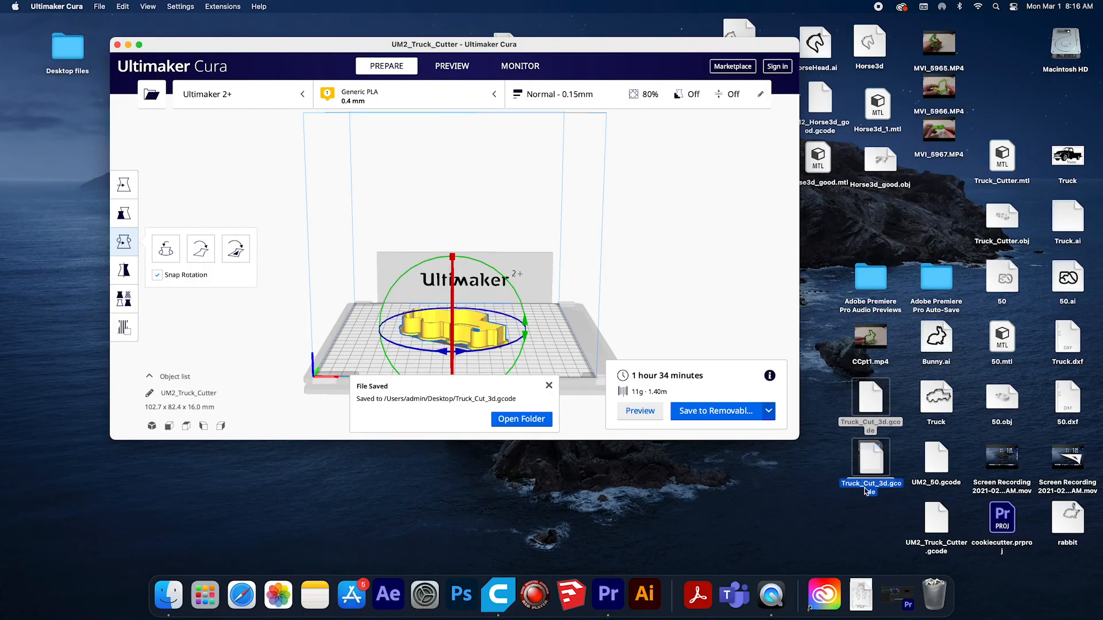
right_click(870, 462)
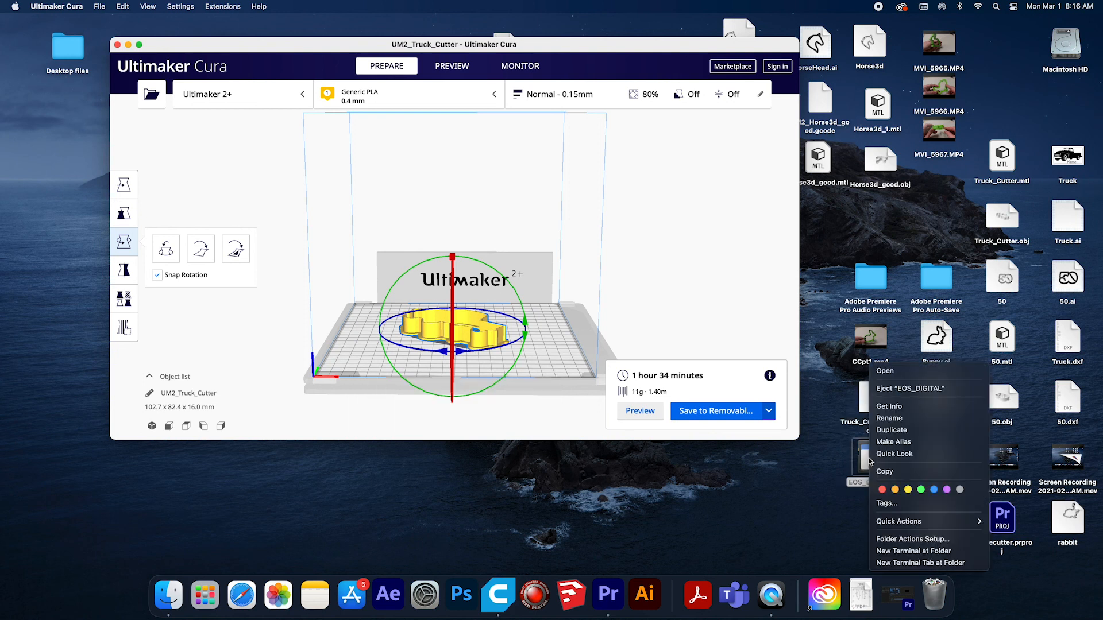
click(884, 389)
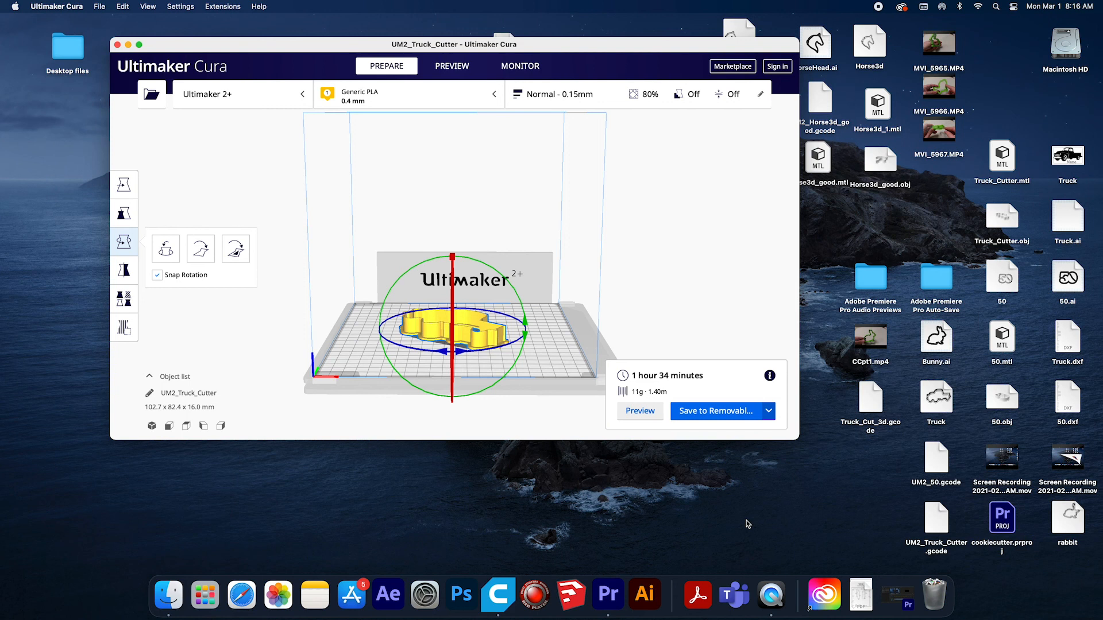